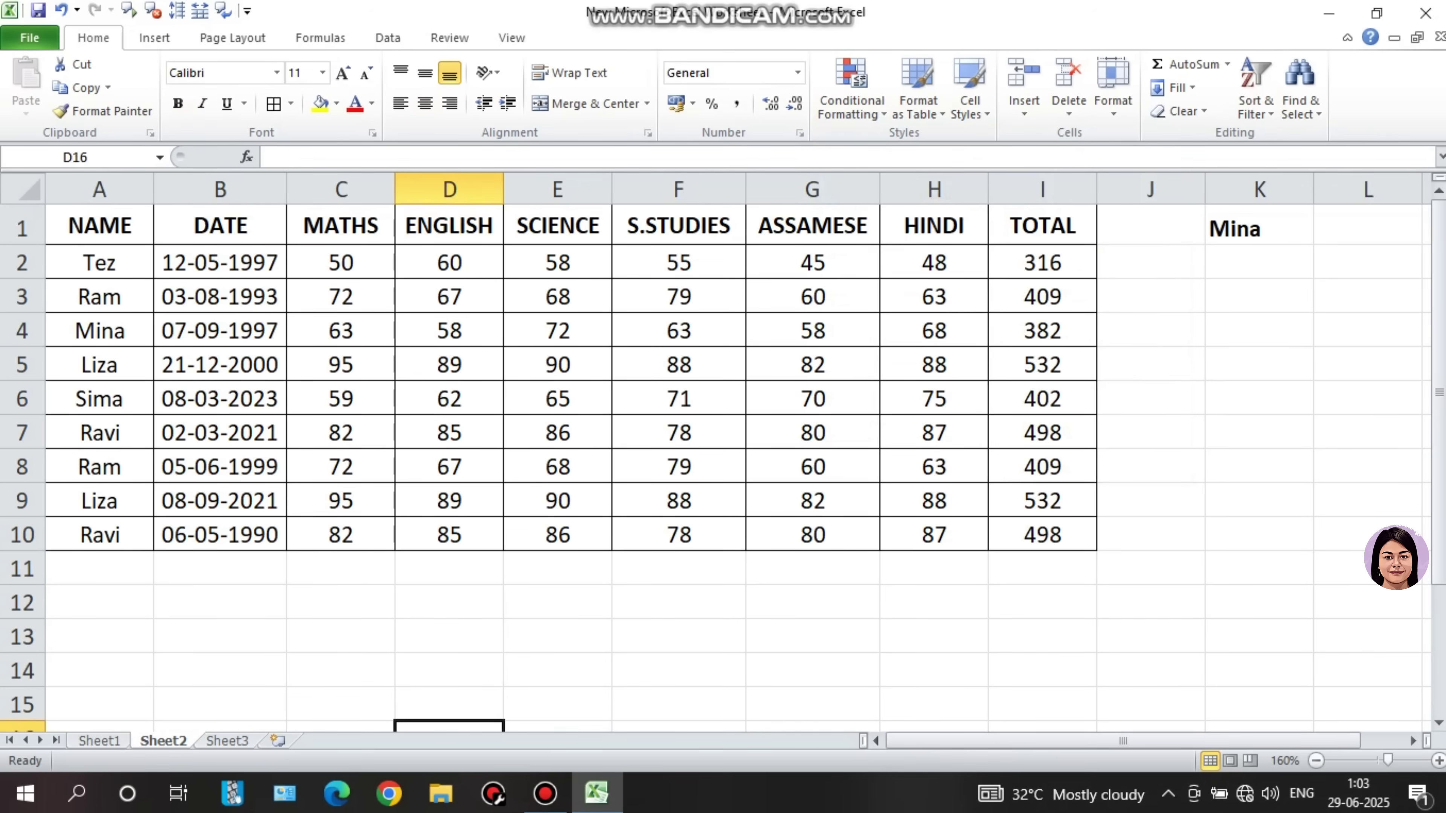
Try a red font colour on the S.STUDIES mark in cell F5 and undo it.
{"action": "left_click_drag", "start_coordinate": [99, 225], "coordinate": [1042, 228]}
{"action": "left_click", "coordinate": [812, 263]}
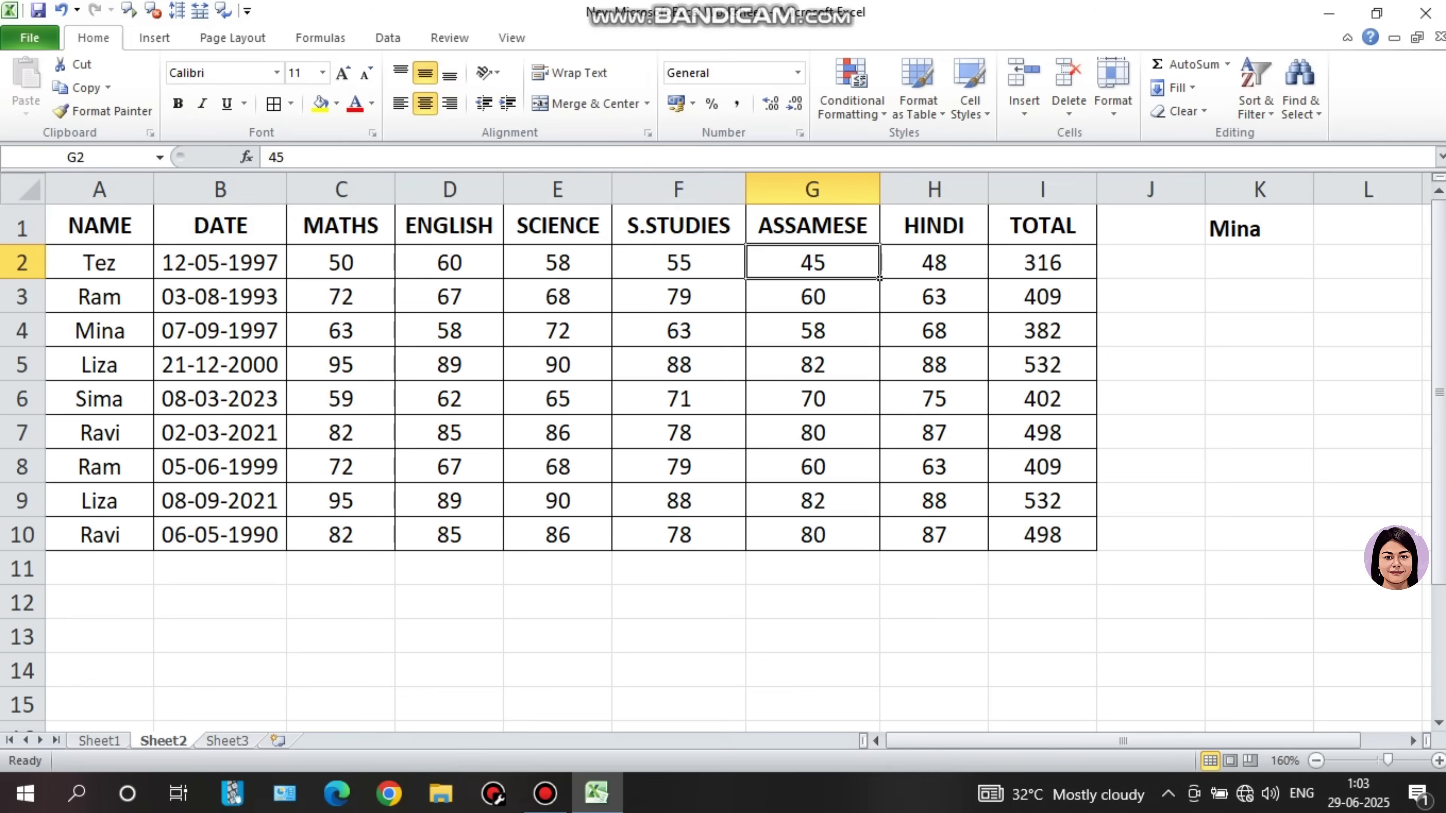
{"action": "left_click", "coordinate": [679, 365]}
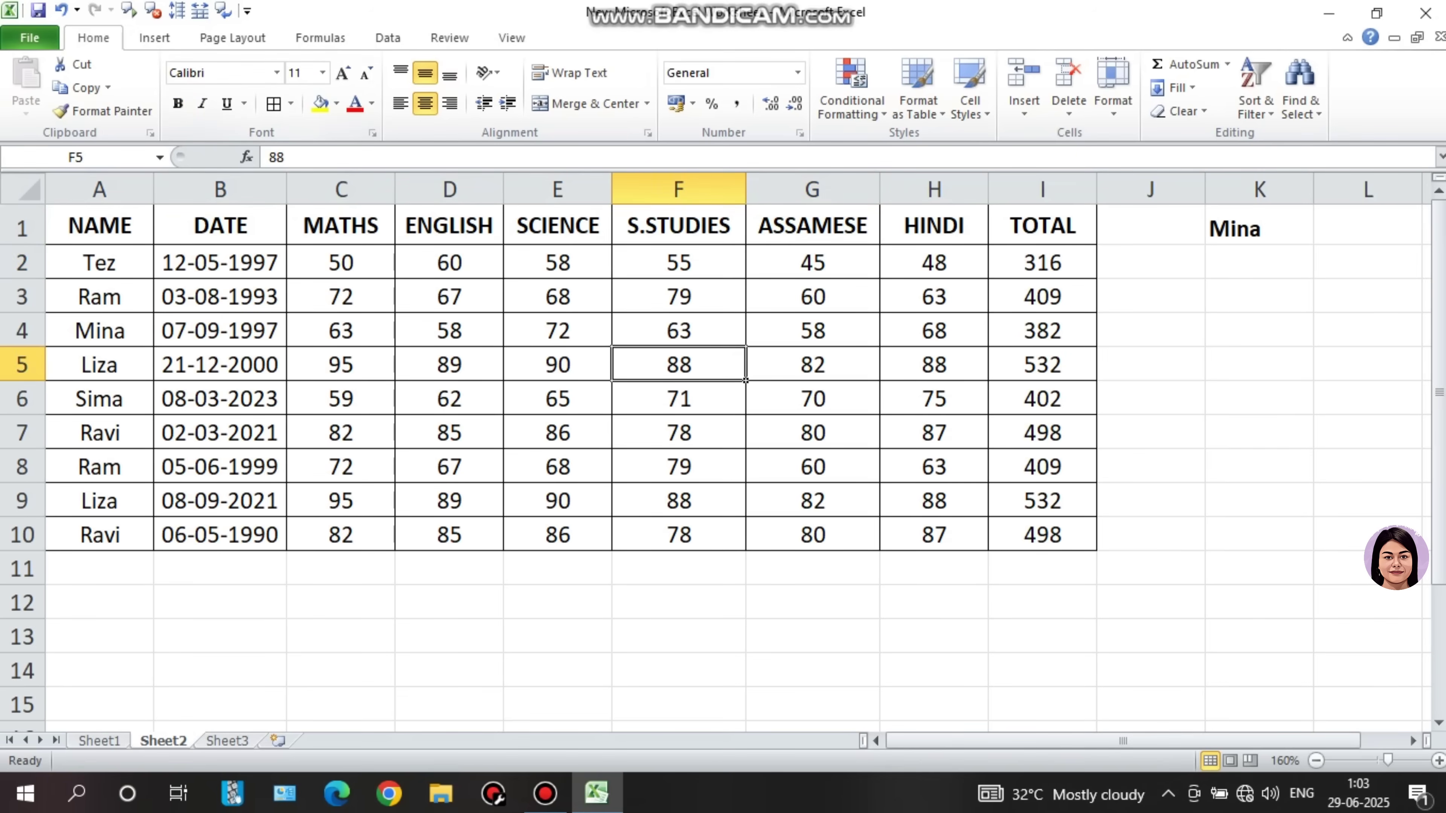
{"action": "left_click", "coordinate": [355, 103]}
{"action": "left_click_drag", "start_coordinate": [812, 364], "coordinate": [933, 364]}
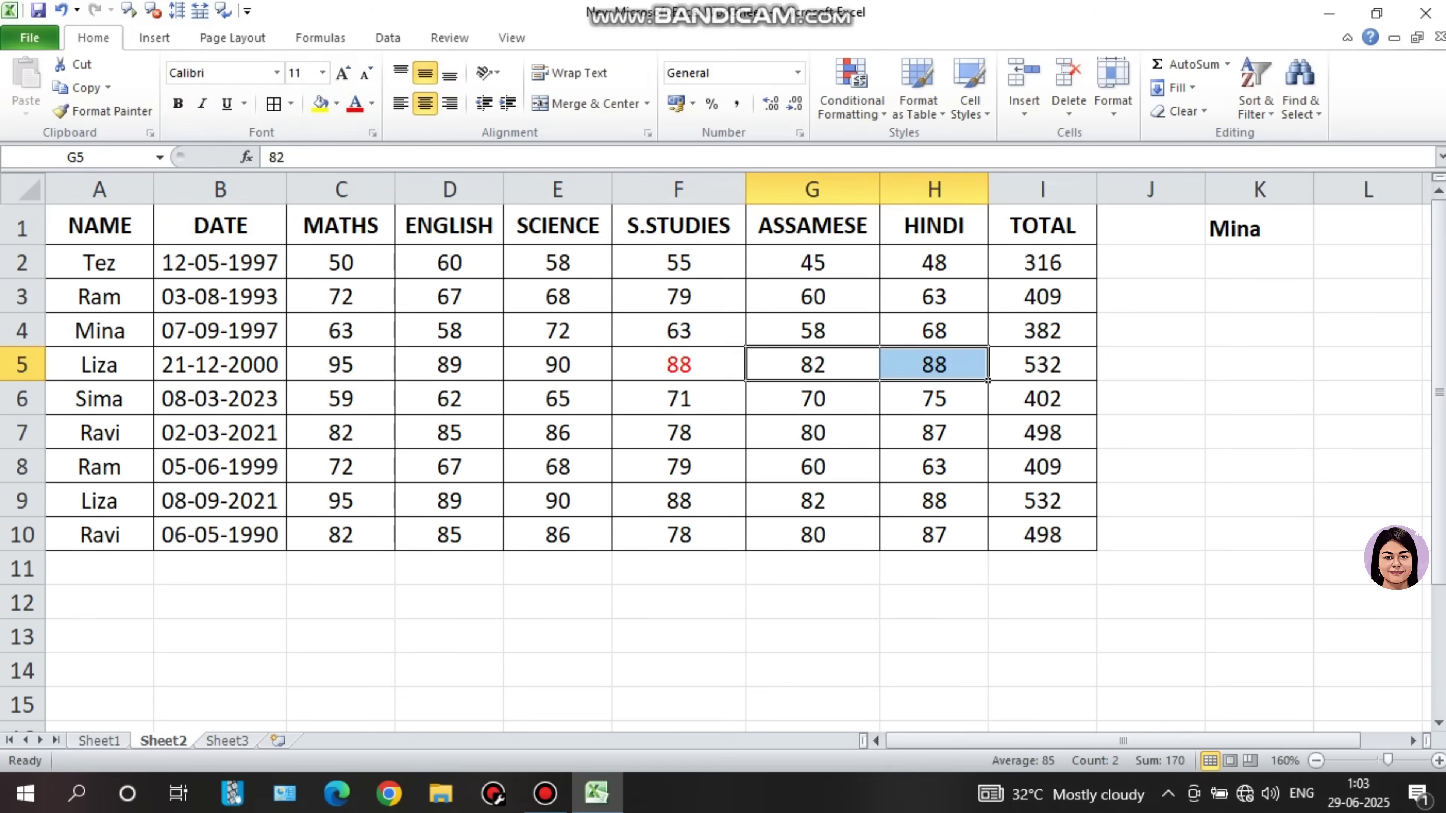
{"action": "key", "text": "ctrl+z"}
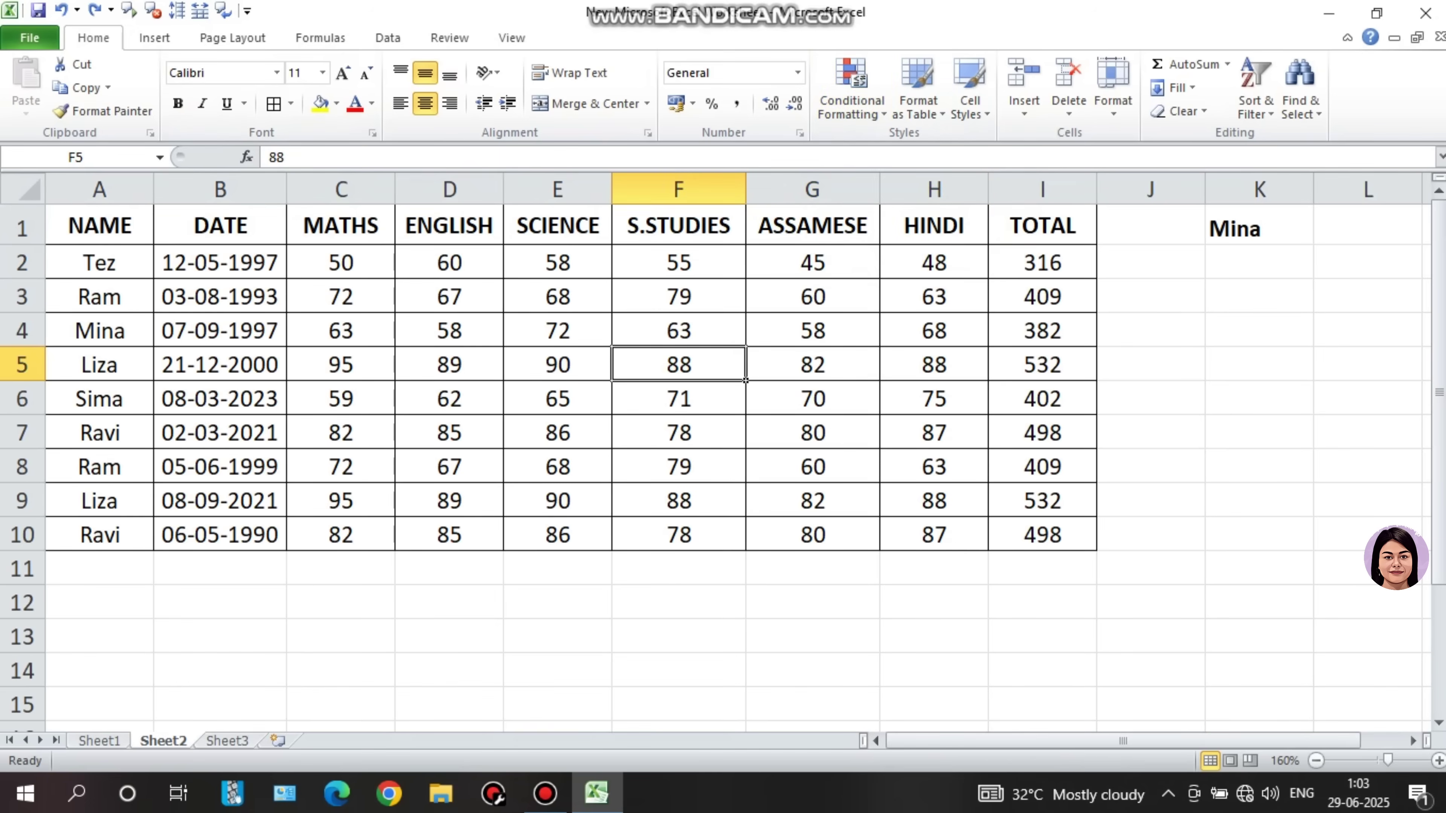
Examine the conditional formatting rule types, from the Highlight Cells Rules comparisons to the Color Scales.
{"action": "left_click", "coordinate": [812, 297]}
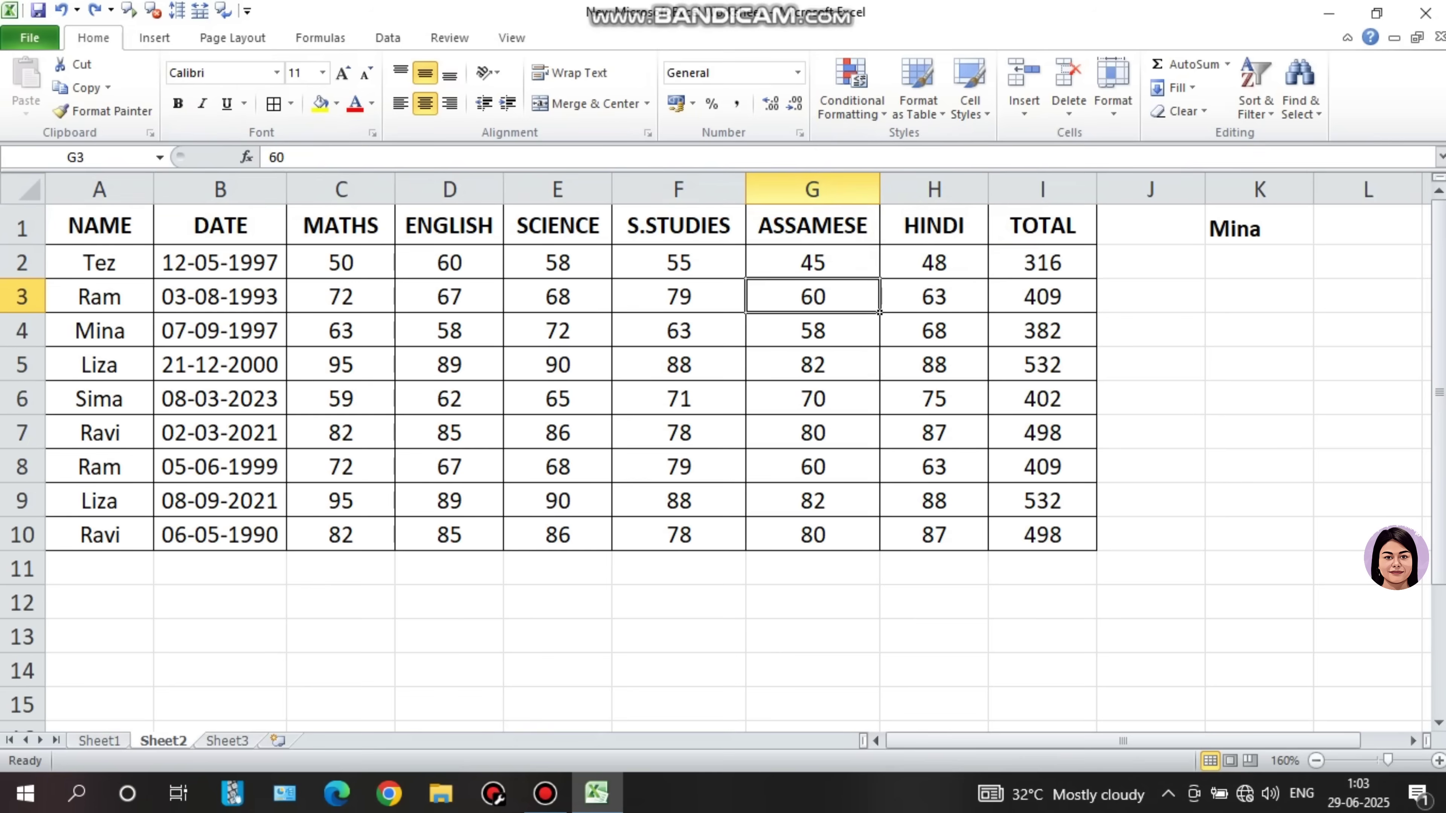
{"action": "left_click", "coordinate": [852, 88]}
{"action": "mouse_move", "coordinate": [921, 149]}
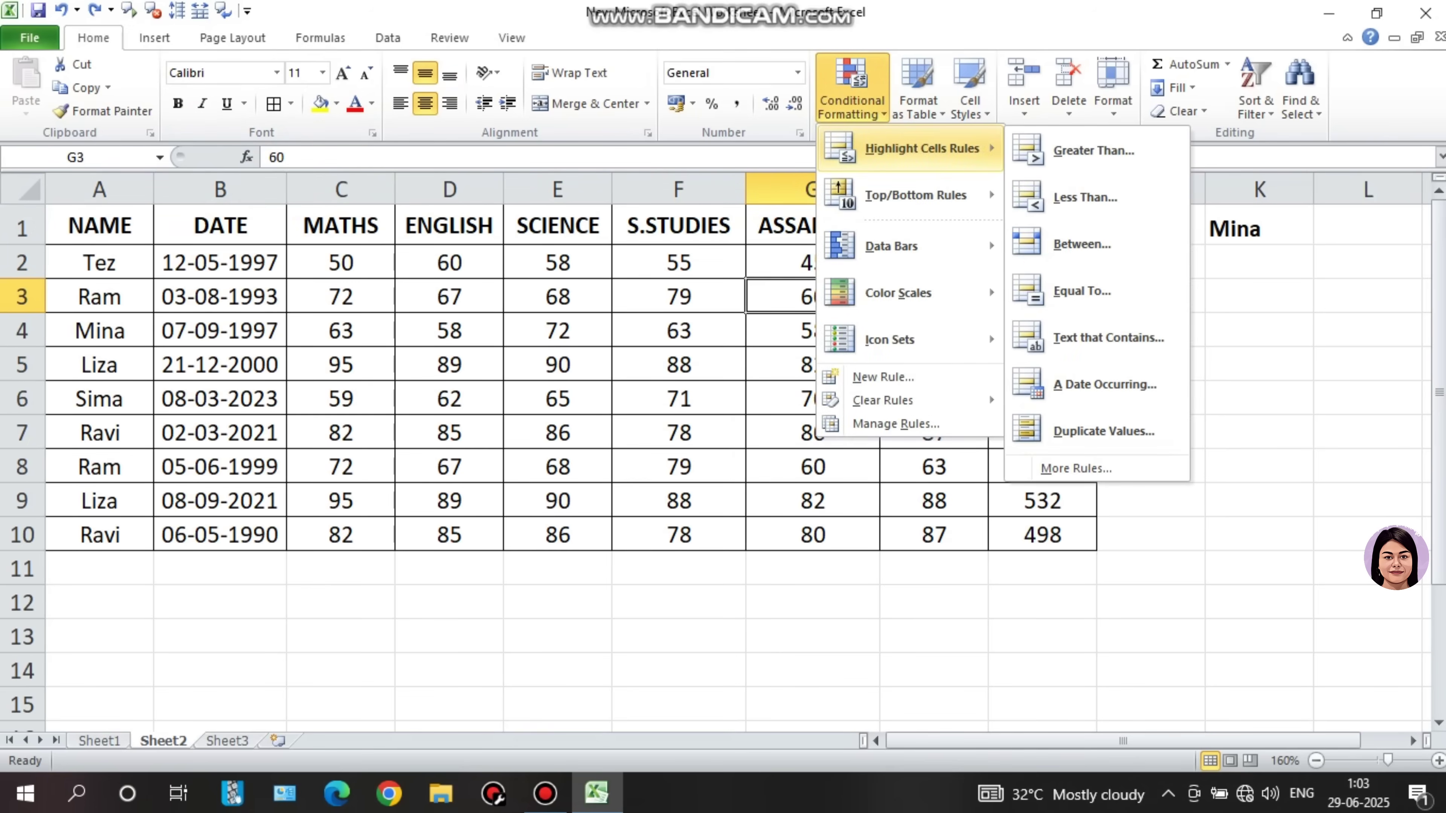
{"action": "key", "text": "Left"}
{"action": "key", "text": "Right"}
{"action": "key", "text": "Down"}
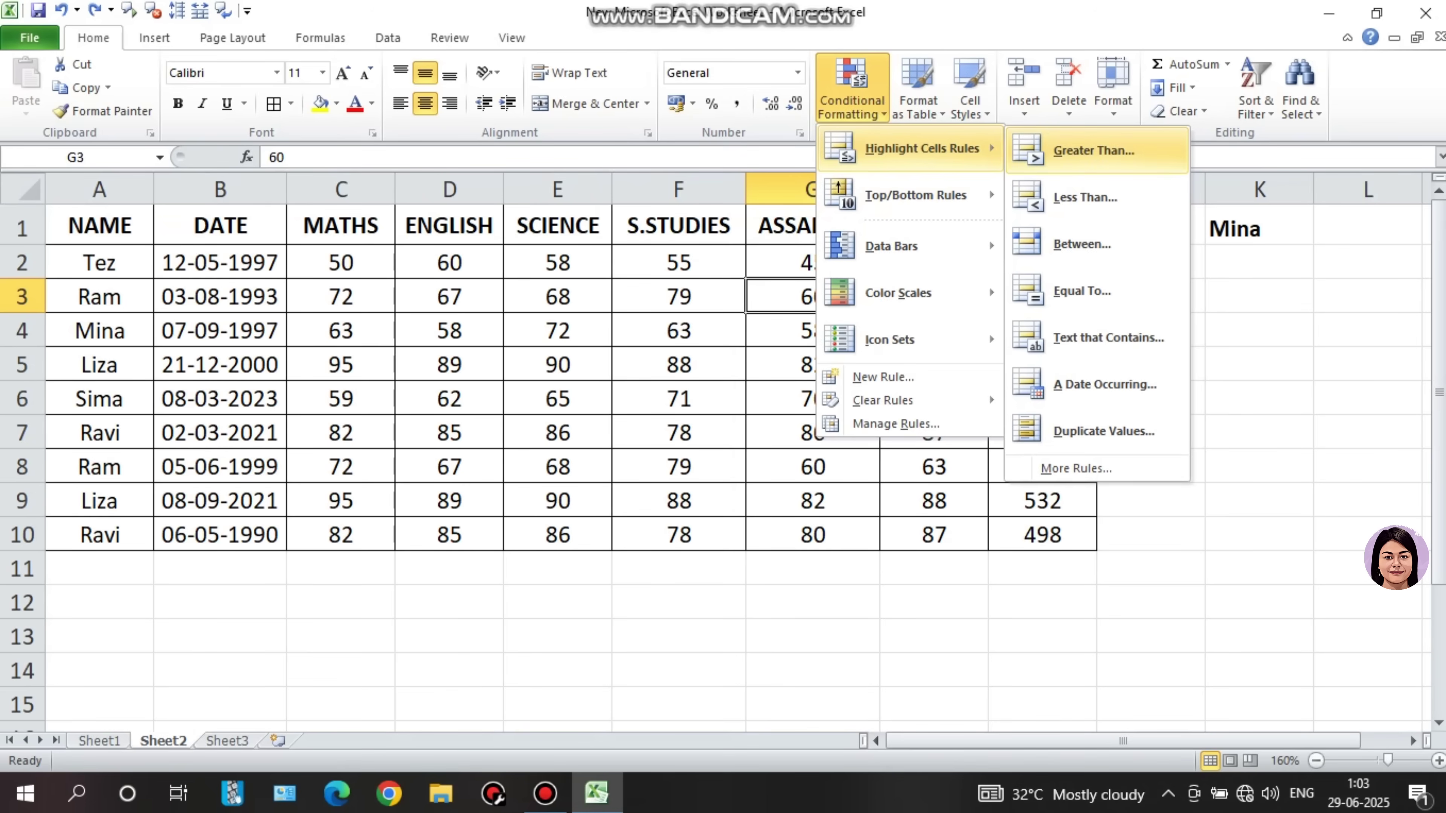
{"action": "key", "text": "Down"}
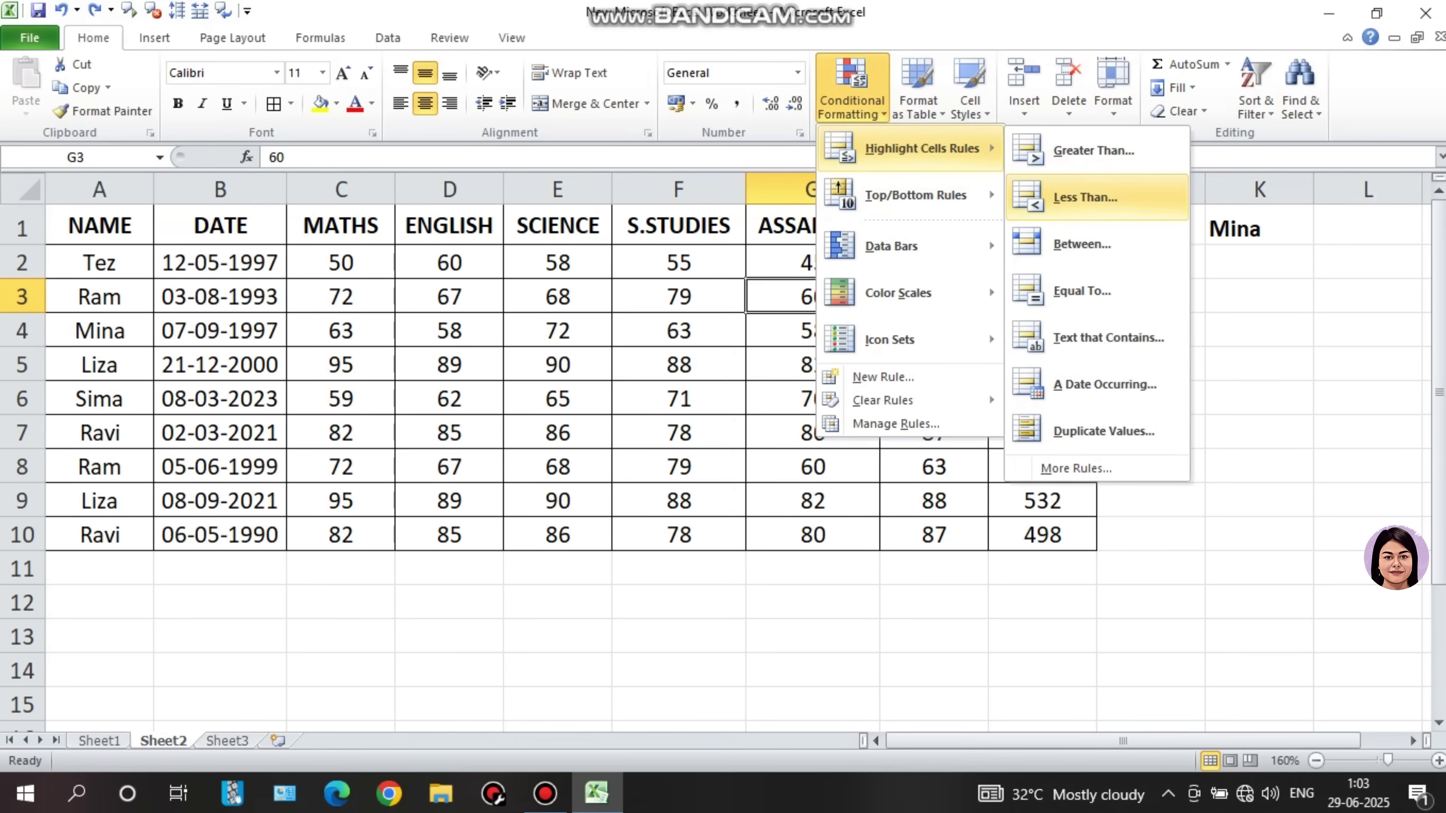
{"action": "key", "text": "Up"}
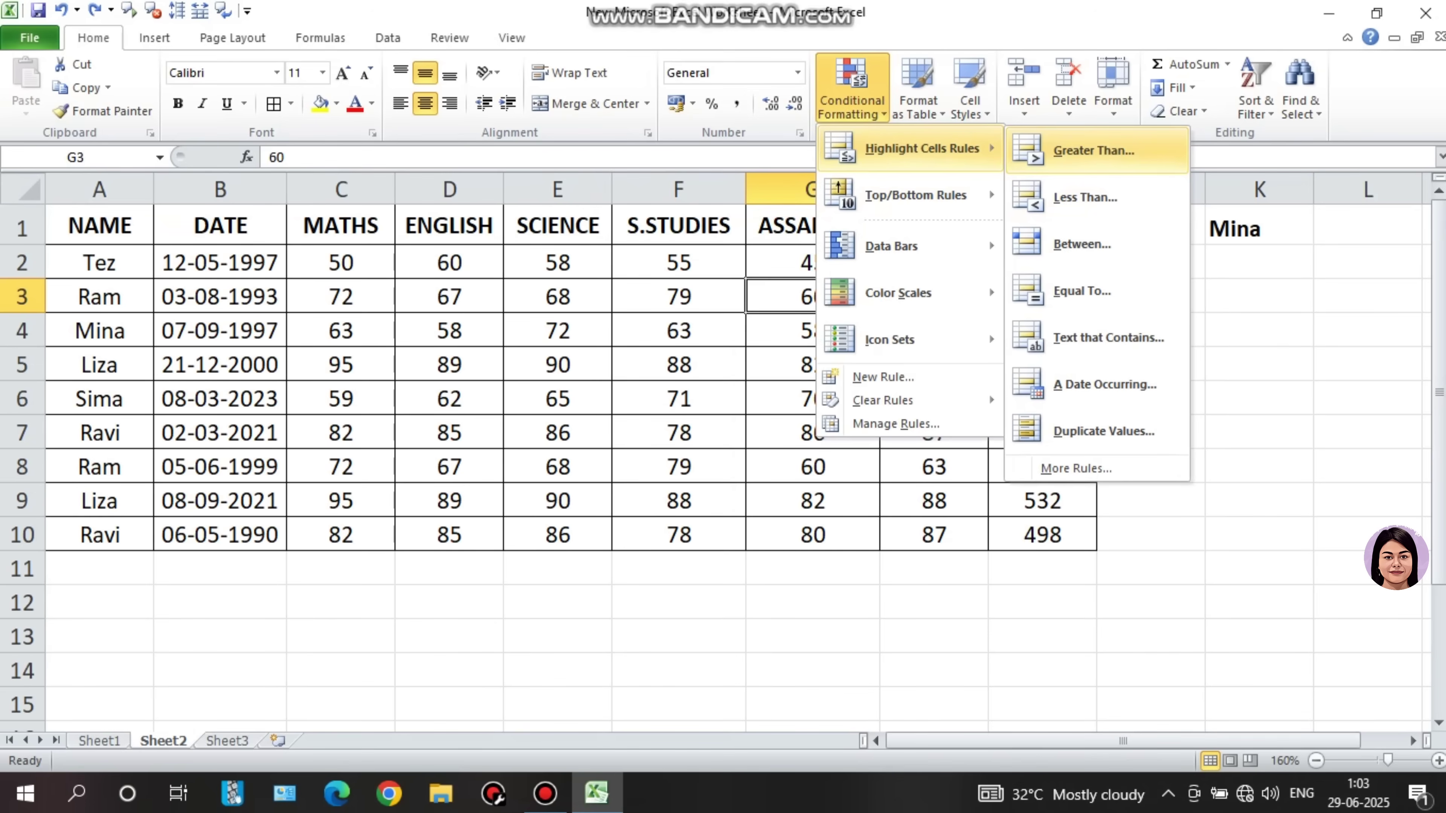
{"action": "key", "text": "Down"}
{"action": "key", "text": "Left"}
{"action": "key", "text": "Down"}
{"action": "key", "text": "Down"}
{"action": "key", "text": "Down"}
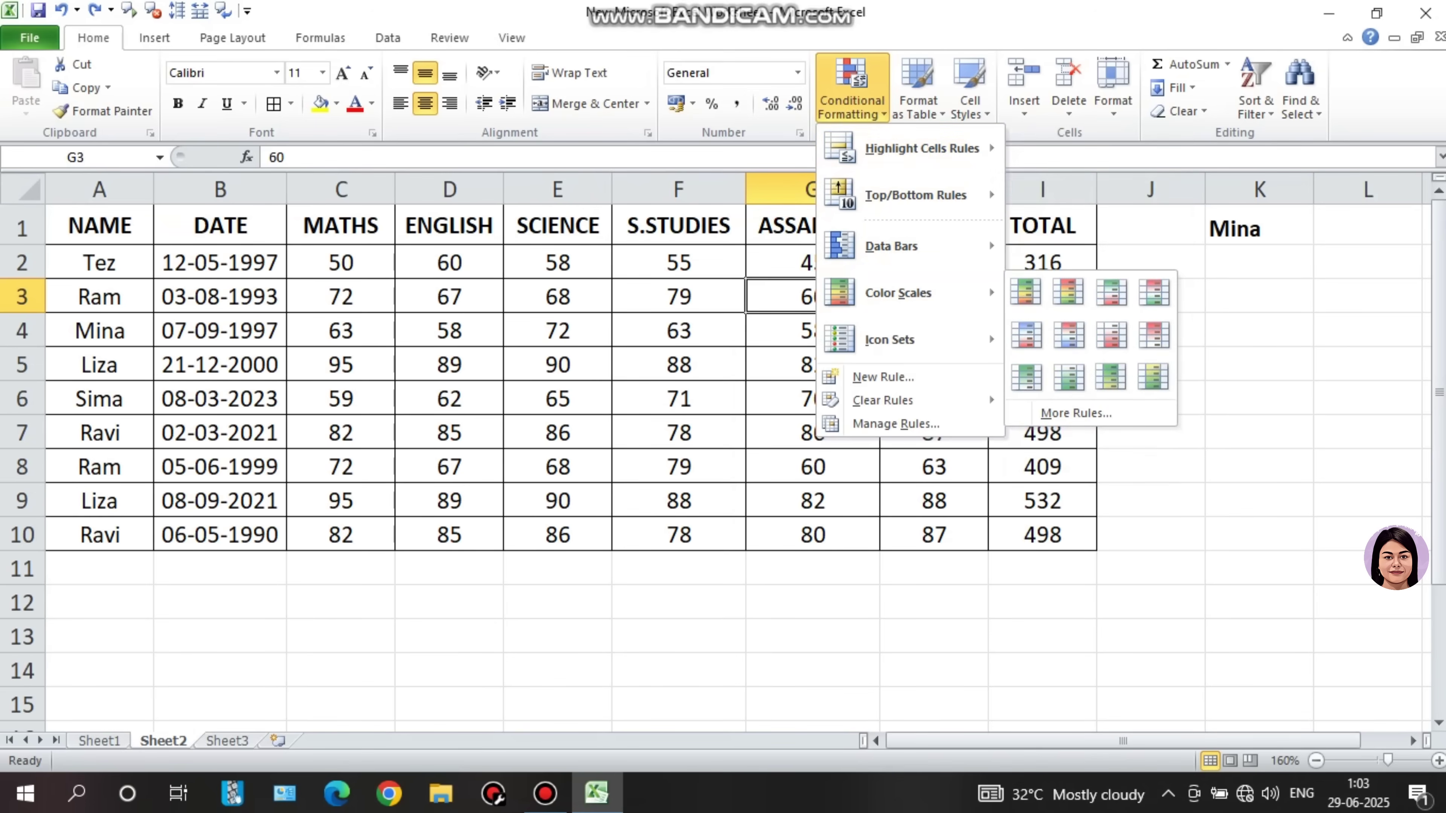
{"action": "key", "text": "Escape"}
{"action": "key", "text": "Escape"}
Start a Greater Than highlight rule for the subject marks in C2:H10 with 90 as the threshold.
{"action": "left_click_drag", "start_coordinate": [341, 262], "coordinate": [934, 534]}
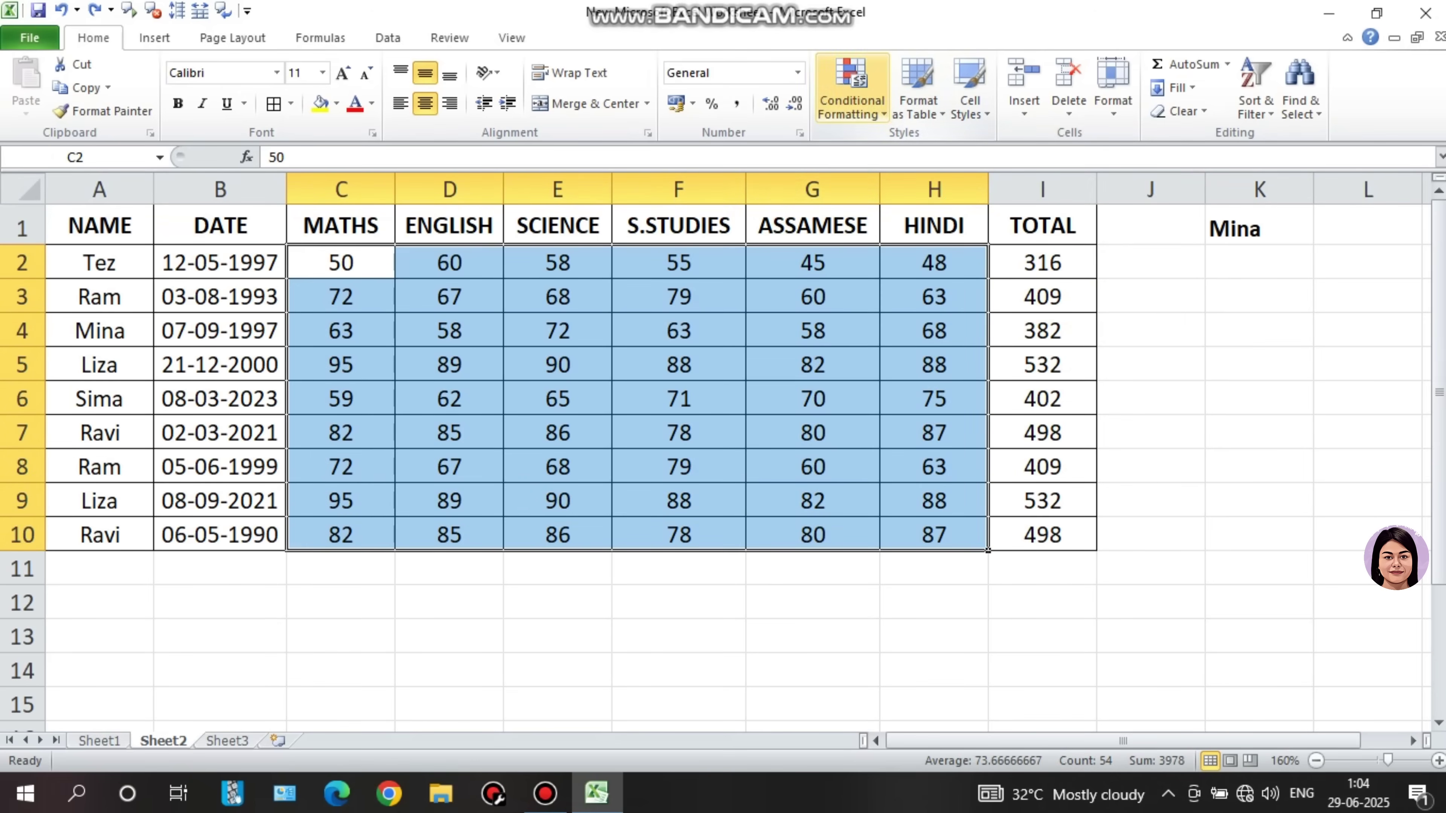
{"action": "left_click", "coordinate": [851, 91]}
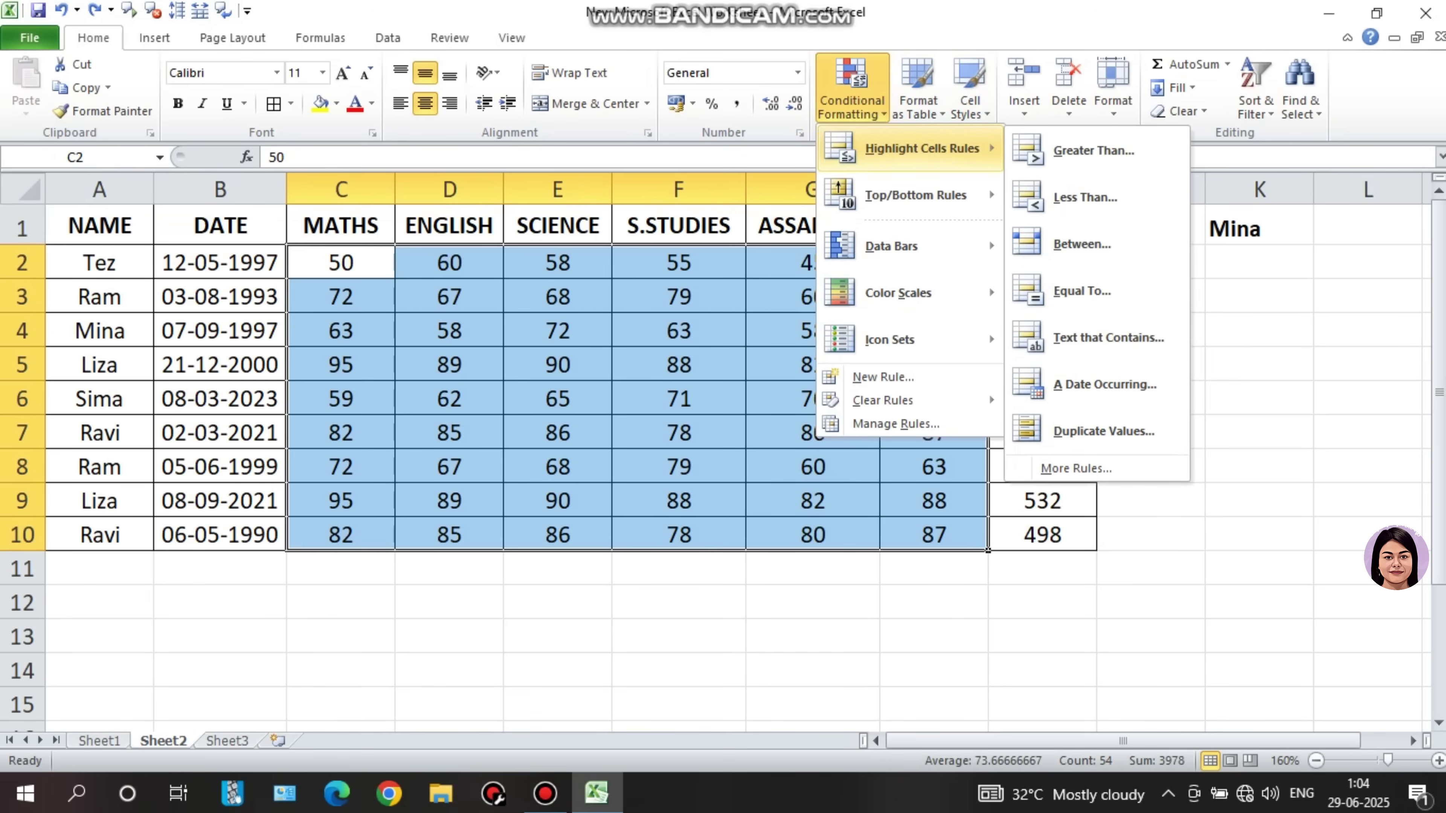
{"action": "left_click", "coordinate": [1093, 150]}
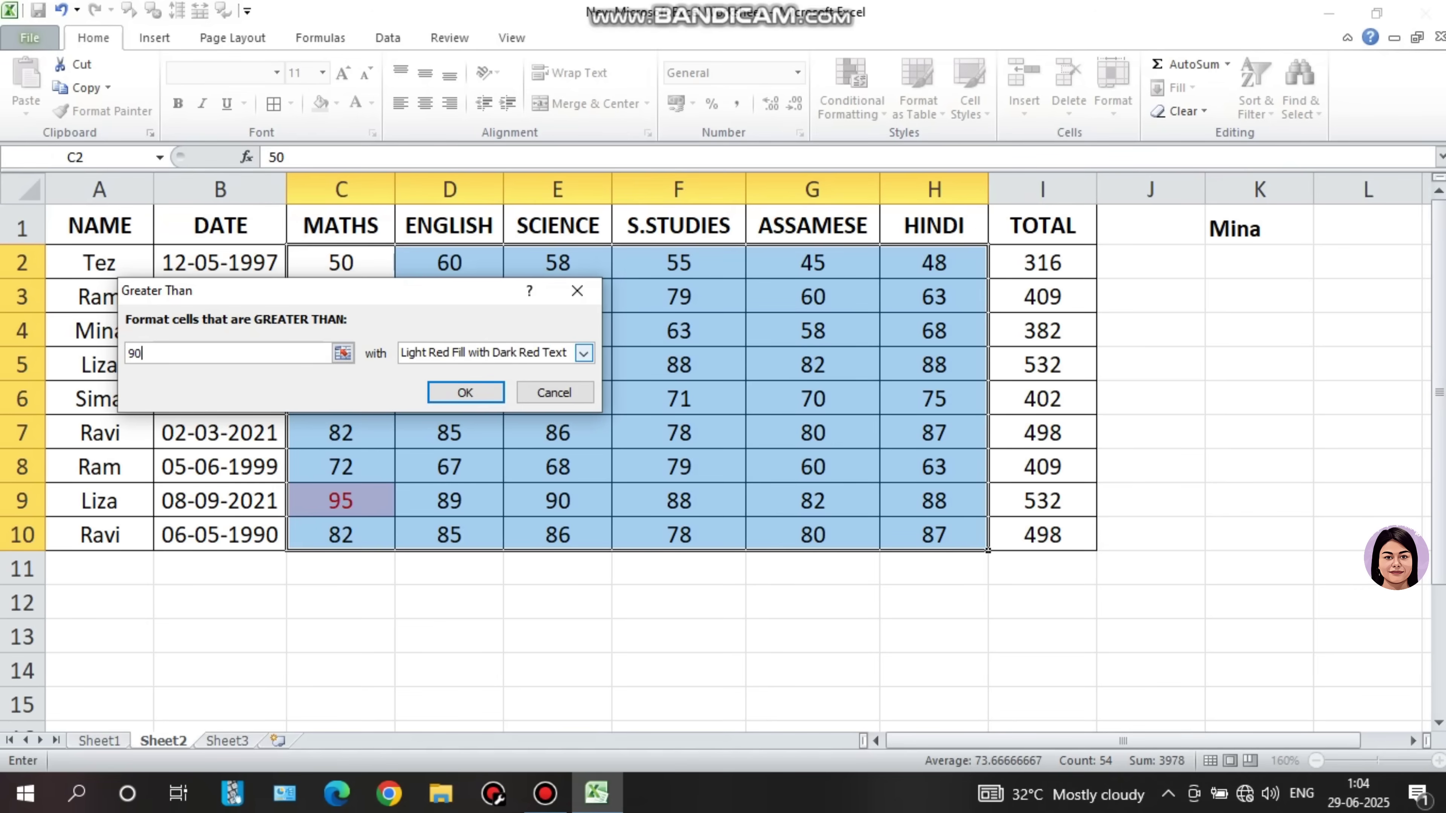
Give the Greater Than rule a custom format with a yellow fill and apply it to the marks.
{"action": "left_click", "coordinate": [584, 353]}
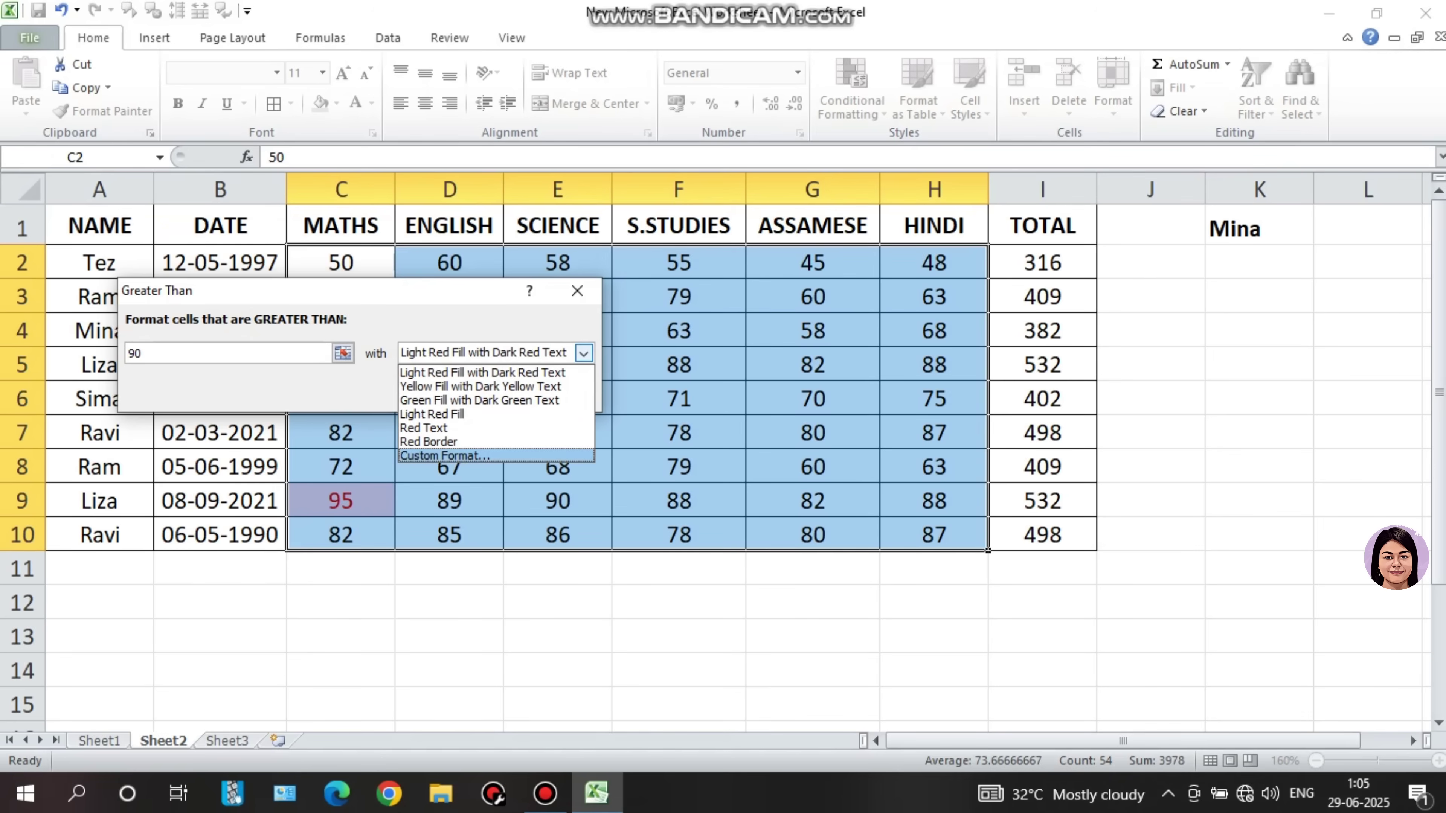
{"action": "left_click", "coordinate": [444, 456]}
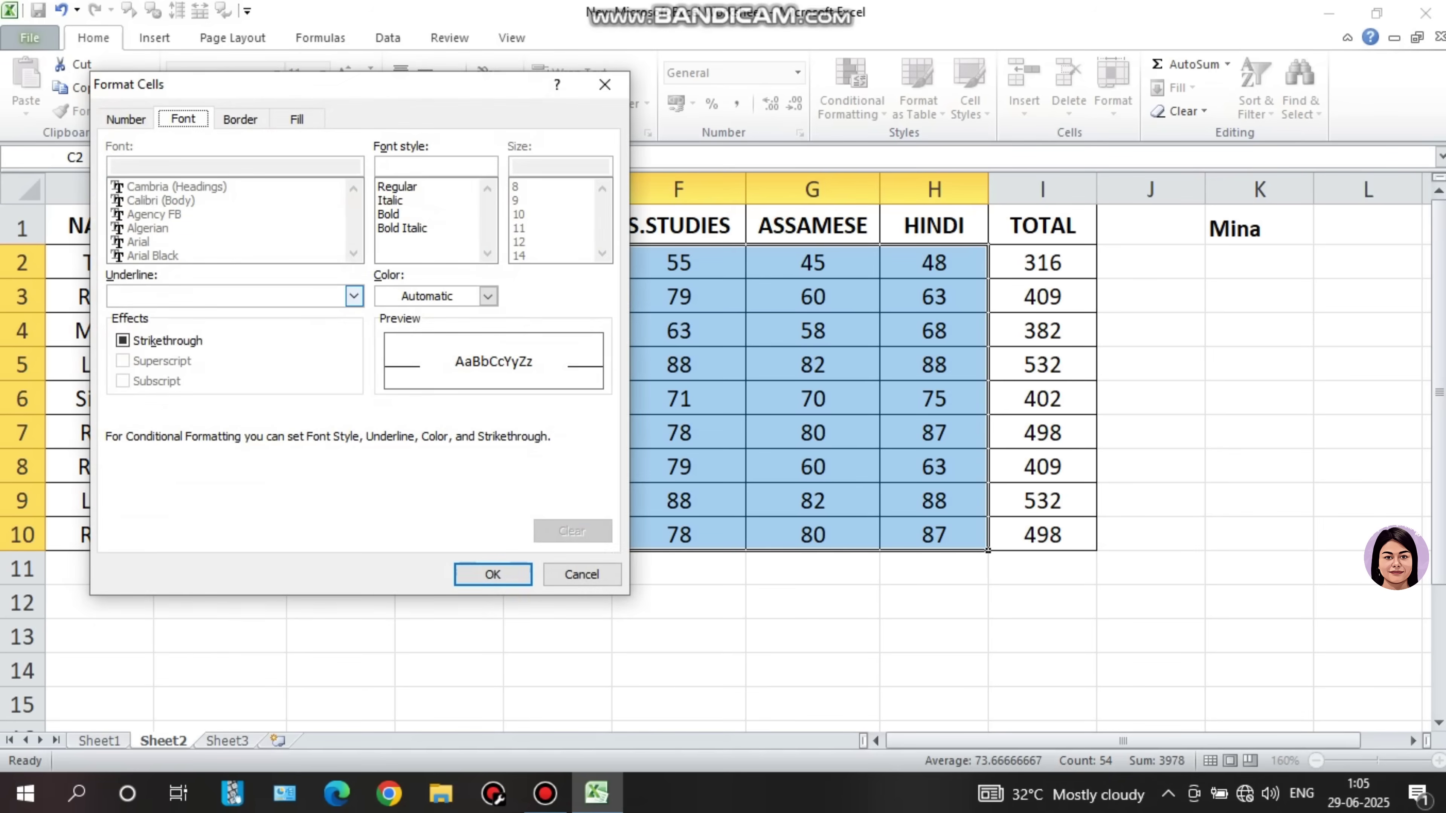
{"action": "left_click", "coordinate": [297, 118]}
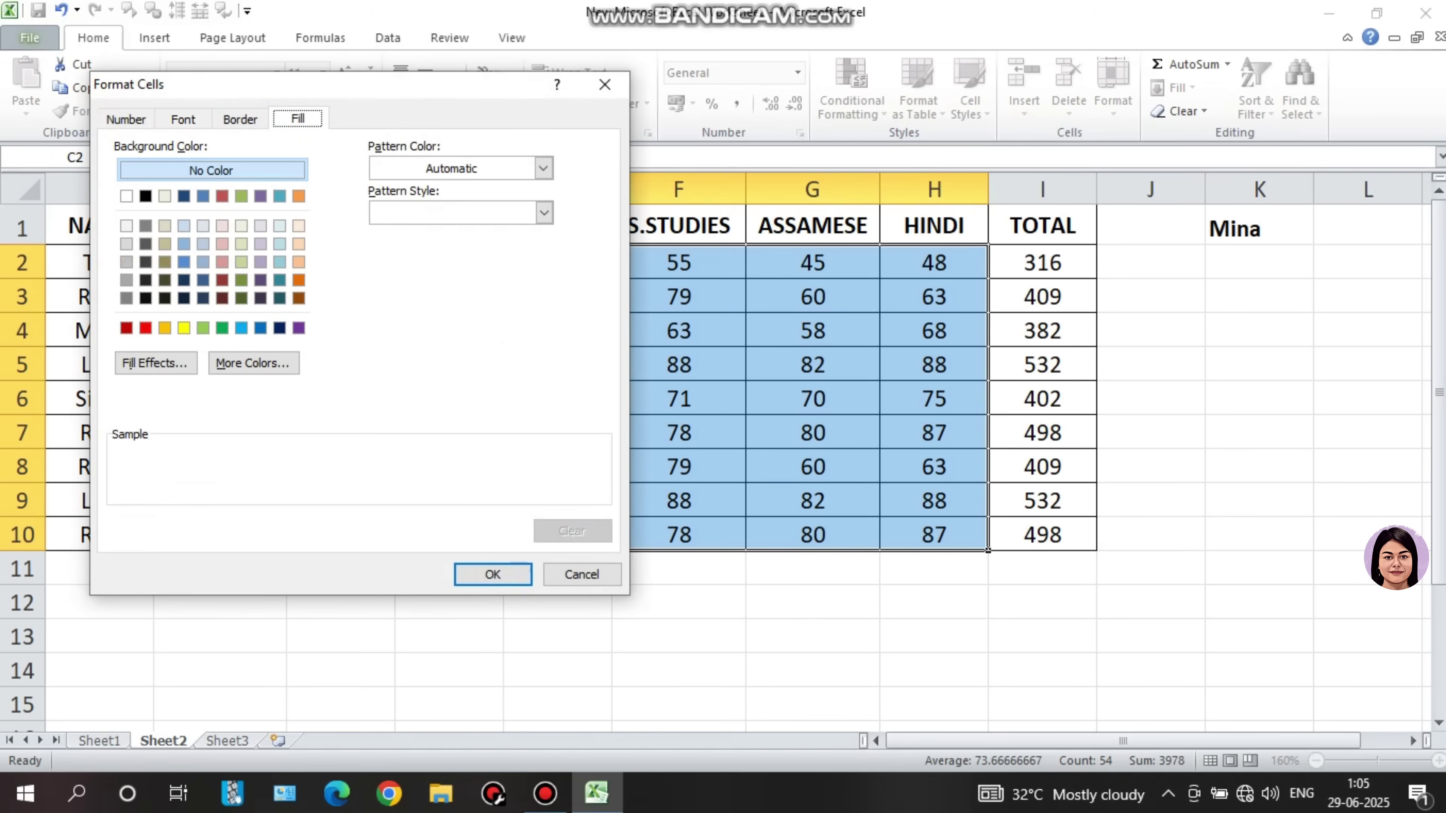
{"action": "left_click", "coordinate": [183, 327]}
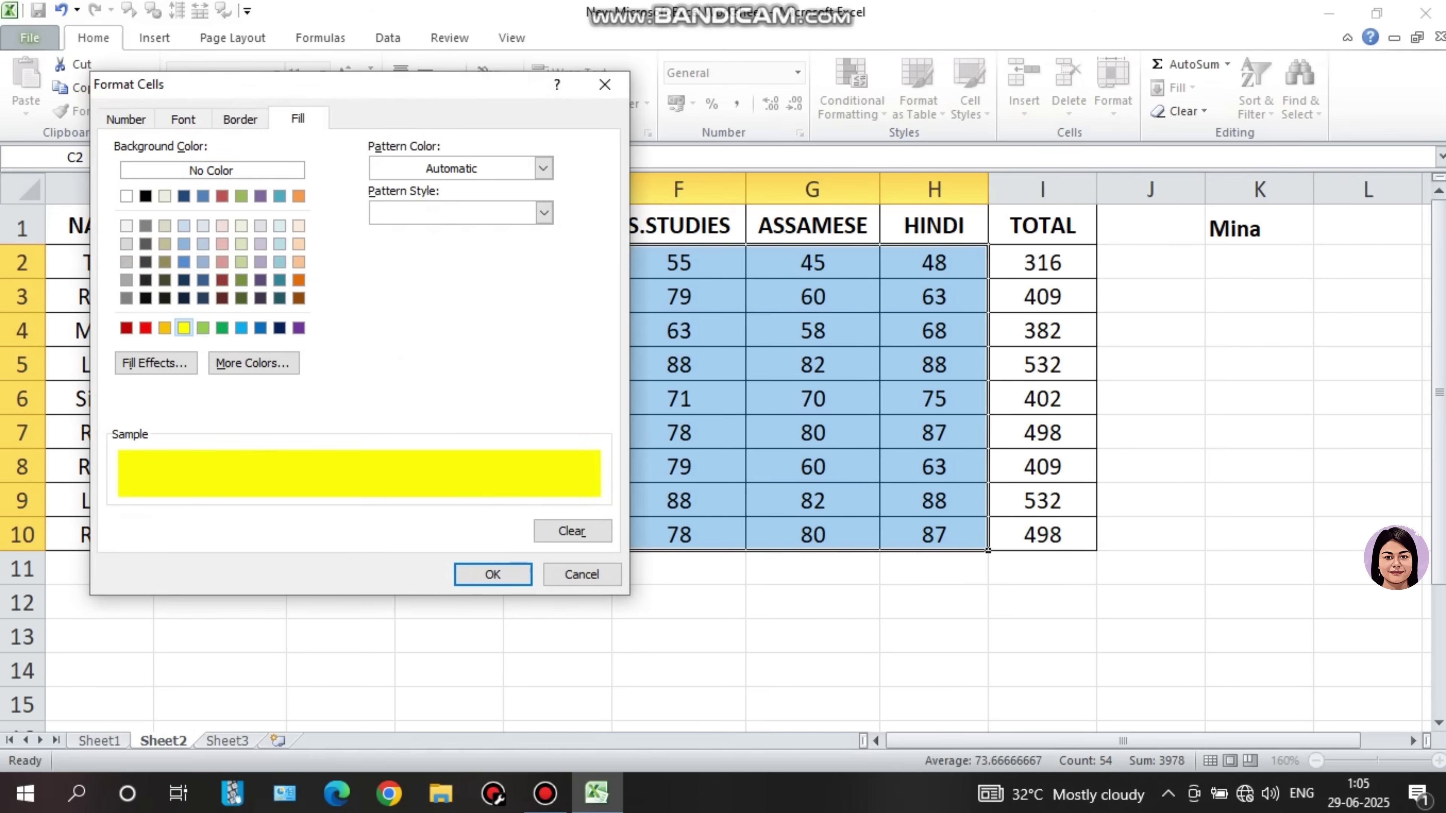
{"action": "left_click", "coordinate": [492, 575]}
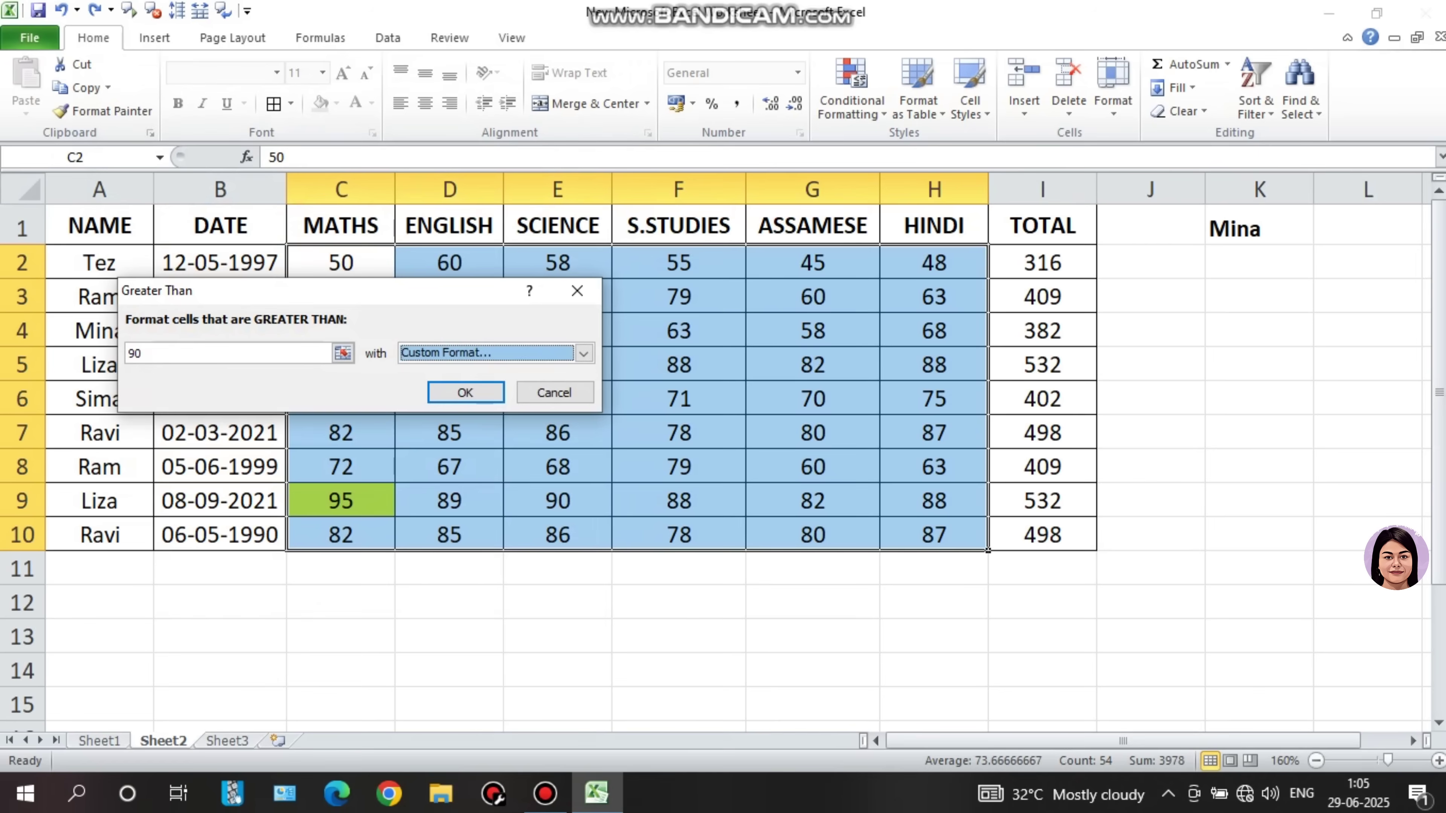
{"action": "left_click", "coordinate": [466, 393]}
{"action": "left_click", "coordinate": [462, 395]}
{"action": "left_click", "coordinate": [342, 366]}
{"action": "left_click", "coordinate": [341, 501]}
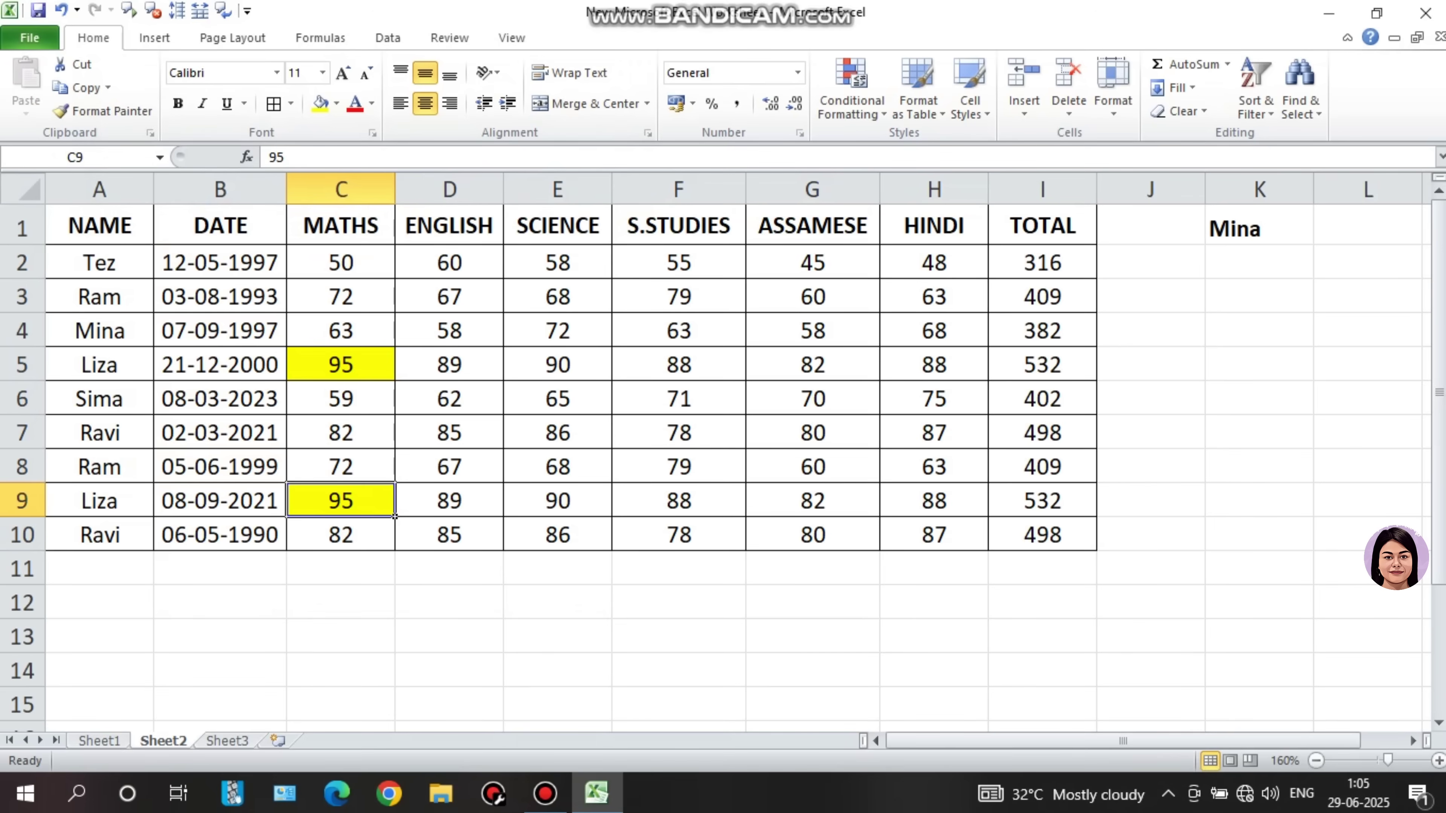
Set the SCIENCE mark in cell E7 to 96.
{"action": "left_click", "coordinate": [558, 501]}
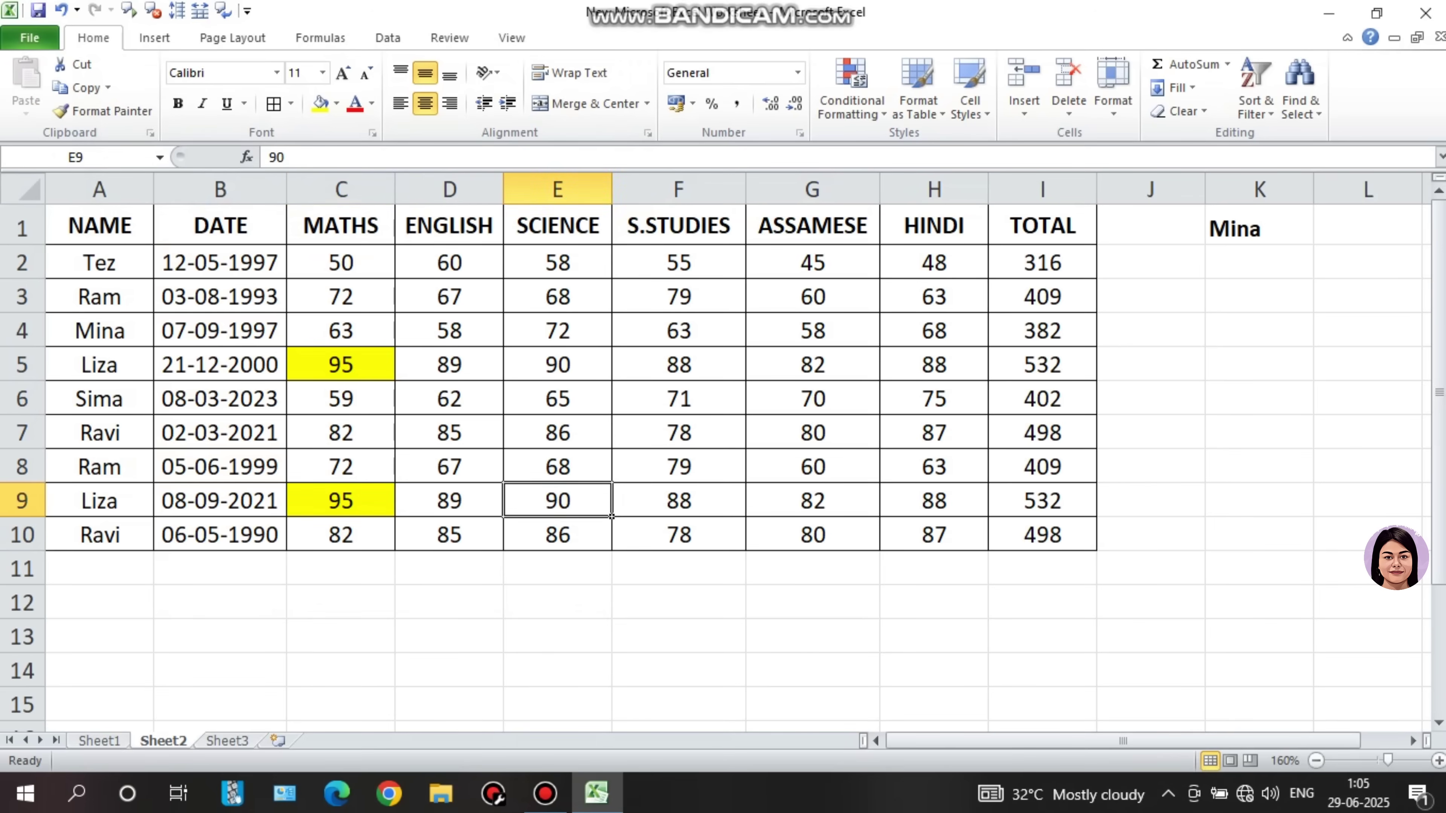
{"action": "left_click", "coordinate": [558, 433]}
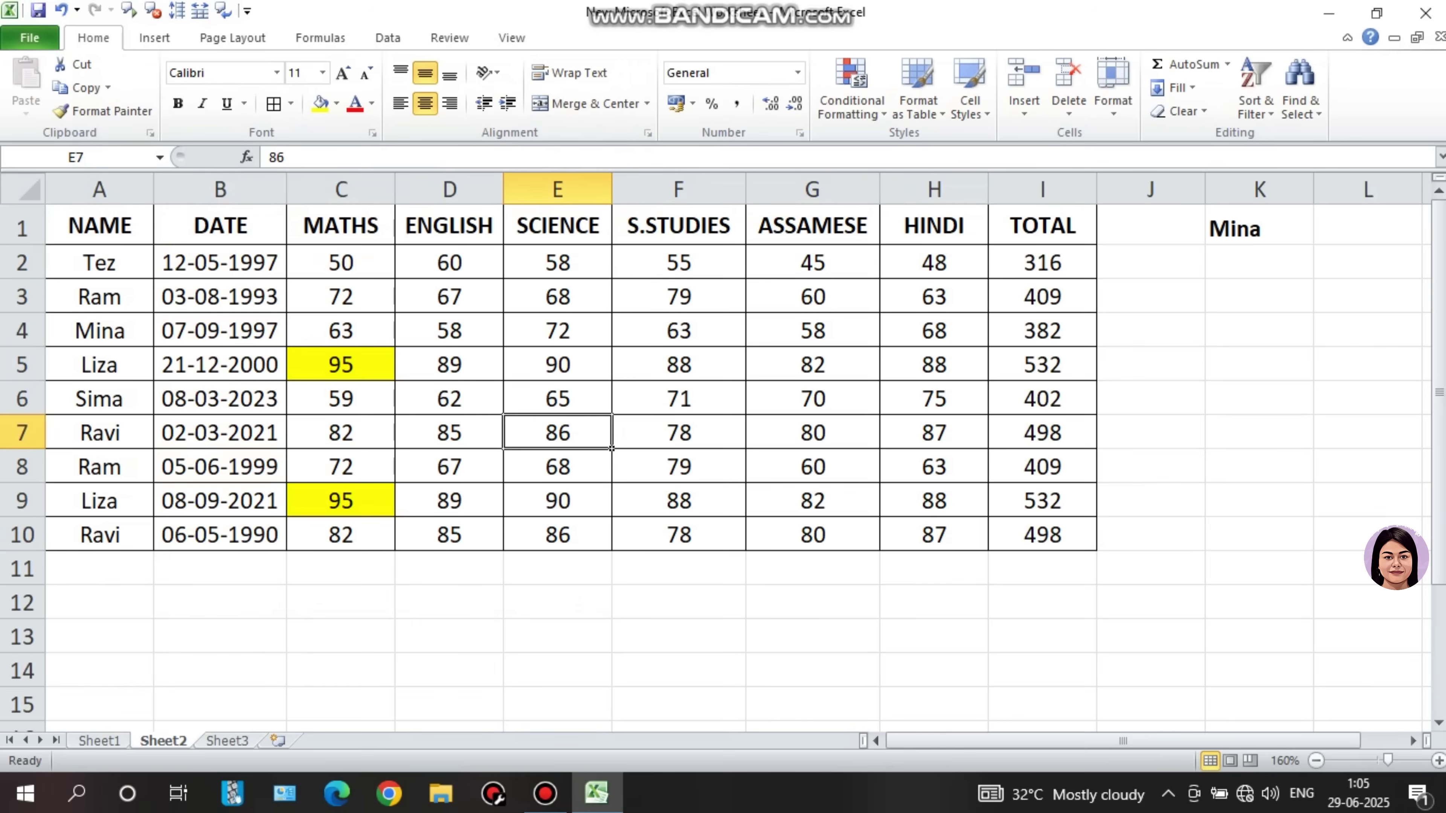
{"action": "type", "text": "96"}
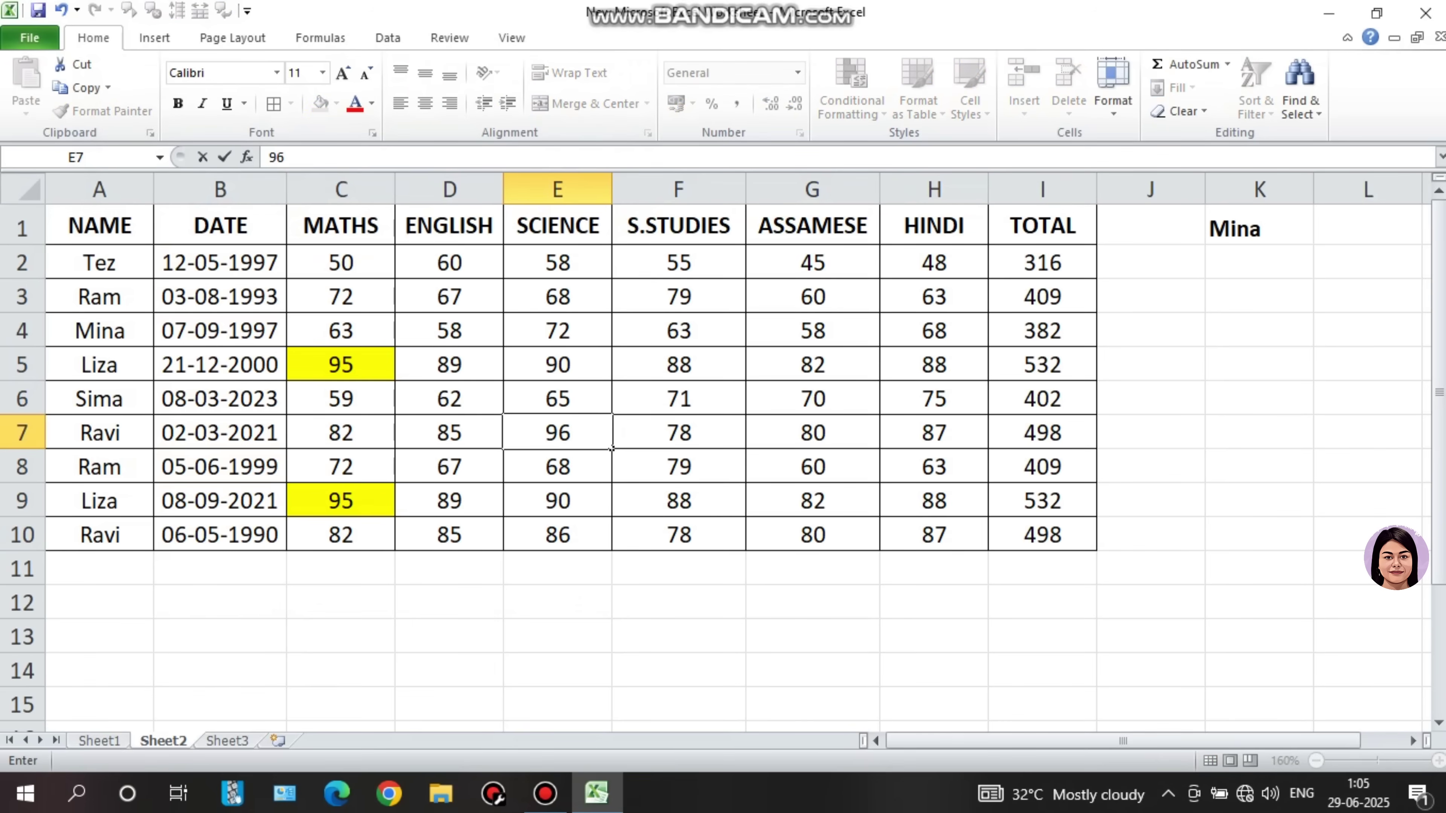
{"action": "key", "text": "Return"}
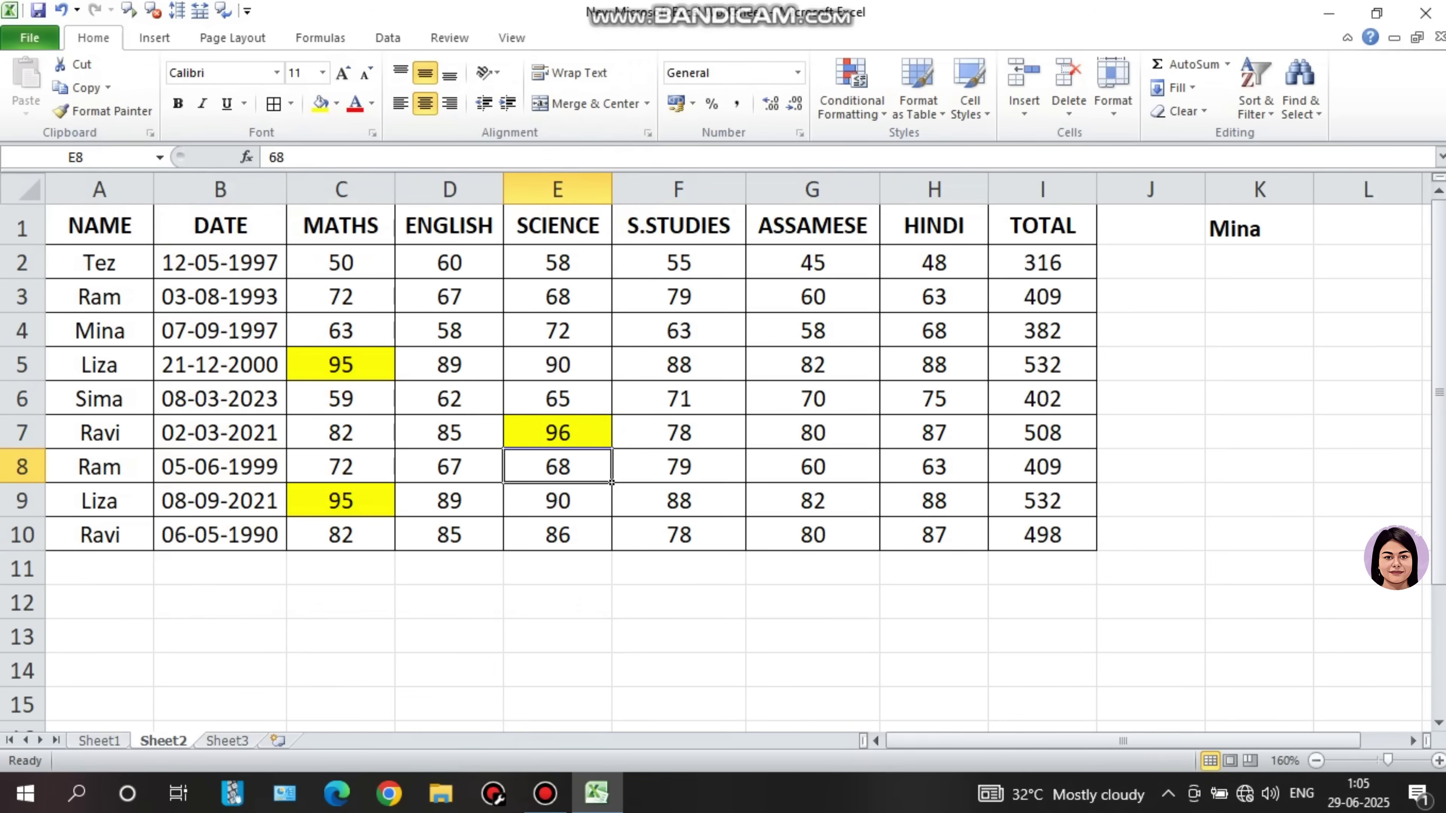
Try 98 as the ASSAMESE mark in cell G4 and undo the entry.
{"action": "left_click_drag", "start_coordinate": [341, 262], "coordinate": [933, 534]}
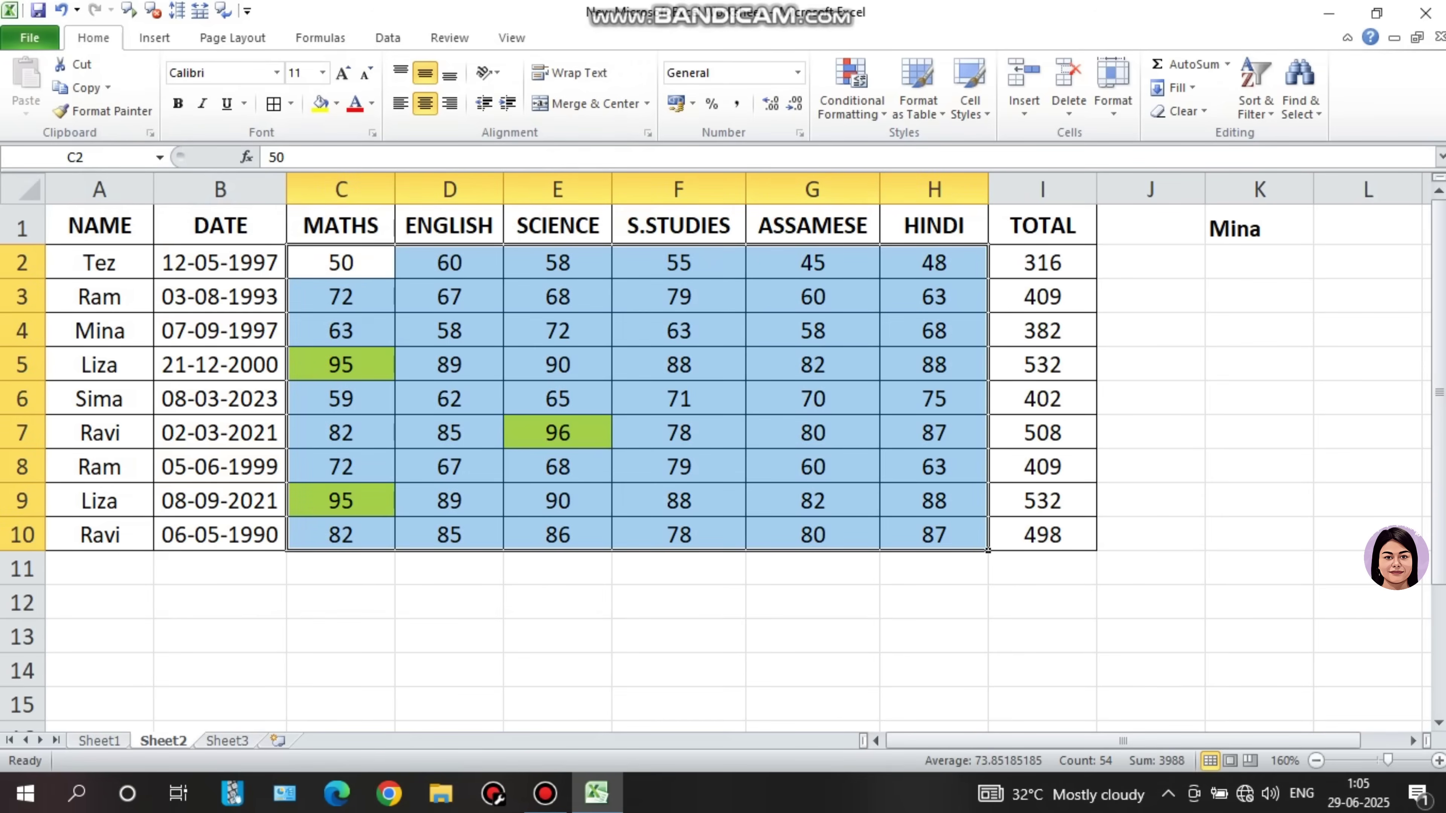
{"action": "left_click", "coordinate": [557, 364]}
{"action": "left_click", "coordinate": [812, 330]}
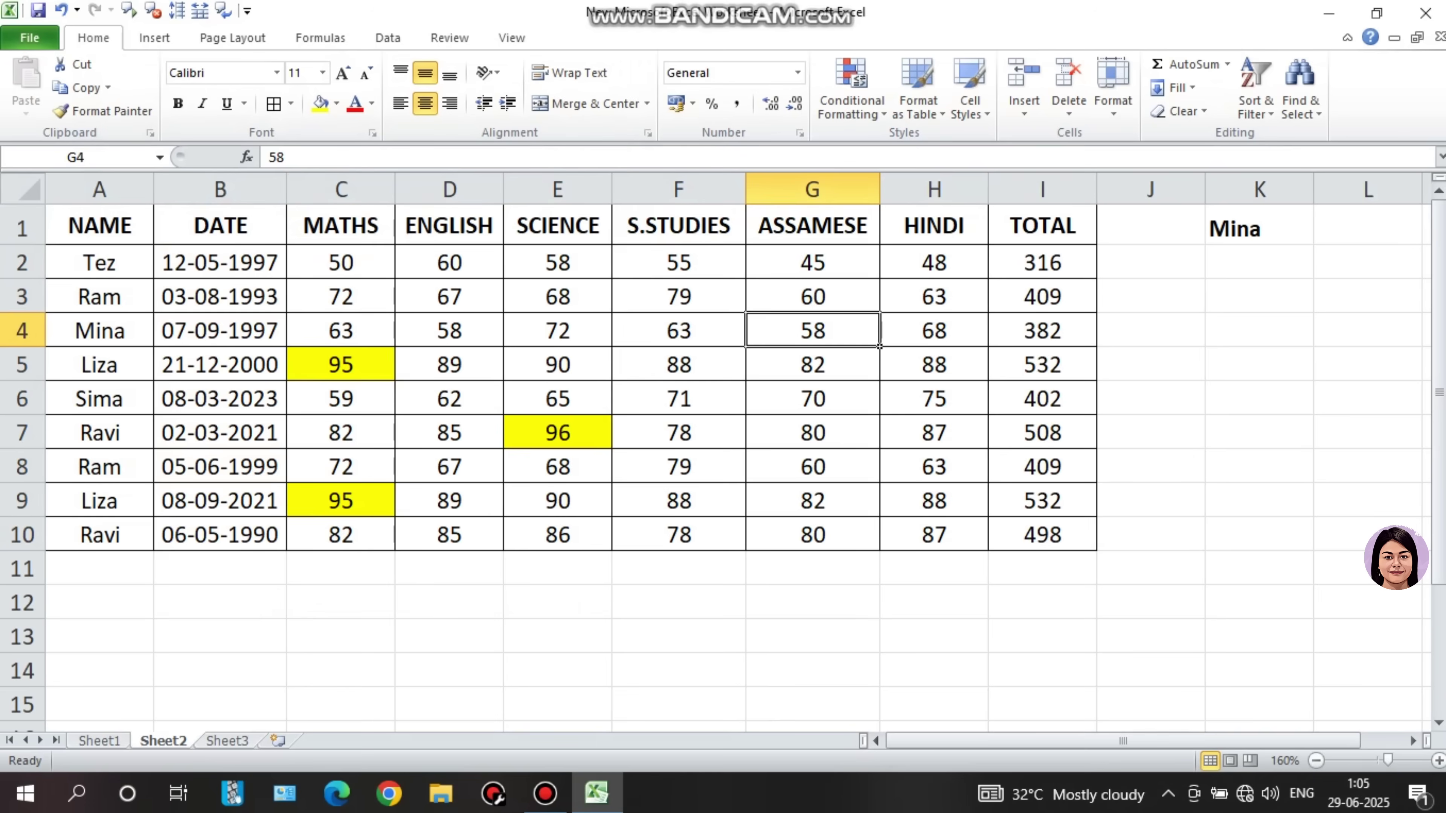
{"action": "type", "text": "98"}
{"action": "key", "text": "Return"}
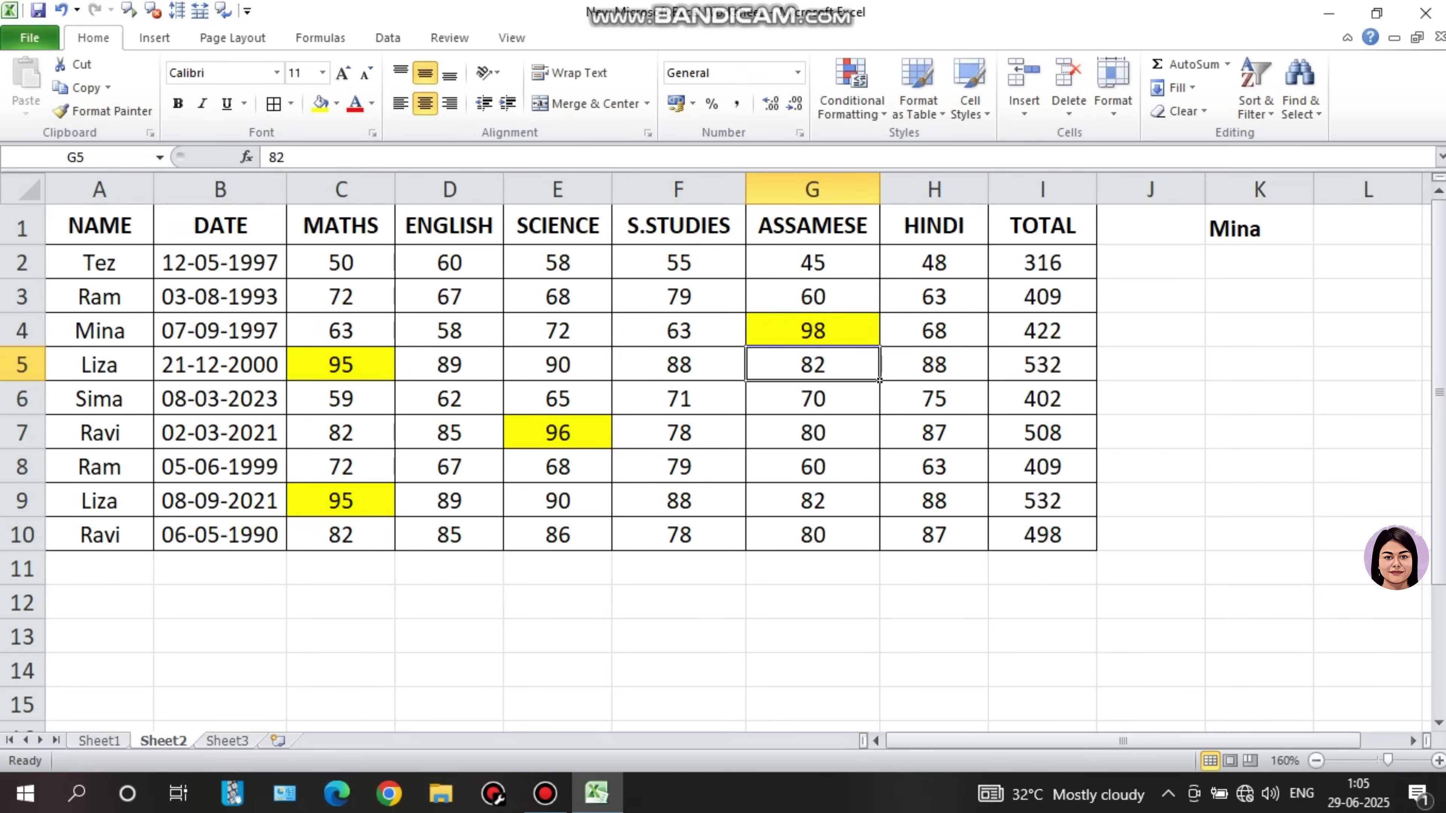
{"action": "key", "text": "ctrl+z"}
Set the MATHS mark in cell C5 to 89.
{"action": "left_click", "coordinate": [812, 467]}
{"action": "left_click", "coordinate": [342, 365]}
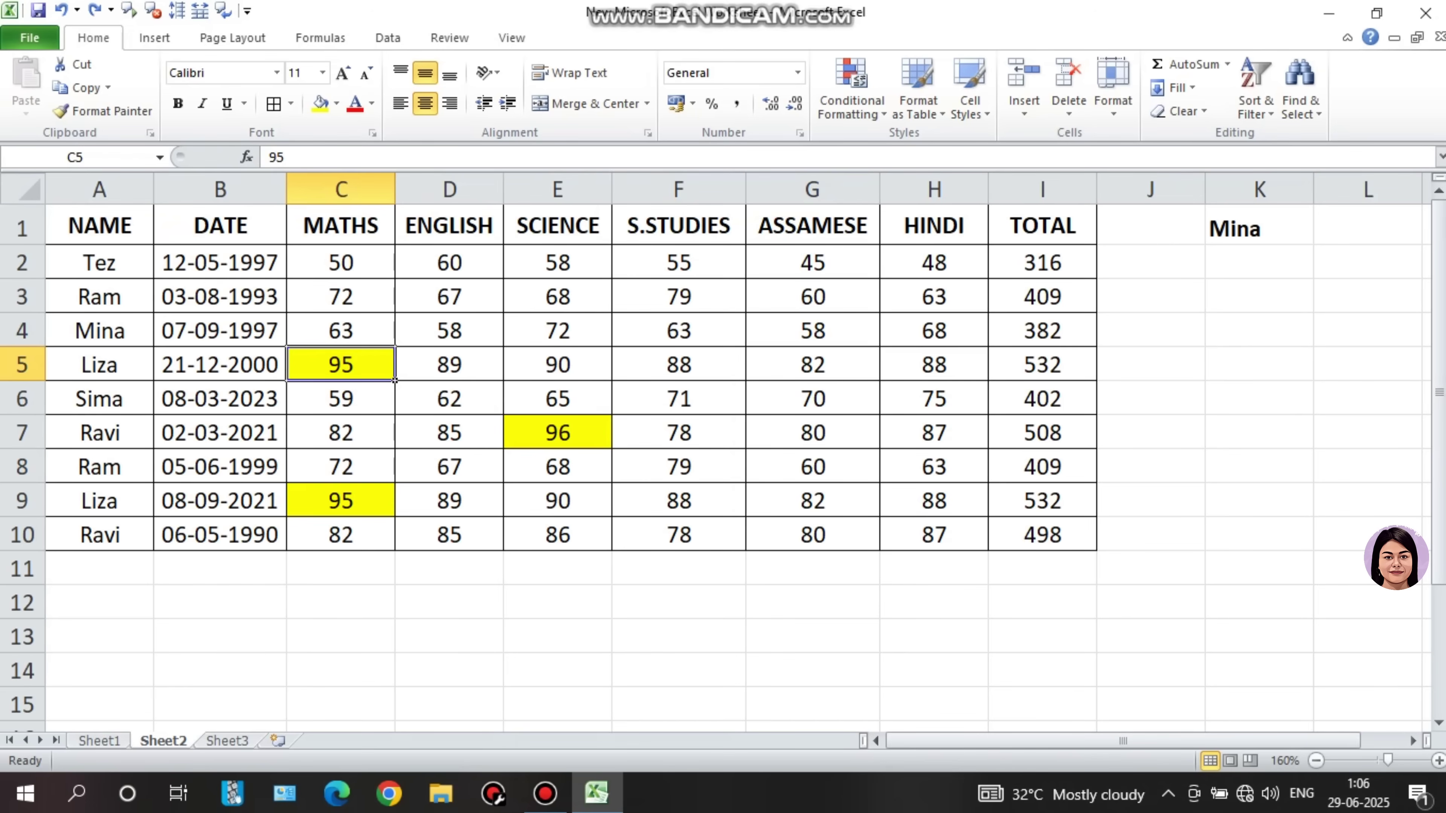
{"action": "type", "text": "89"}
{"action": "key", "text": "Return"}
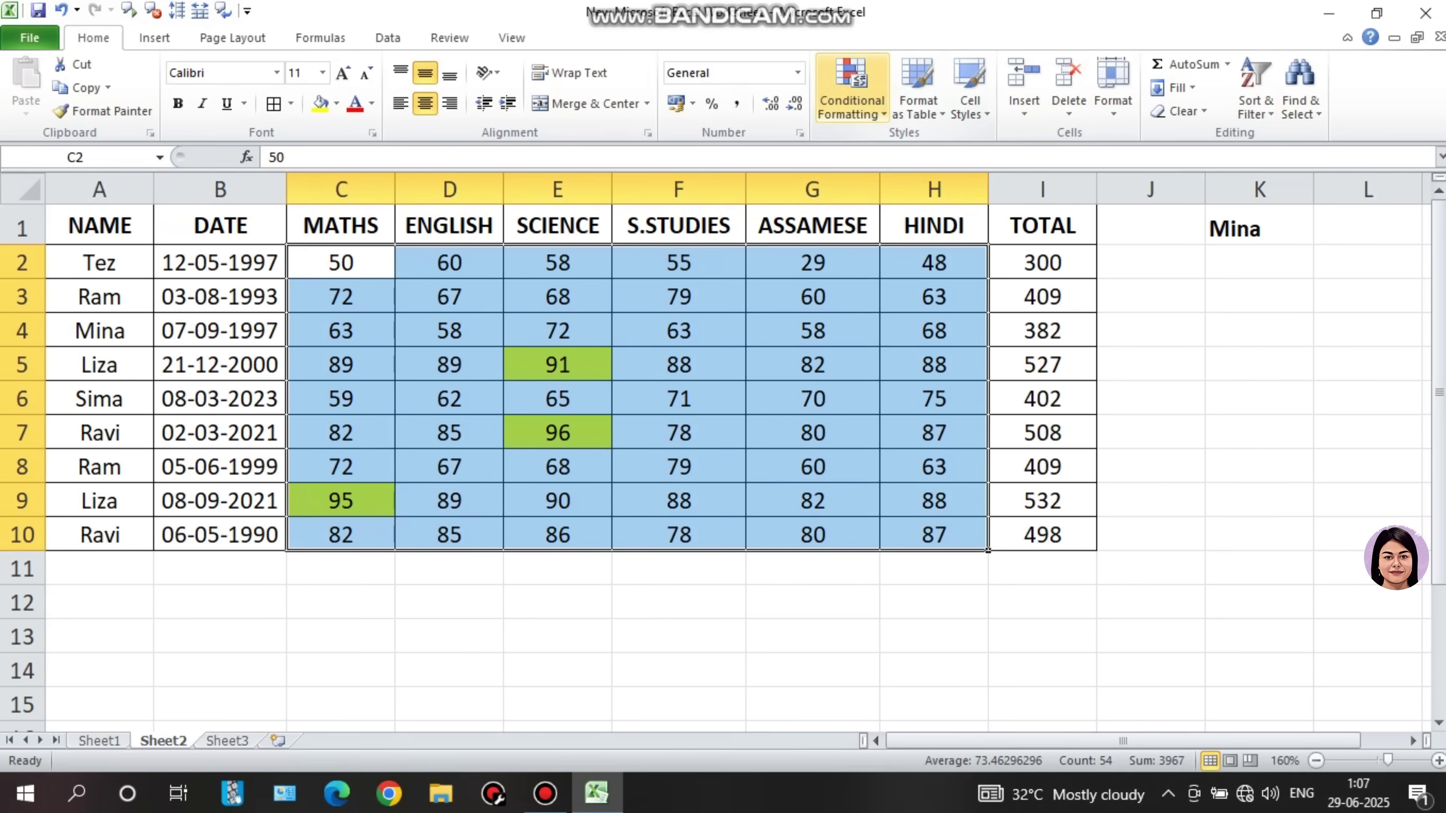
Highlight marks less than 30 in C2:H10 with Light Red Fill with Dark Red Text.
{"action": "left_click", "coordinate": [852, 91]}
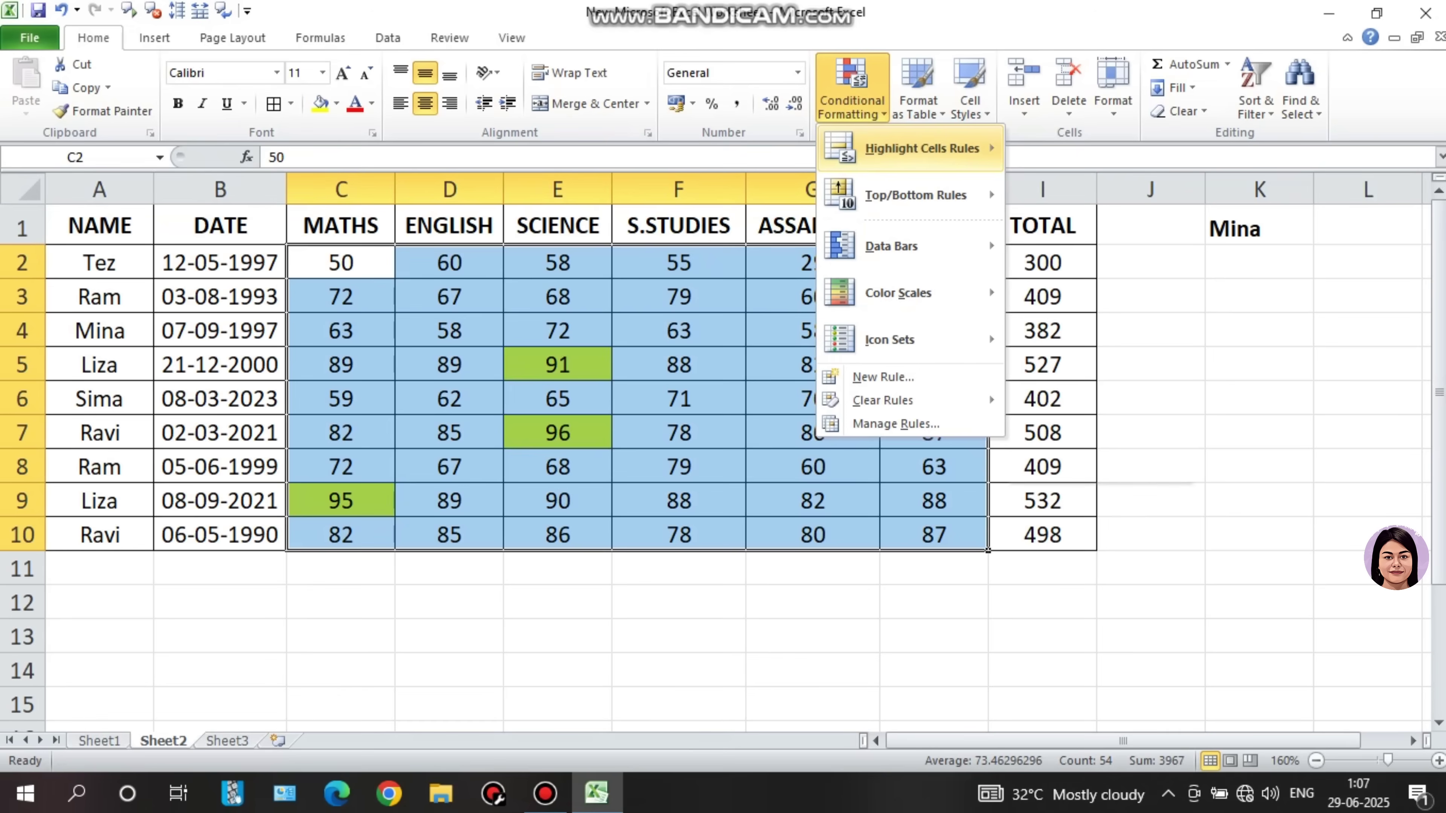
{"action": "mouse_move", "coordinate": [922, 149]}
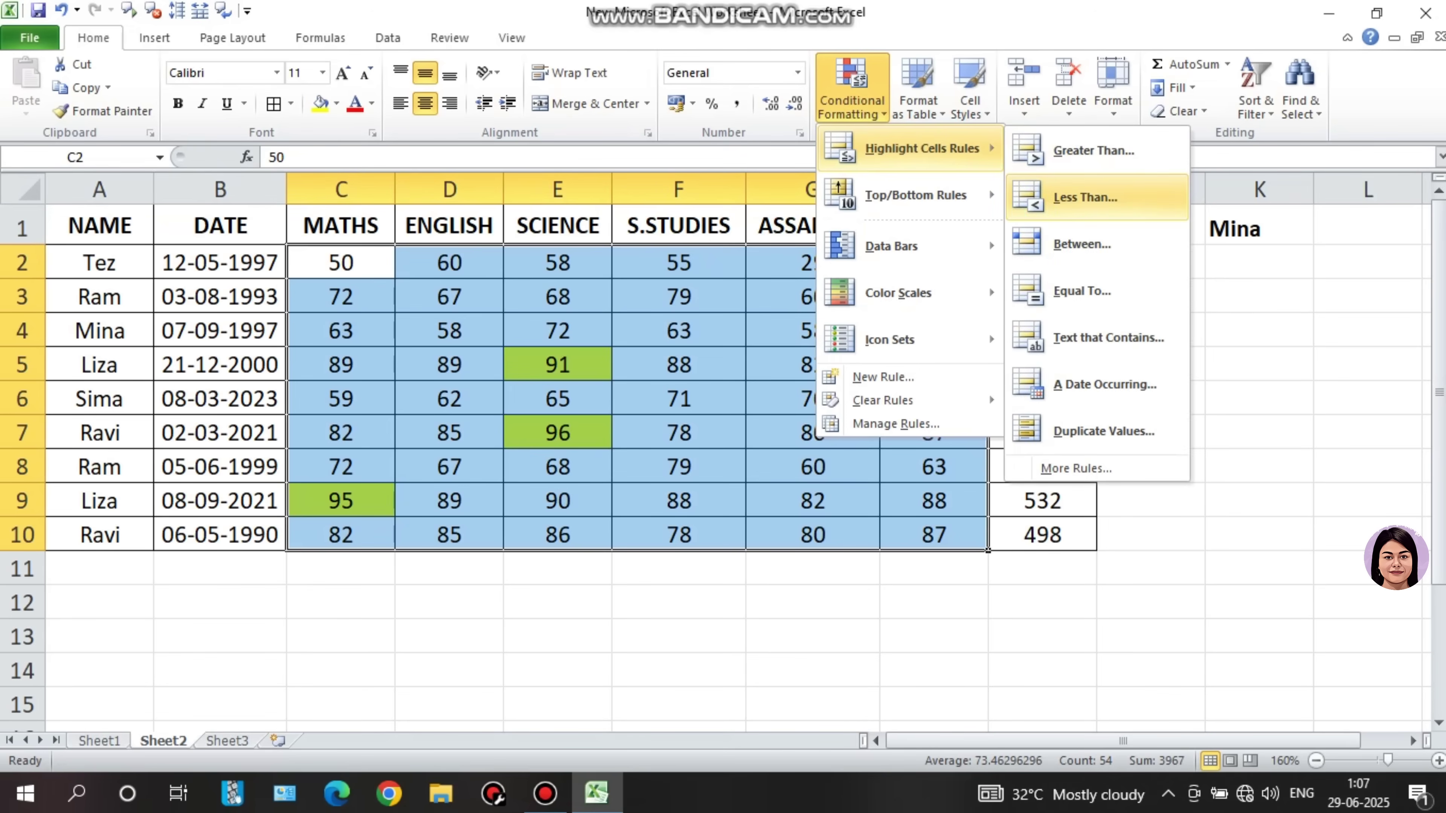
{"action": "left_click", "coordinate": [1084, 197]}
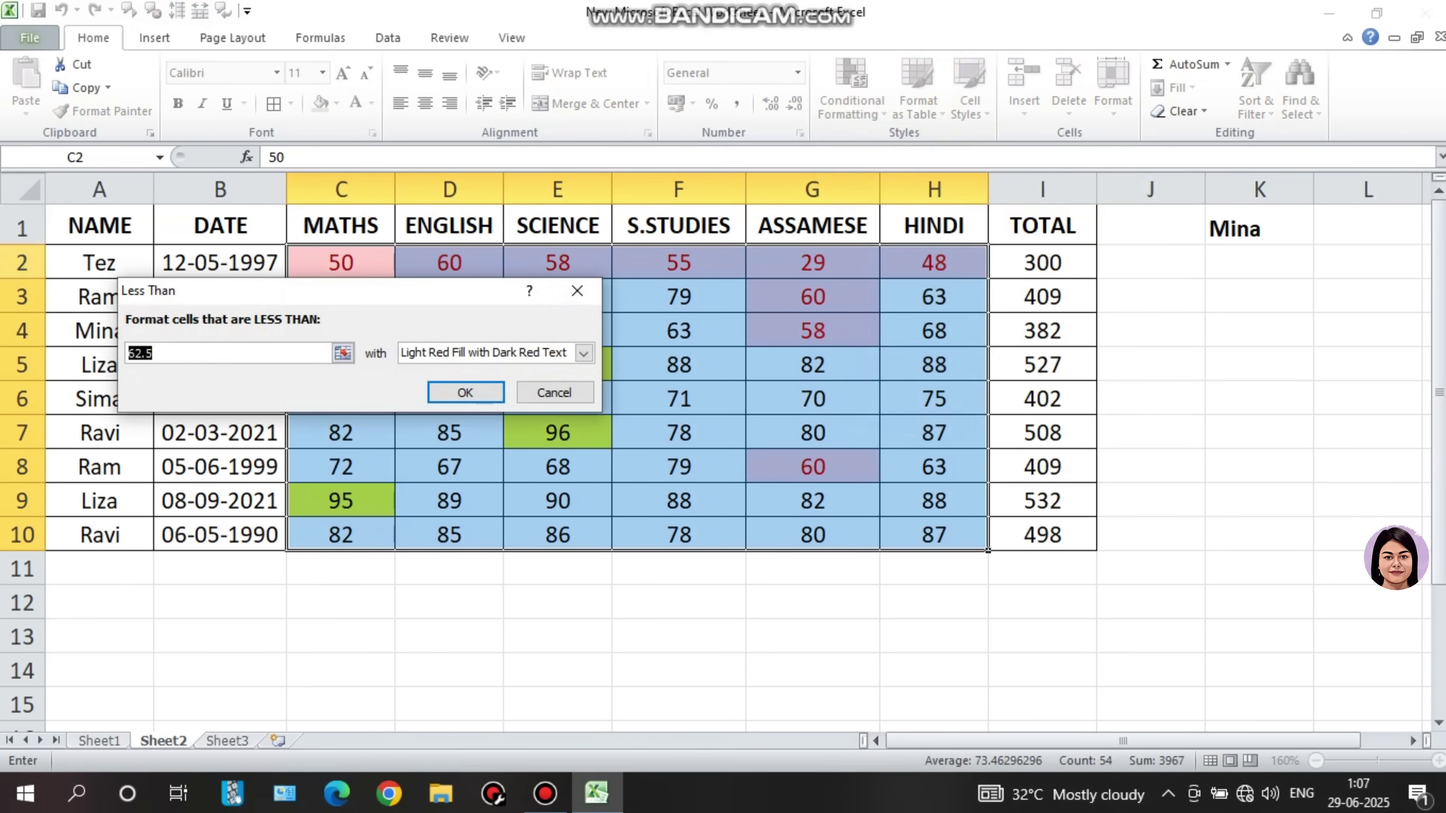
{"action": "type", "text": "30"}
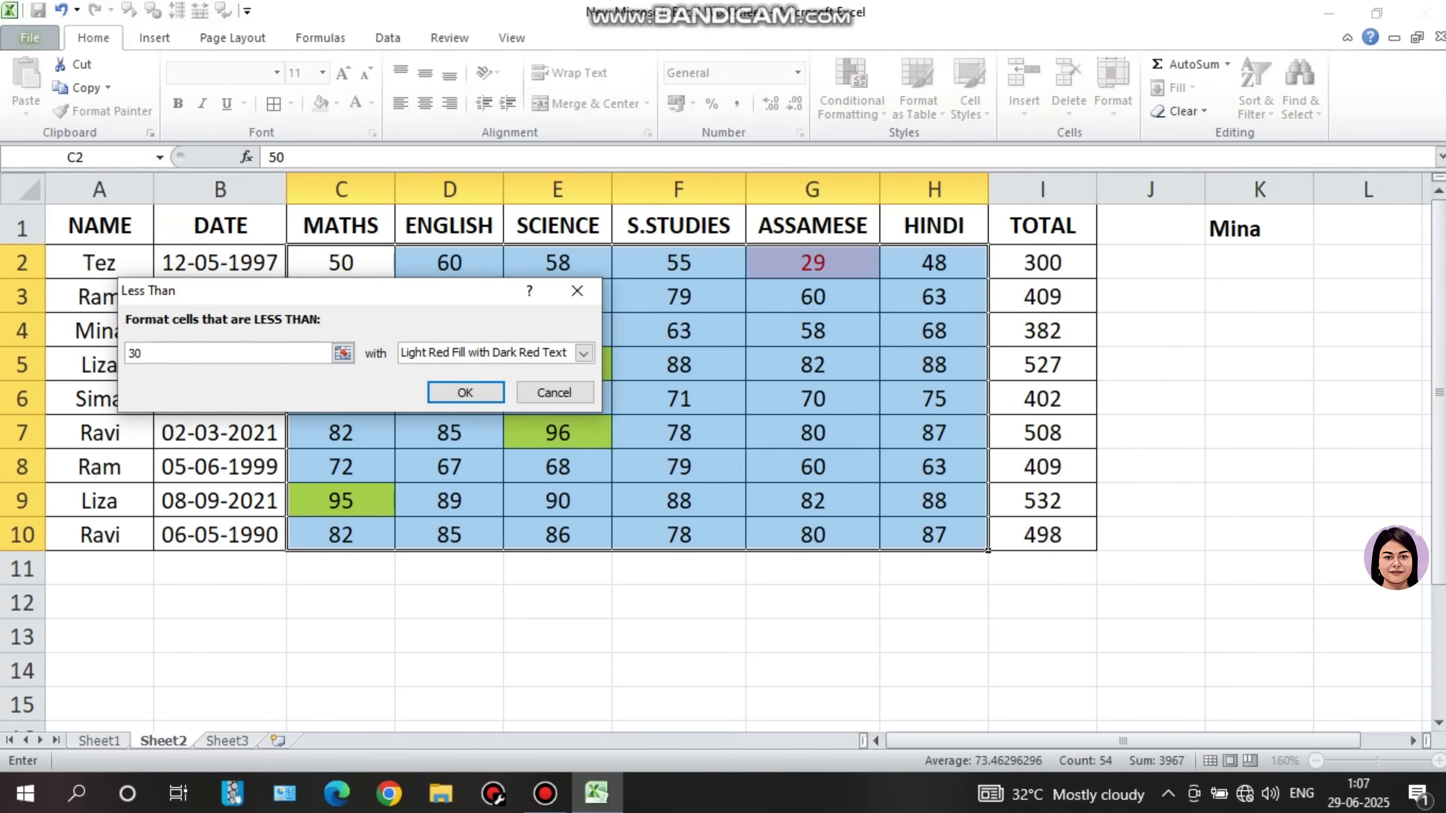
{"action": "left_click", "coordinate": [466, 393]}
{"action": "left_click", "coordinate": [678, 399]}
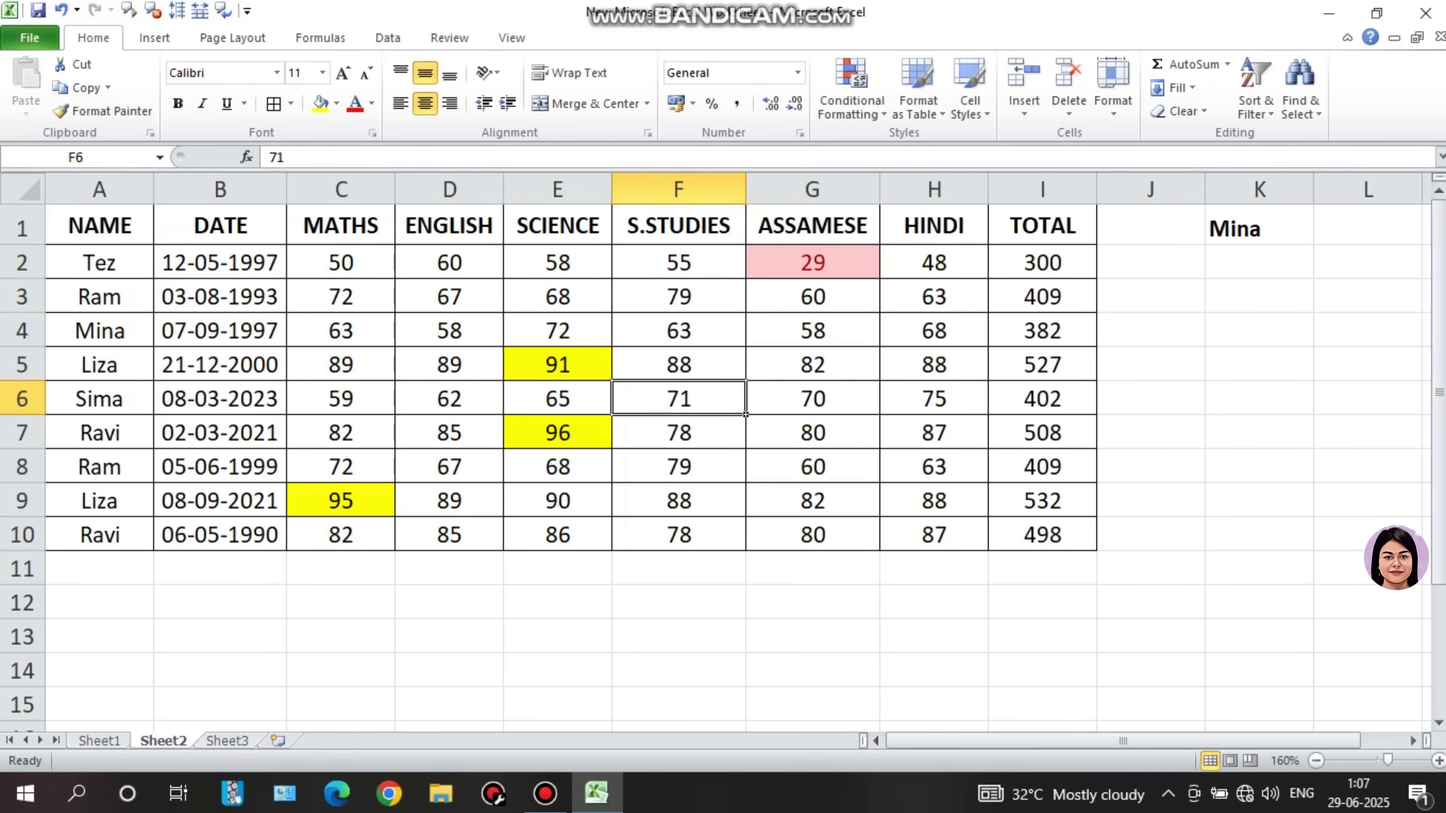
Try 21 as the ASSAMESE mark in cell G8 to test the Less Than rule.
{"action": "left_click", "coordinate": [813, 467]}
{"action": "type", "text": "21"}
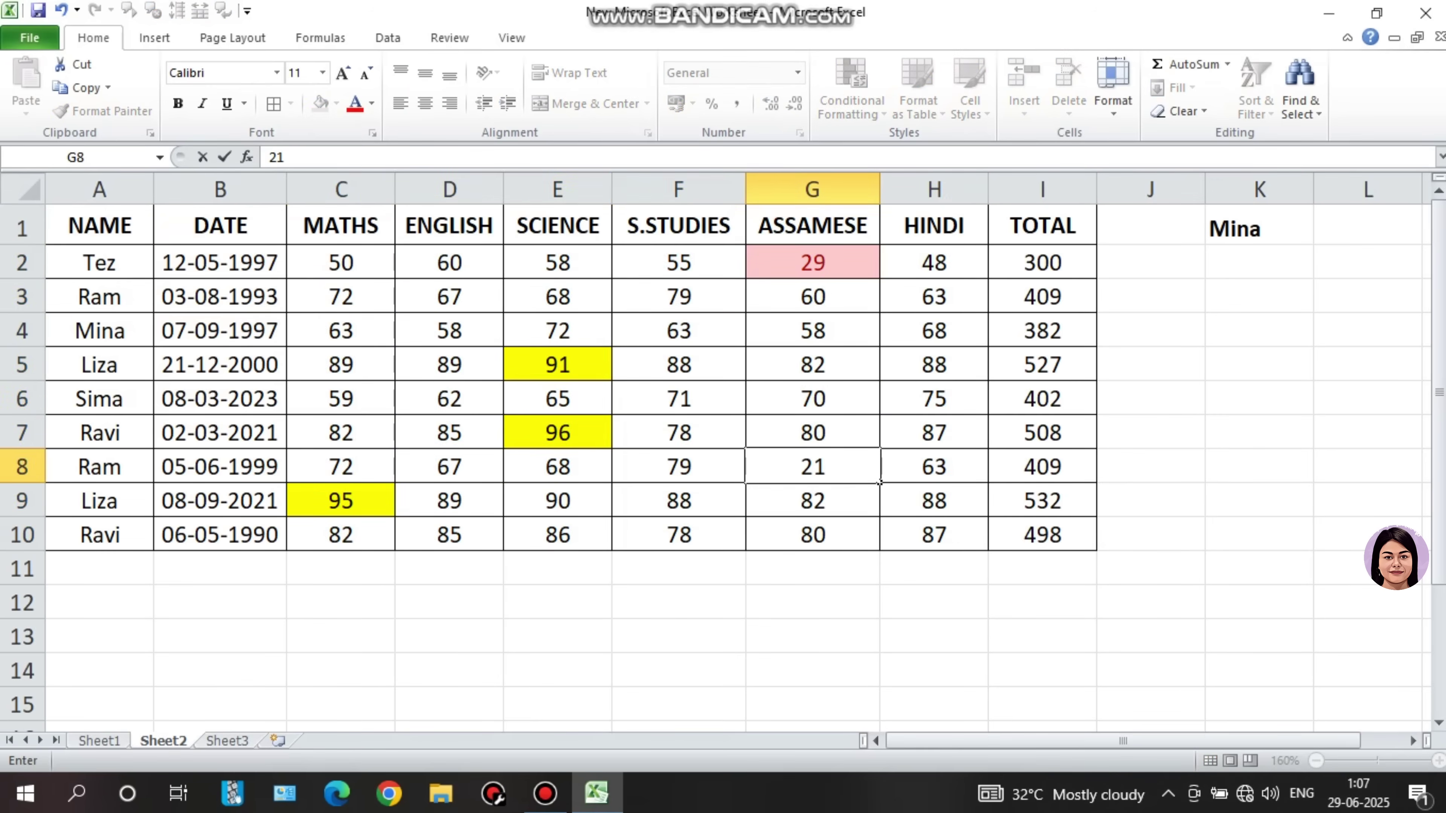
{"action": "key", "text": "Return"}
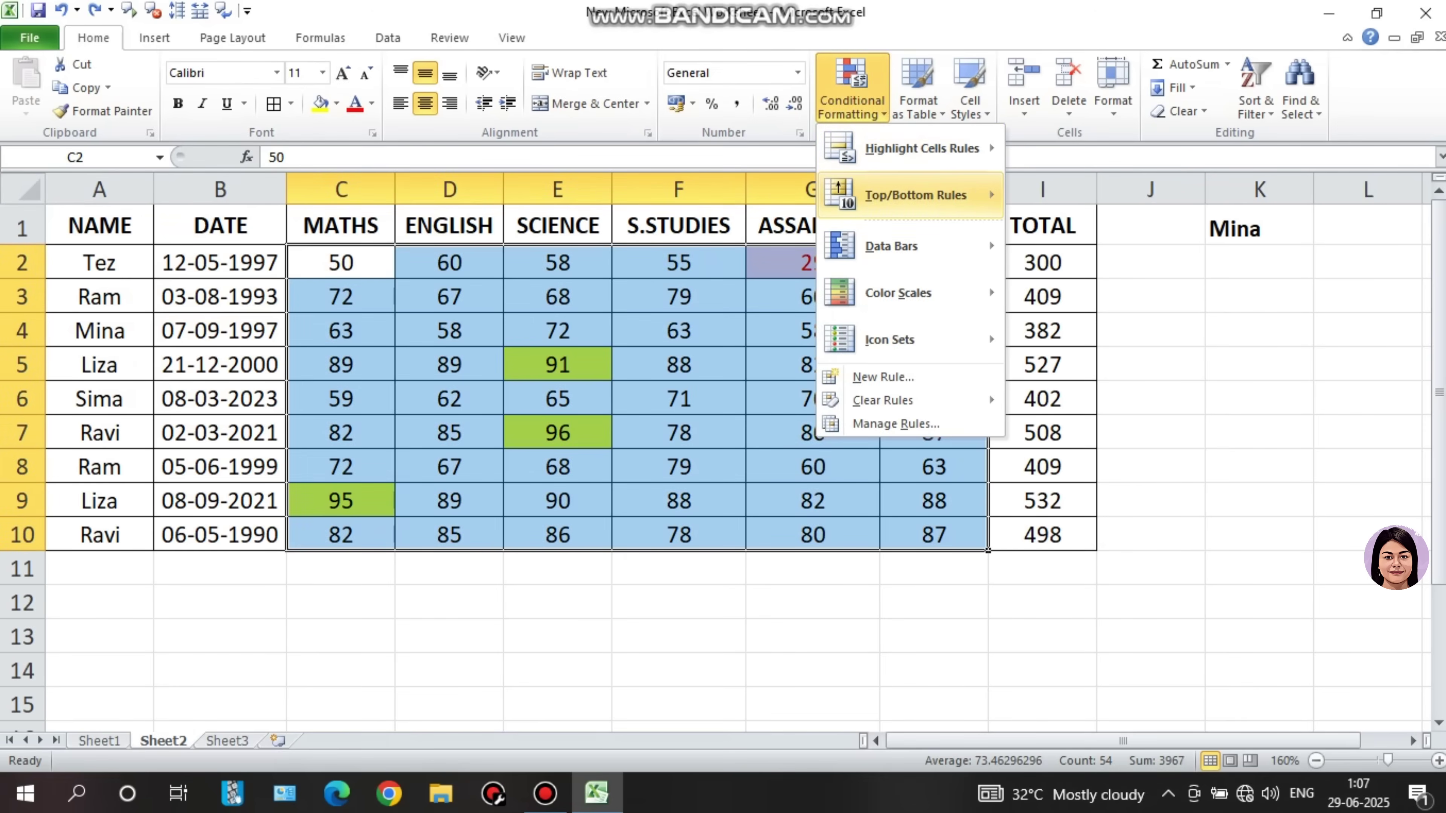
Highlight marks between 40 and 60 in C2:H10 with Green Fill with Dark Green Text.
{"action": "mouse_move", "coordinate": [922, 148]}
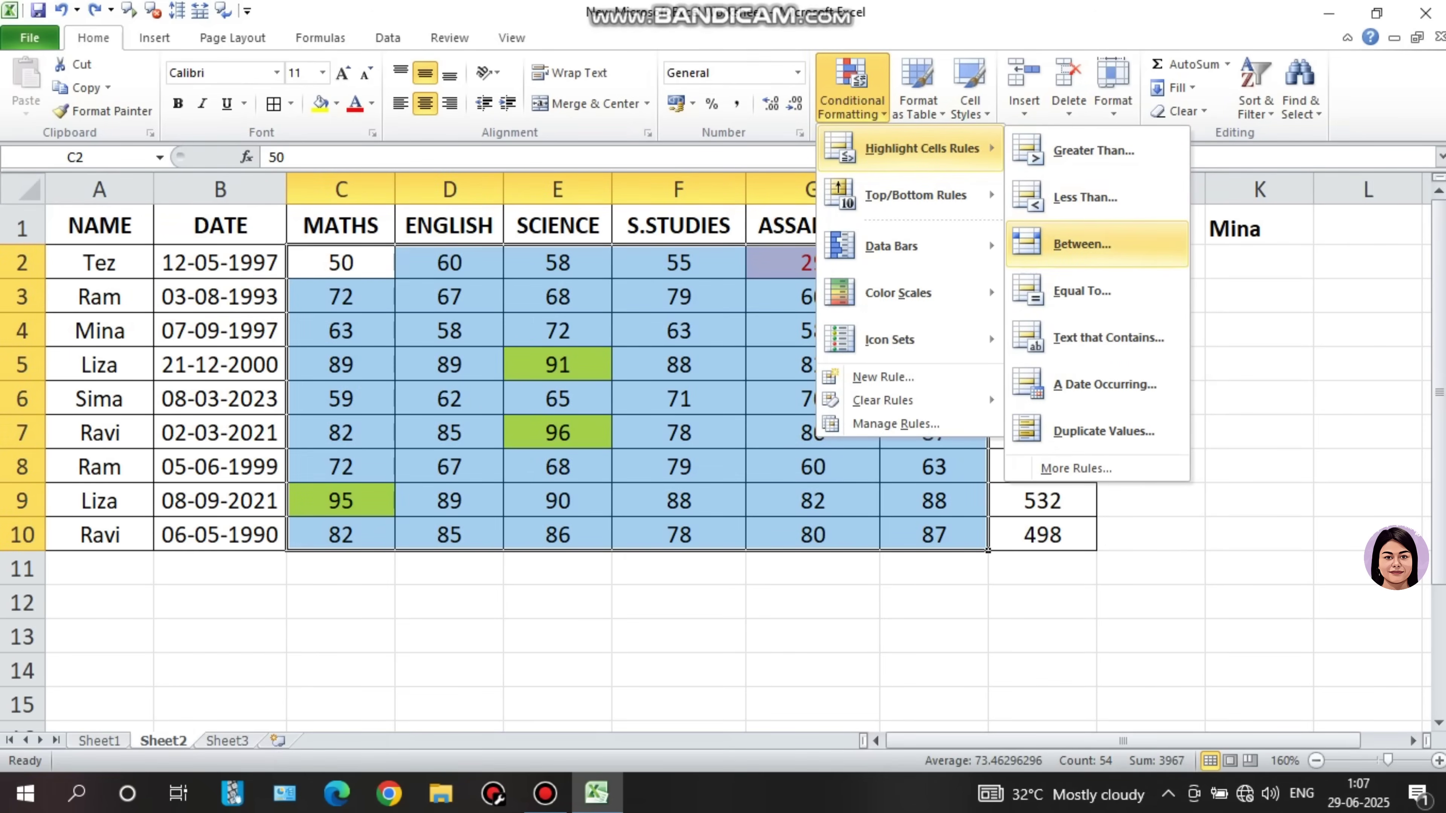
{"action": "left_click", "coordinate": [1081, 244]}
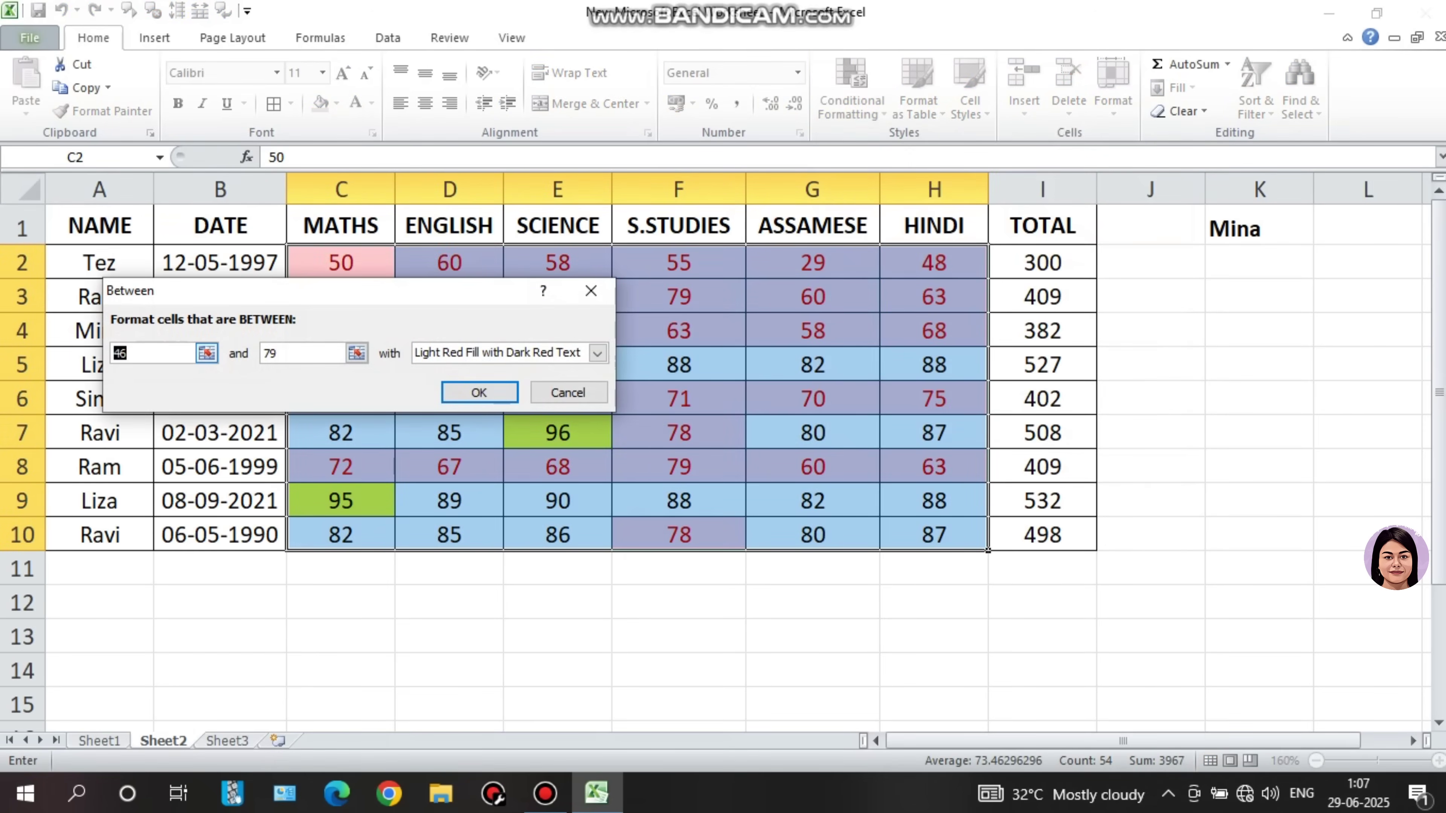
{"action": "type", "text": "40"}
{"action": "key", "text": "BackSpace"}
{"action": "key", "text": "BackSpace"}
{"action": "type", "text": "6"}
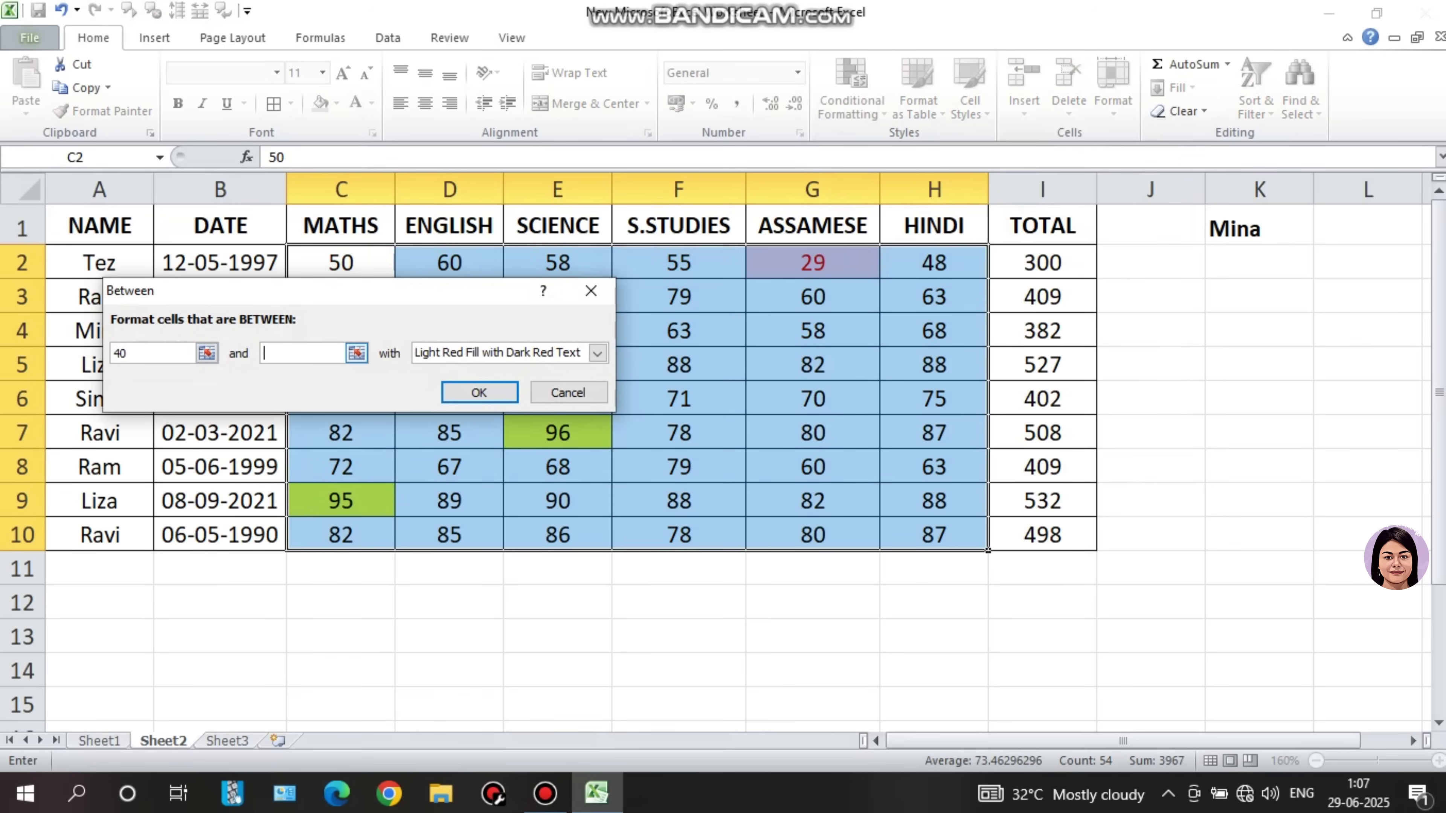
{"action": "type", "text": "0"}
{"action": "left_click", "coordinate": [597, 353]}
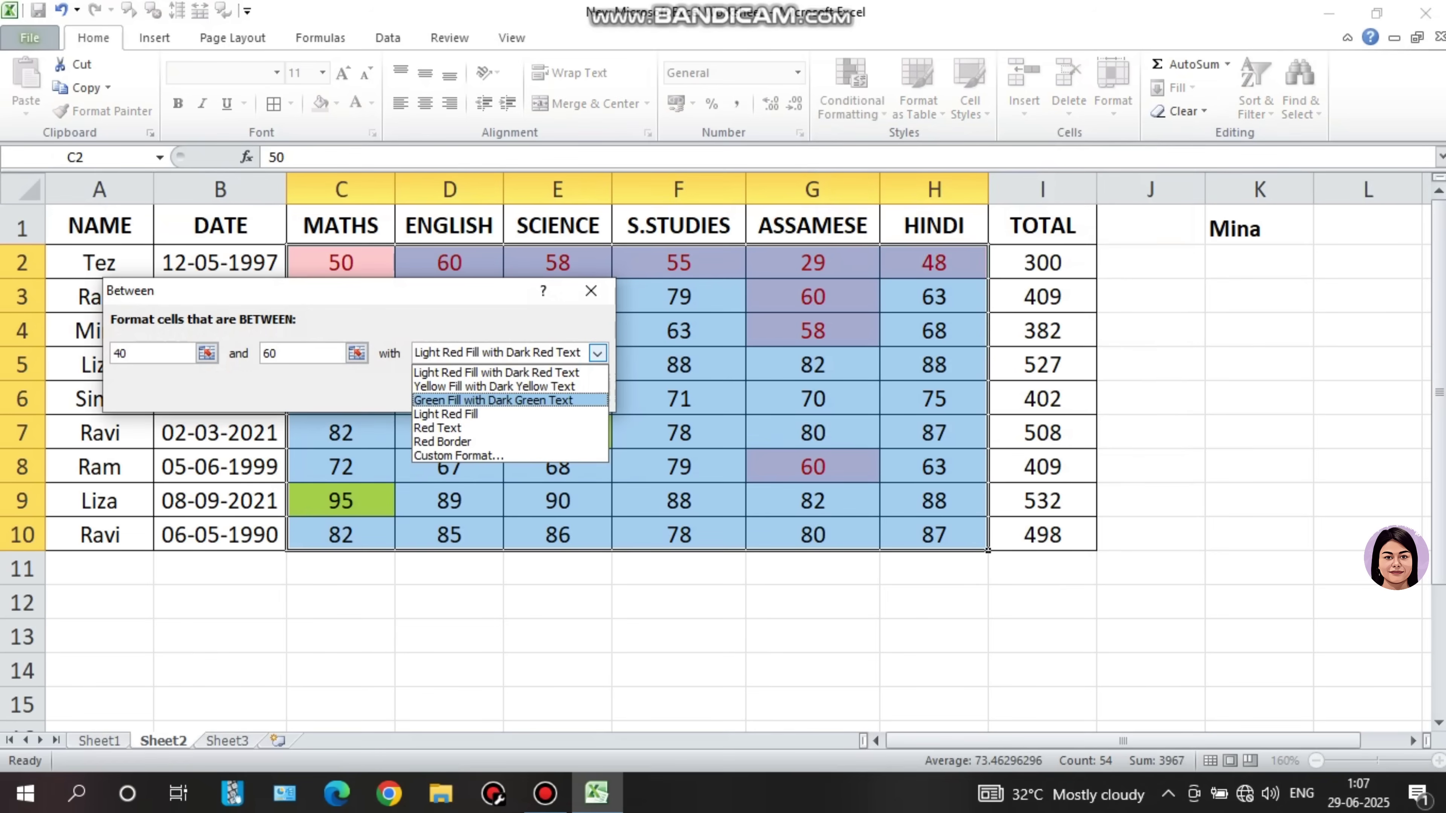
{"action": "left_click", "coordinate": [501, 400]}
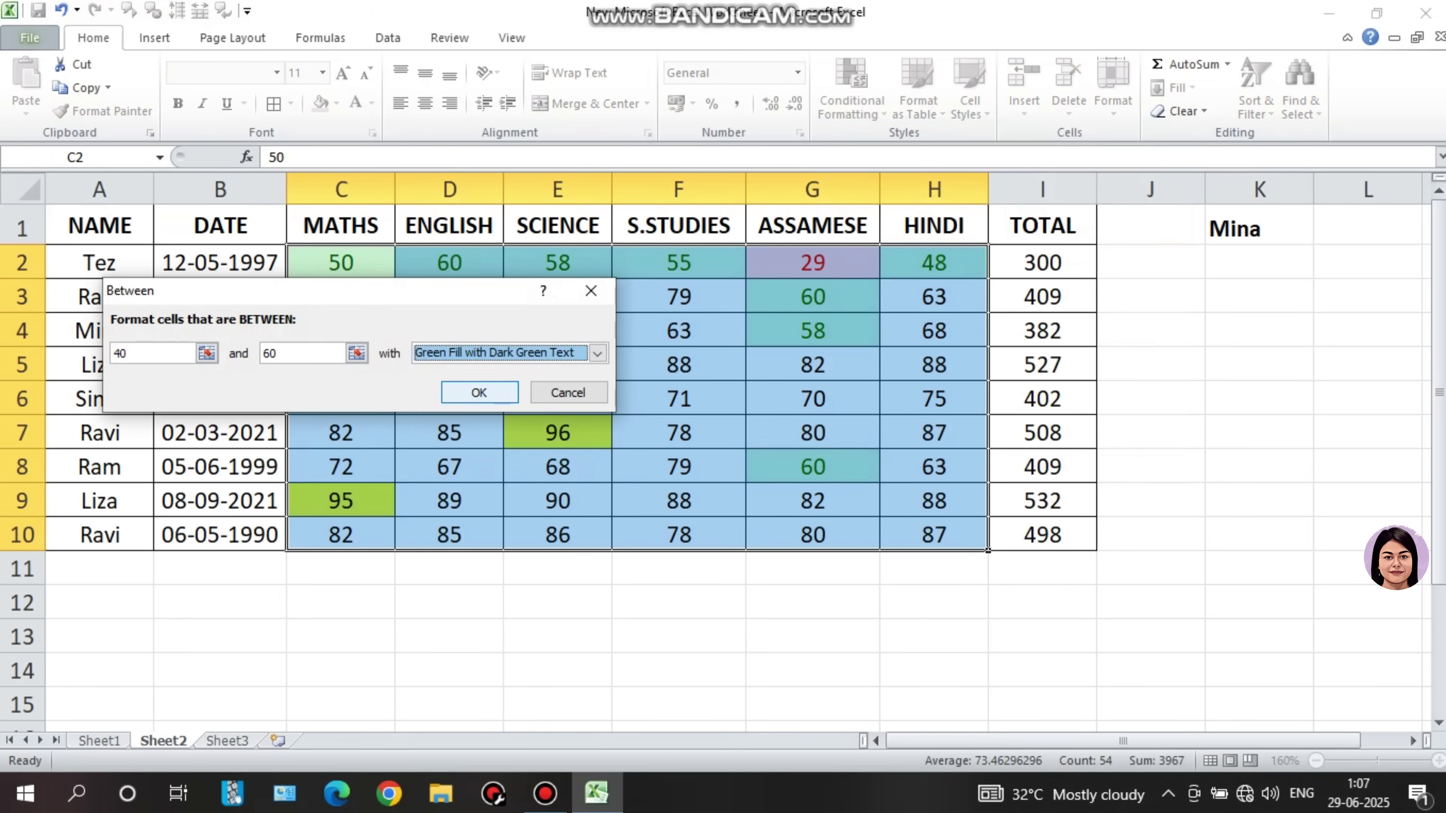
{"action": "left_click", "coordinate": [479, 393]}
{"action": "left_click", "coordinate": [558, 433]}
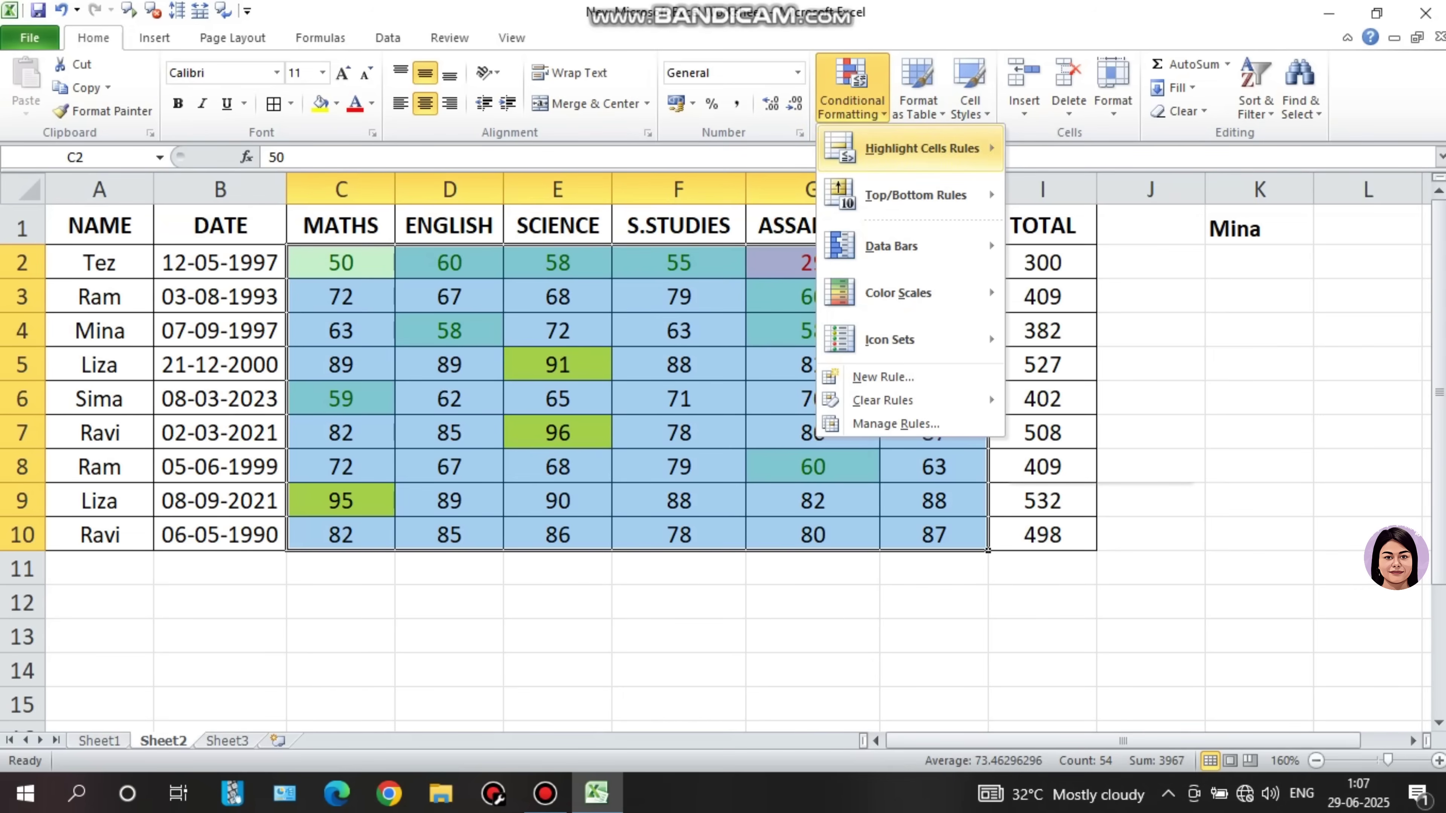
Highlight marks equal to 88 in C2:H10 with Yellow Fill with Dark Yellow Text.
{"action": "mouse_move", "coordinate": [911, 149]}
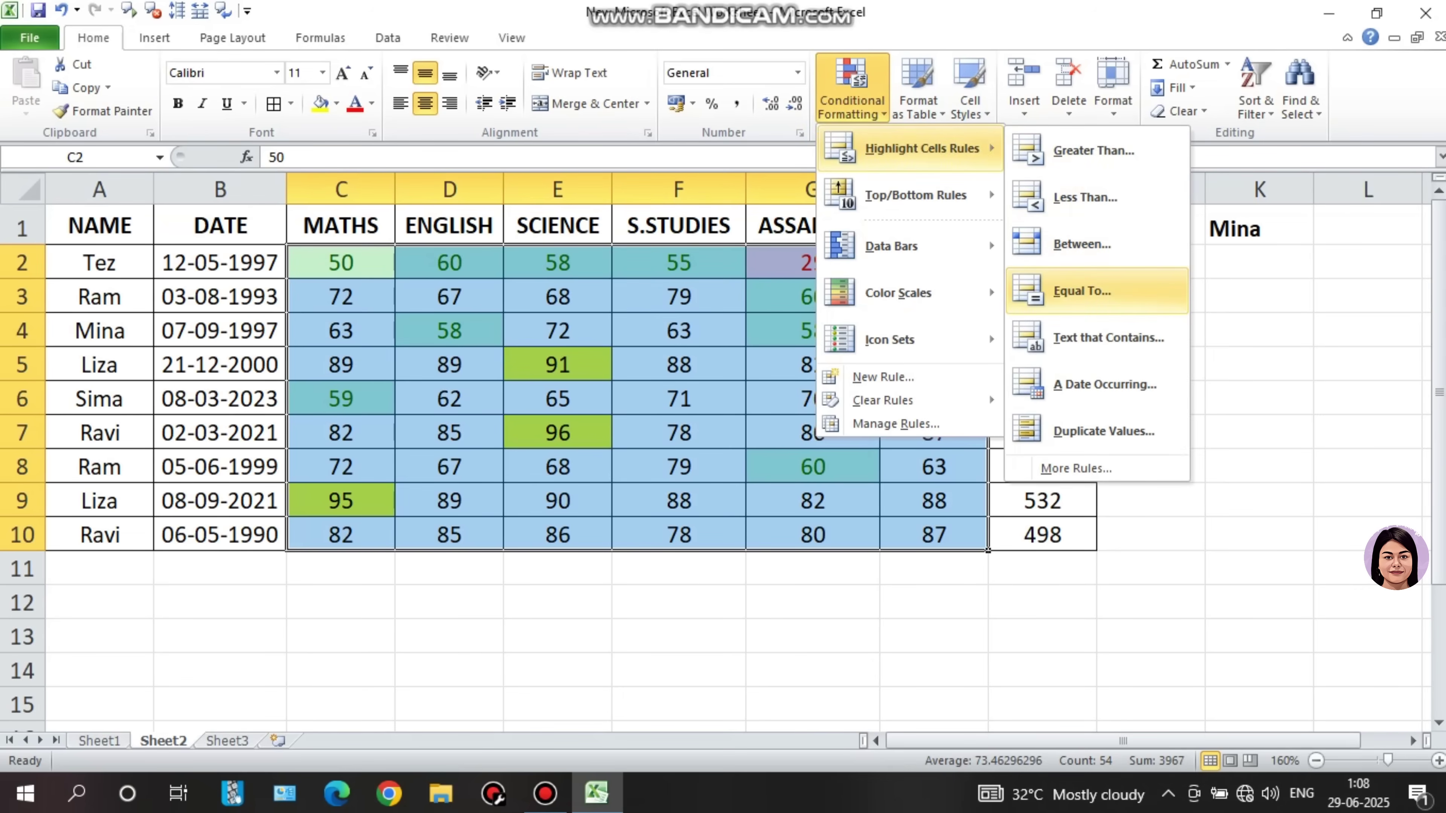
{"action": "left_click", "coordinate": [1081, 291]}
{"action": "type", "text": "8"}
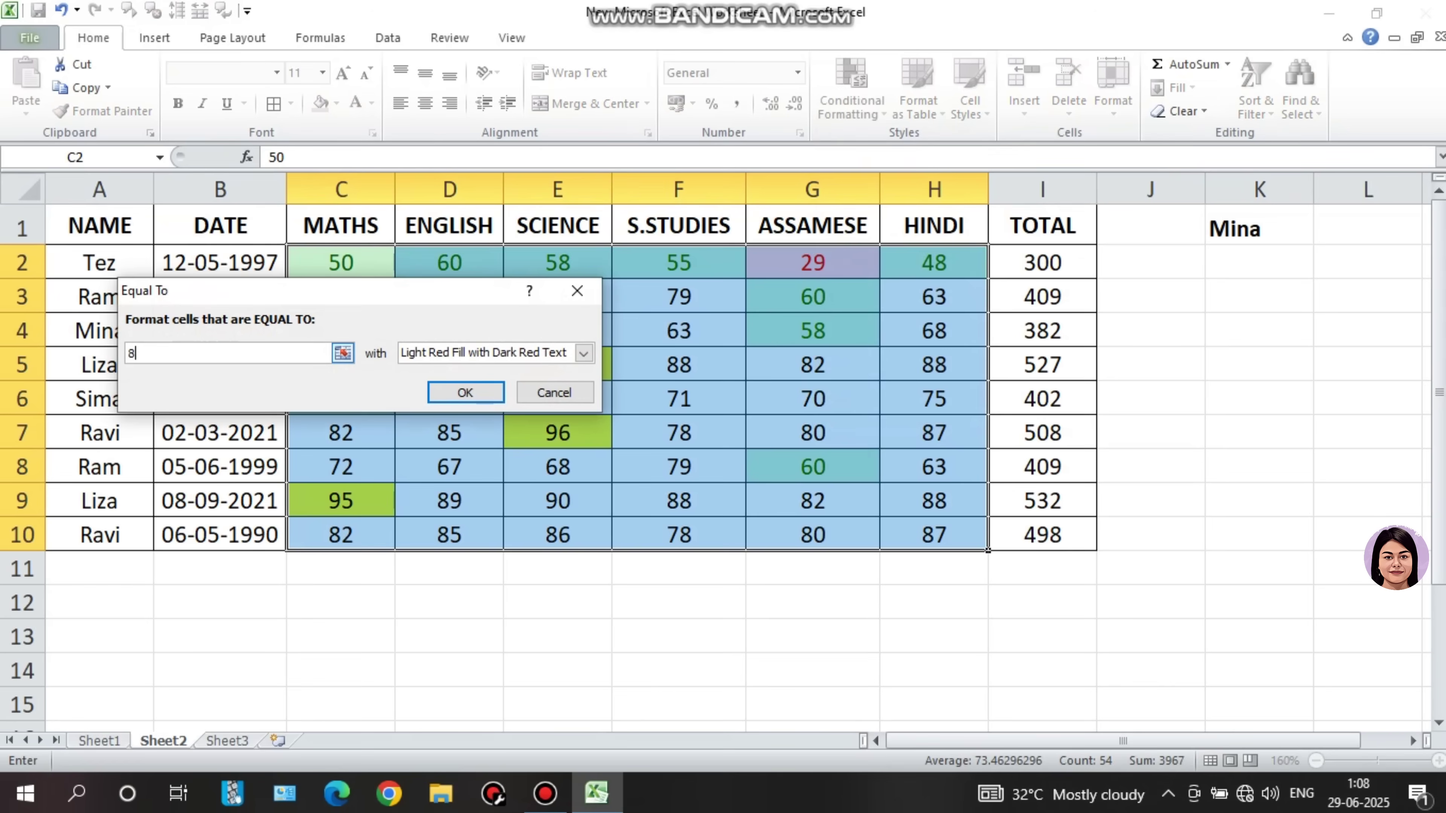
{"action": "type", "text": "8"}
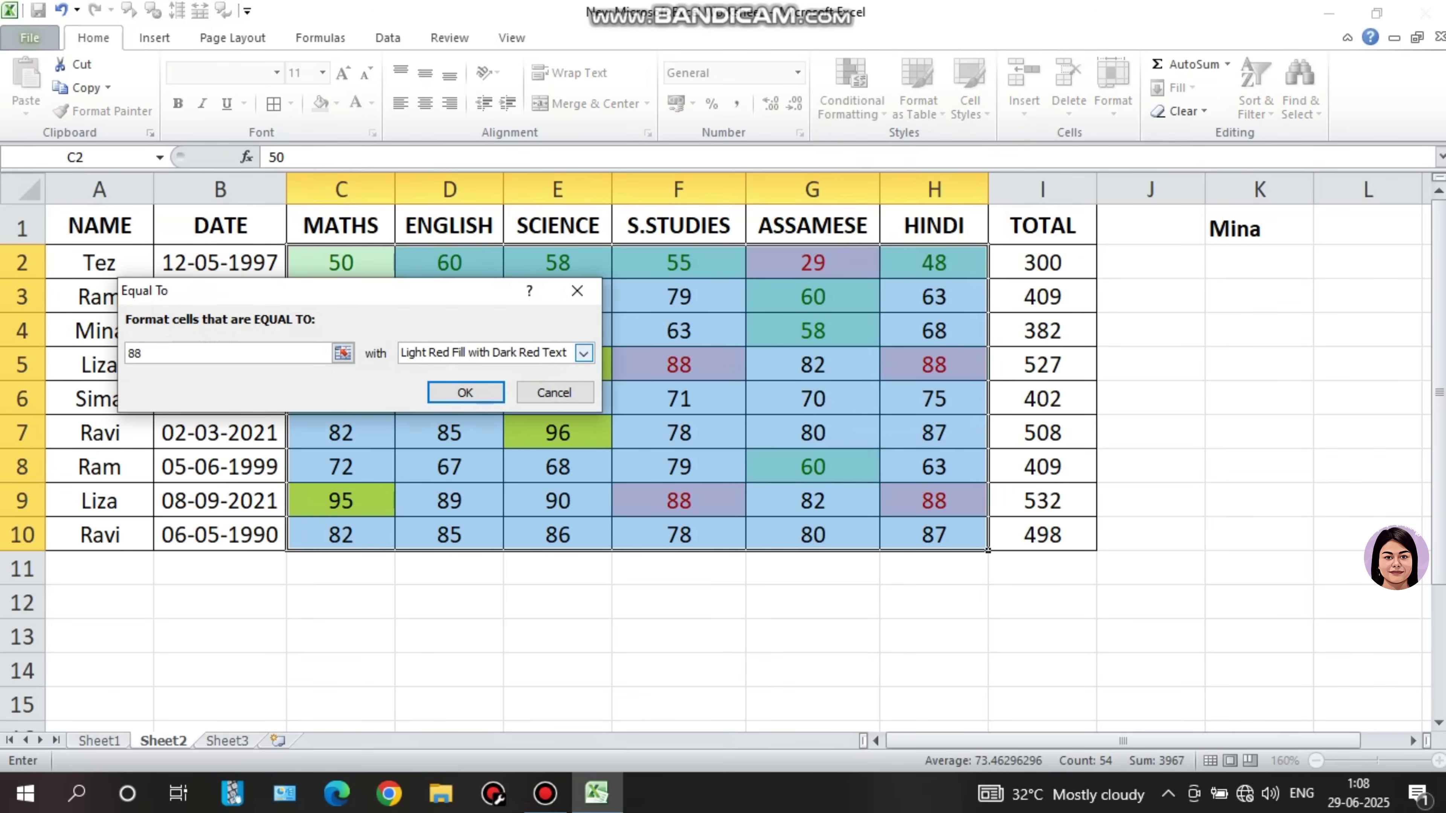
{"action": "left_click", "coordinate": [583, 354]}
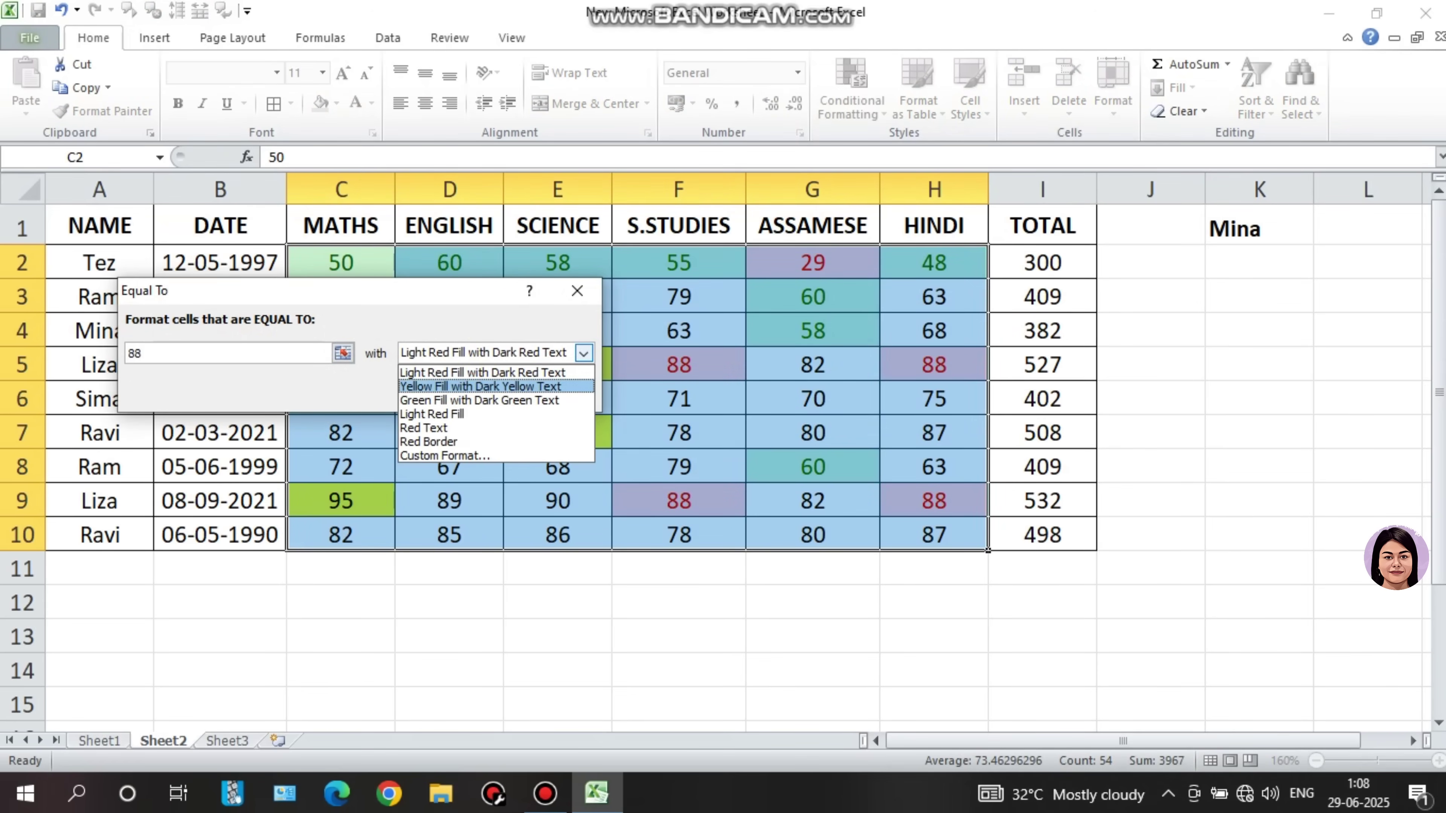
{"action": "left_click", "coordinate": [481, 387]}
{"action": "left_click", "coordinate": [465, 393]}
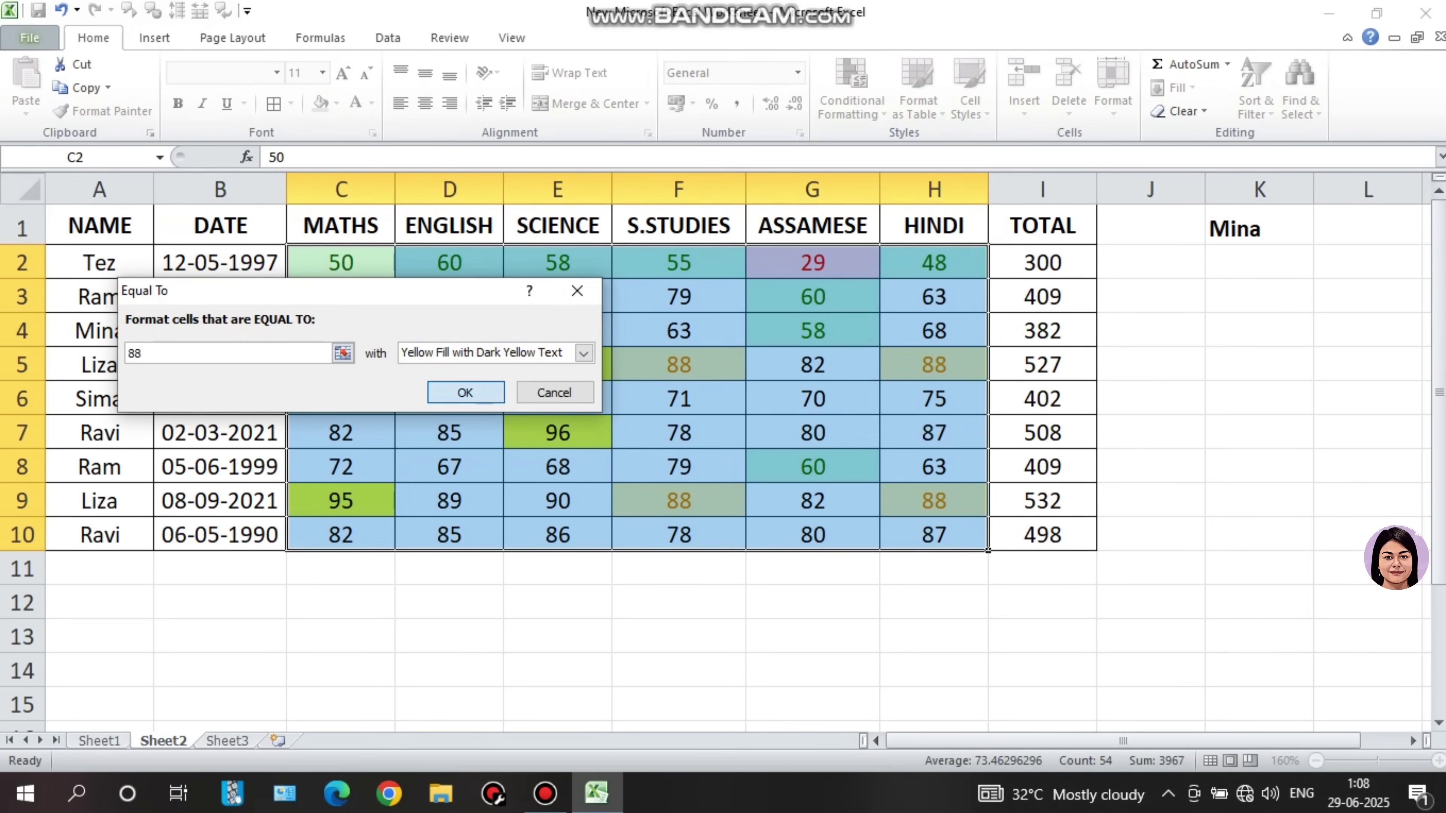
Check which marks in the table the Equal To rule highlights.
{"action": "left_click", "coordinate": [679, 365]}
{"action": "left_click", "coordinate": [933, 364]}
{"action": "left_click", "coordinate": [678, 501]}
{"action": "left_click", "coordinate": [933, 501]}
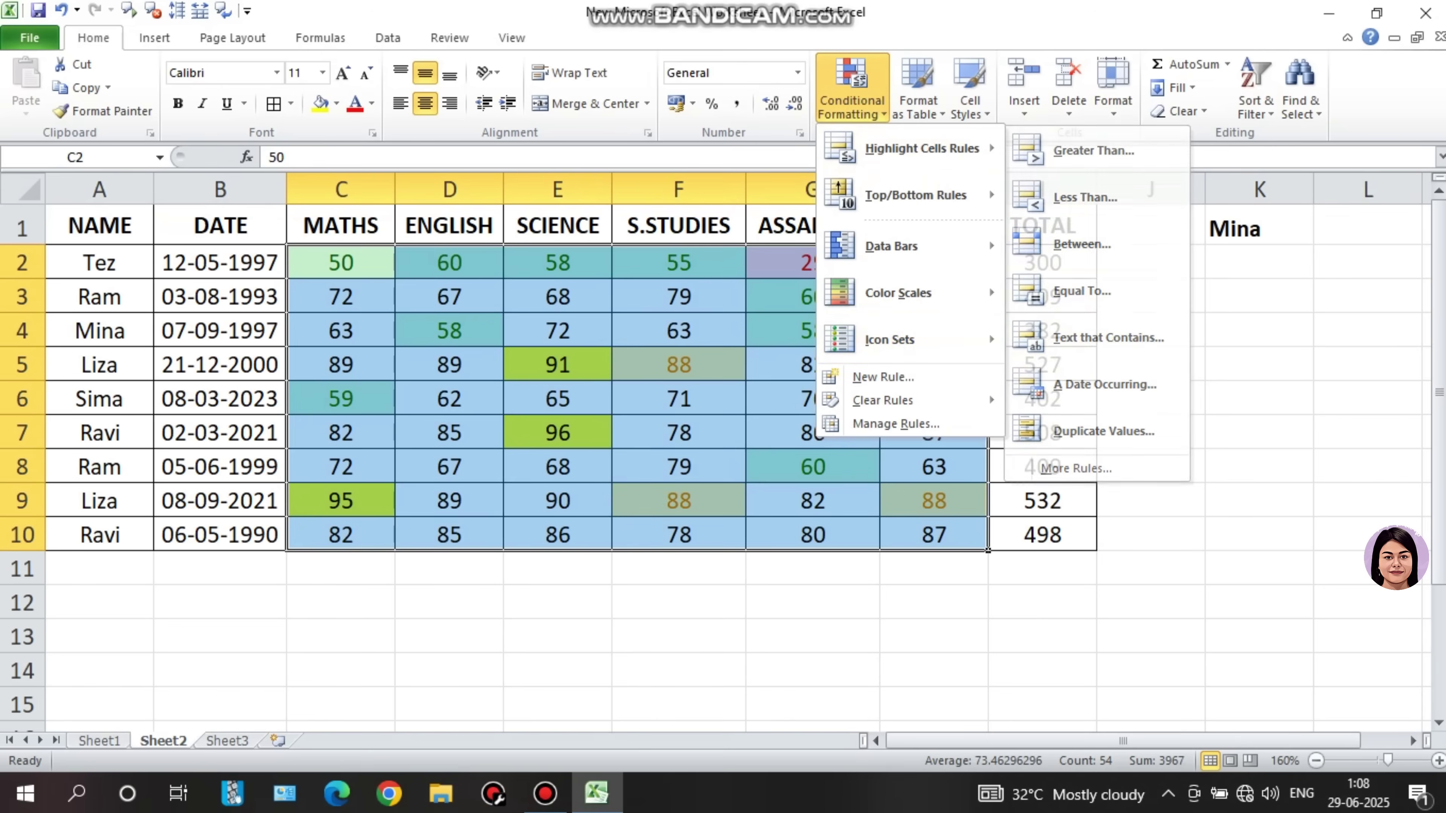
{"action": "left_click", "coordinate": [340, 365]}
{"action": "left_click", "coordinate": [341, 364]}
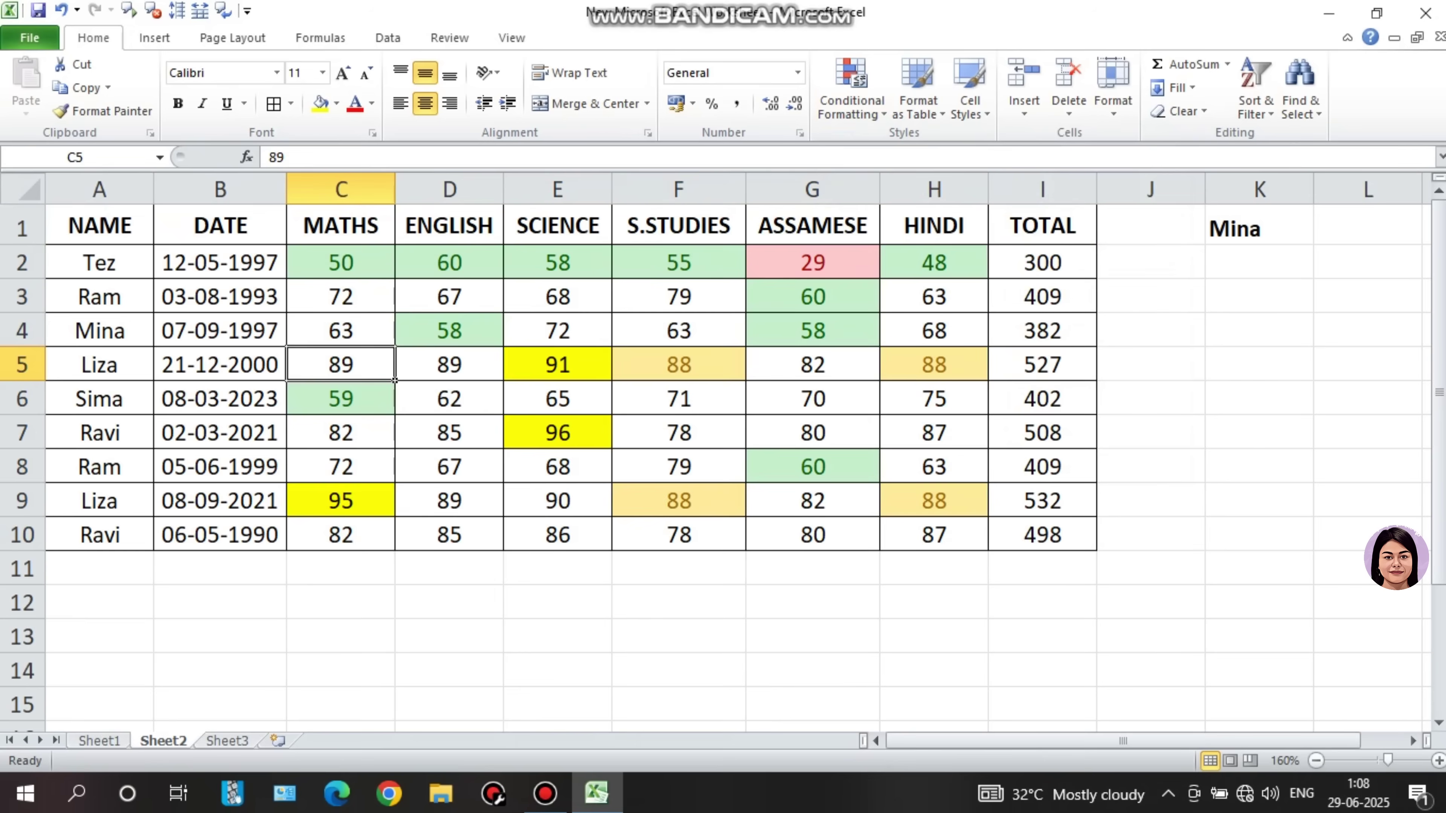
{"action": "left_click_drag", "start_coordinate": [285, 278], "coordinate": [1096, 547]}
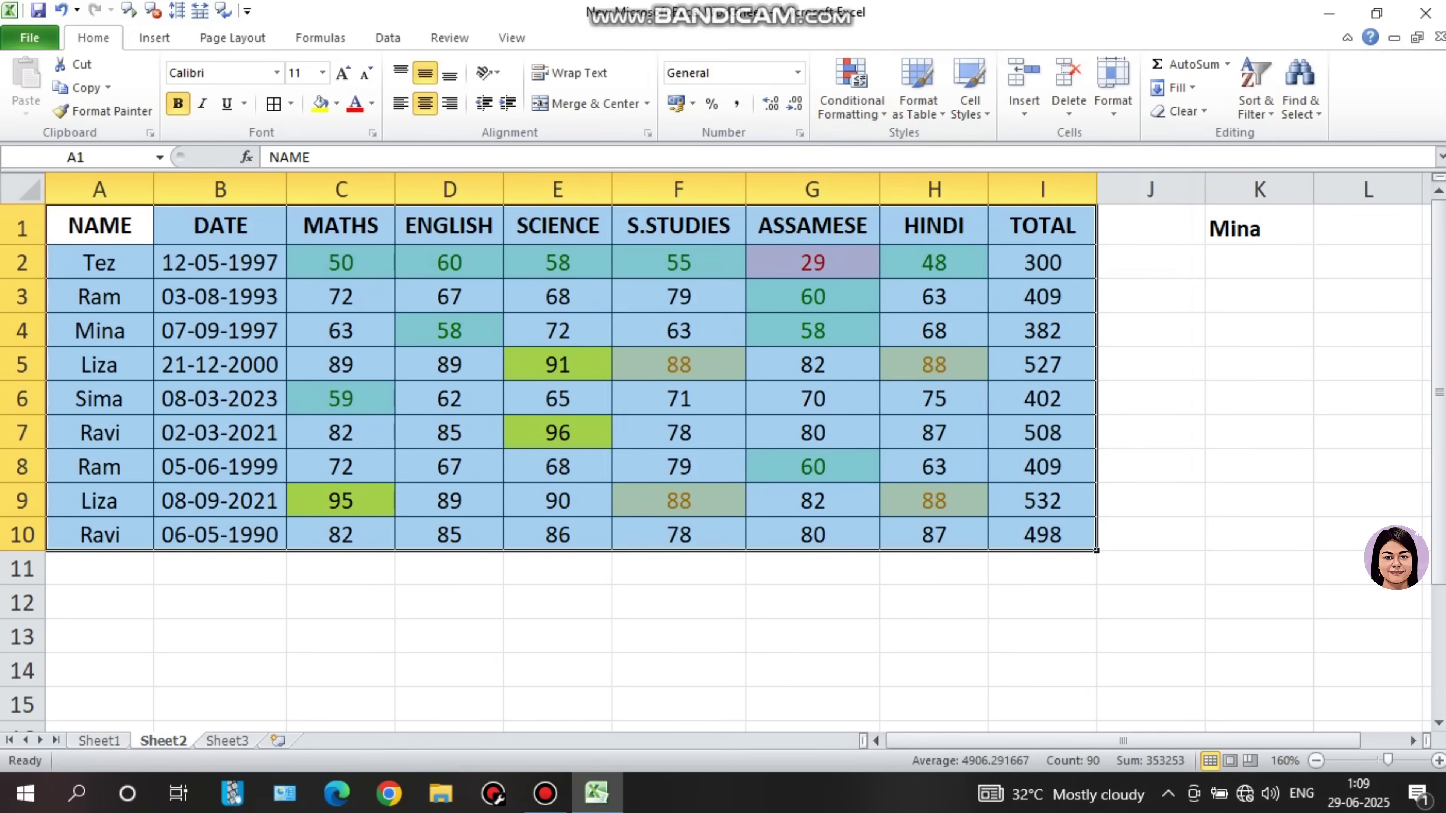
{"action": "left_click", "coordinate": [678, 364]}
Highlight NAME cells in A2:A10 that contain the student name from cell A6, using Light Red Fill with Dark Red Text.
{"action": "left_click_drag", "start_coordinate": [100, 262], "coordinate": [99, 536]}
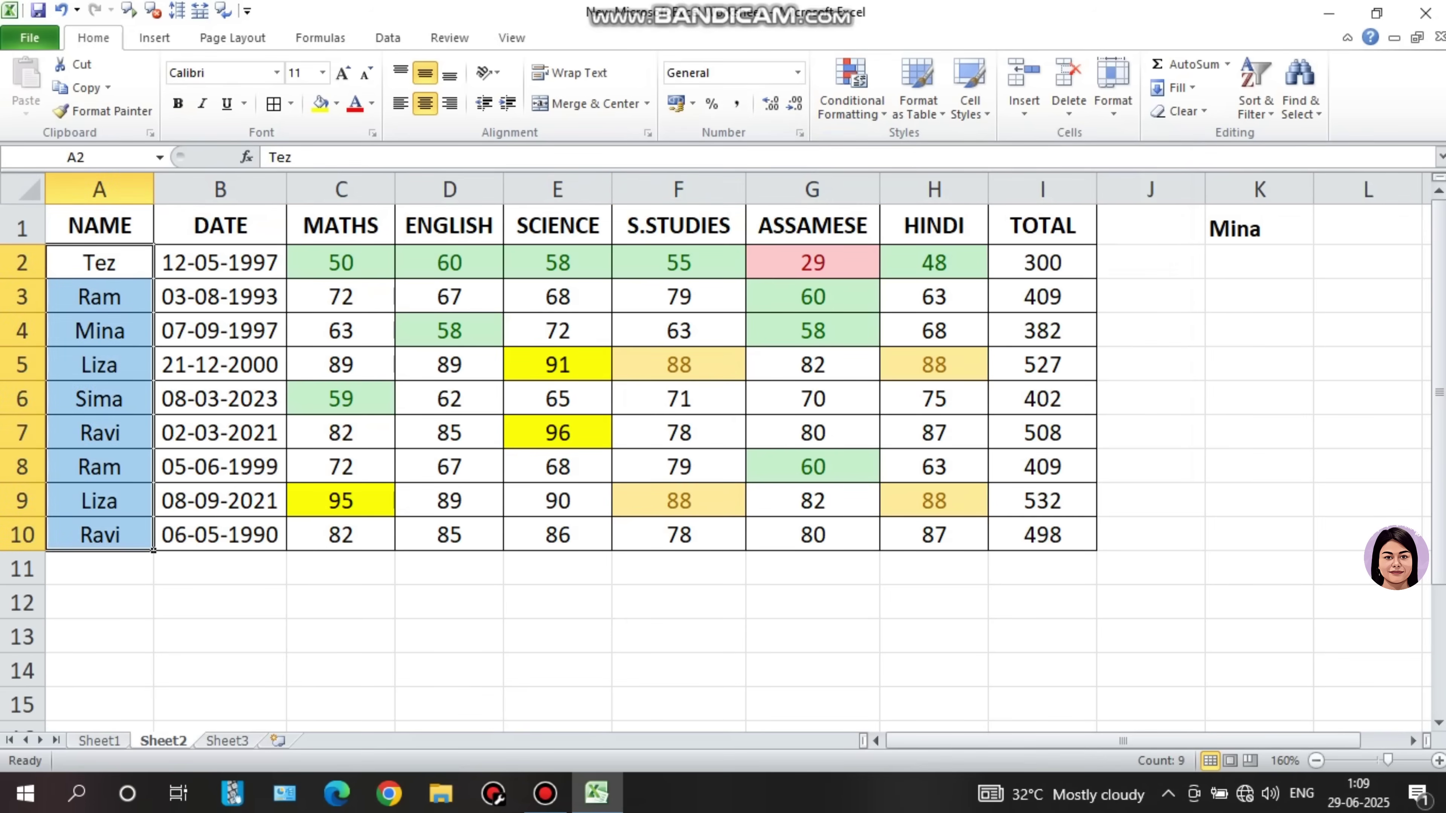
{"action": "left_click", "coordinate": [852, 91]}
{"action": "mouse_move", "coordinate": [922, 148]}
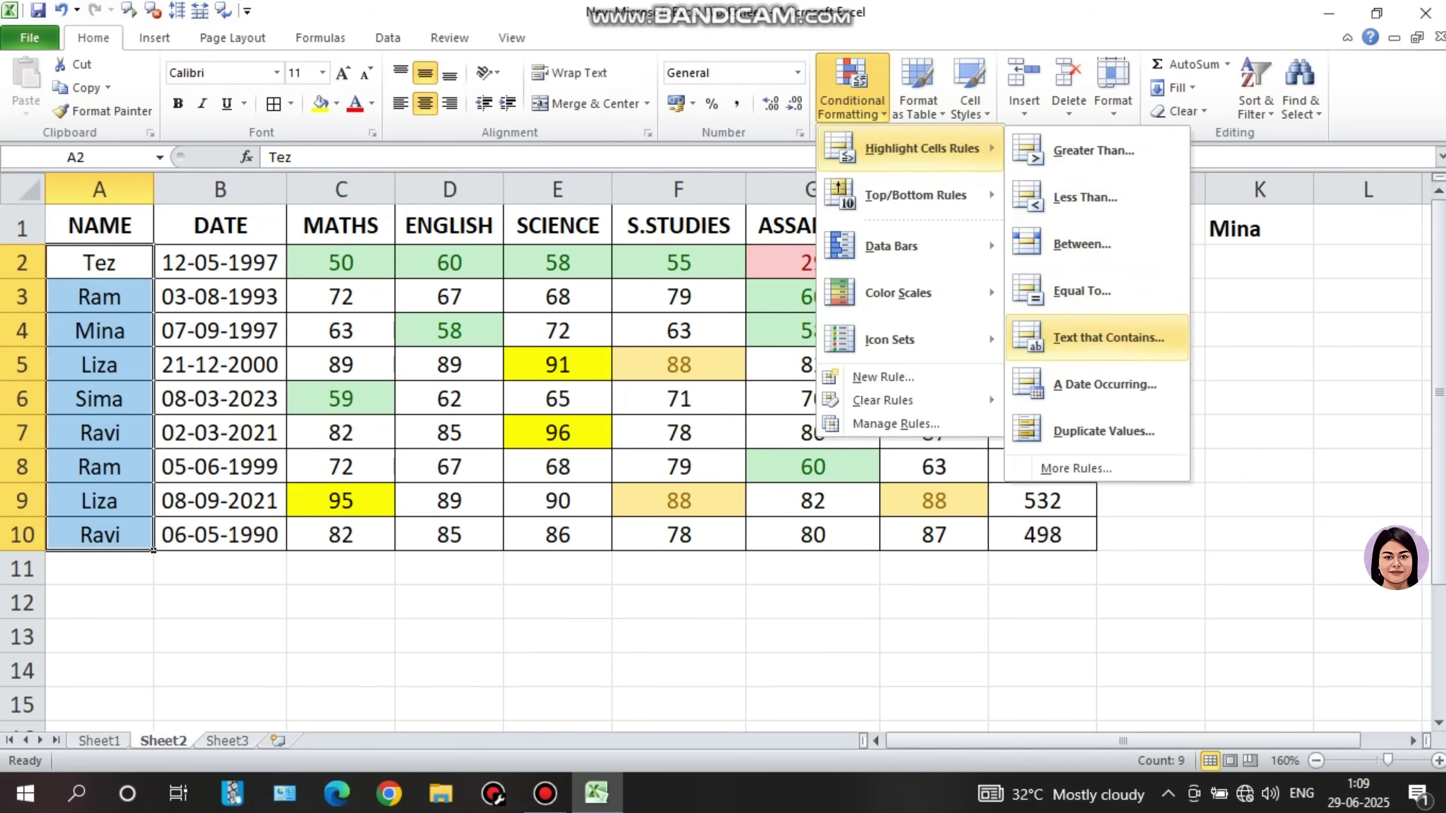
{"action": "left_click", "coordinate": [1107, 337]}
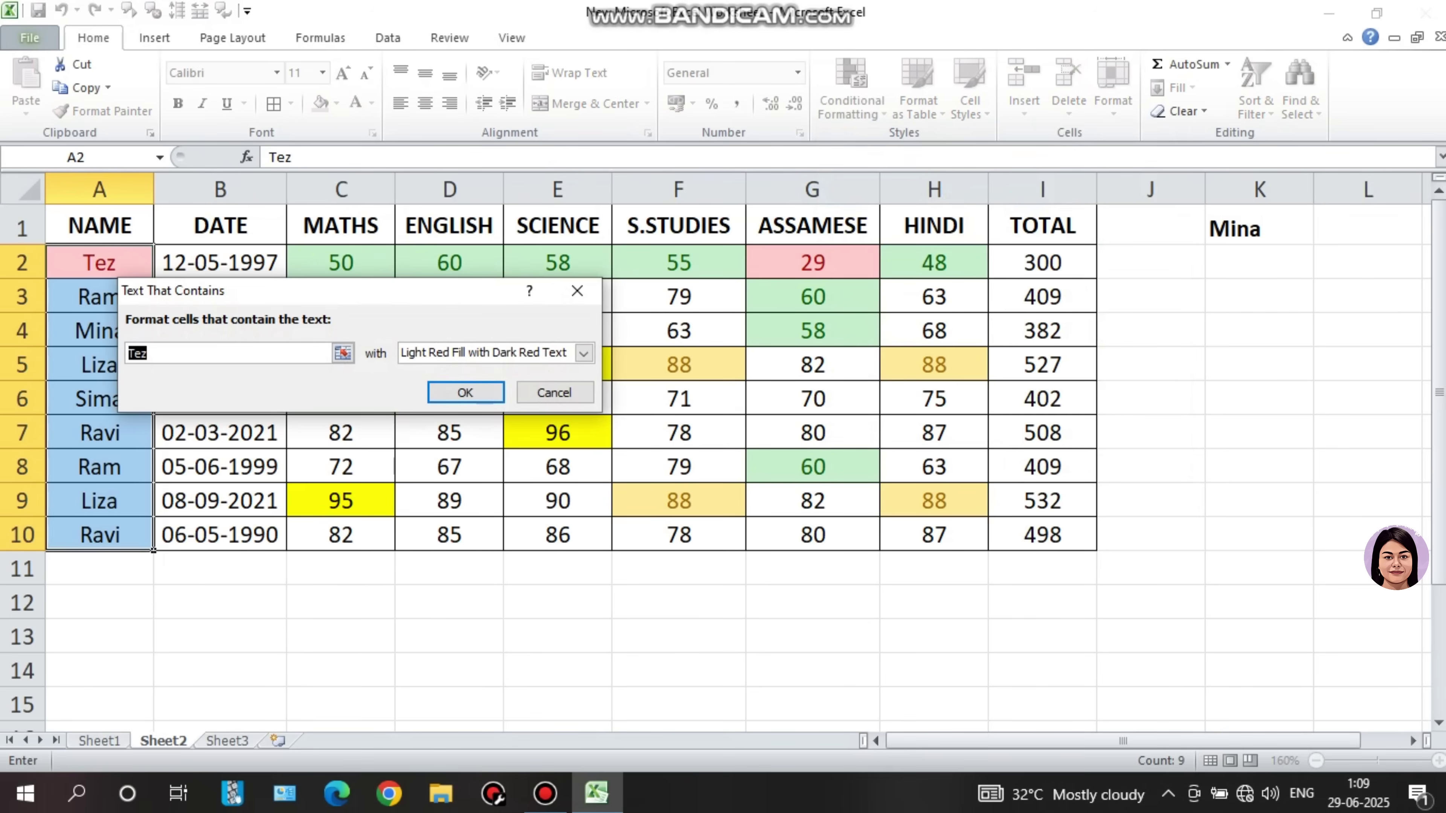
{"action": "type", "text": "s"}
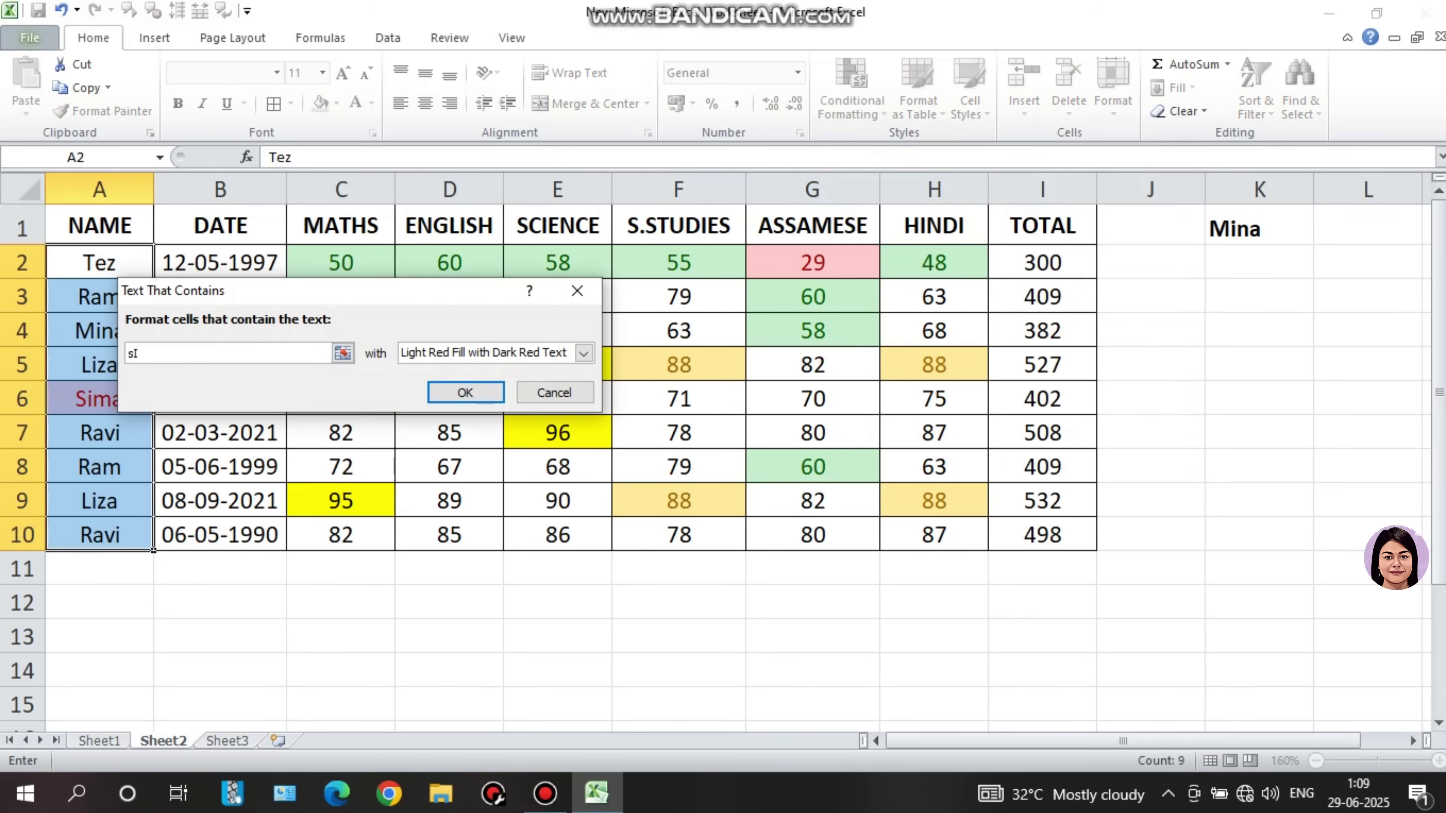
{"action": "key", "text": "BackSpace"}
{"action": "type", "text": "Sima"}
{"action": "key", "text": "Return"}
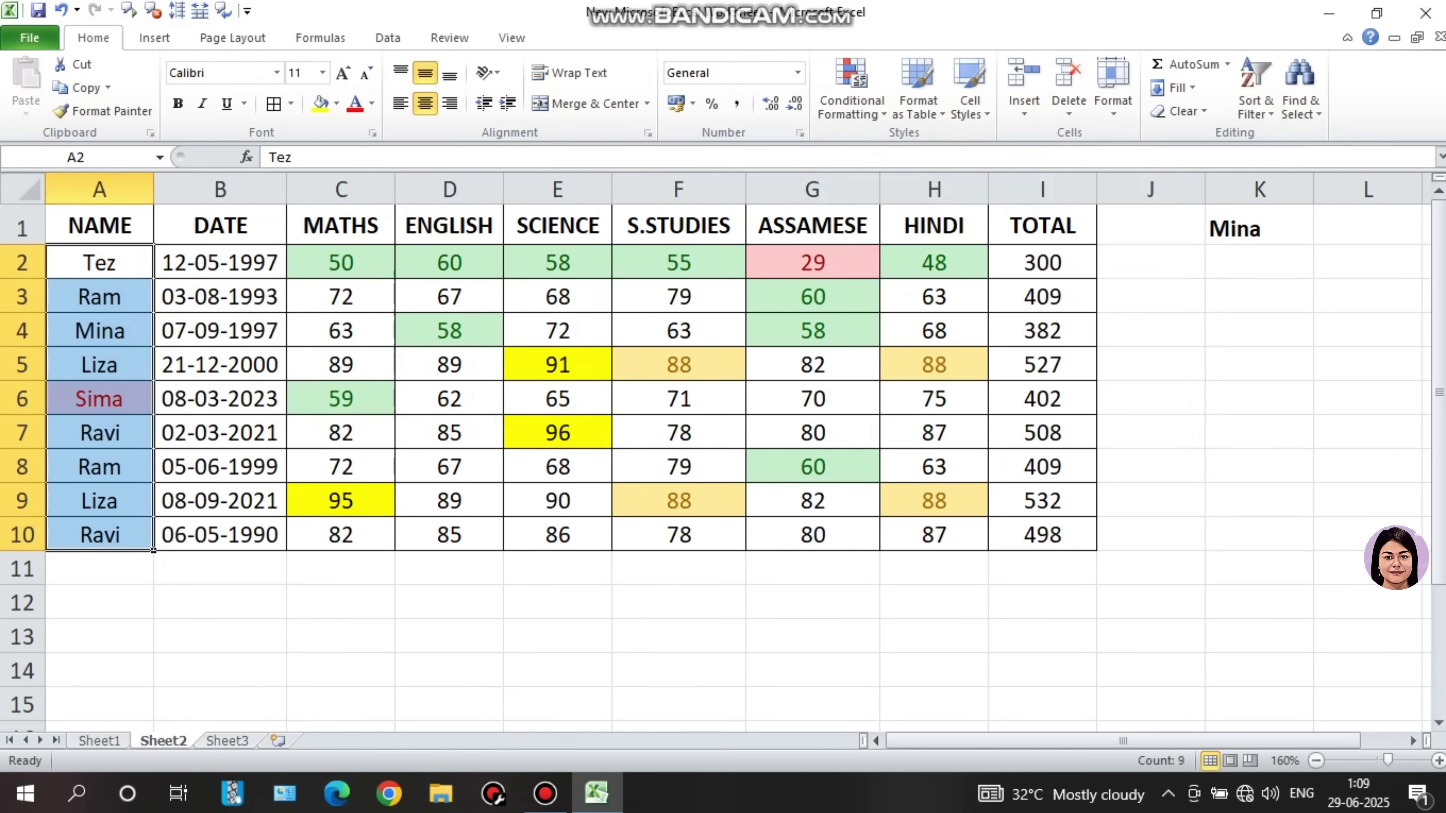
{"action": "left_click", "coordinate": [449, 433]}
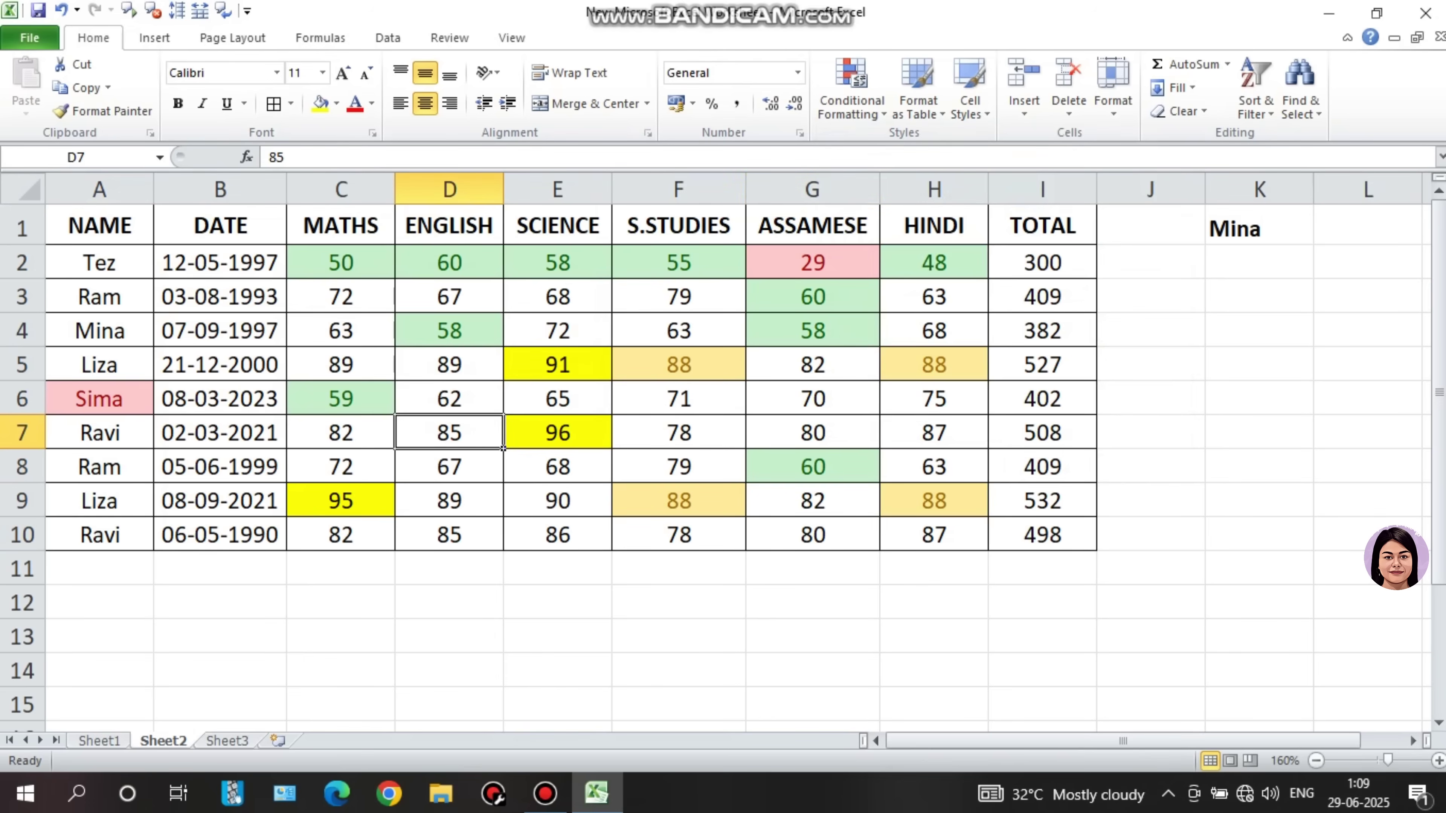
{"action": "left_click", "coordinate": [851, 91]}
{"action": "mouse_move", "coordinate": [933, 149]}
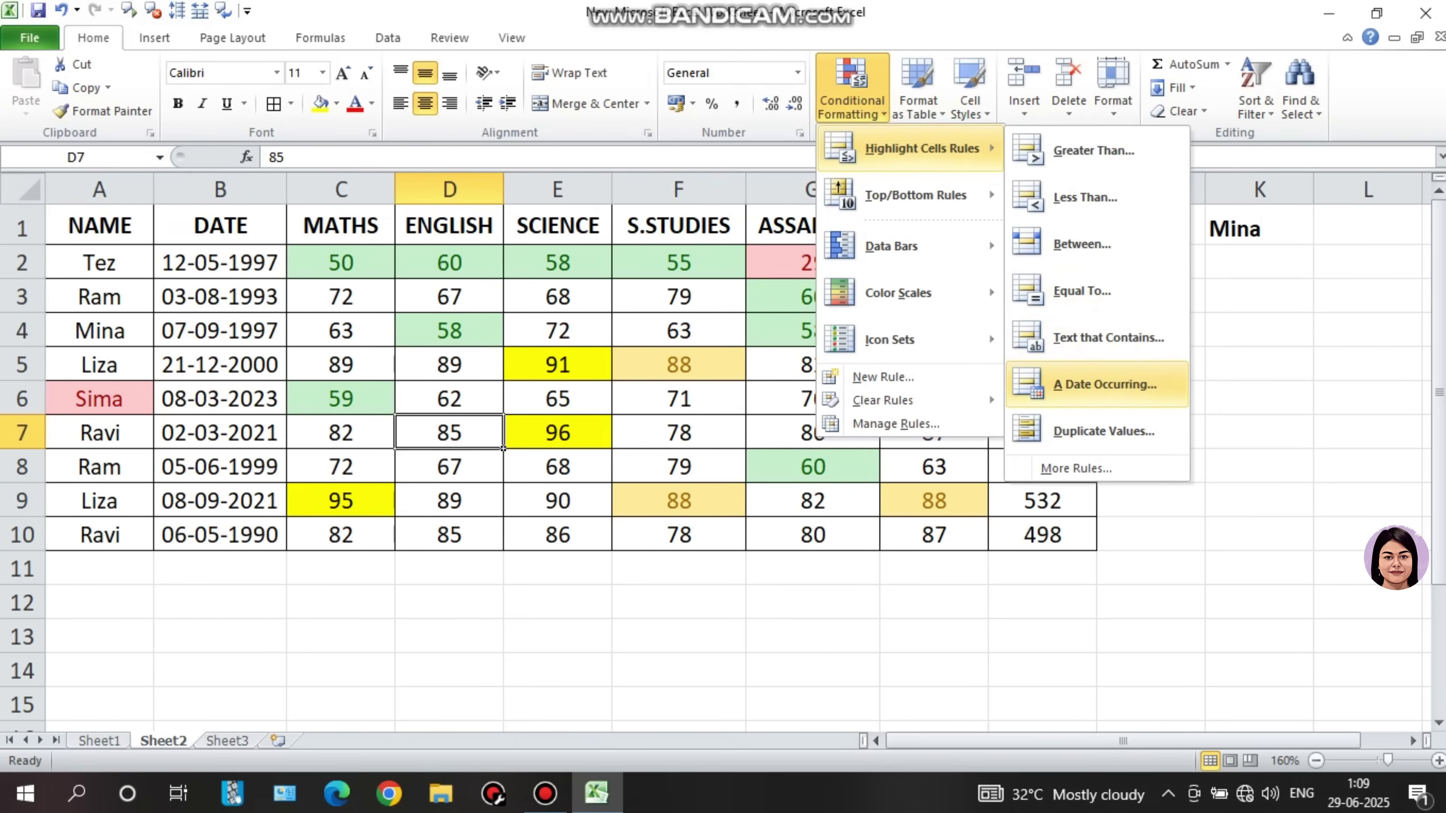
{"action": "left_click", "coordinate": [1104, 384]}
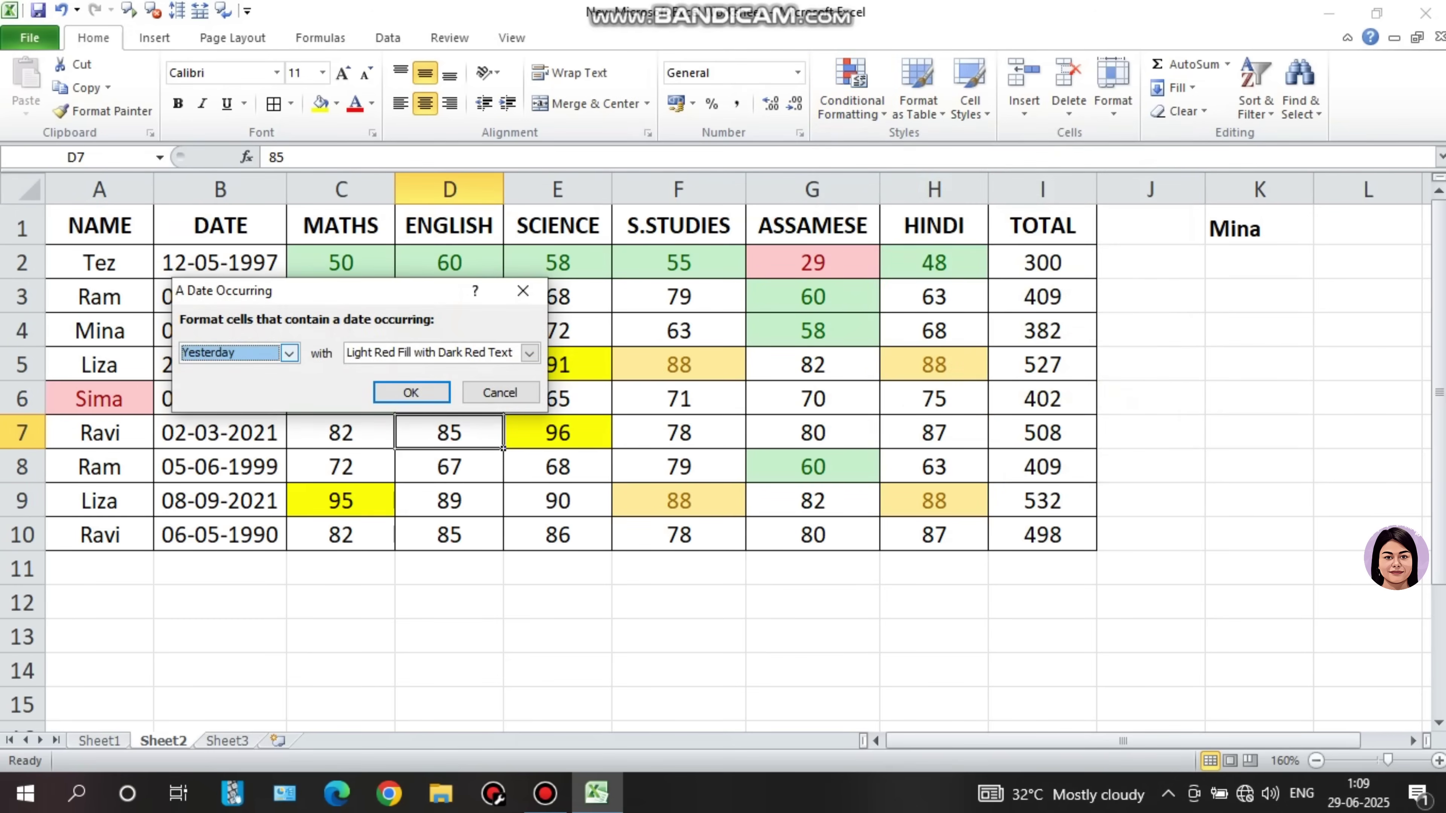
{"action": "left_click", "coordinate": [289, 353]}
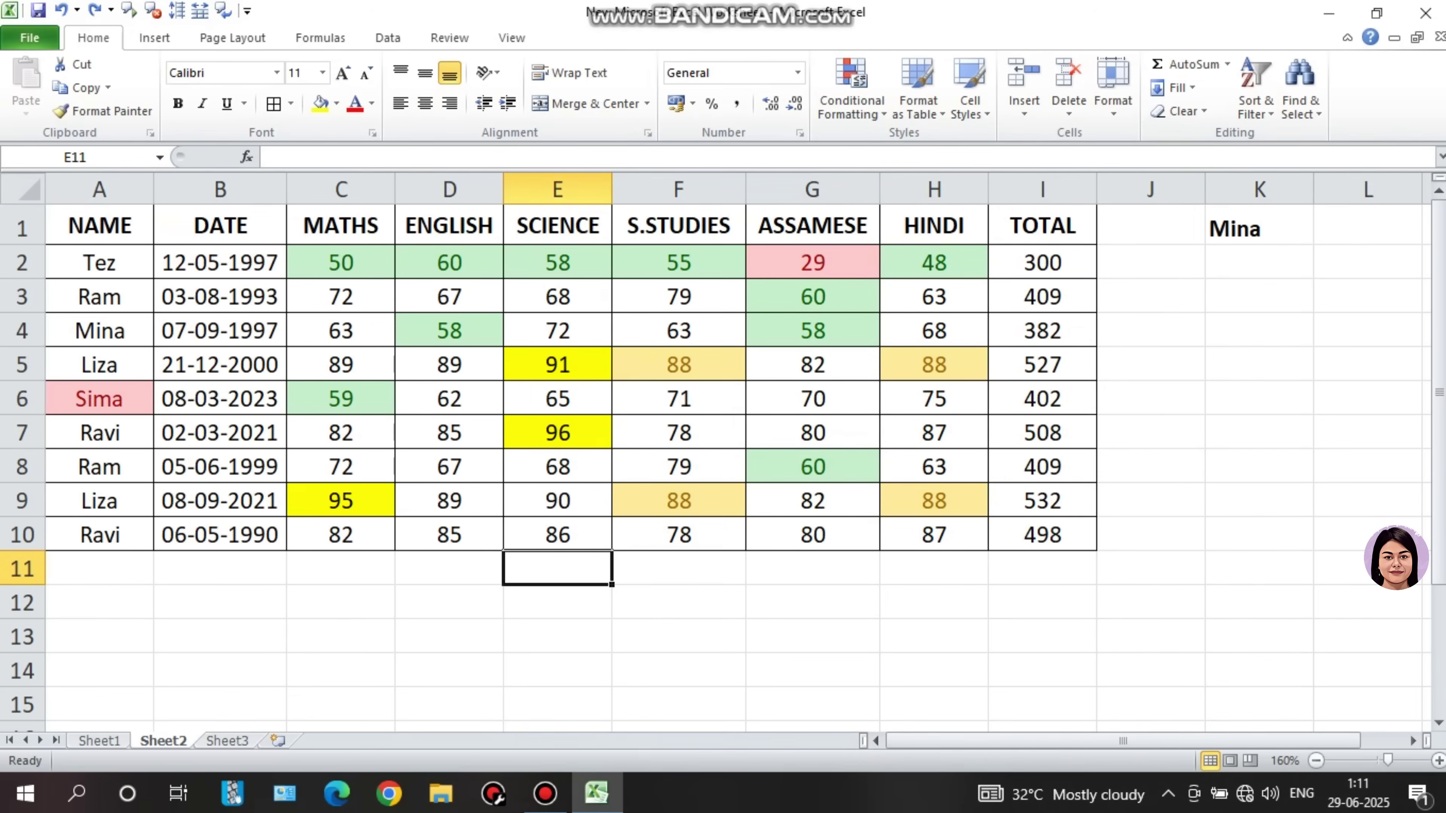
Highlight dates occurring last month in B2:B10 with Light Red Fill with Dark Red Text.
{"action": "left_click_drag", "start_coordinate": [220, 263], "coordinate": [220, 534]}
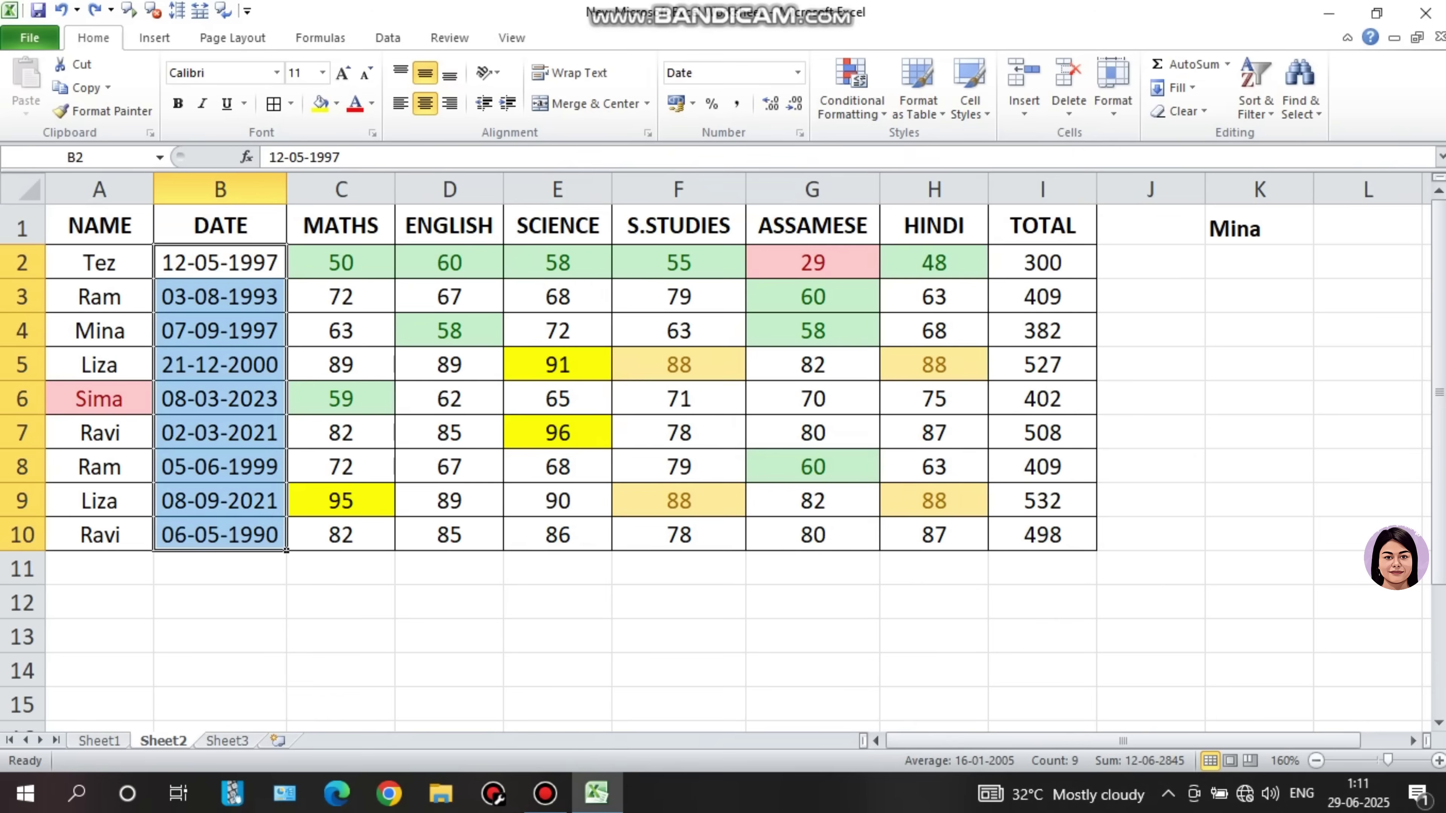
{"action": "left_click", "coordinate": [852, 91]}
{"action": "mouse_move", "coordinate": [921, 149]}
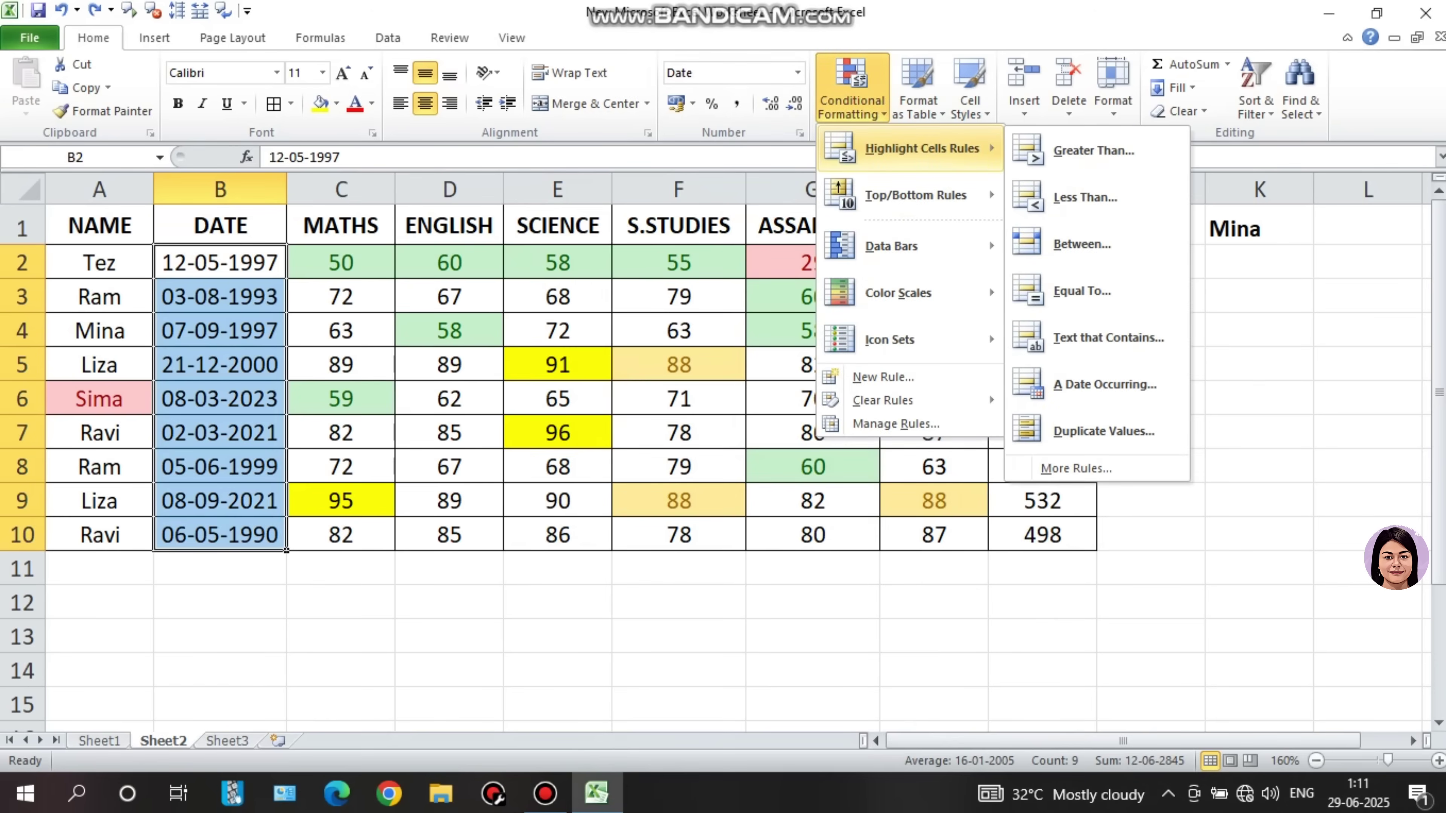
{"action": "left_click", "coordinate": [1104, 384]}
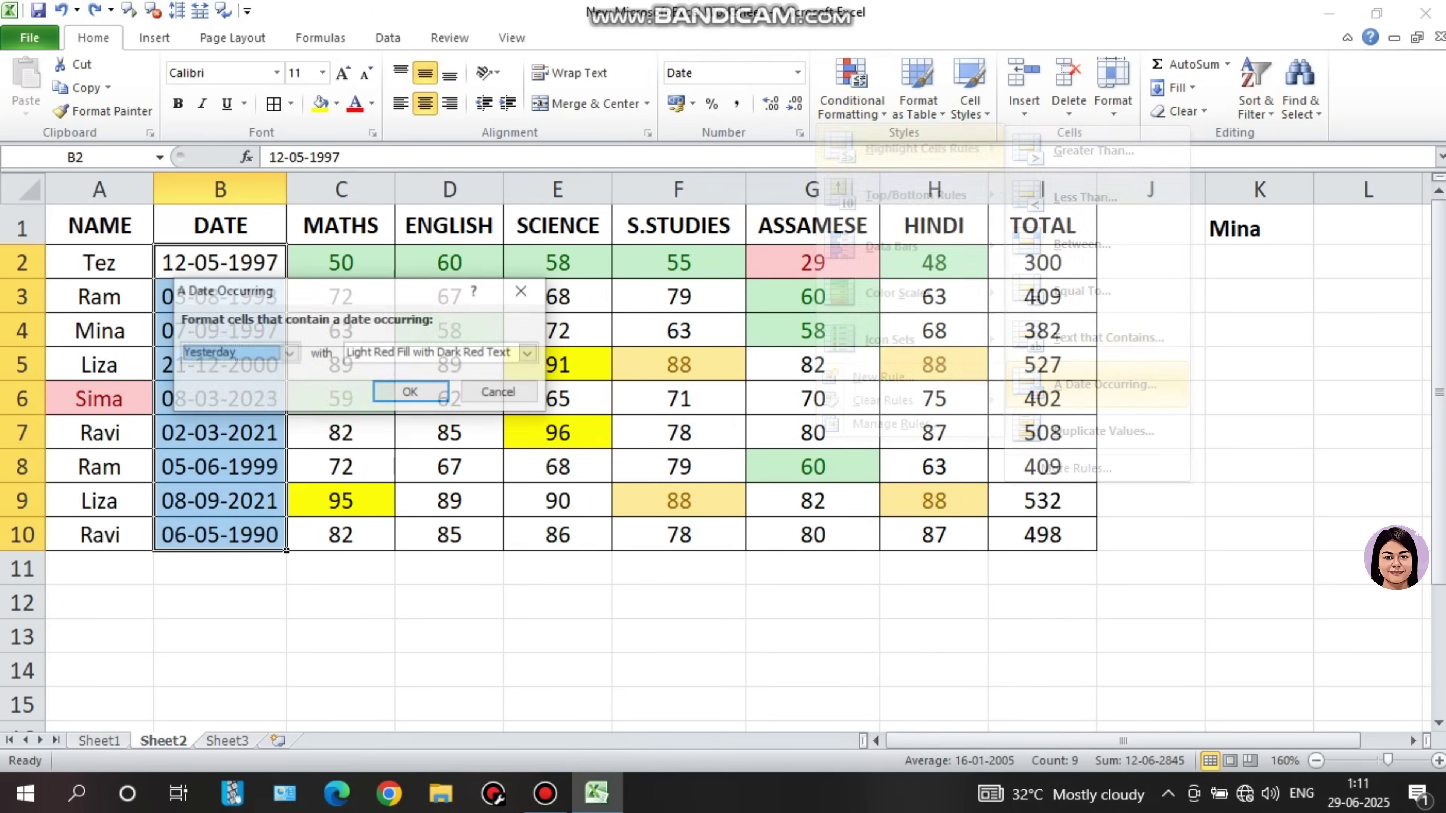
{"action": "left_click", "coordinate": [289, 353]}
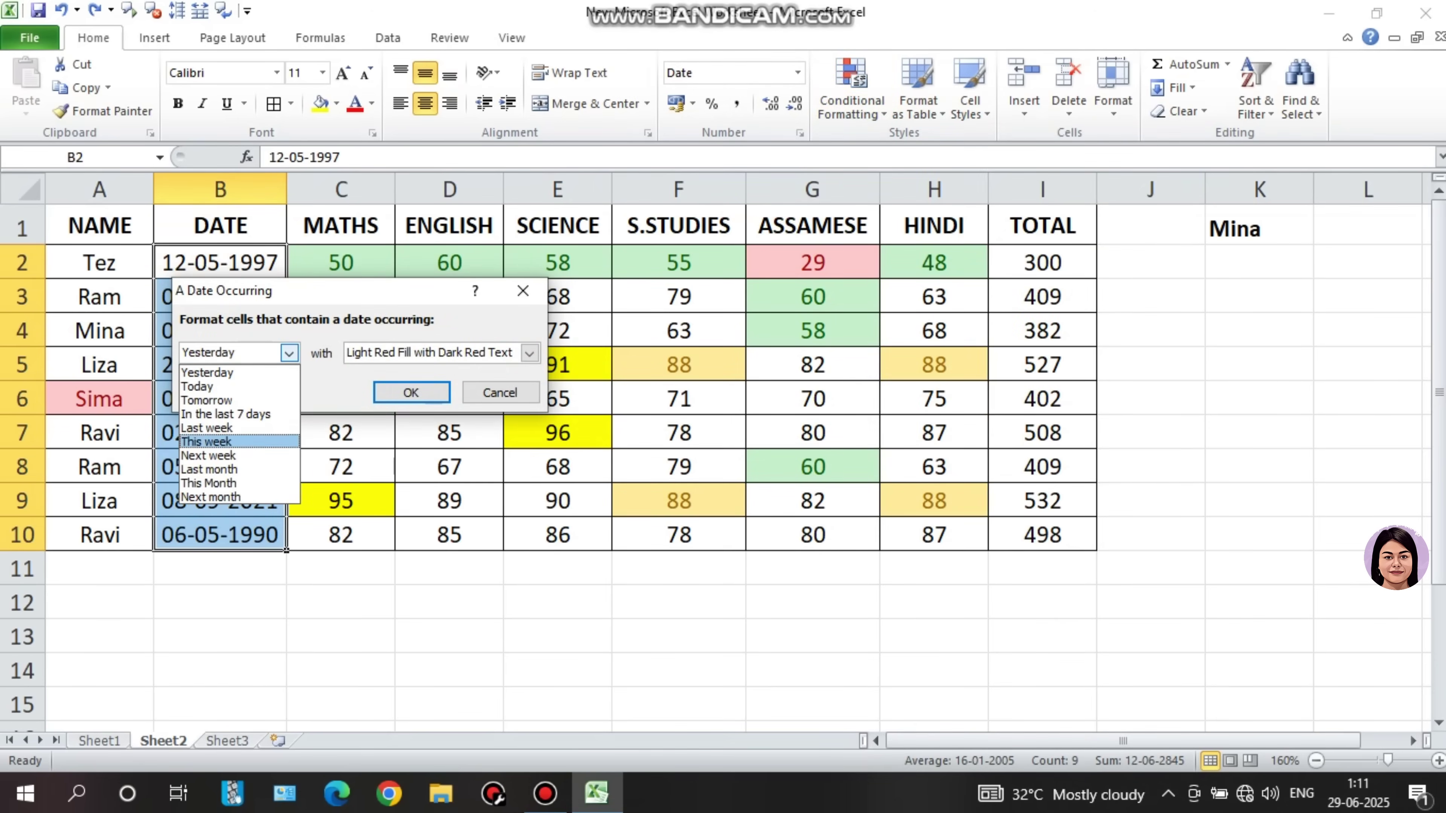
{"action": "left_click", "coordinate": [209, 468]}
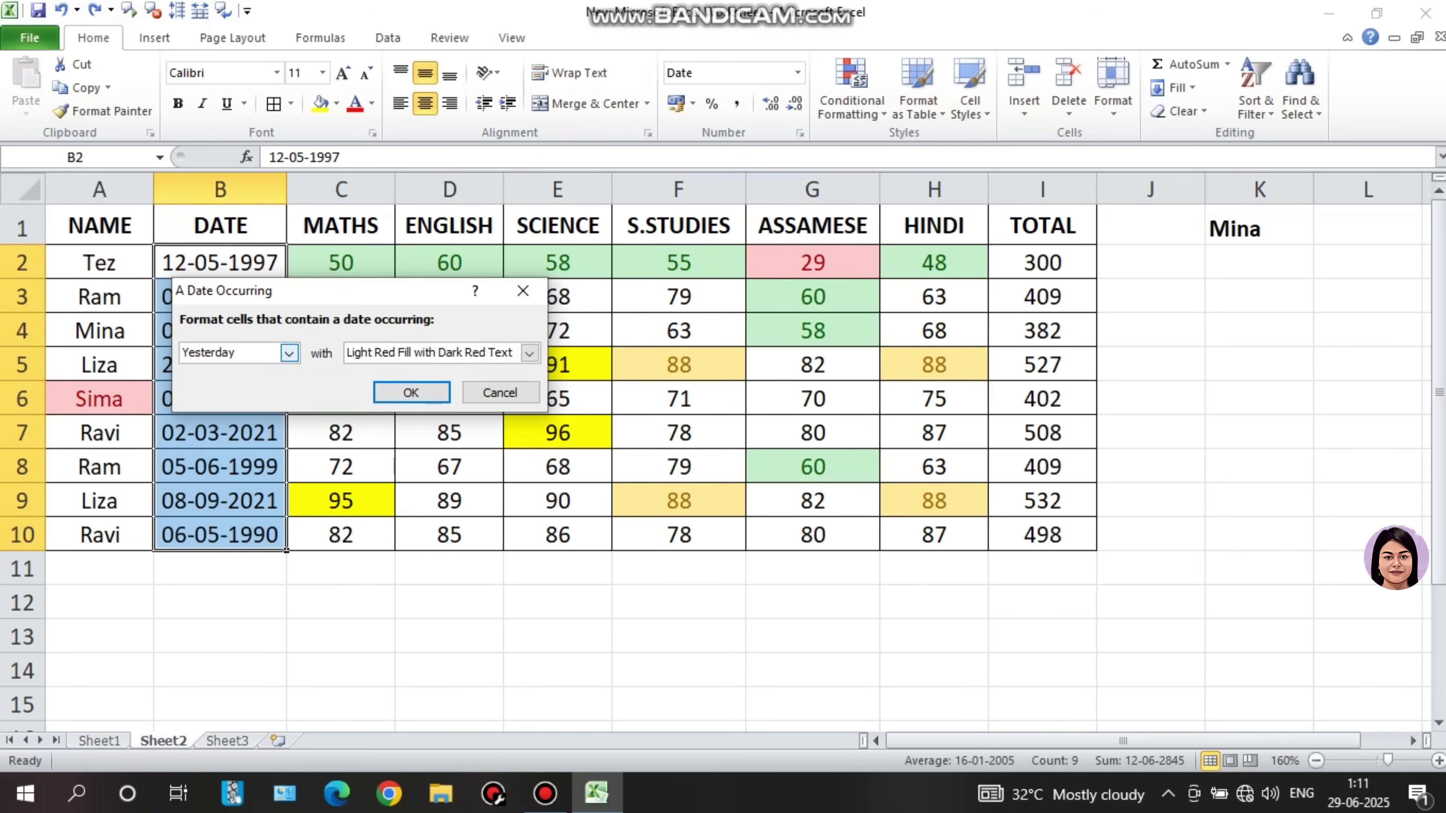
{"action": "left_click", "coordinate": [411, 393]}
Change the date in cell B9 to 08-05-2025 to test the date rule.
{"action": "left_click", "coordinate": [220, 500]}
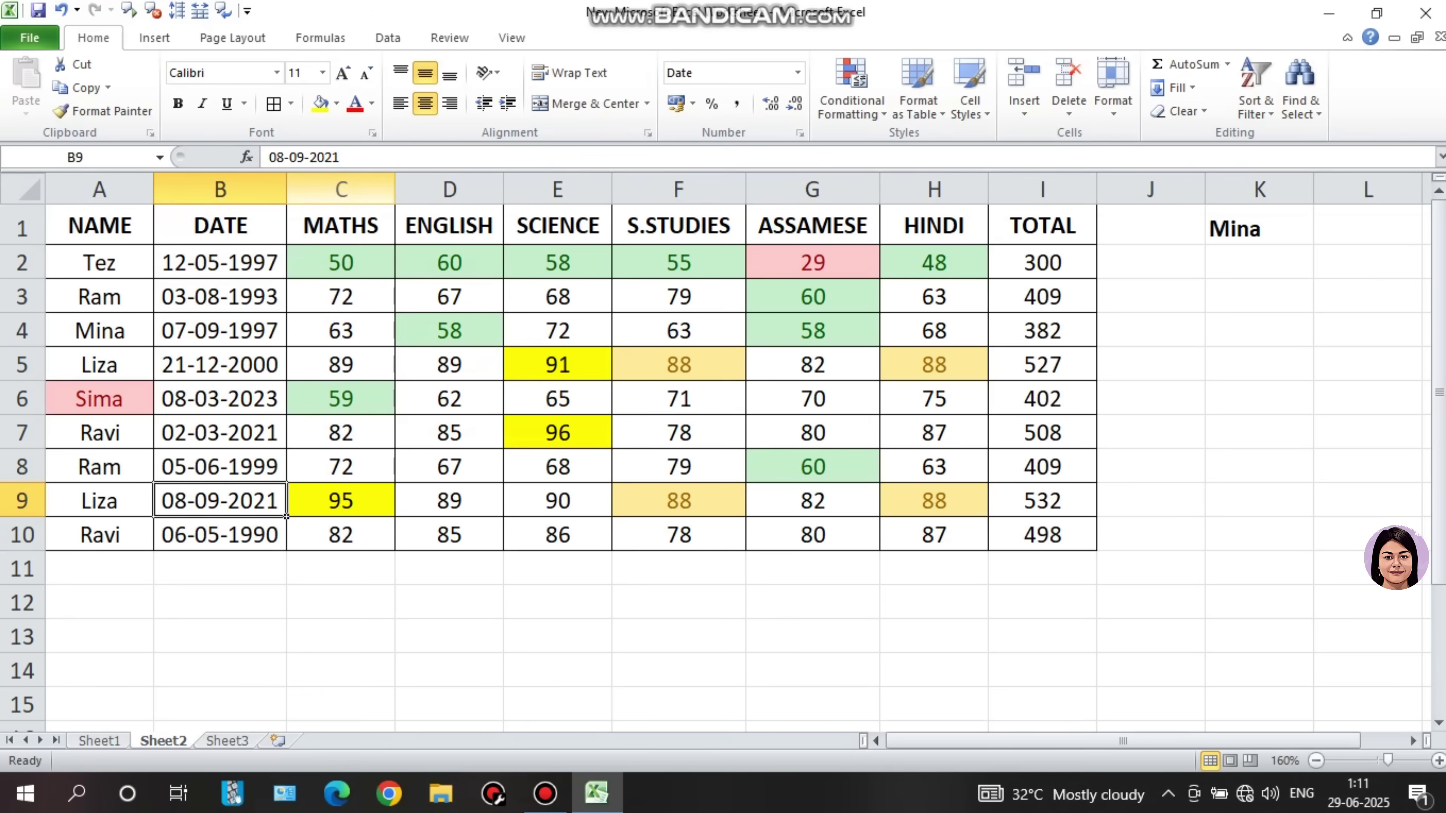
{"action": "left_click", "coordinate": [306, 158]}
{"action": "key", "text": "BackSpace"}
{"action": "type", "text": "5"}
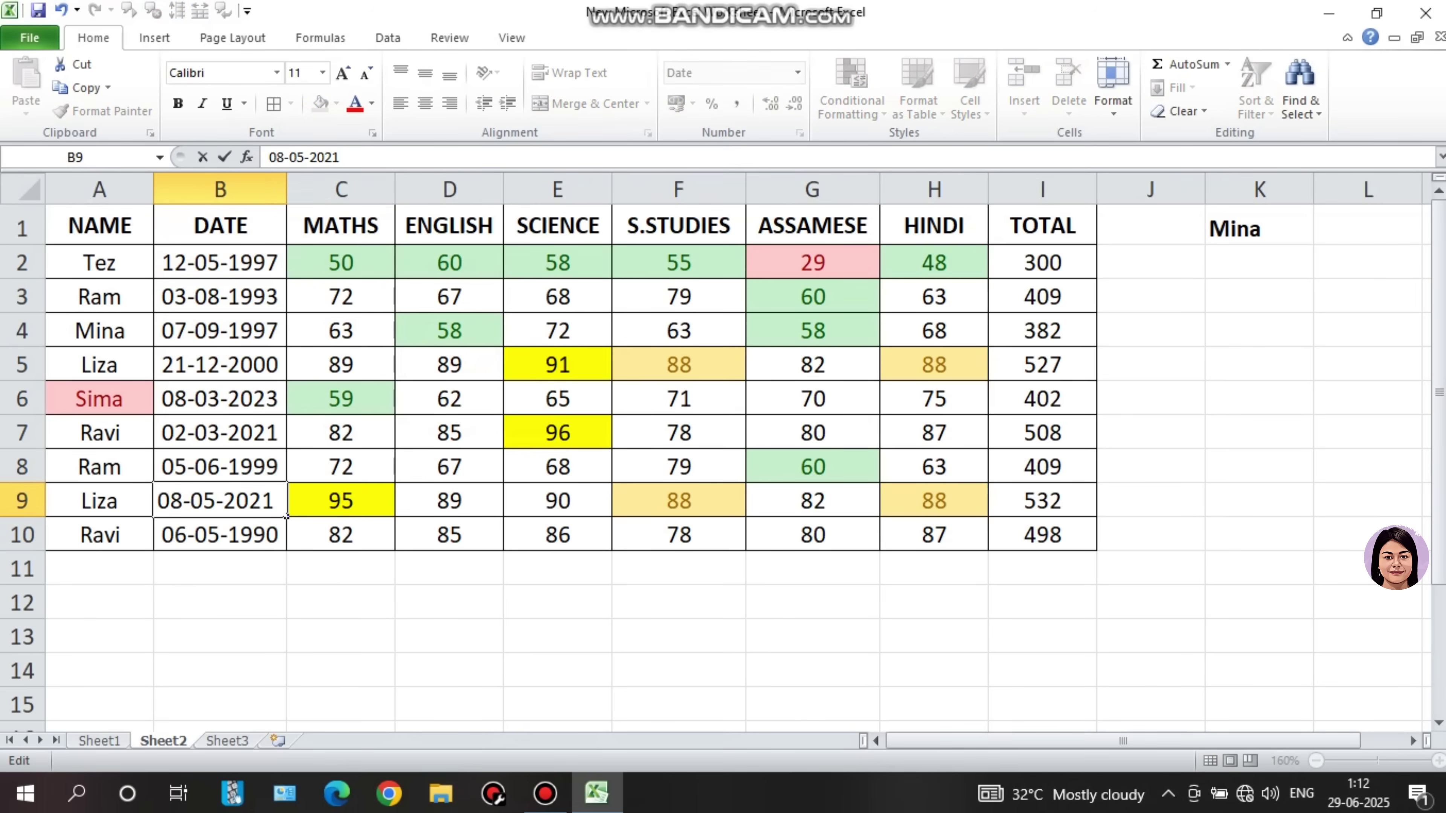
{"action": "key", "text": "BackSpace"}
{"action": "type", "text": "5"}
{"action": "key", "text": "Return"}
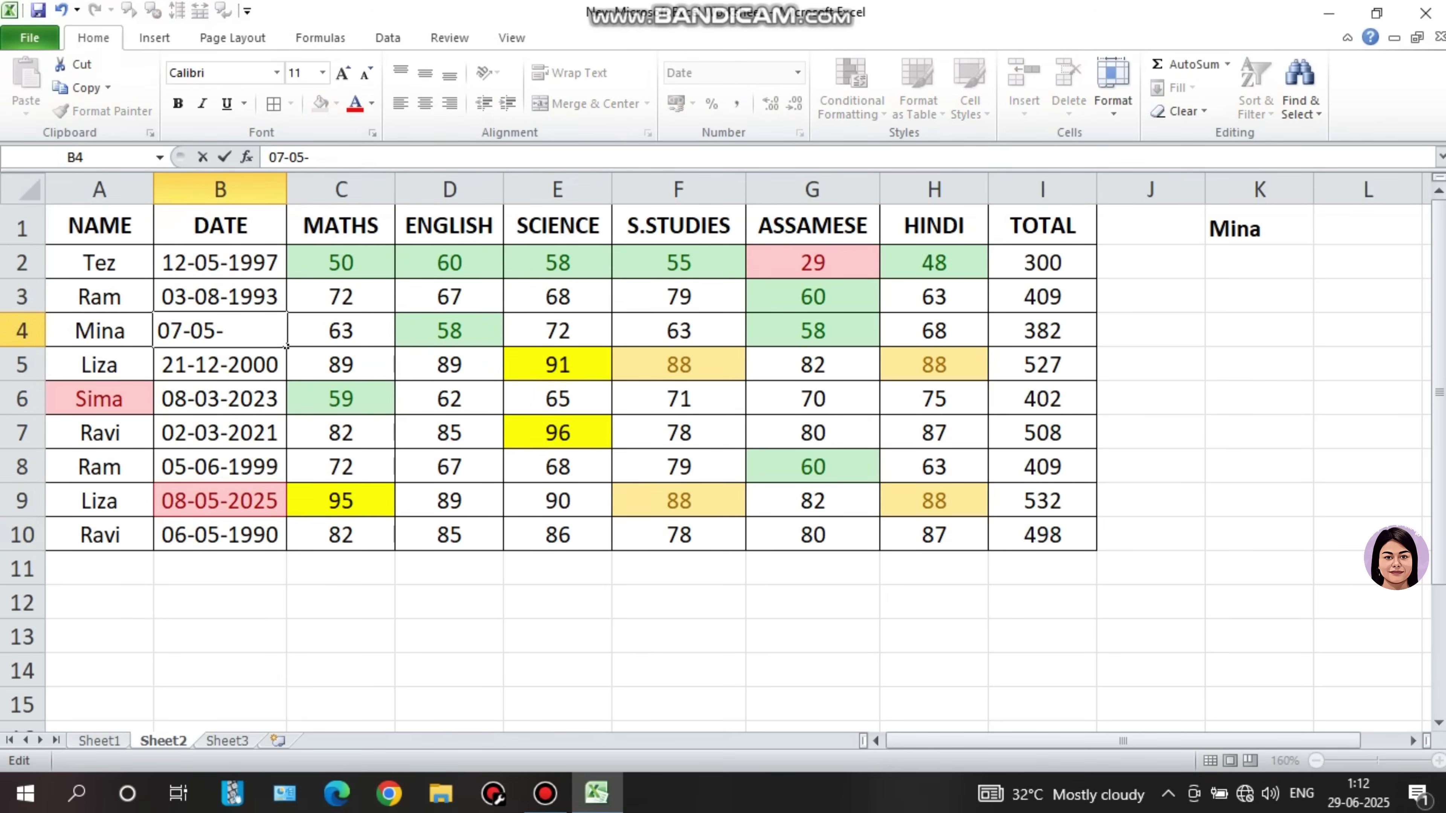
Complete the date in cell B4 as 07-05-2025.
{"action": "type", "text": "2025"}
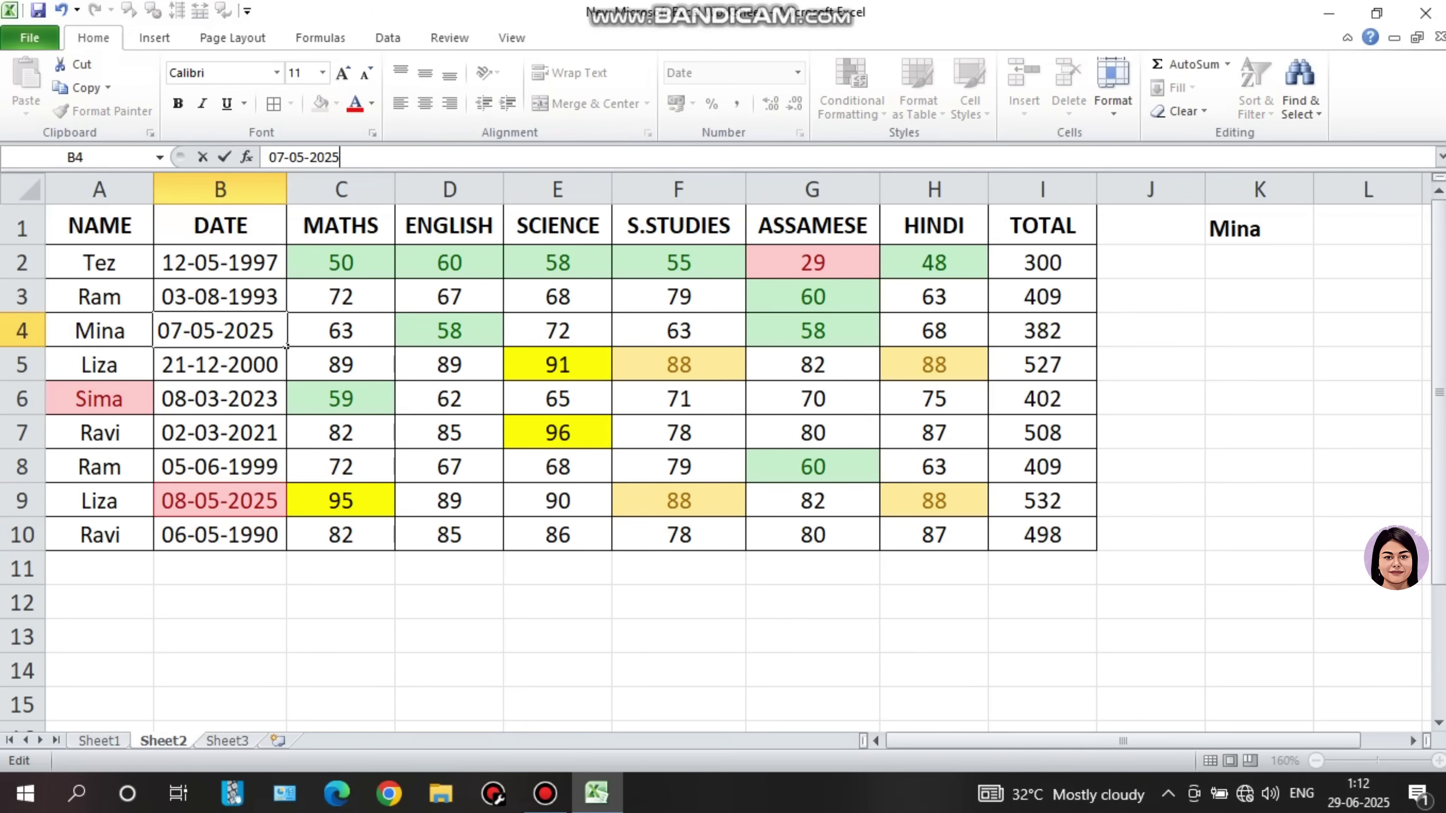
{"action": "key", "text": "Return"}
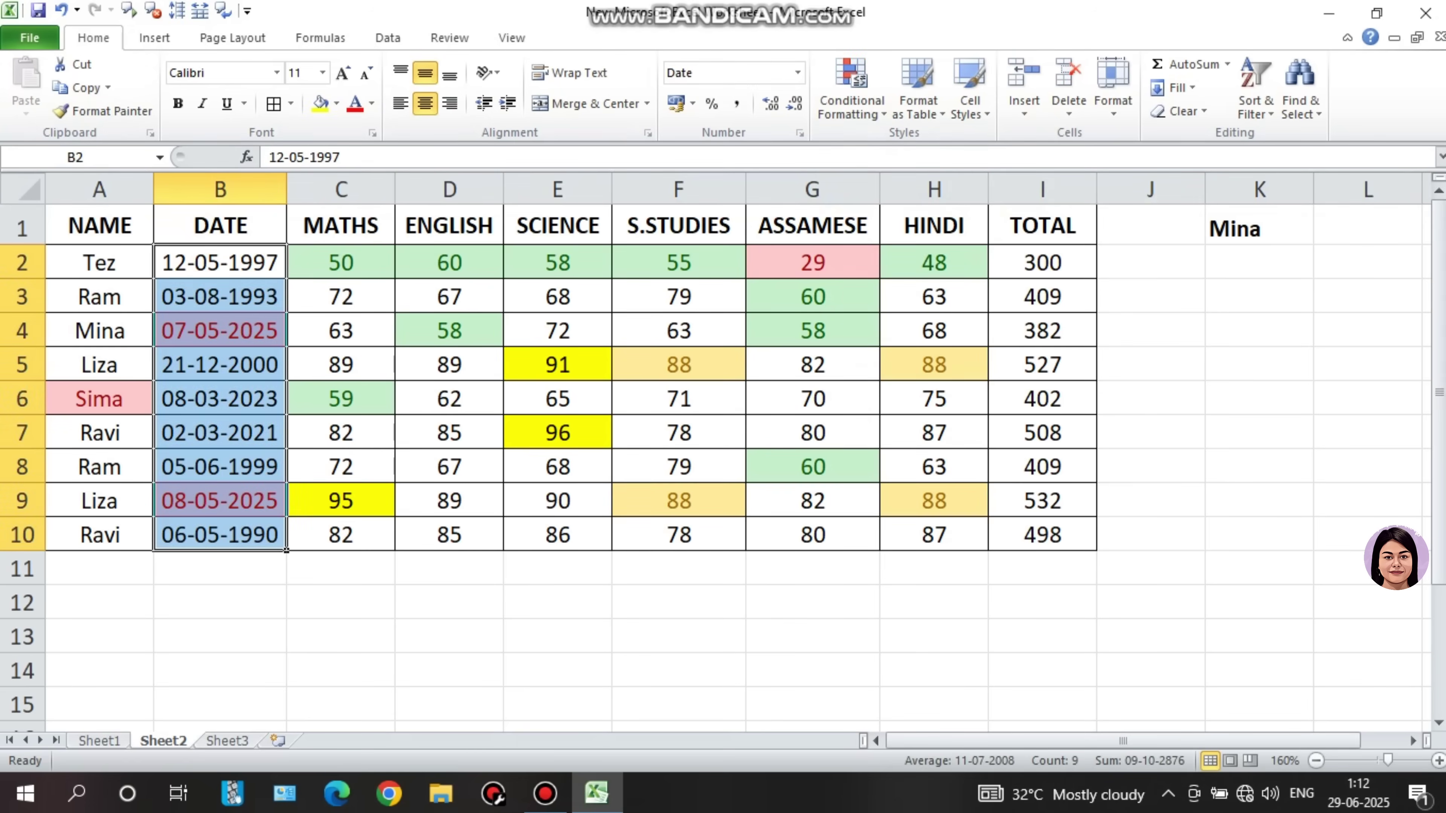
{"action": "key", "text": "Down"}
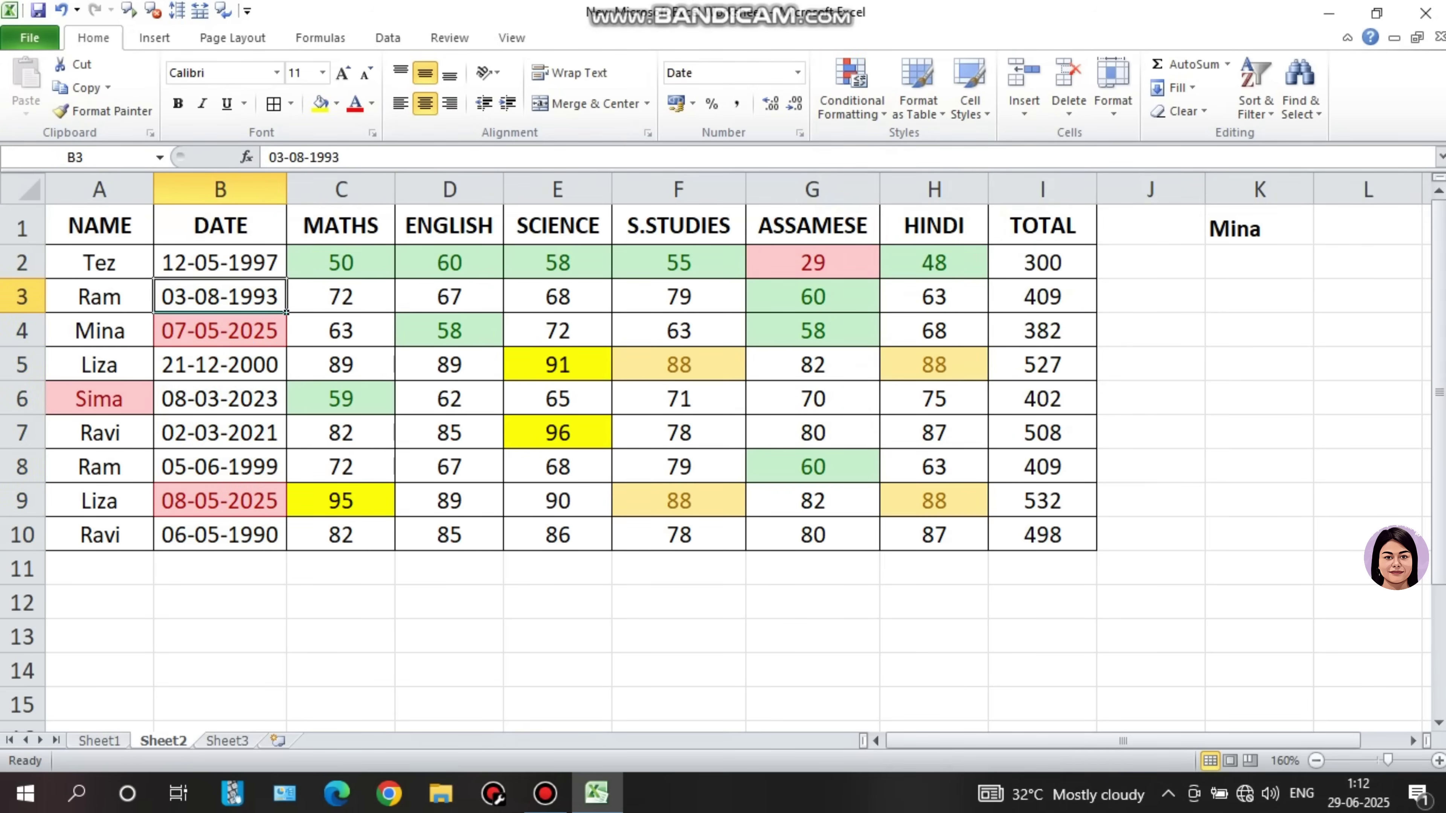
Clear all conditional formatting rules from the entire sheet.
{"action": "left_click_drag", "start_coordinate": [100, 262], "coordinate": [934, 535]}
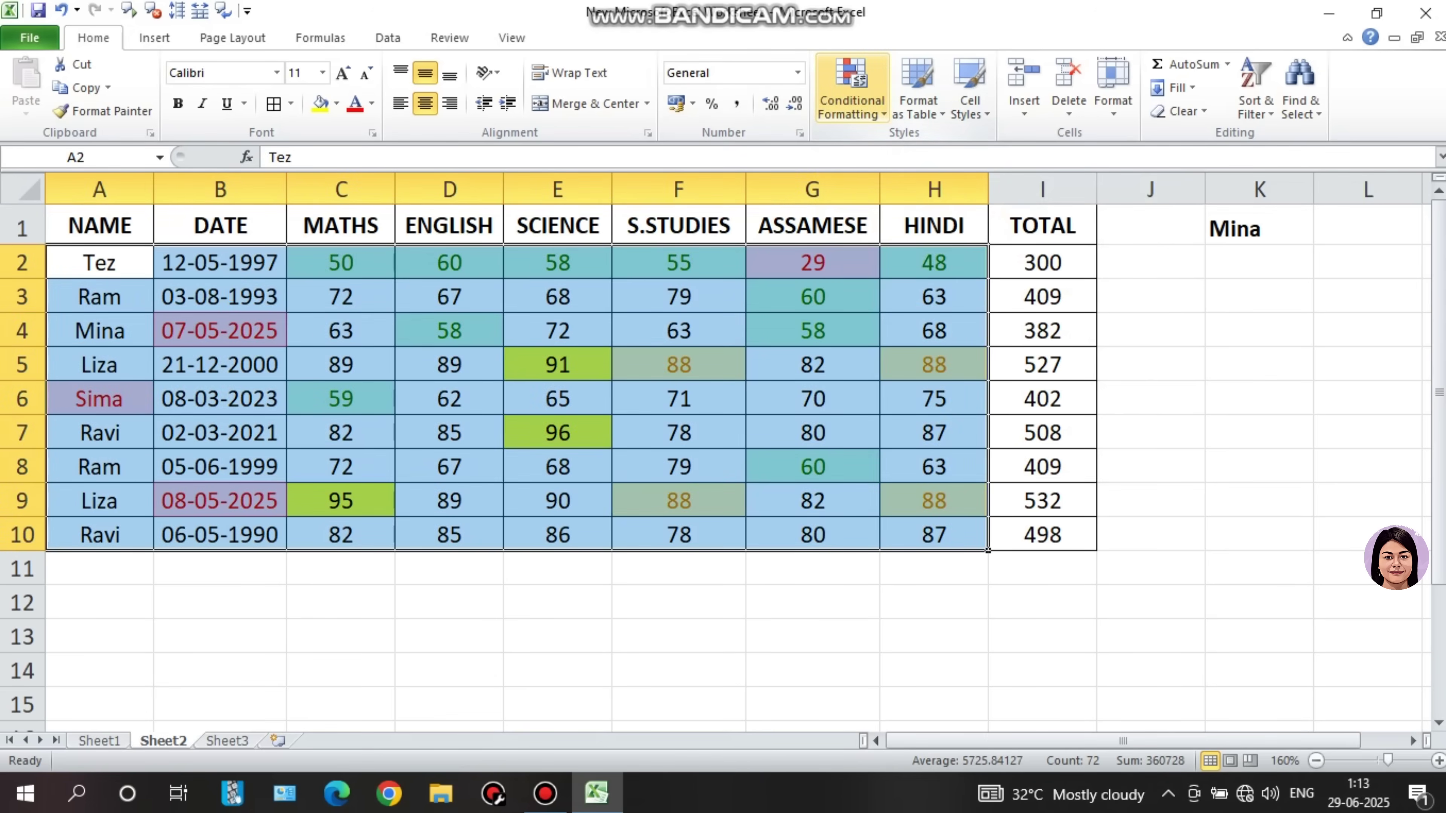
{"action": "left_click", "coordinate": [852, 96]}
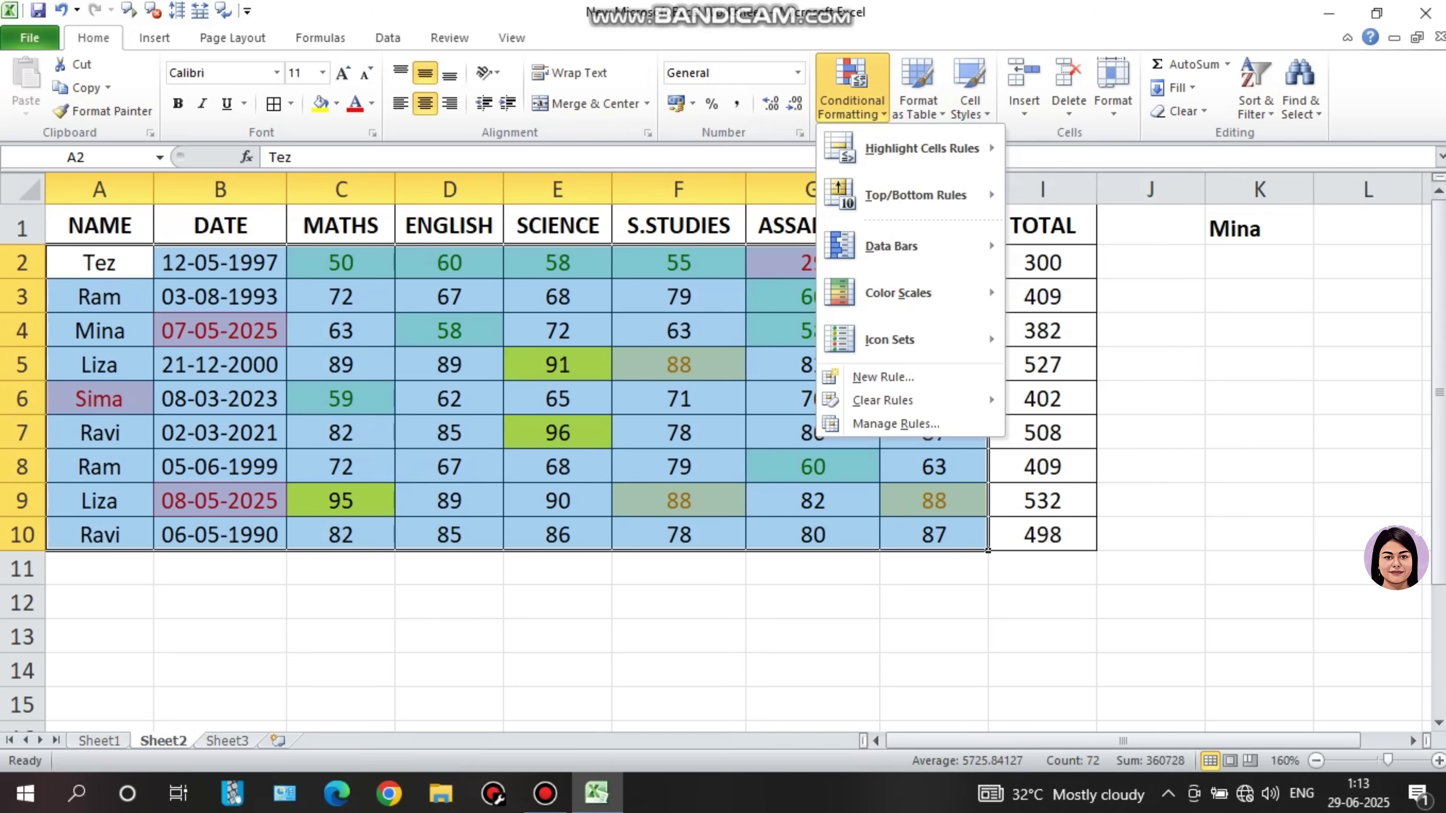
{"action": "mouse_move", "coordinate": [911, 400]}
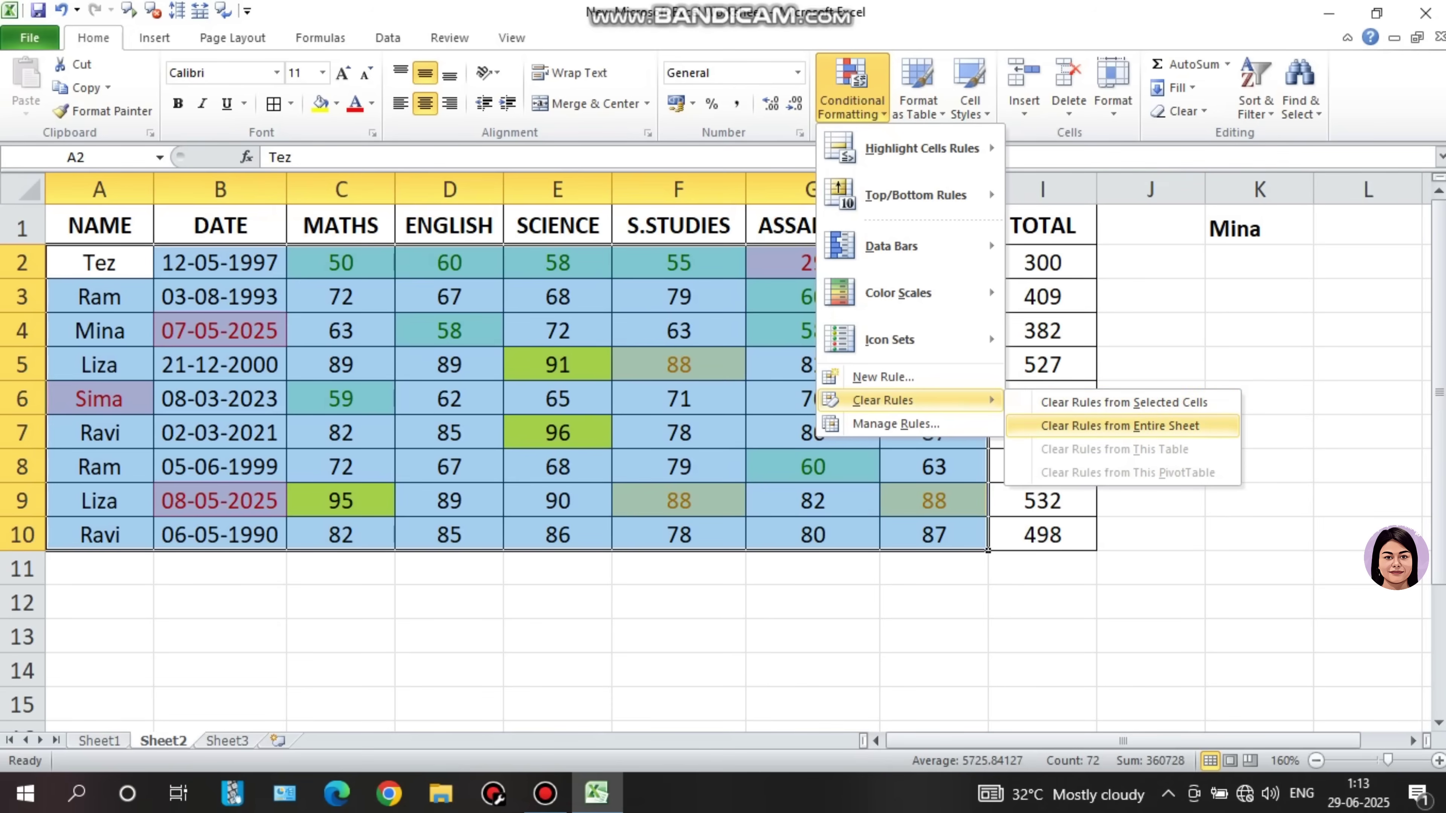
{"action": "left_click", "coordinate": [1119, 425]}
{"action": "left_click", "coordinate": [933, 534]}
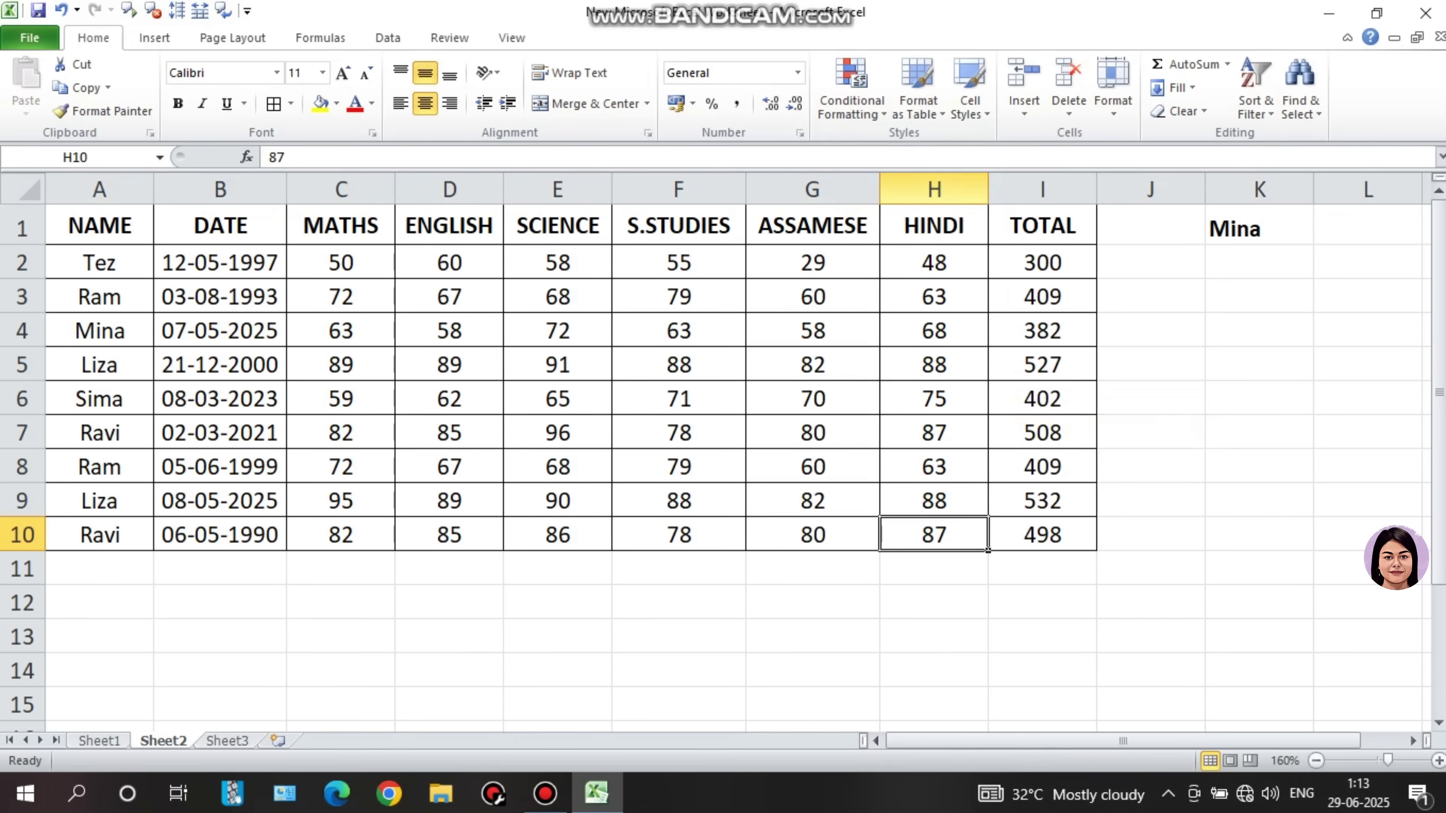
Set up a Top 10 Items rule on the TOTAL values in I2:I10 with the rank set to 5.
{"action": "left_click_drag", "start_coordinate": [1042, 262], "coordinate": [1042, 536]}
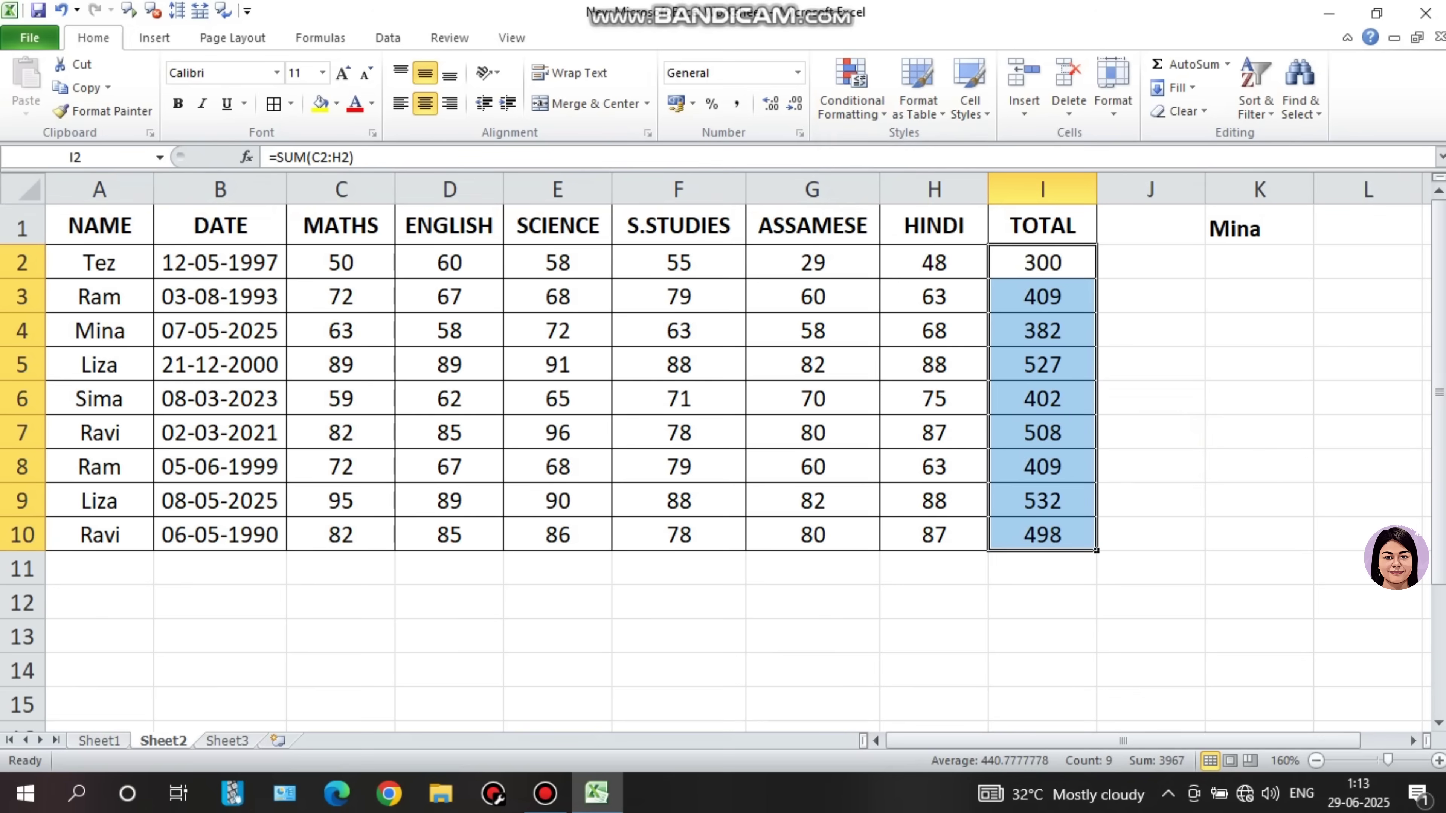
{"action": "left_click", "coordinate": [851, 86]}
{"action": "mouse_move", "coordinate": [915, 195]}
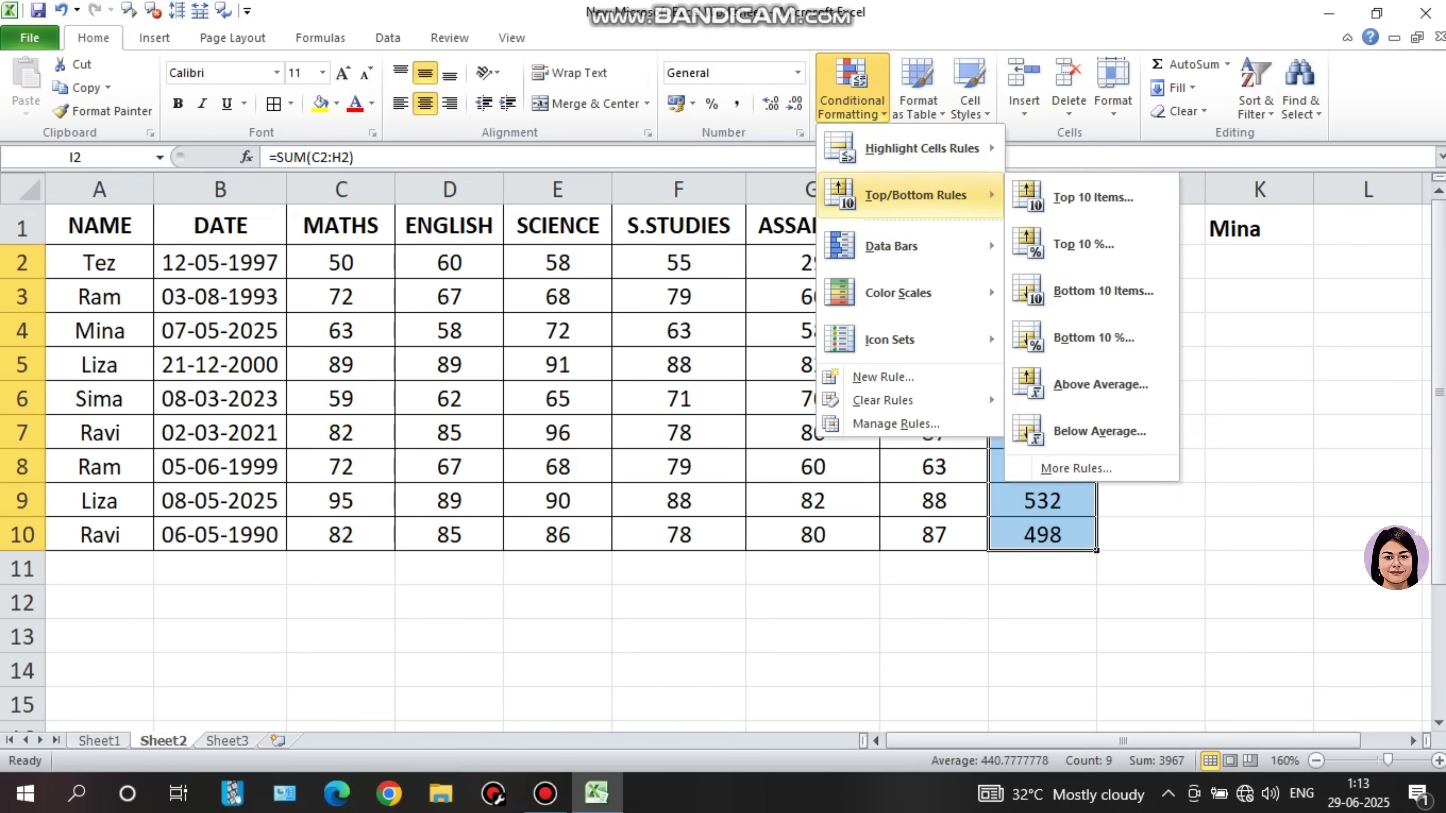
{"action": "left_click", "coordinate": [1093, 197]}
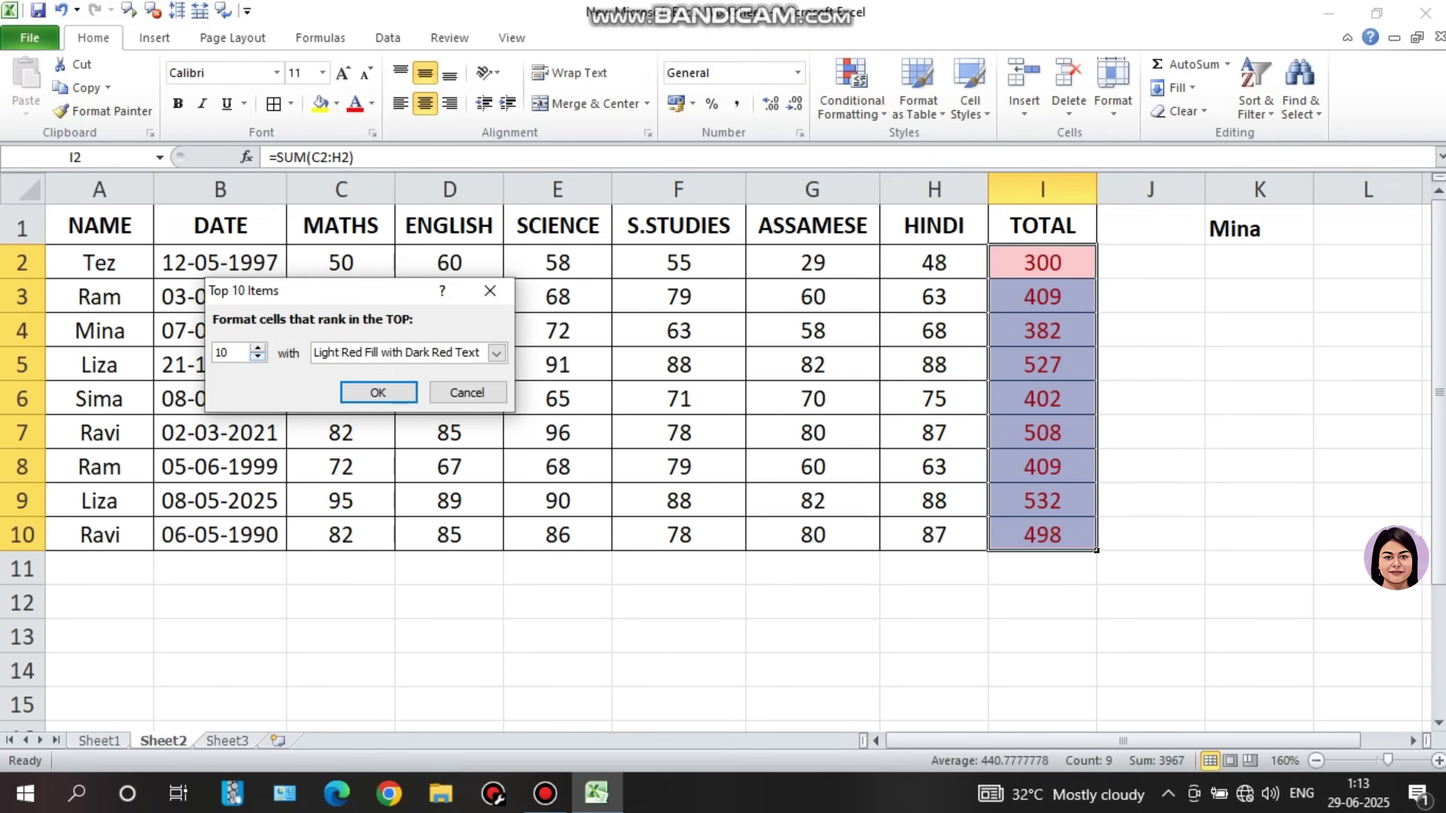
{"action": "left_click", "coordinate": [257, 357]}
{"action": "left_click", "coordinate": [258, 357]}
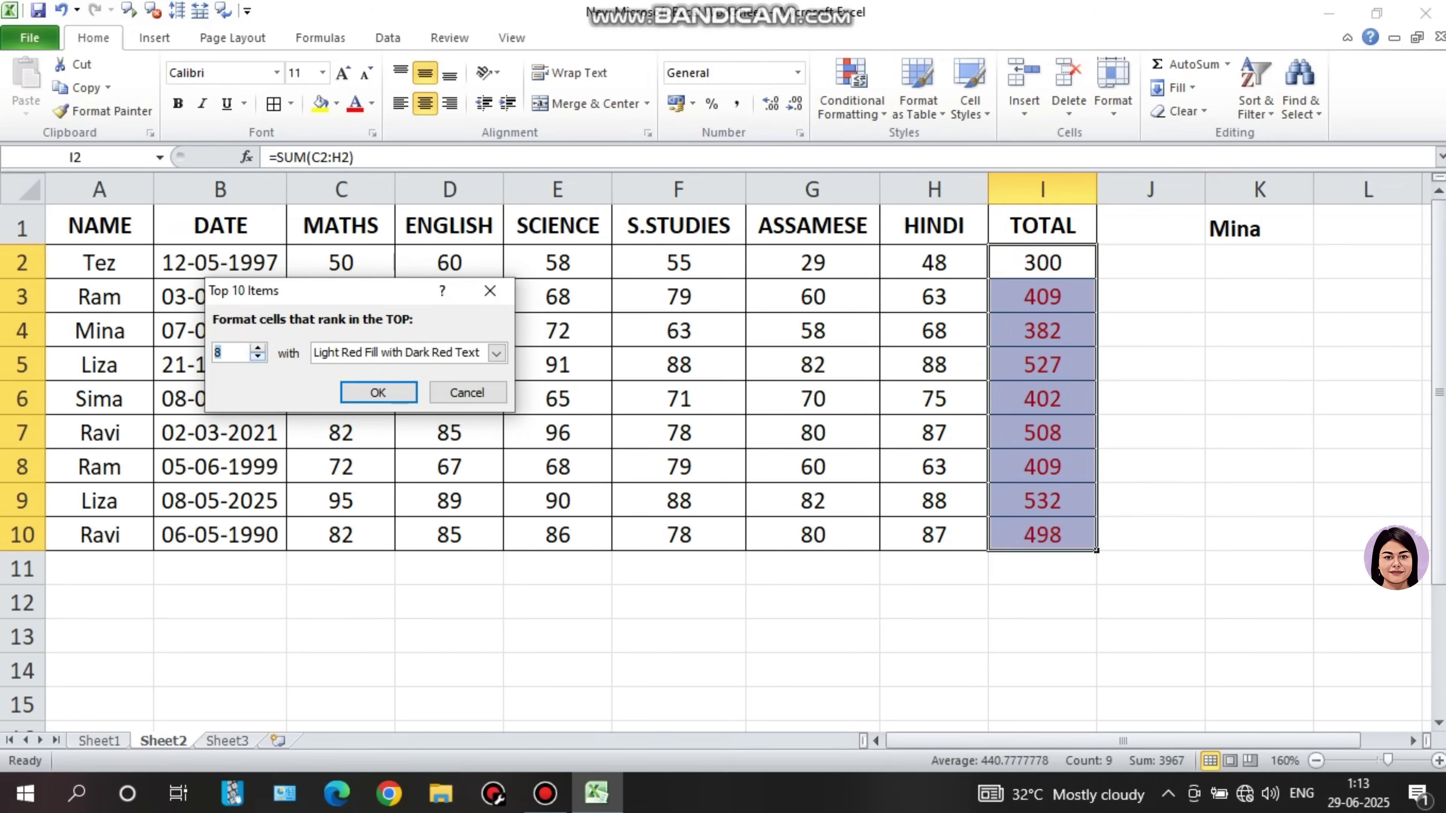
{"action": "left_click", "coordinate": [258, 357]}
{"action": "left_click", "coordinate": [258, 357]}
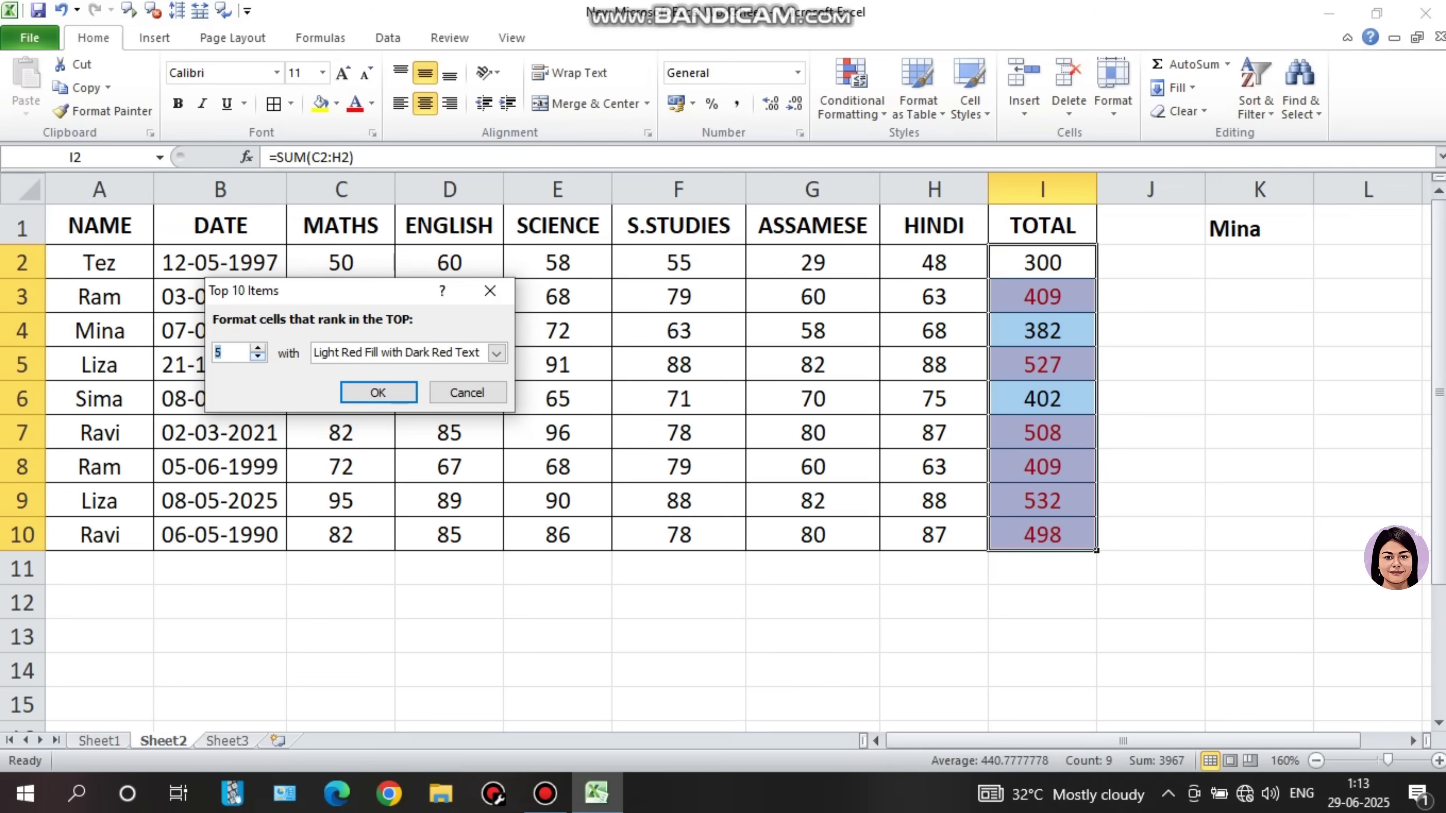
Format the top-ranked totals with a custom blue background fill.
{"action": "left_click", "coordinate": [496, 353]}
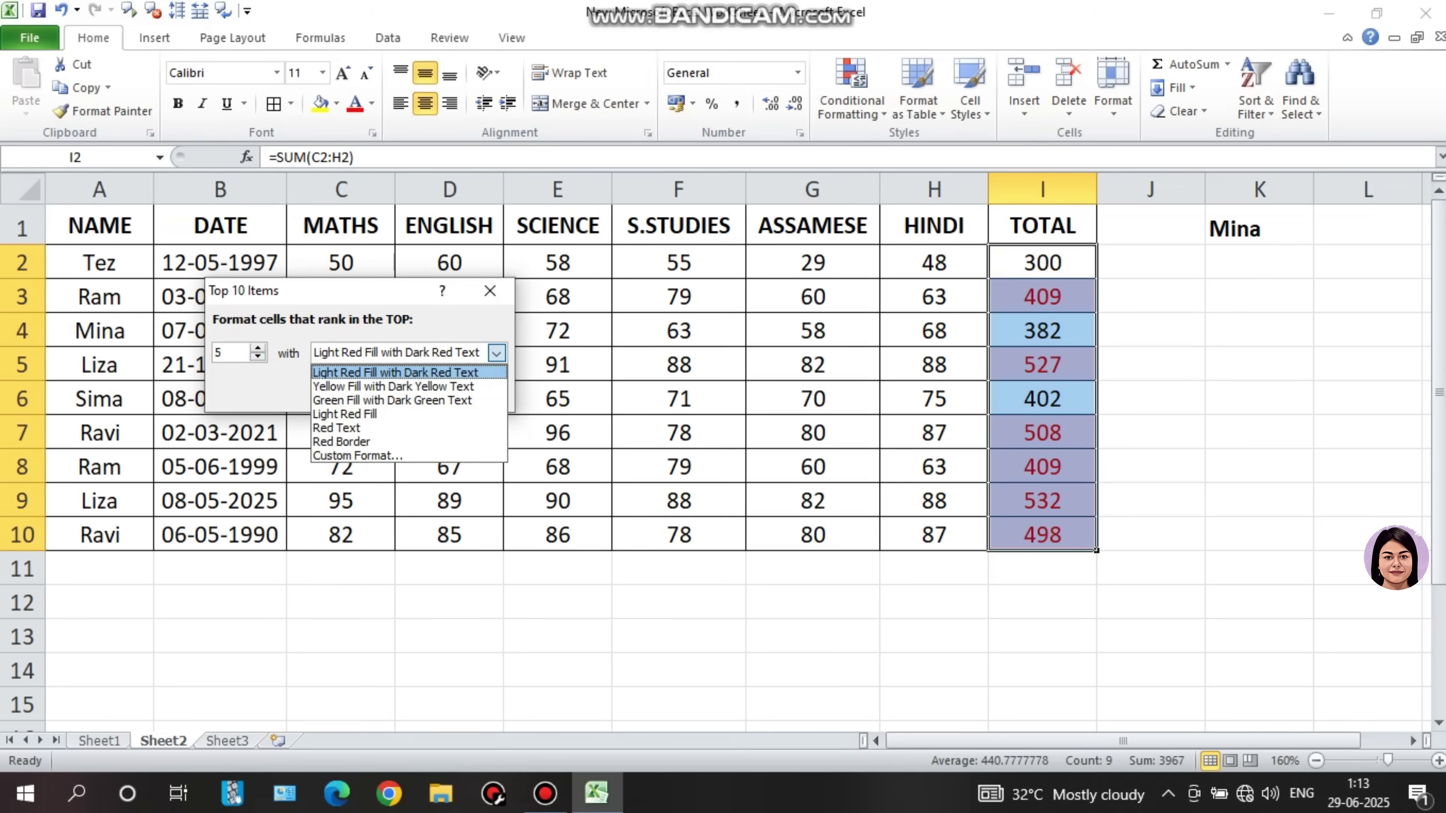
{"action": "key", "text": "Down"}
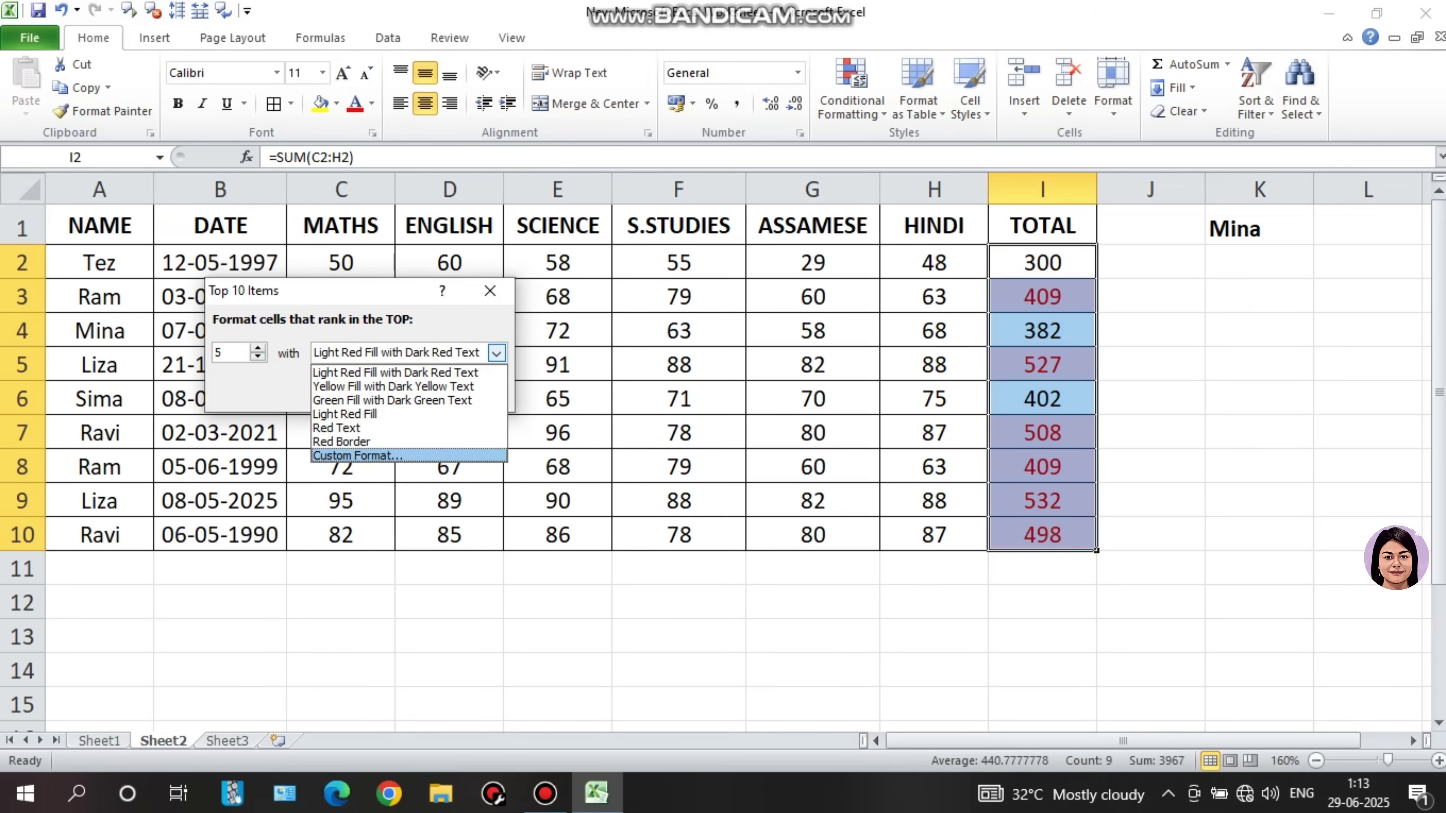
{"action": "key", "text": "Return"}
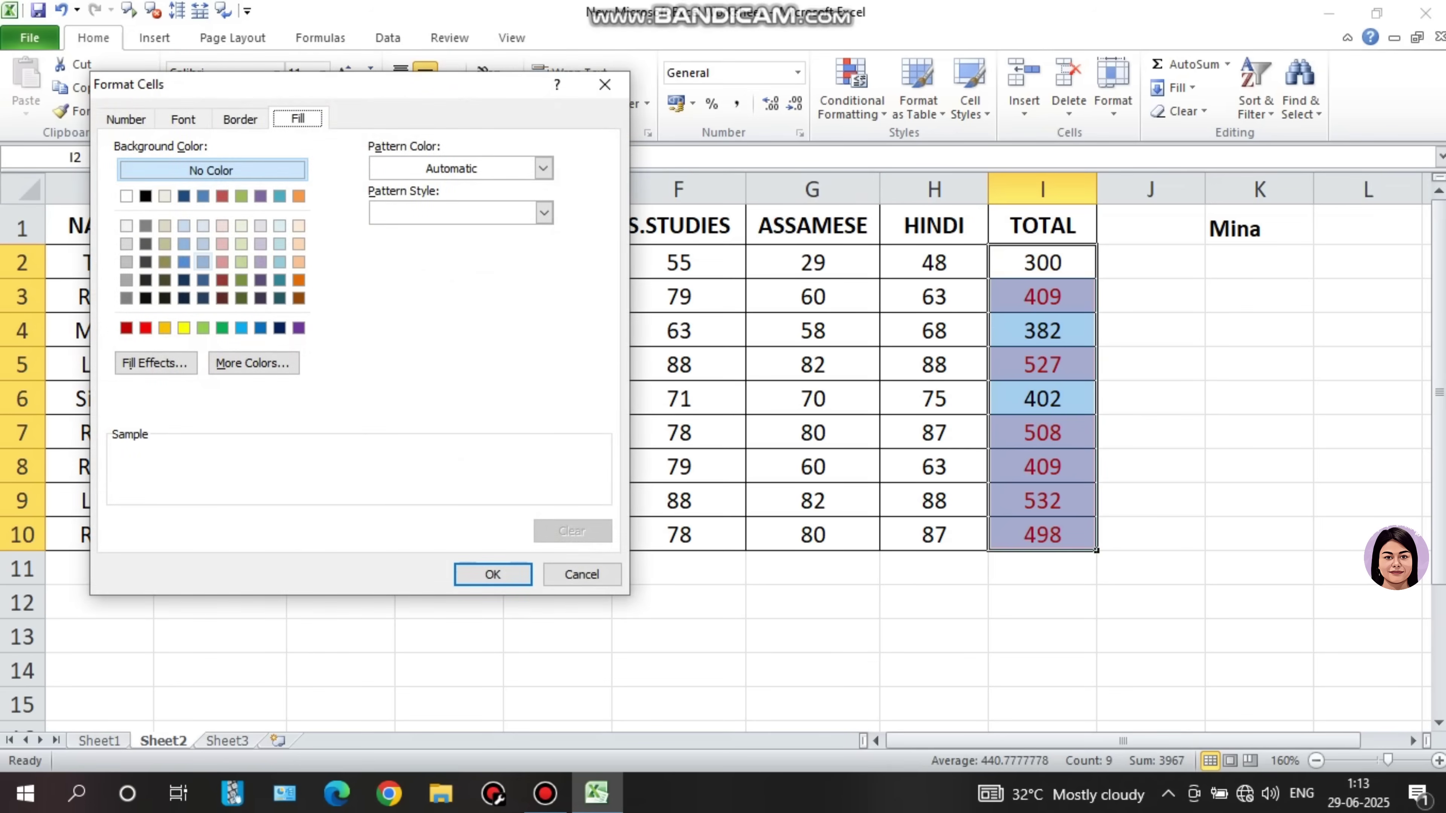
{"action": "left_click", "coordinate": [183, 262]}
{"action": "left_click", "coordinate": [184, 261]}
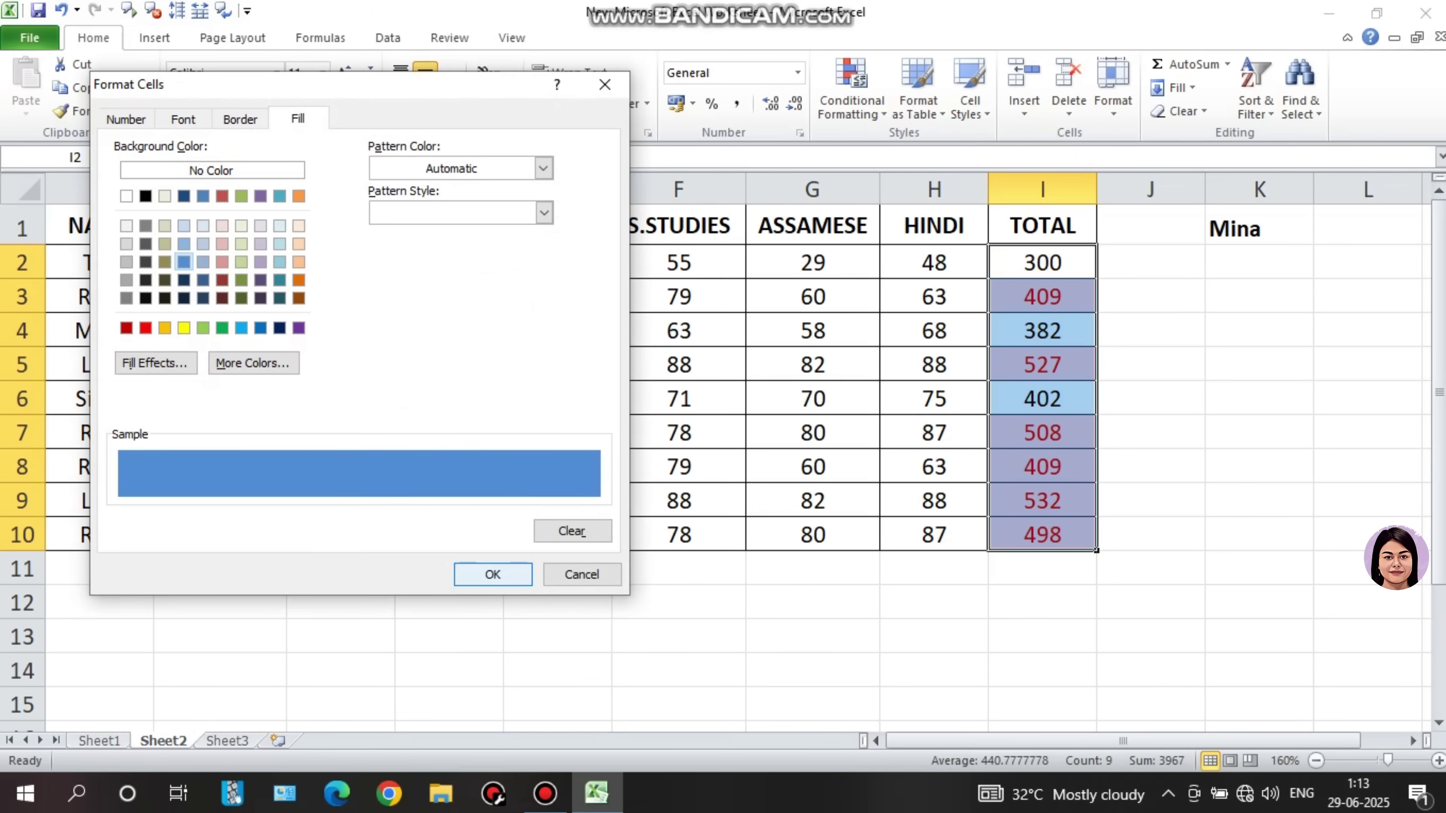
{"action": "left_click", "coordinate": [493, 574]}
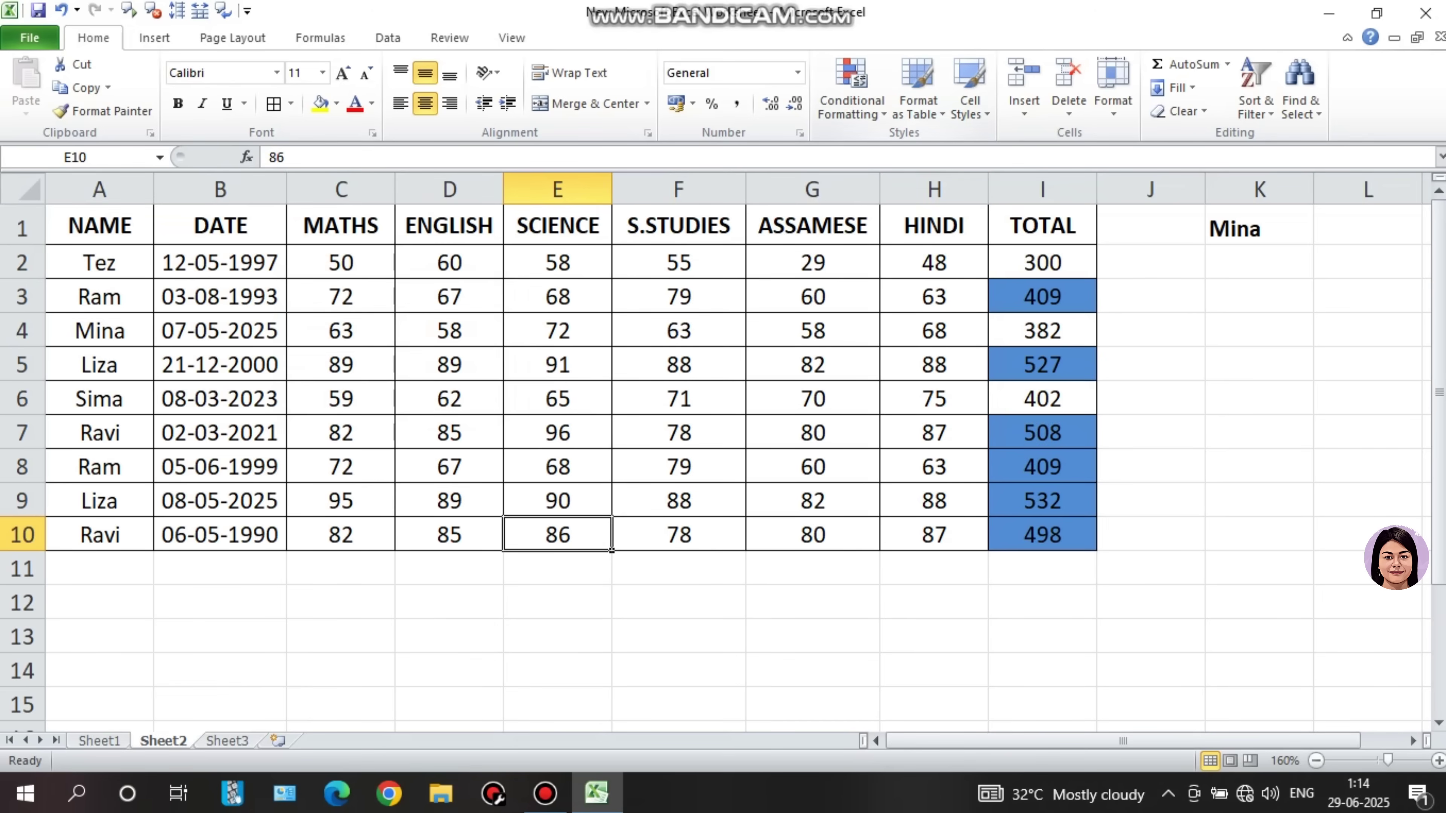
Set up a Bottom 10 Items rule on the TOTAL values in I2:I10 with the rank set to 1.
{"action": "left_click", "coordinate": [852, 92]}
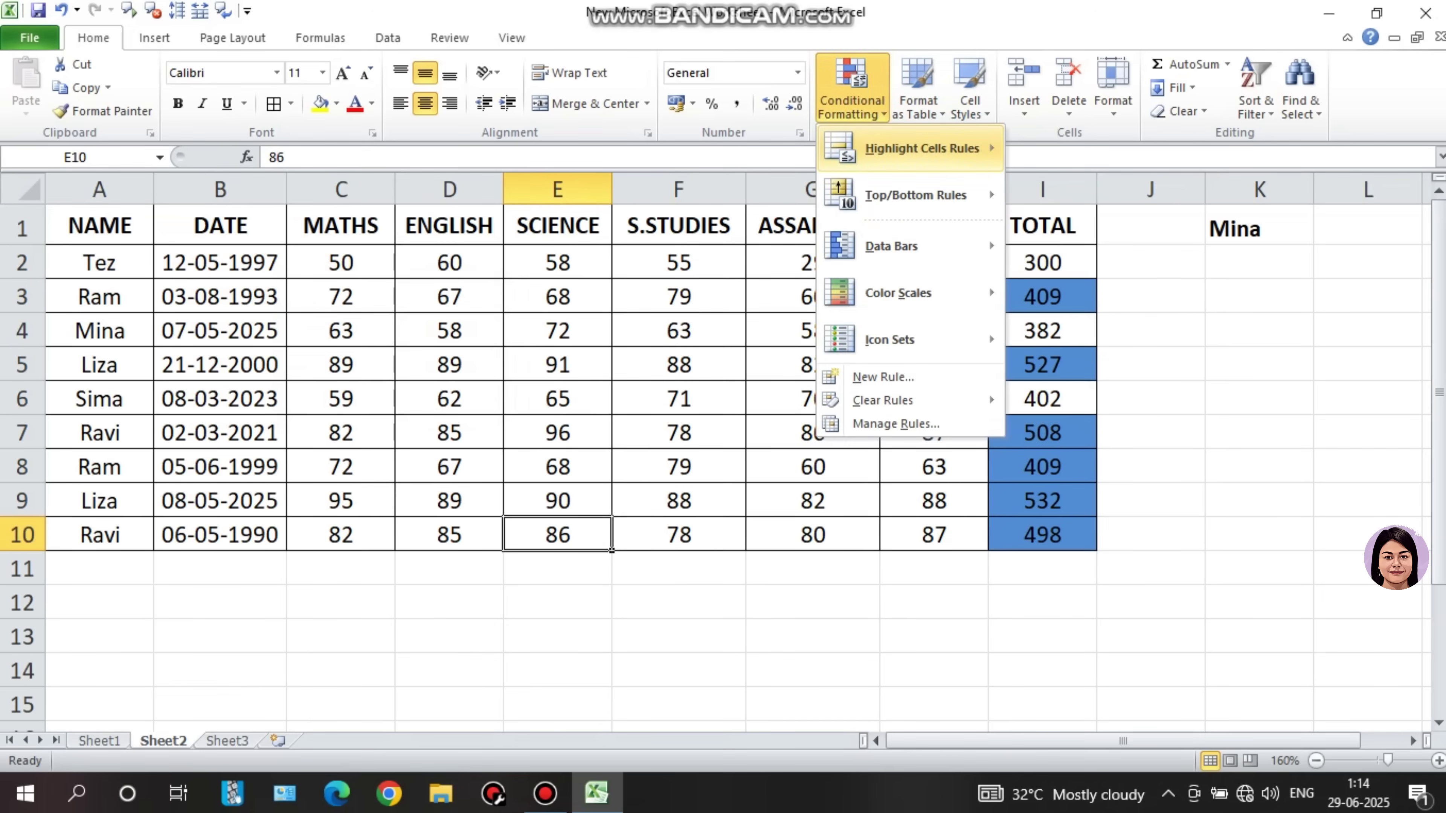
{"action": "mouse_move", "coordinate": [915, 195]}
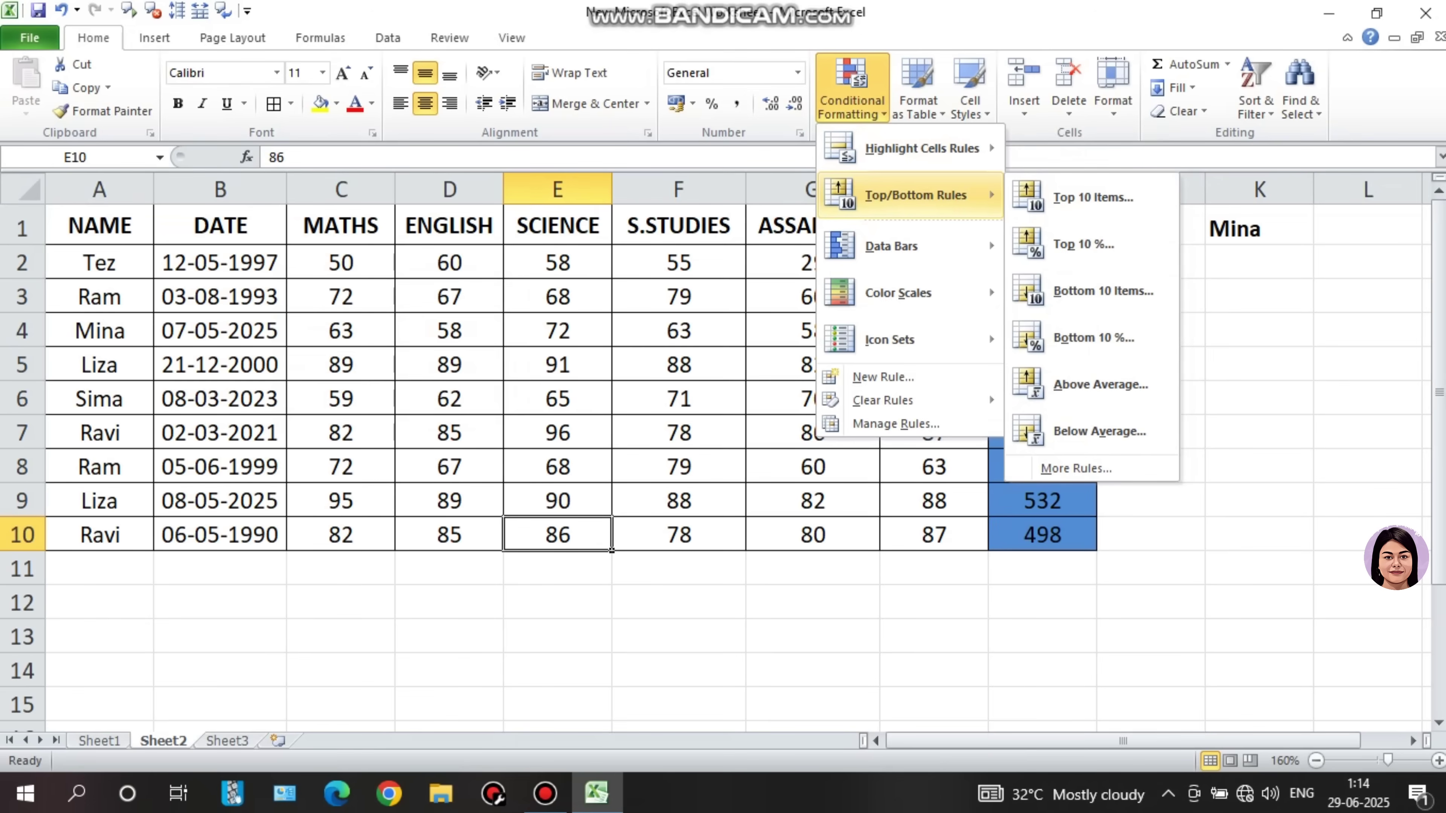
{"action": "left_click_drag", "start_coordinate": [1042, 262], "coordinate": [1042, 534]}
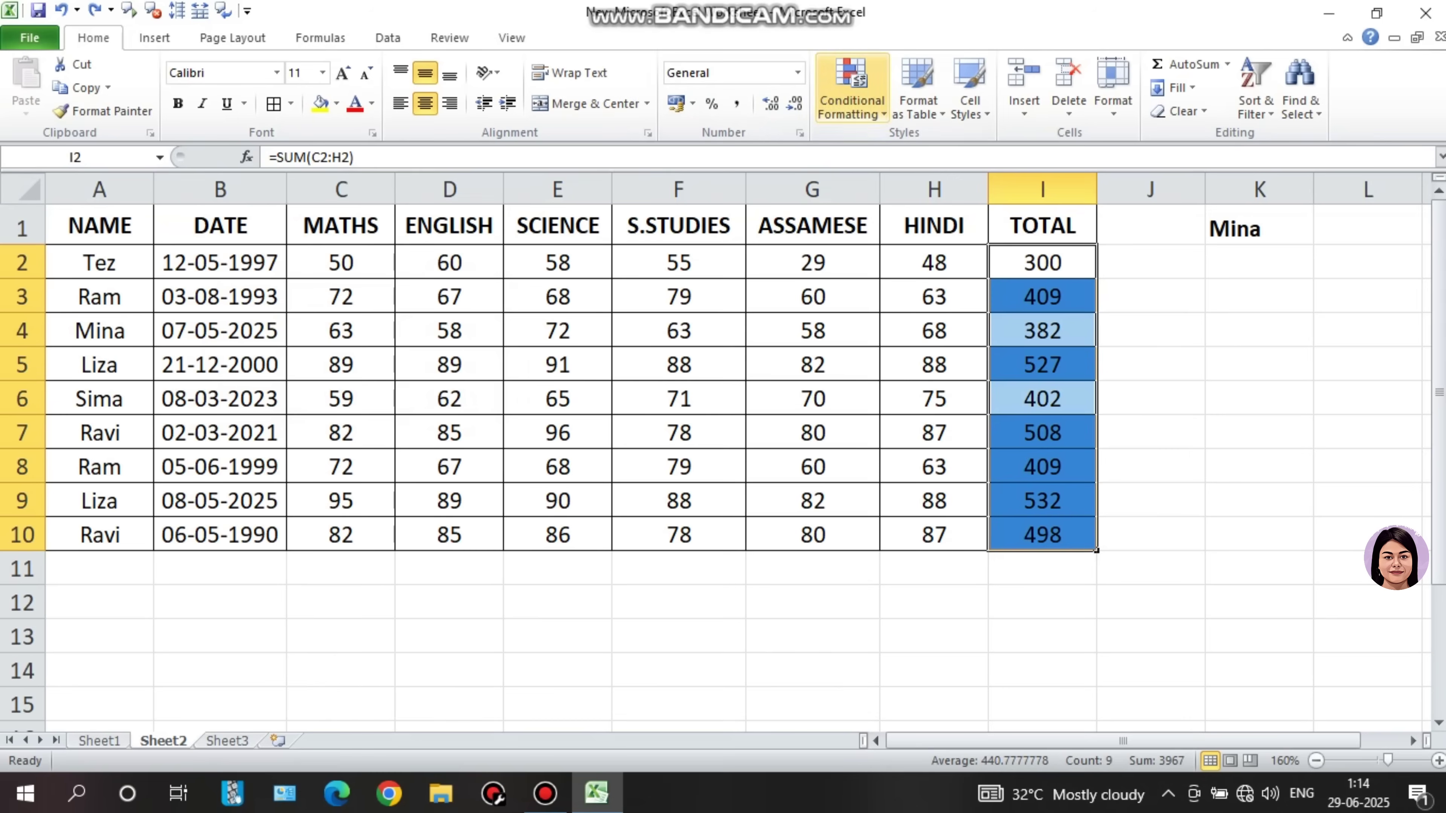
{"action": "left_click", "coordinate": [852, 85]}
{"action": "mouse_move", "coordinate": [968, 195]}
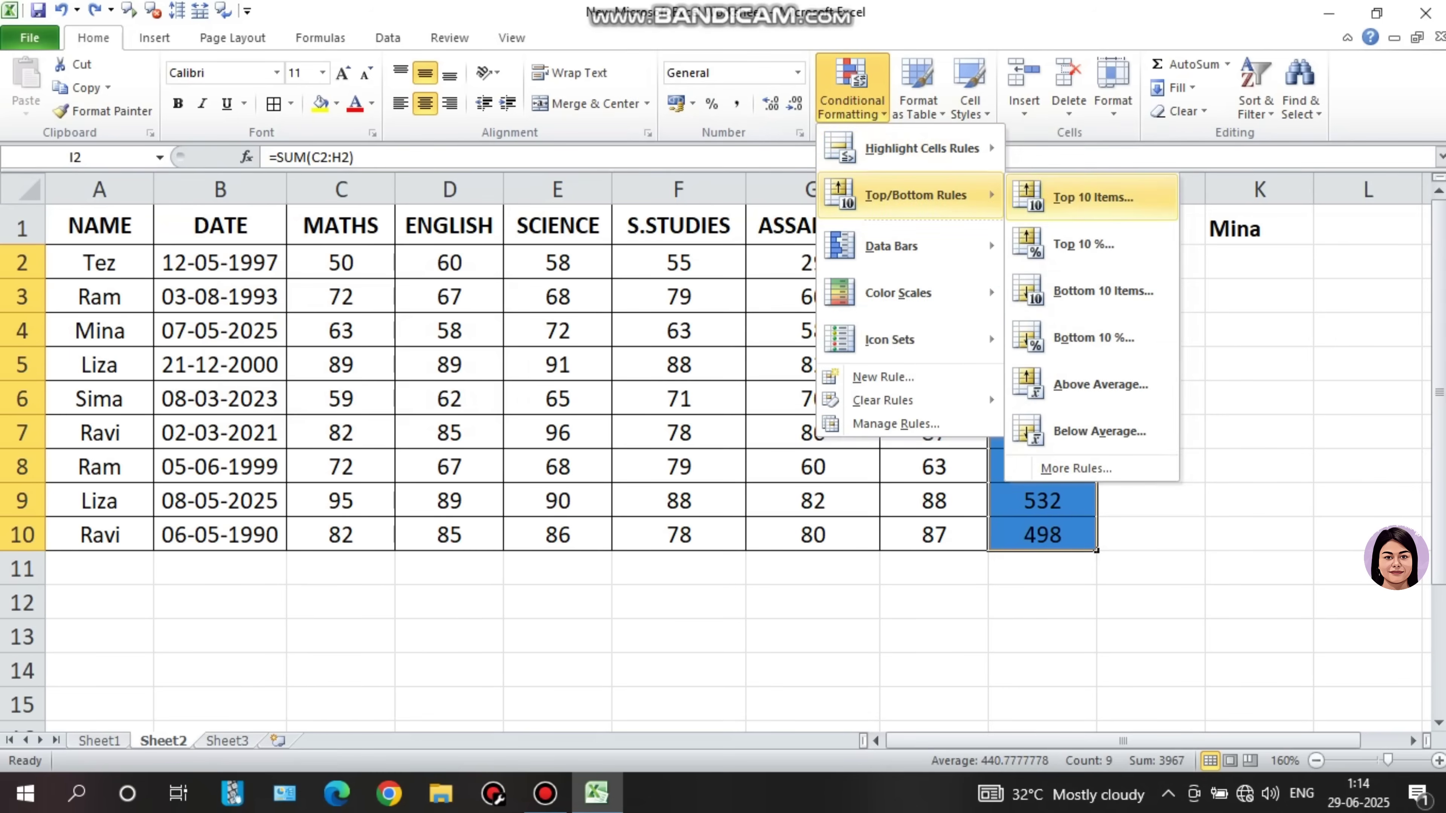
{"action": "left_click", "coordinate": [1081, 281]}
{"action": "left_click", "coordinate": [258, 357]}
{"action": "left_click", "coordinate": [258, 356]}
{"action": "left_click", "coordinate": [258, 357]}
{"action": "left_click", "coordinate": [258, 357]}
{"action": "left_click", "coordinate": [257, 357]}
{"action": "key", "text": "Down"}
{"action": "key", "text": "Down"}
{"action": "key", "text": "Down"}
{"action": "key", "text": "Down"}
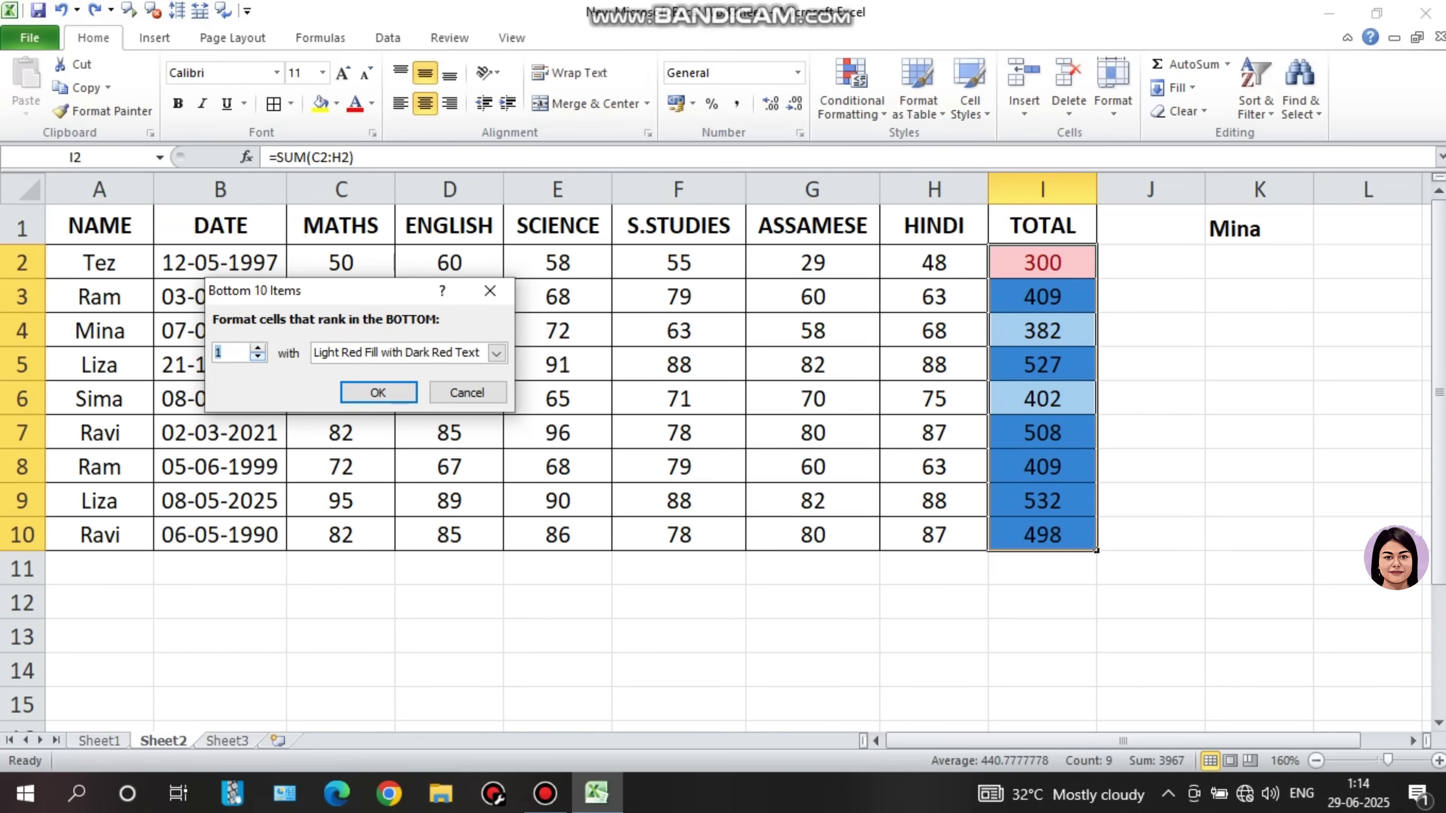
Format the bottom-ranked total with Red Text and apply the rule.
{"action": "left_click", "coordinate": [496, 354]}
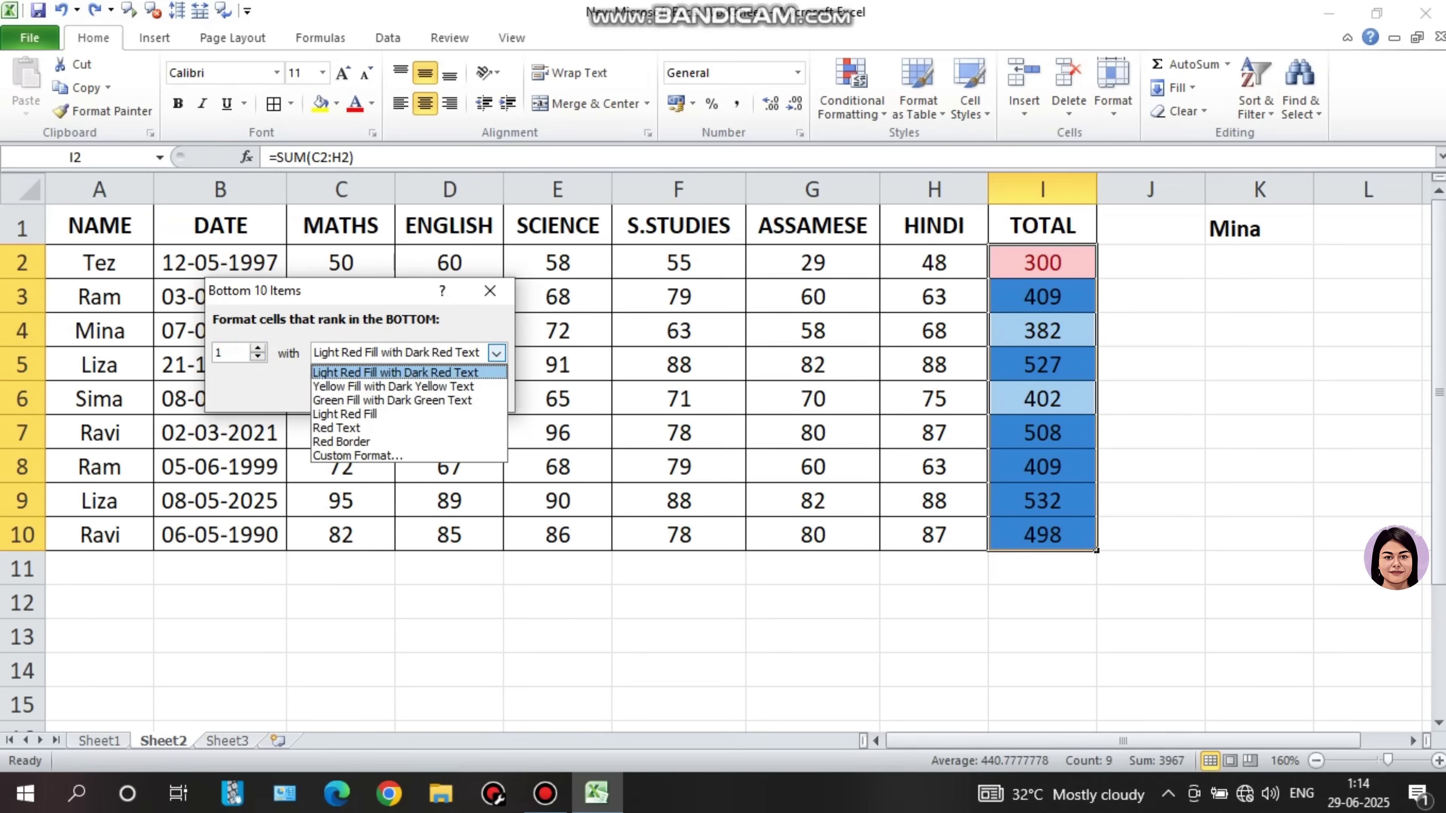
{"action": "left_click", "coordinate": [364, 428]}
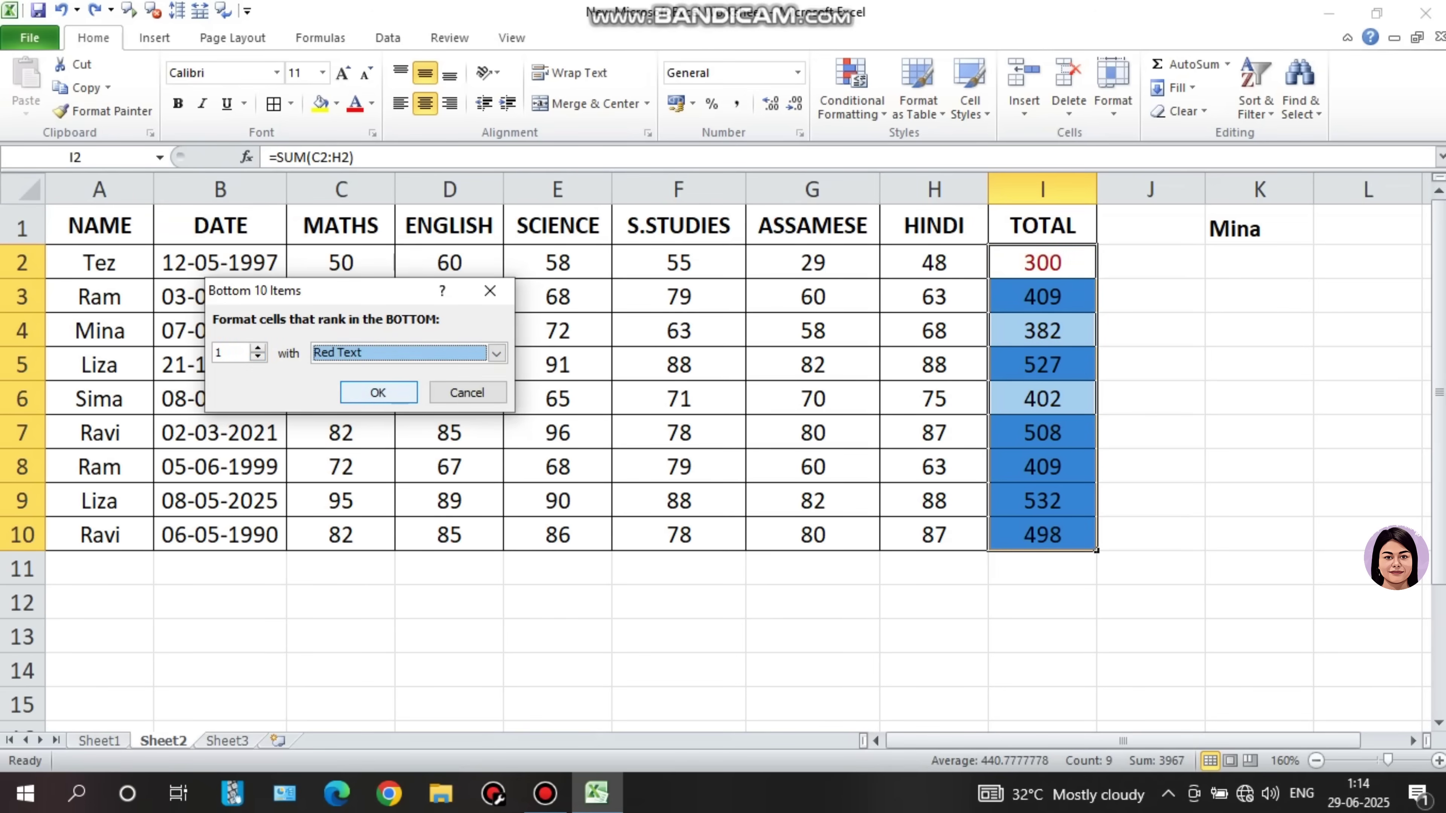
{"action": "left_click", "coordinate": [378, 393]}
{"action": "left_click", "coordinate": [678, 501]}
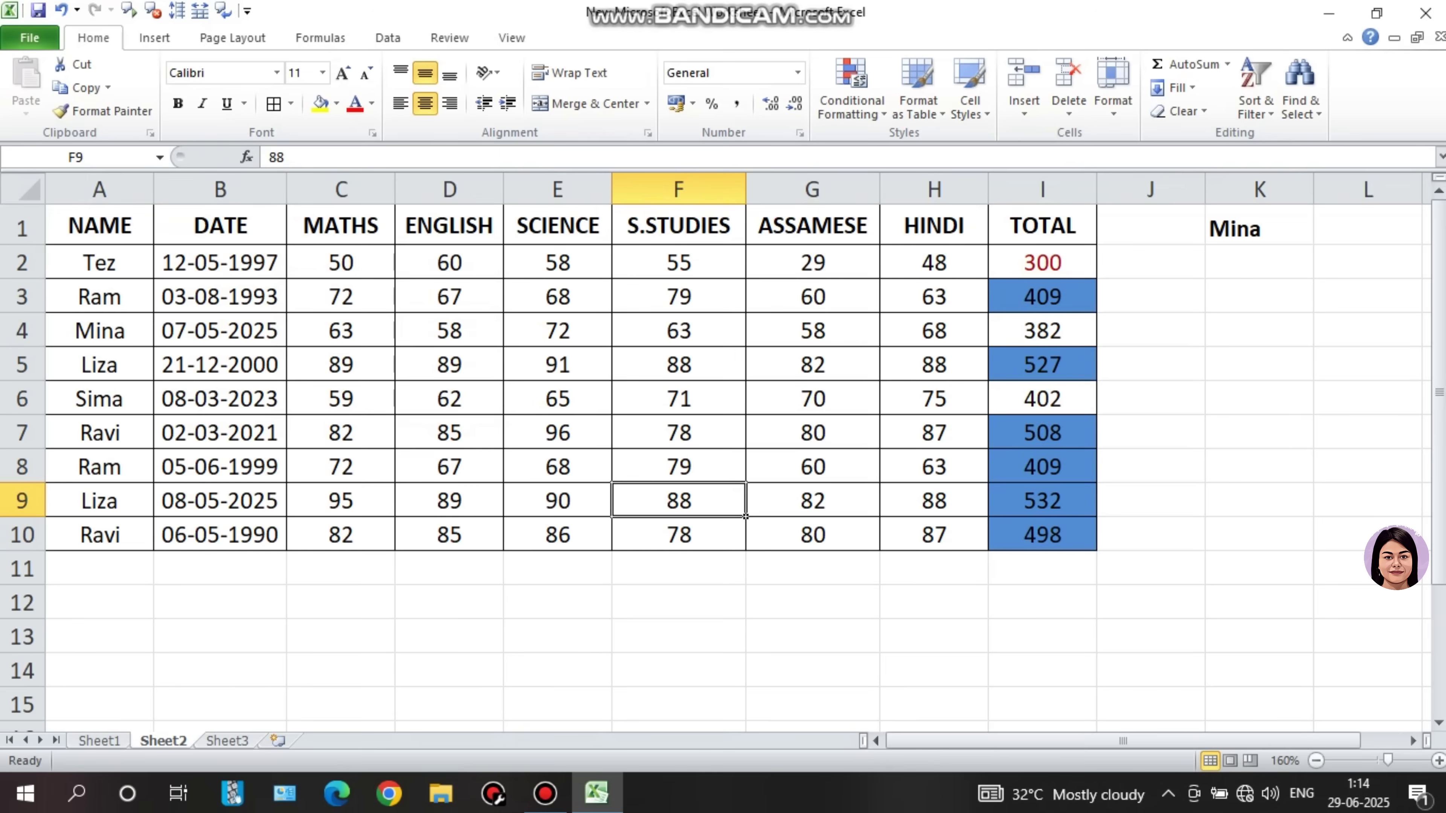
Review the available Top/Bottom rule types, including the percentage and average options.
{"action": "left_click", "coordinate": [1042, 263]}
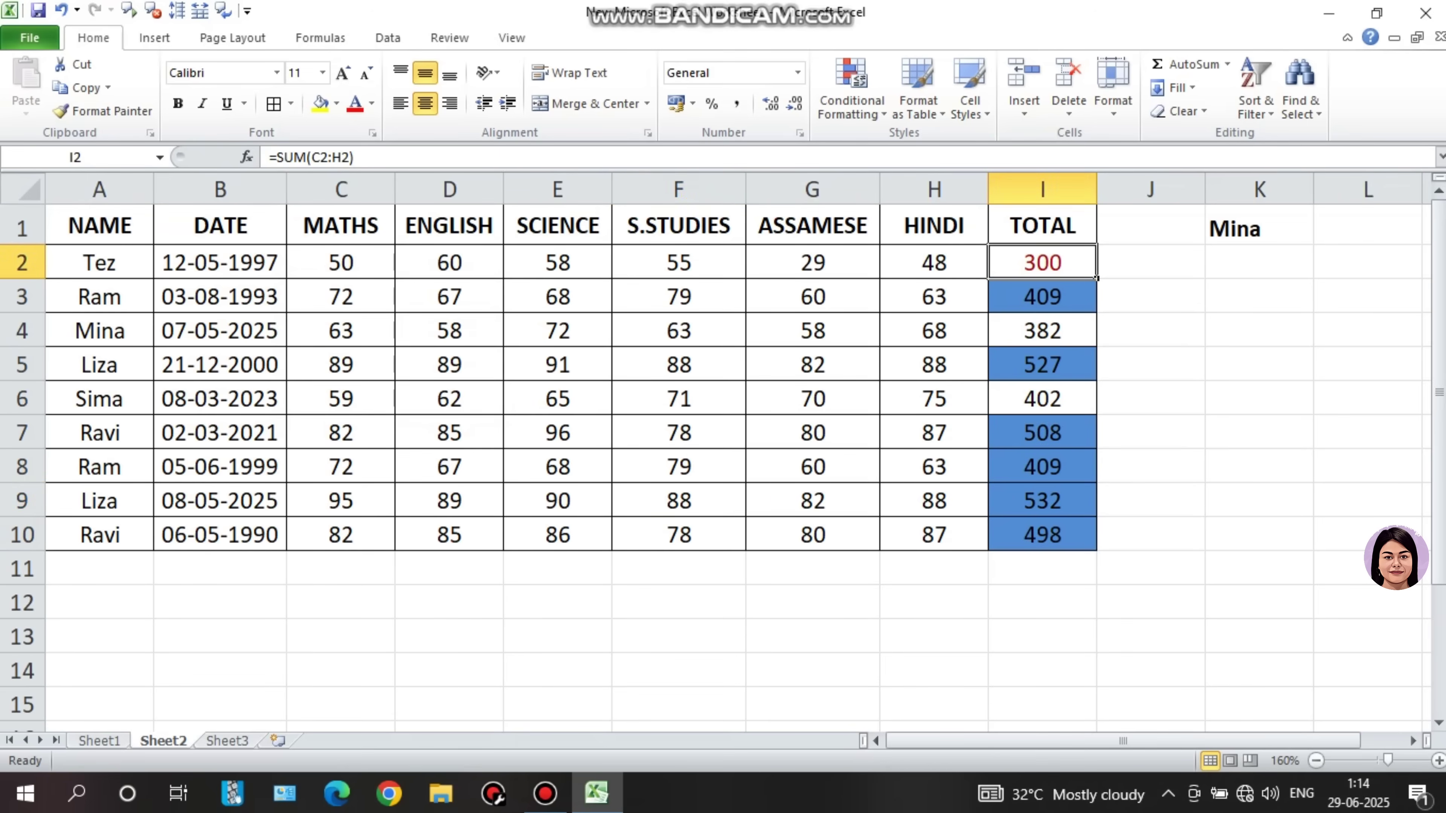
{"action": "left_click", "coordinate": [852, 107]}
{"action": "mouse_move", "coordinate": [915, 196]}
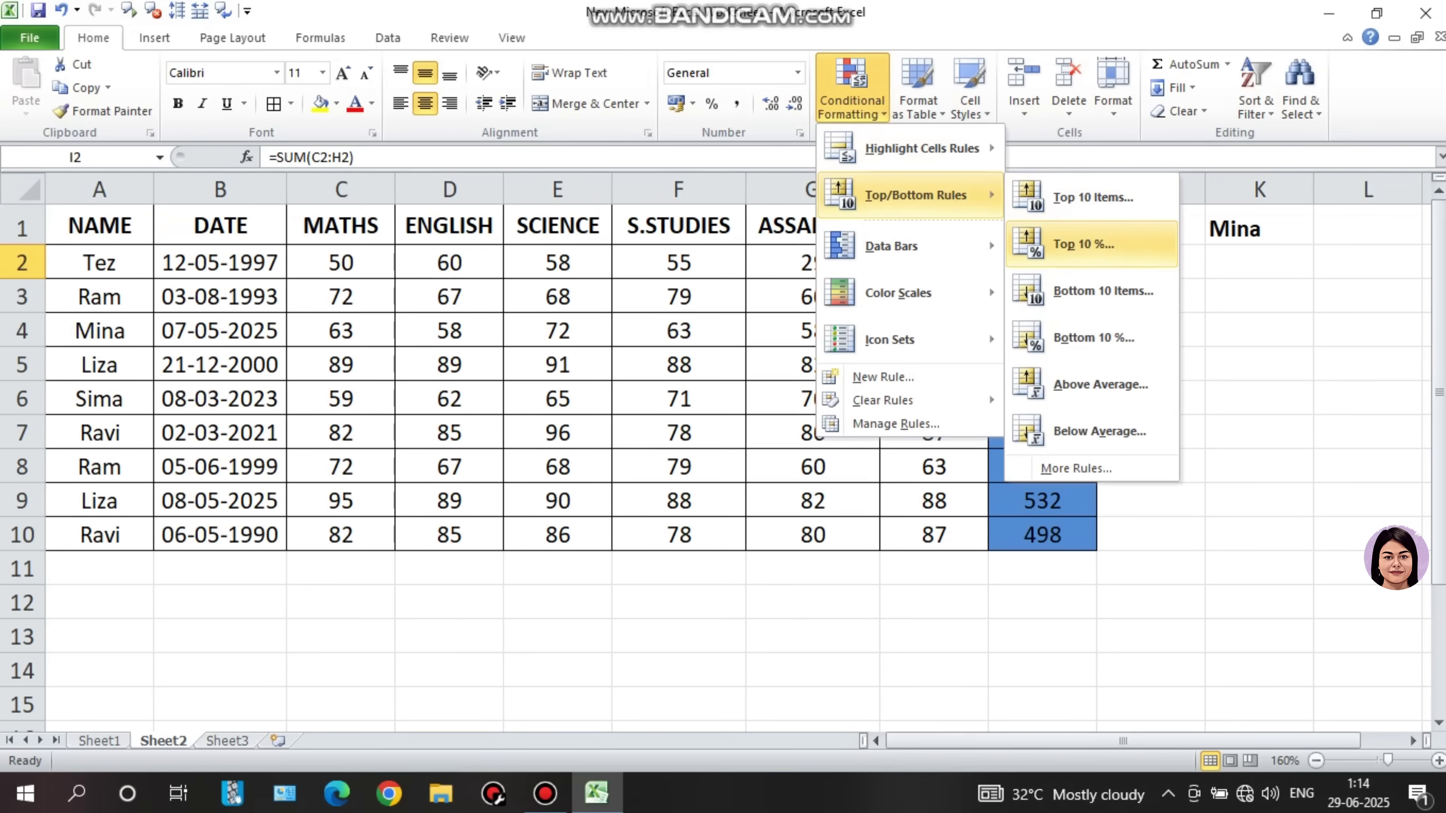
{"action": "key", "text": "Down"}
{"action": "key", "text": "Down"}
{"action": "key", "text": "Down"}
{"action": "key", "text": "Down"}
{"action": "key", "text": "Down"}
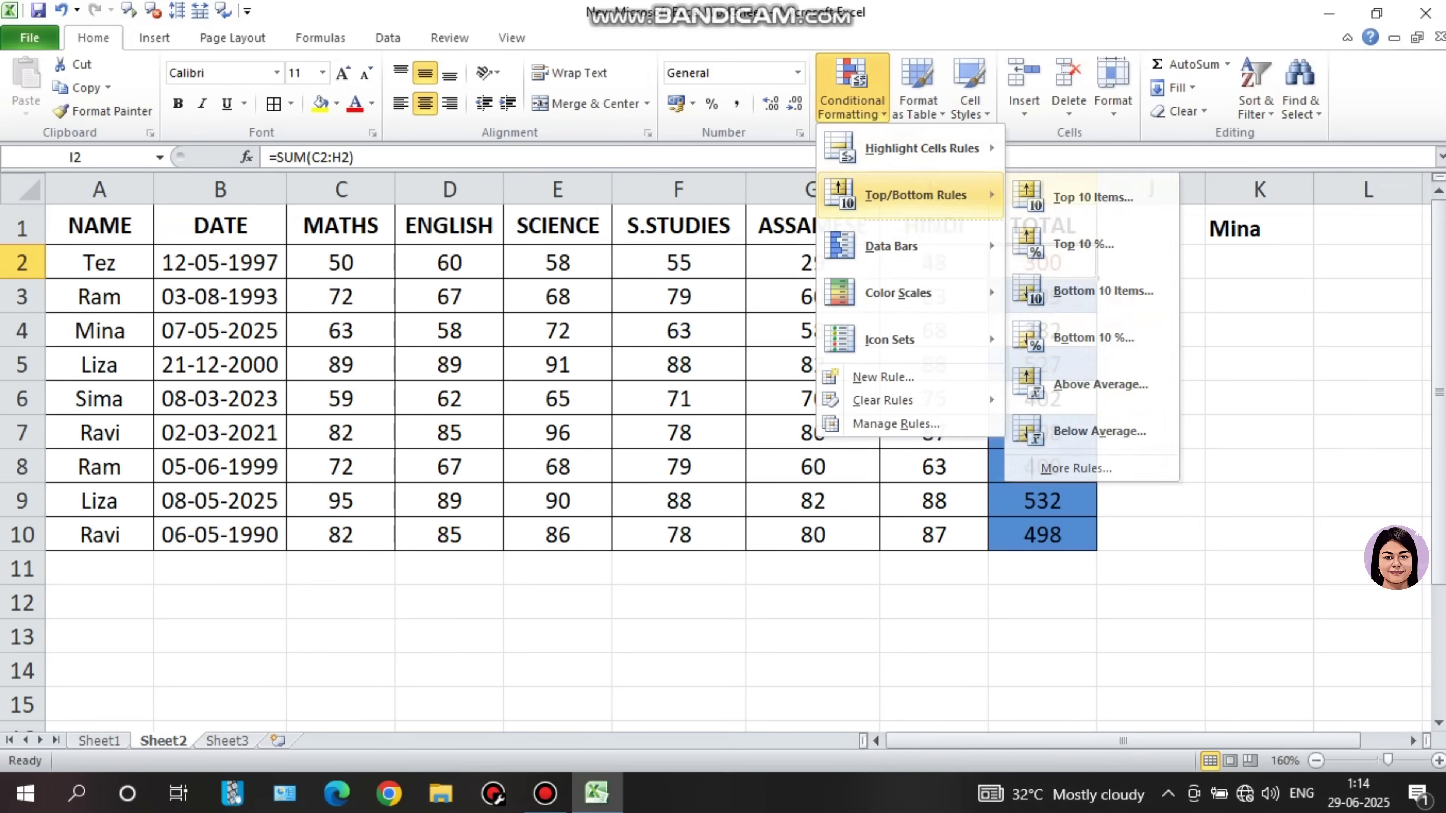
{"action": "key", "text": "Escape"}
{"action": "key", "text": "Escape"}
Set up an Above Average rule on the TOTAL values in I2:I10.
{"action": "key", "text": "shift+Down"}
{"action": "key", "text": "shift+Down"}
{"action": "key", "text": "shift+Down"}
{"action": "key", "text": "shift+Down"}
{"action": "key", "text": "shift+Down"}
{"action": "key", "text": "shift+Down"}
{"action": "key", "text": "shift+Down"}
{"action": "key", "text": "shift+Down"}
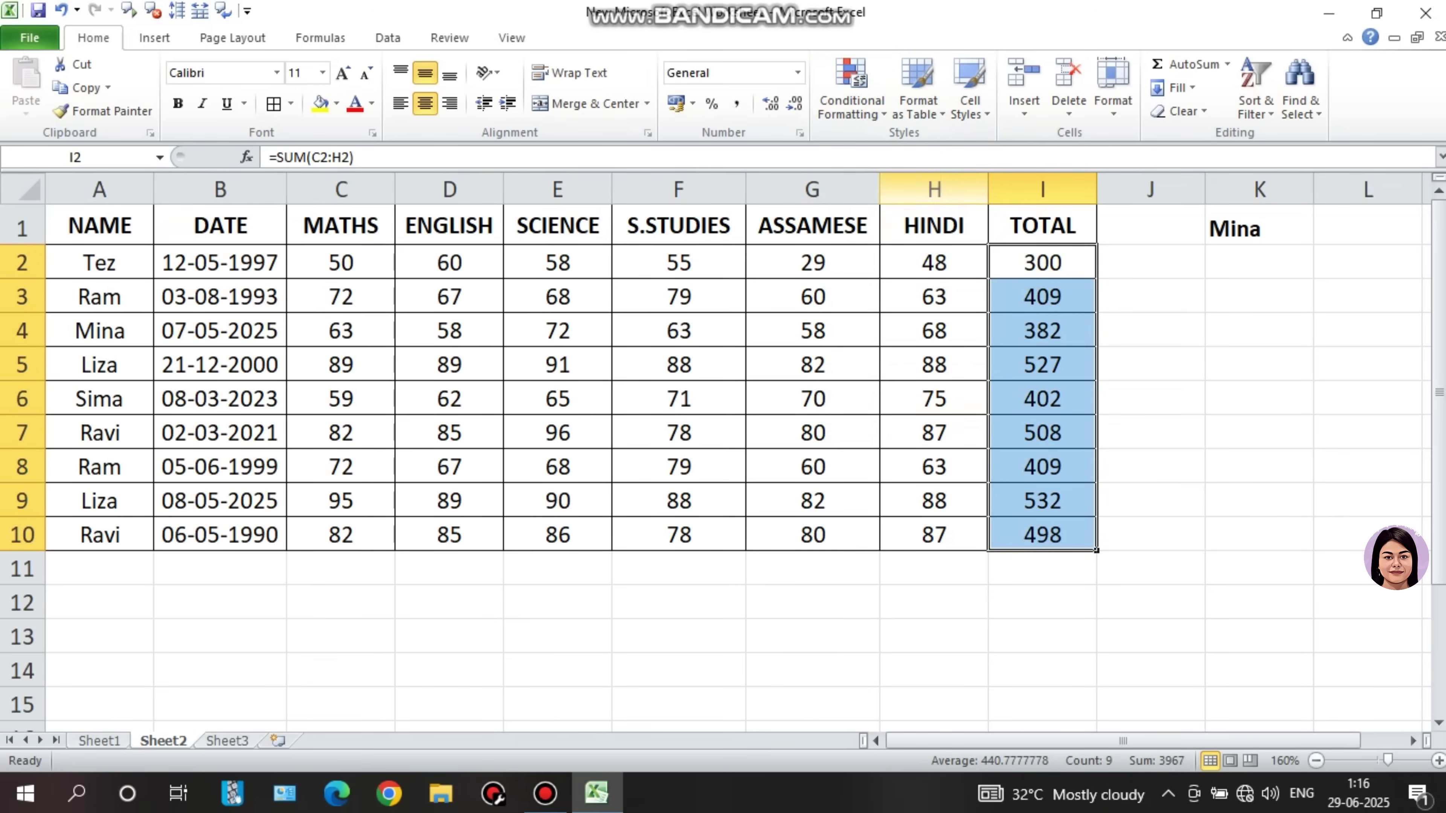
{"action": "left_click", "coordinate": [851, 86]}
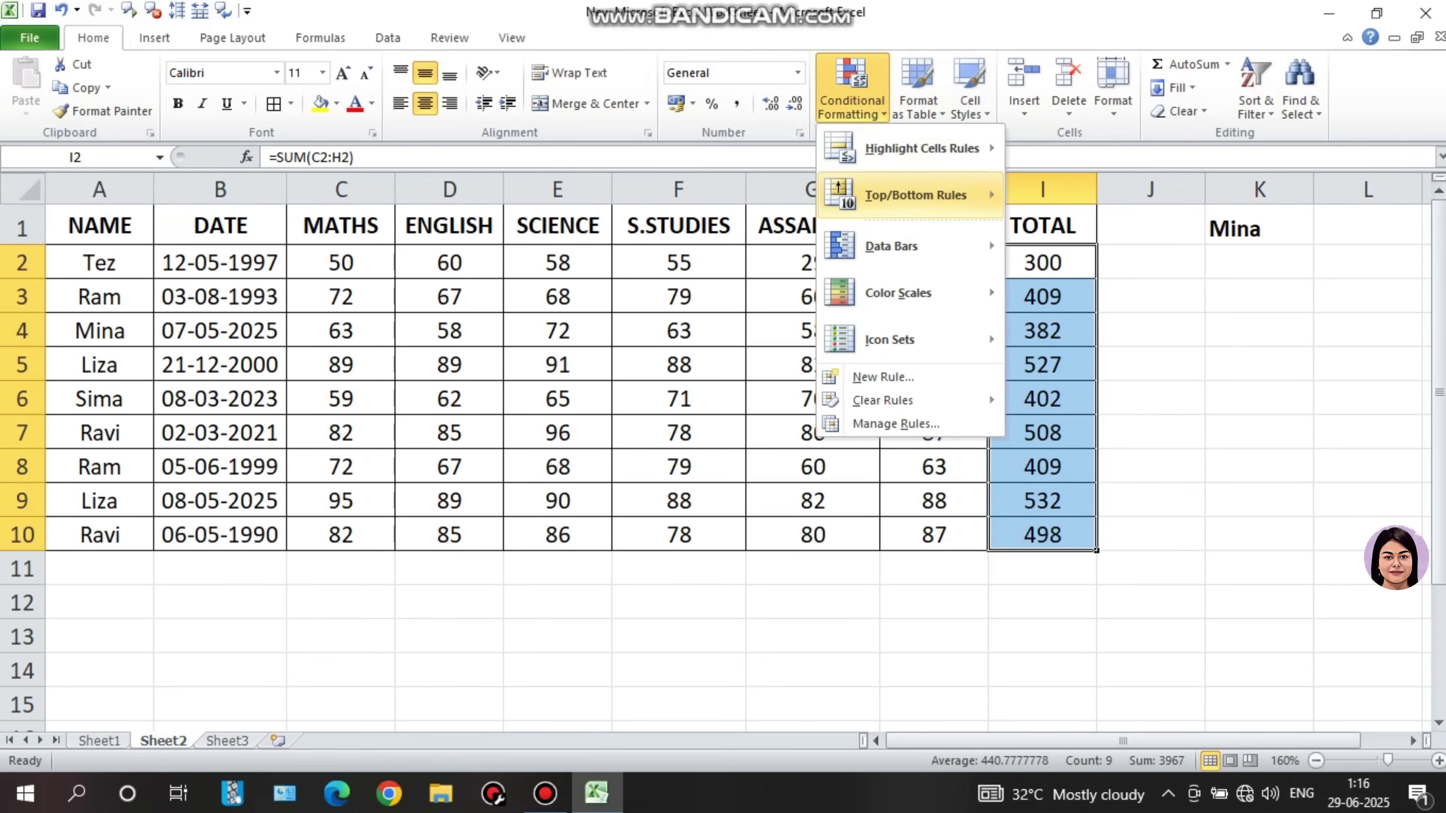
{"action": "mouse_move", "coordinate": [916, 194]}
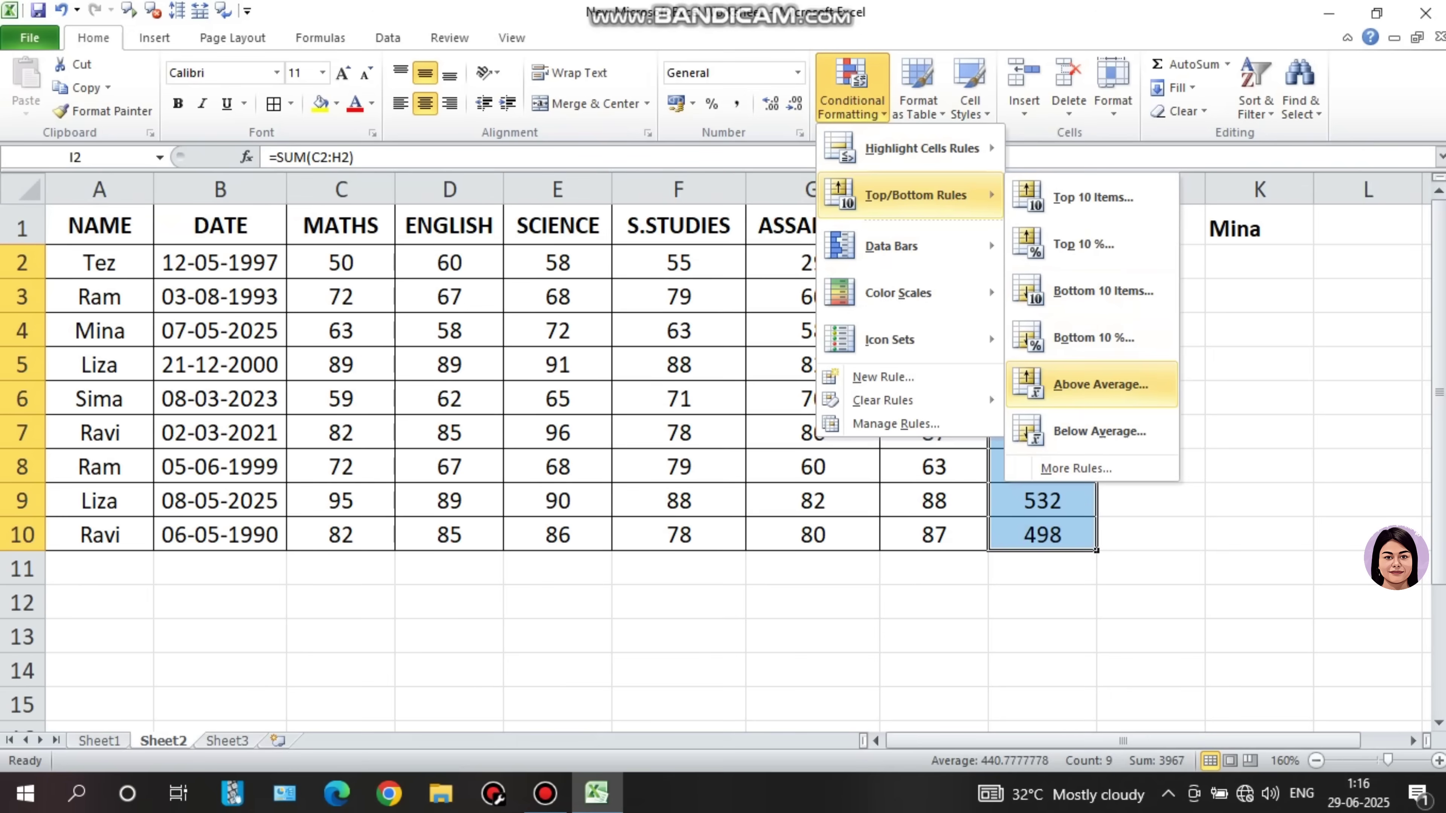
{"action": "left_click", "coordinate": [1099, 385]}
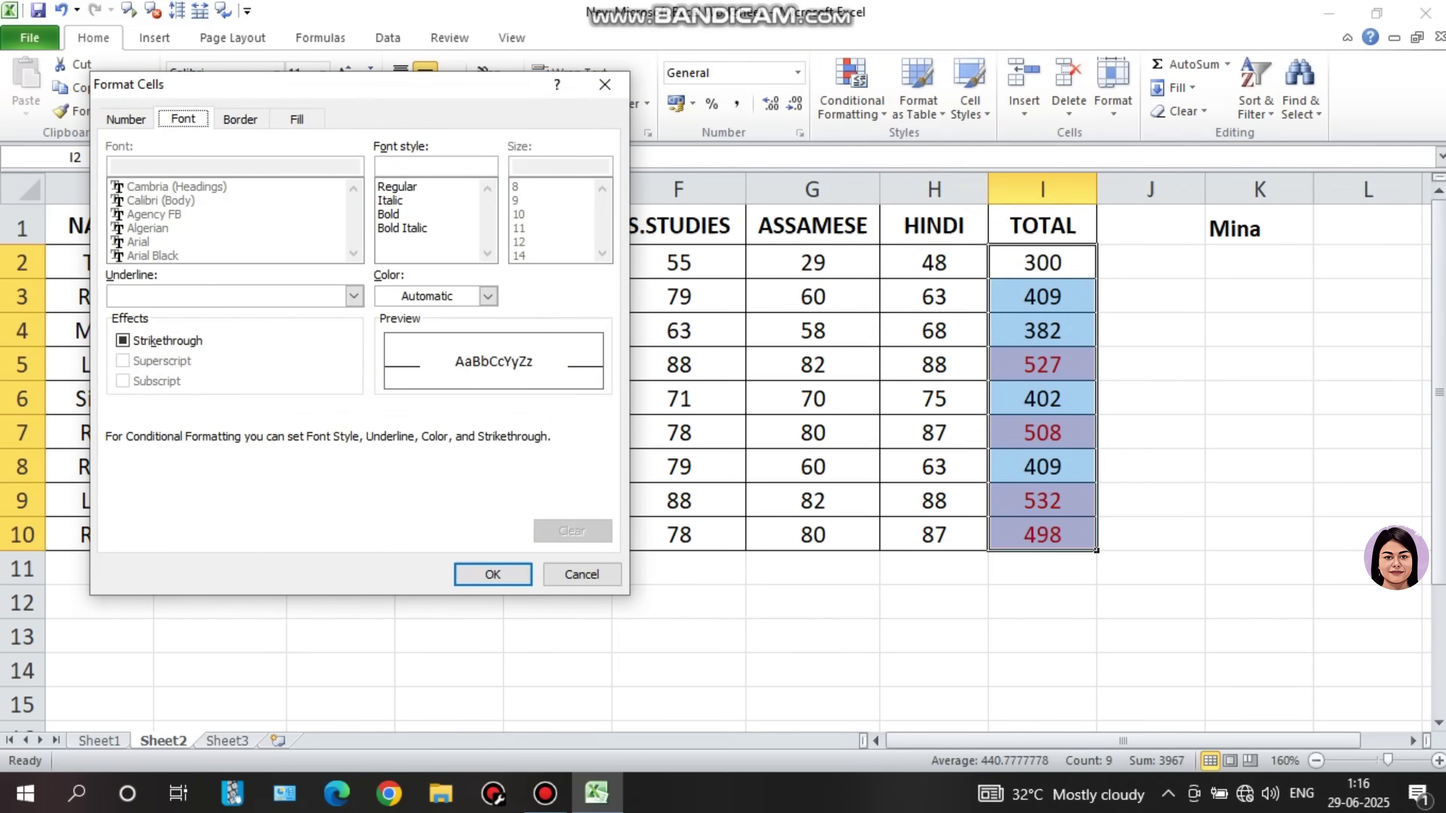
Format the above-average totals with a custom bold, strikethrough, blue font and apply the rule.
{"action": "left_click", "coordinate": [389, 214]}
{"action": "key", "text": "alt+k"}
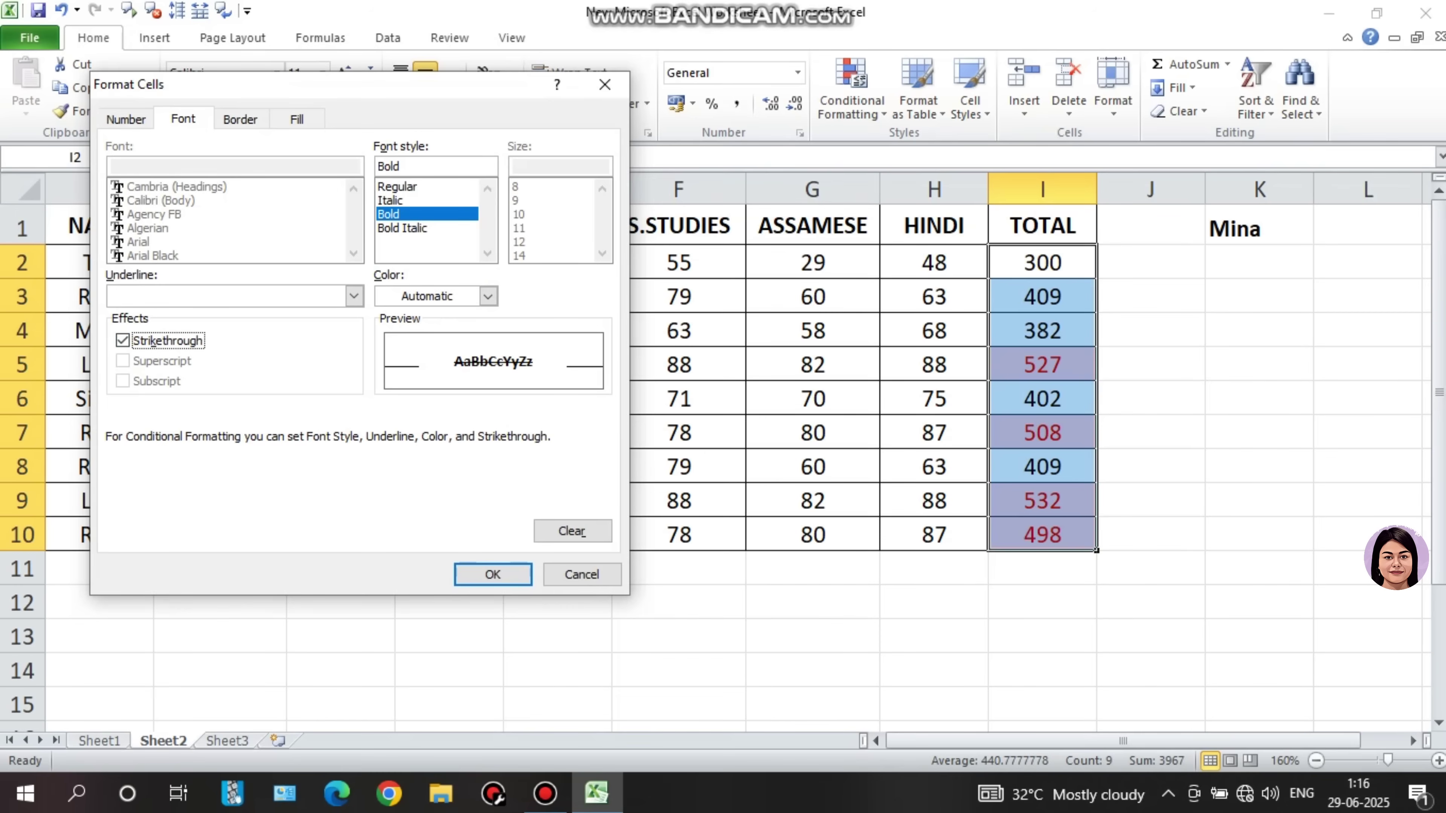
{"action": "left_click", "coordinate": [488, 296]}
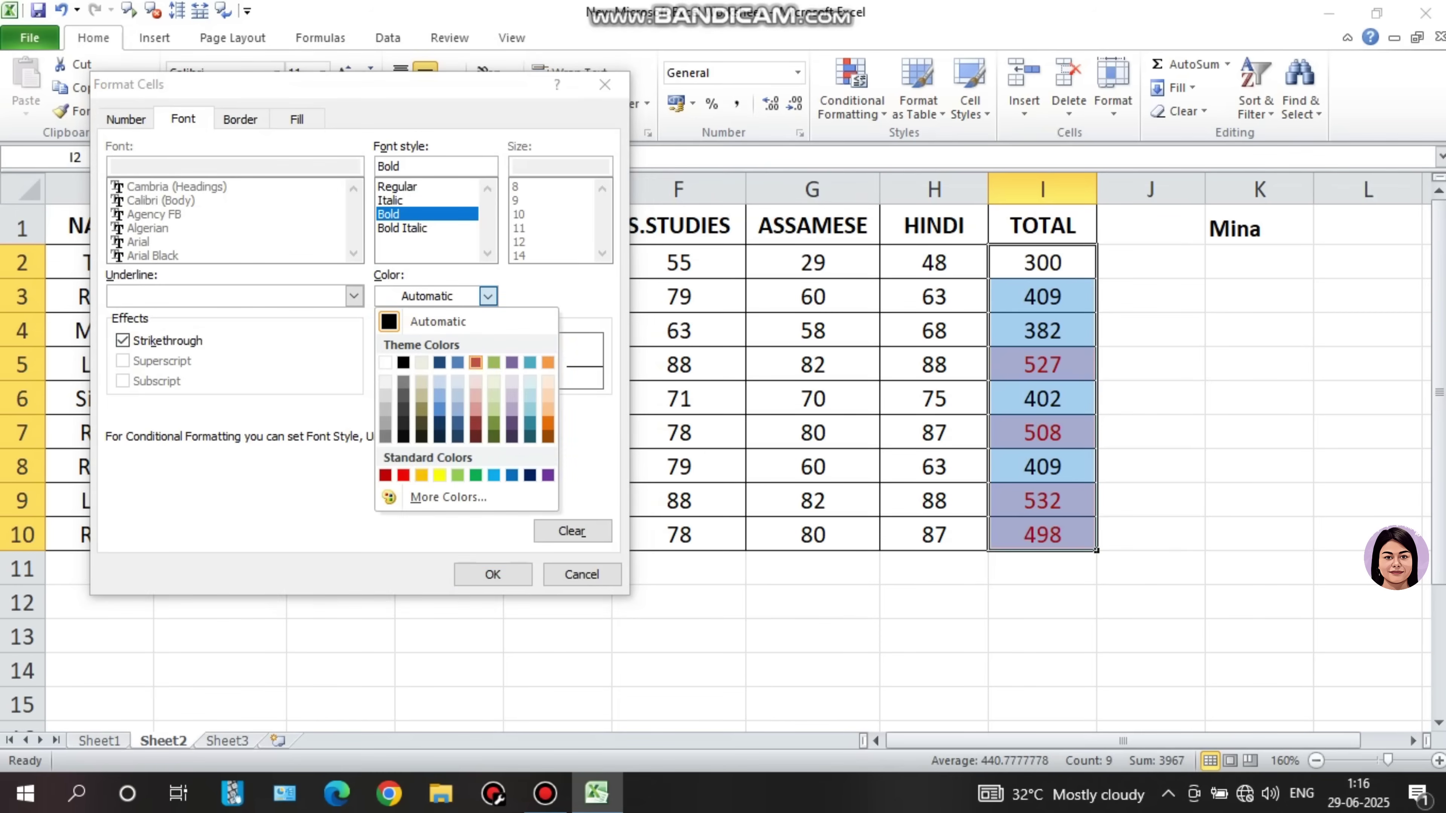
{"action": "left_click", "coordinate": [439, 409]}
{"action": "left_click", "coordinate": [493, 574]}
{"action": "left_click", "coordinate": [403, 392]}
{"action": "left_click", "coordinate": [1150, 397]}
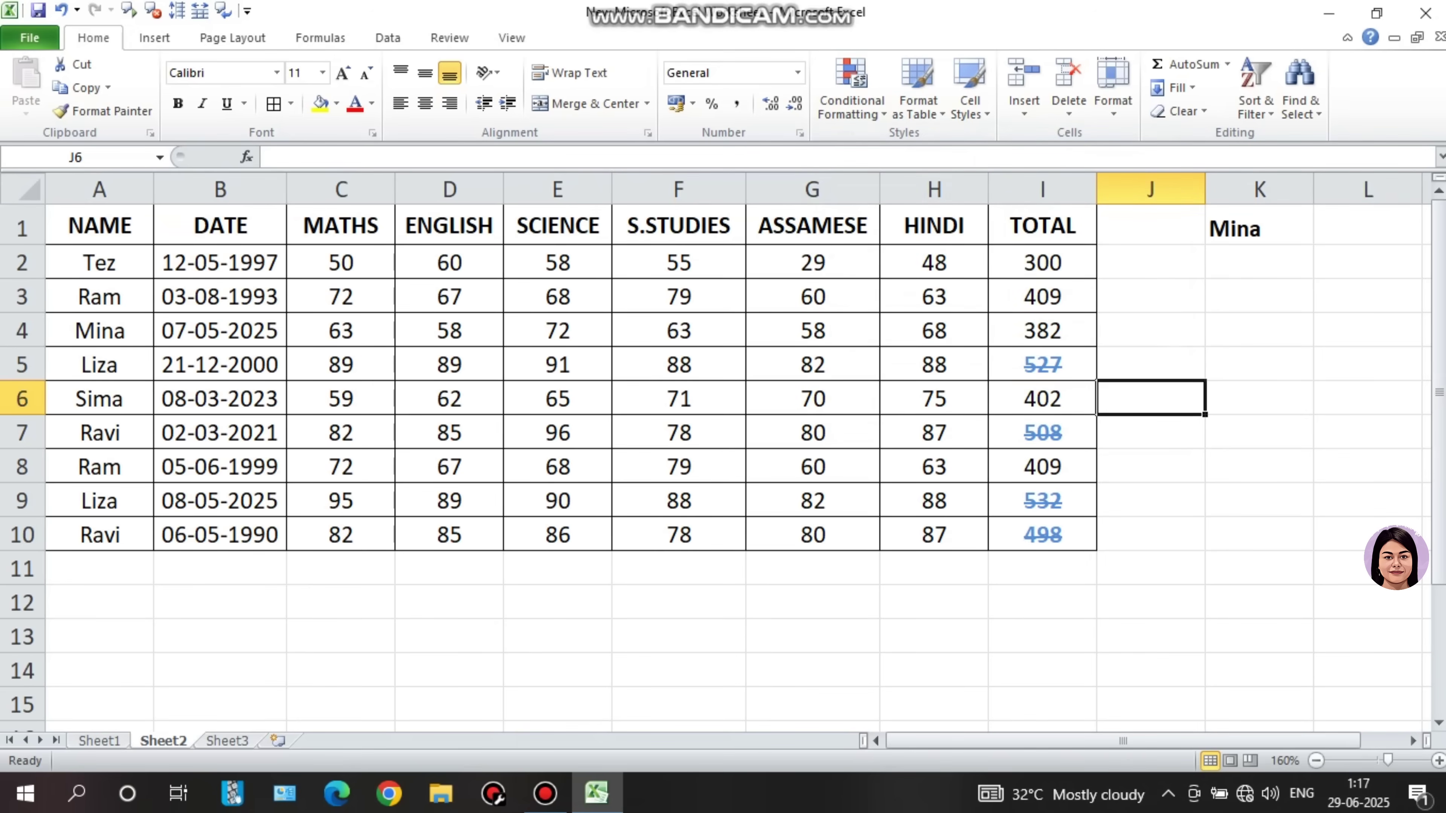
Highlight duplicate names in A2:A10 with Light Red Fill with Dark Red Text.
{"action": "left_click_drag", "start_coordinate": [100, 262], "coordinate": [100, 534]}
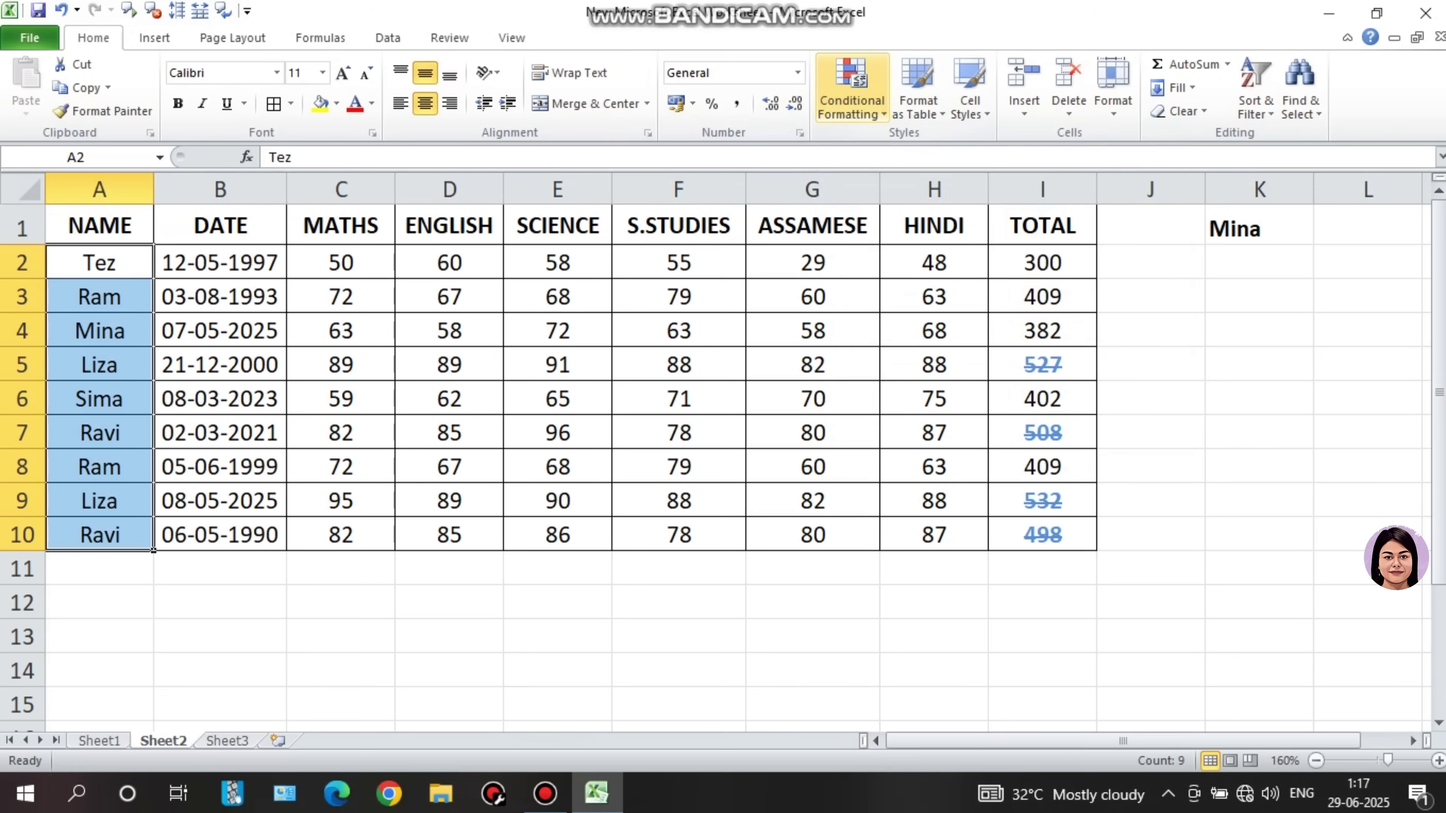
{"action": "left_click", "coordinate": [852, 85]}
{"action": "mouse_move", "coordinate": [922, 149]}
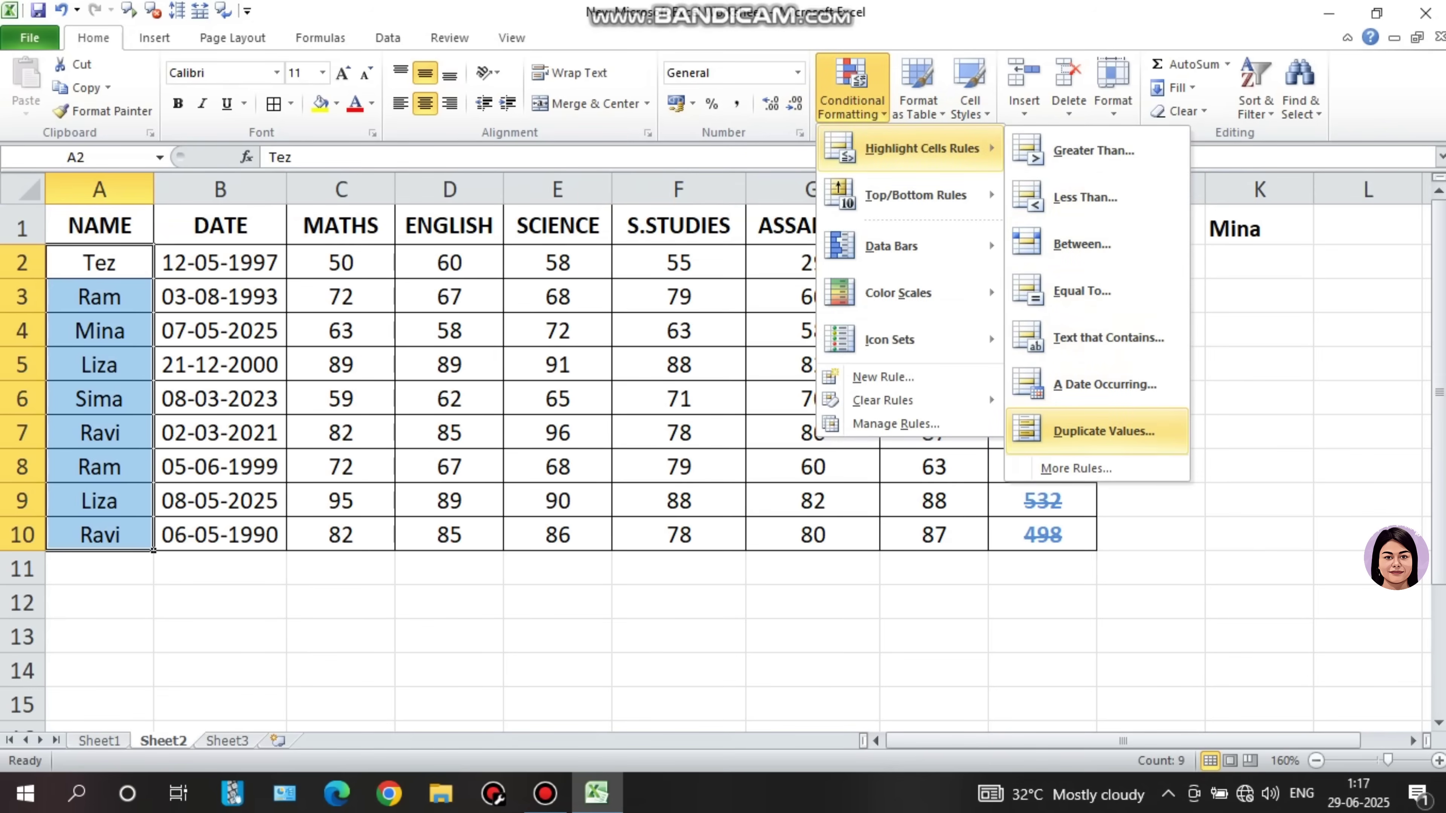
{"action": "left_click", "coordinate": [1093, 431]}
{"action": "left_click", "coordinate": [408, 393]}
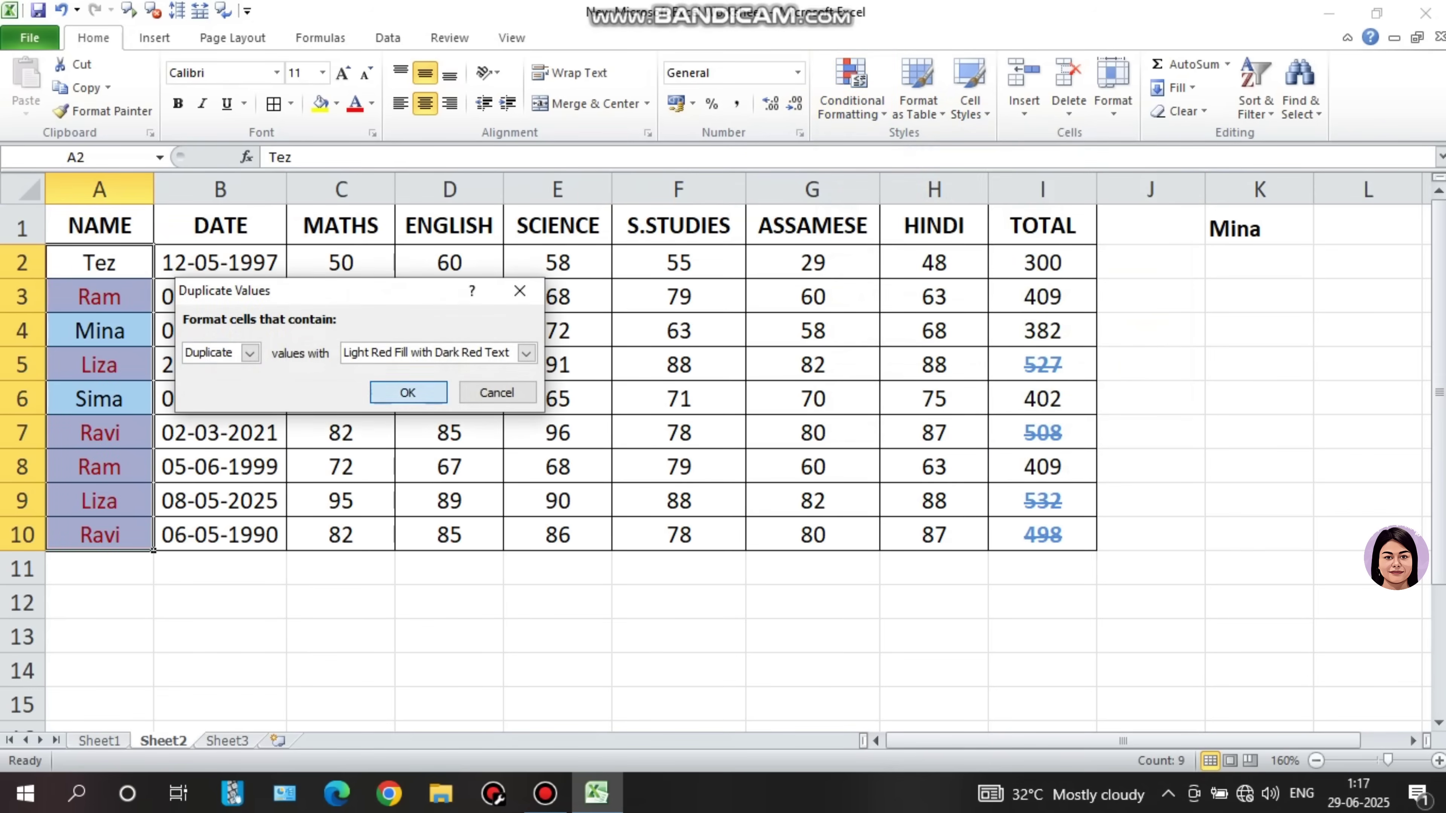
Apply the duplicate-name rule, compare the highlighted matches in column A, and undo the highlighting.
{"action": "left_click", "coordinate": [340, 397]}
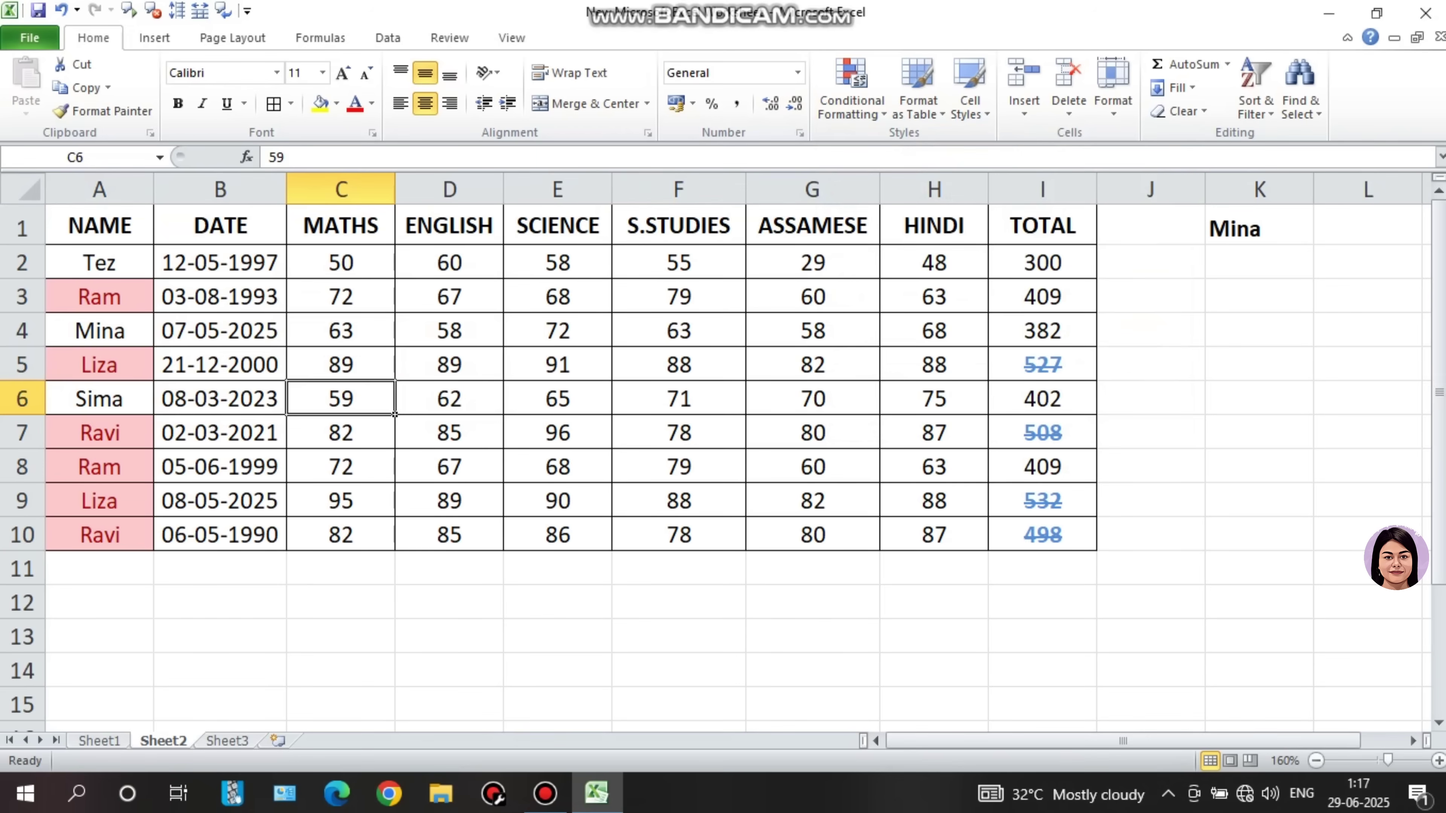
{"action": "left_click", "coordinate": [99, 296]}
{"action": "left_click", "coordinate": [99, 467]}
{"action": "left_click", "coordinate": [99, 433]}
{"action": "left_click", "coordinate": [99, 535]}
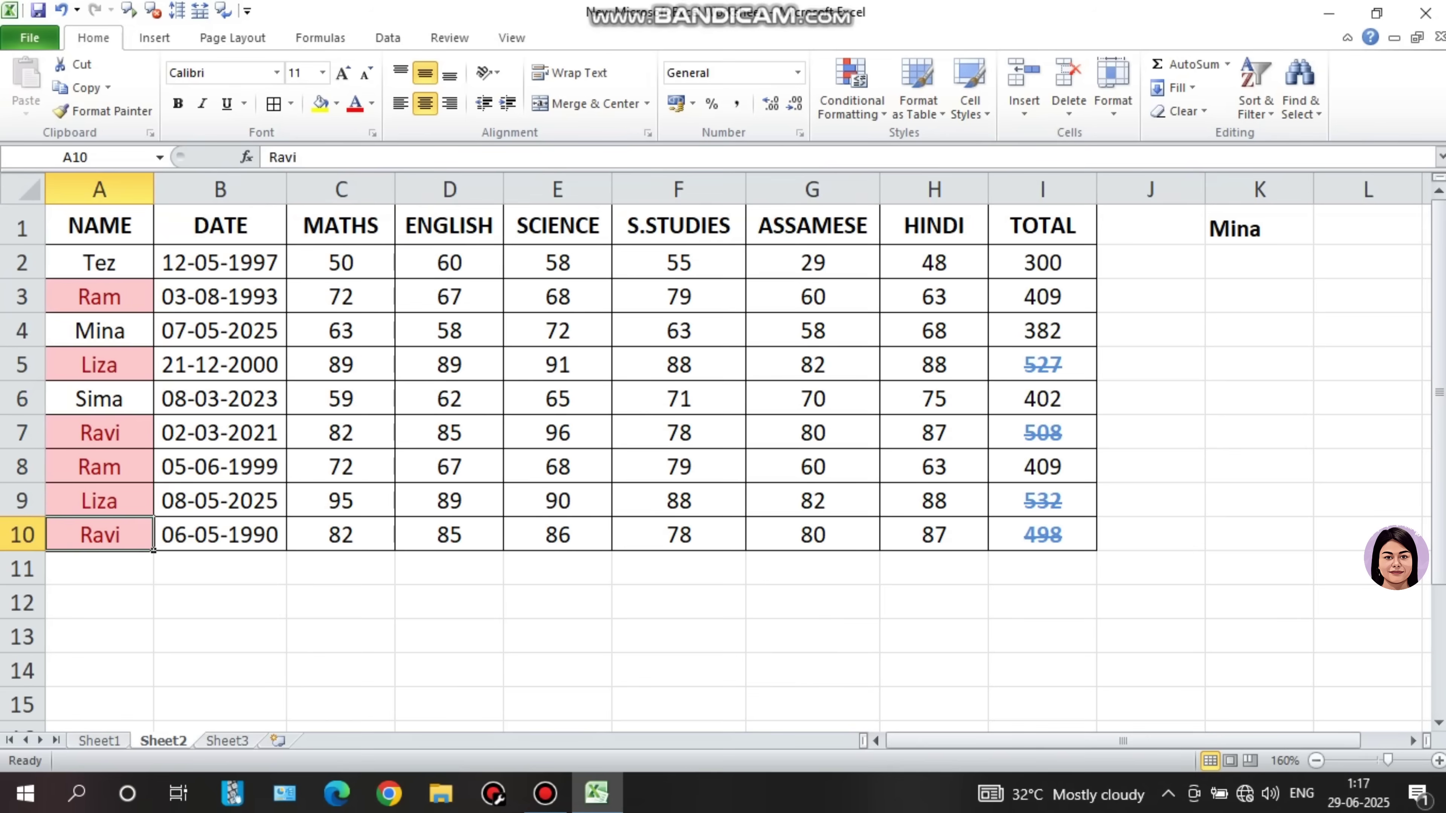
{"action": "key", "text": "ctrl+z"}
{"action": "left_click", "coordinate": [220, 501]}
Set up a Duplicate Values rule on the names in A2:A10 and switch it to format Unique values.
{"action": "left_click_drag", "start_coordinate": [99, 263], "coordinate": [99, 534]}
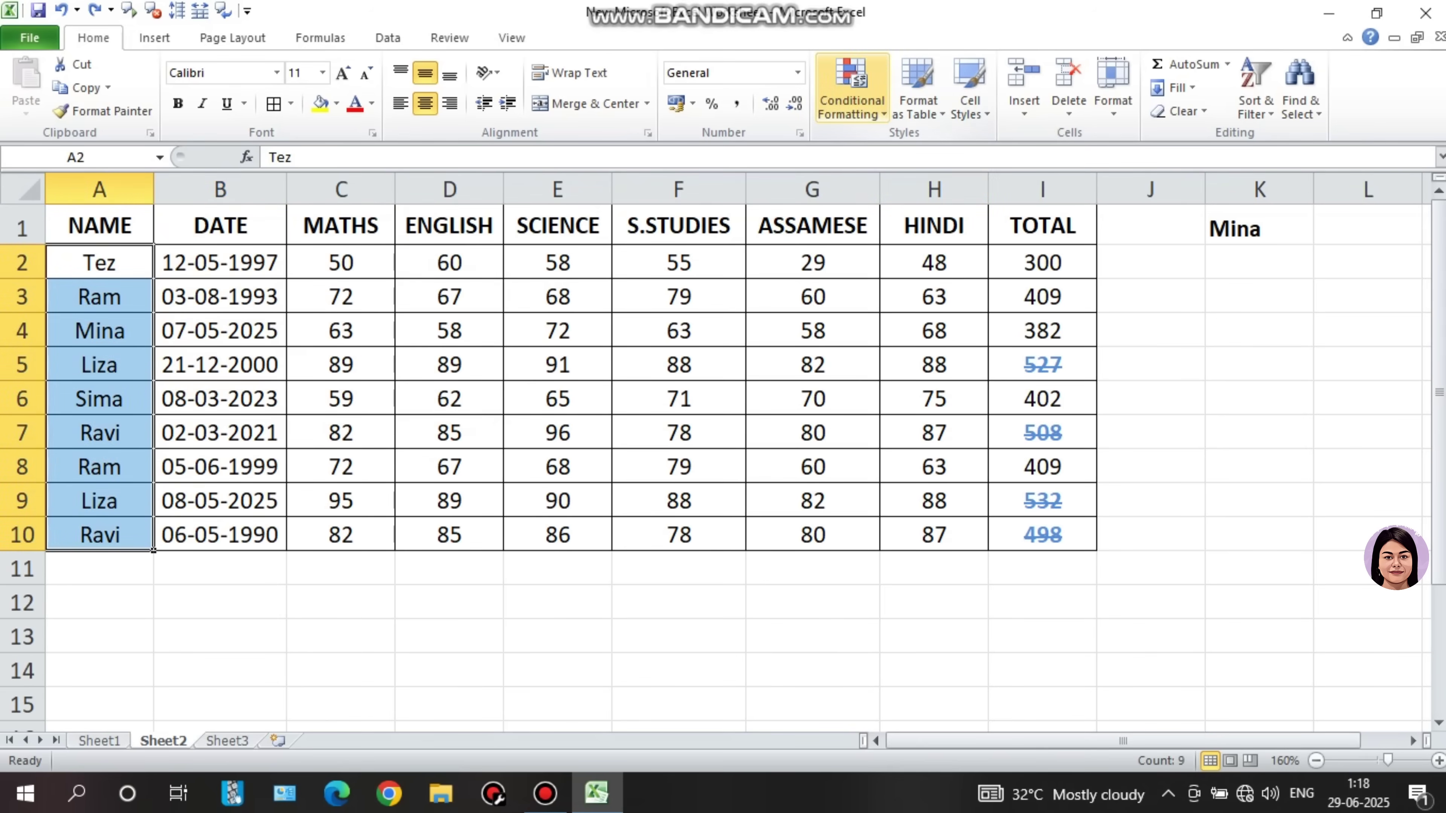
{"action": "left_click", "coordinate": [852, 85]}
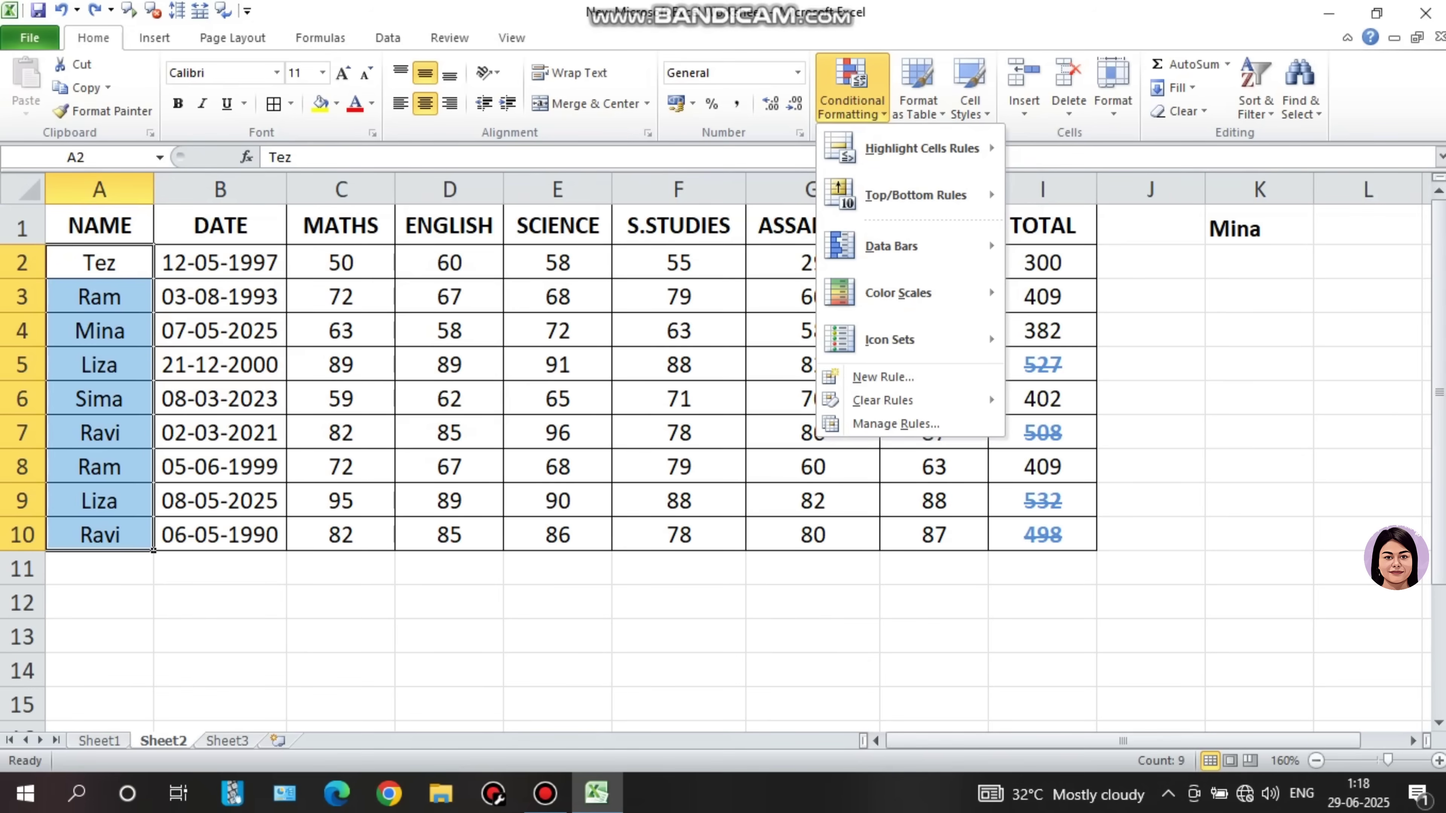
{"action": "key", "text": "Down"}
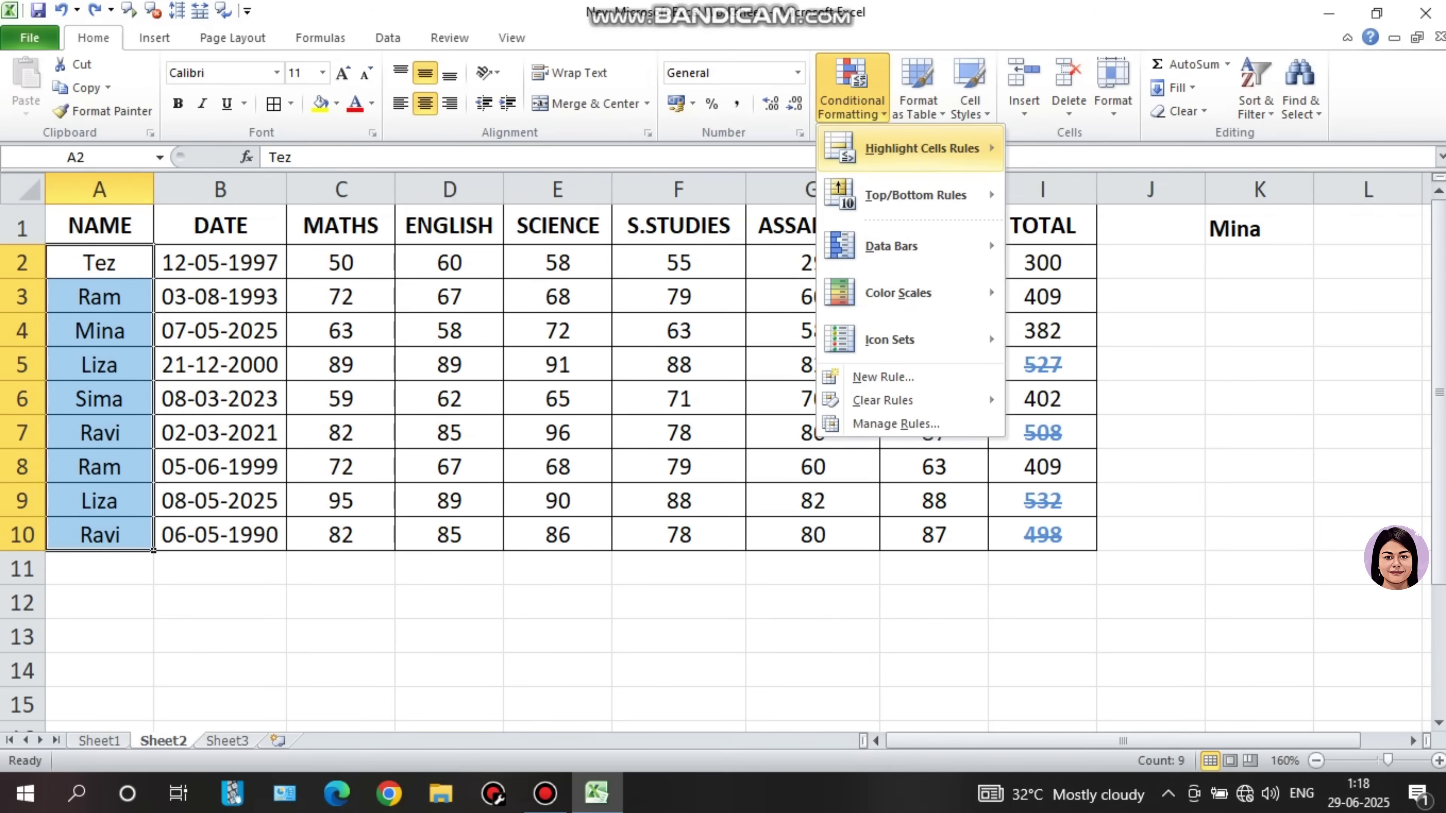
{"action": "key", "text": "Right"}
{"action": "key", "text": "Down"}
{"action": "key", "text": "Down"}
{"action": "key", "text": "Down"}
{"action": "key", "text": "Down"}
{"action": "key", "text": "Down"}
{"action": "key", "text": "Down"}
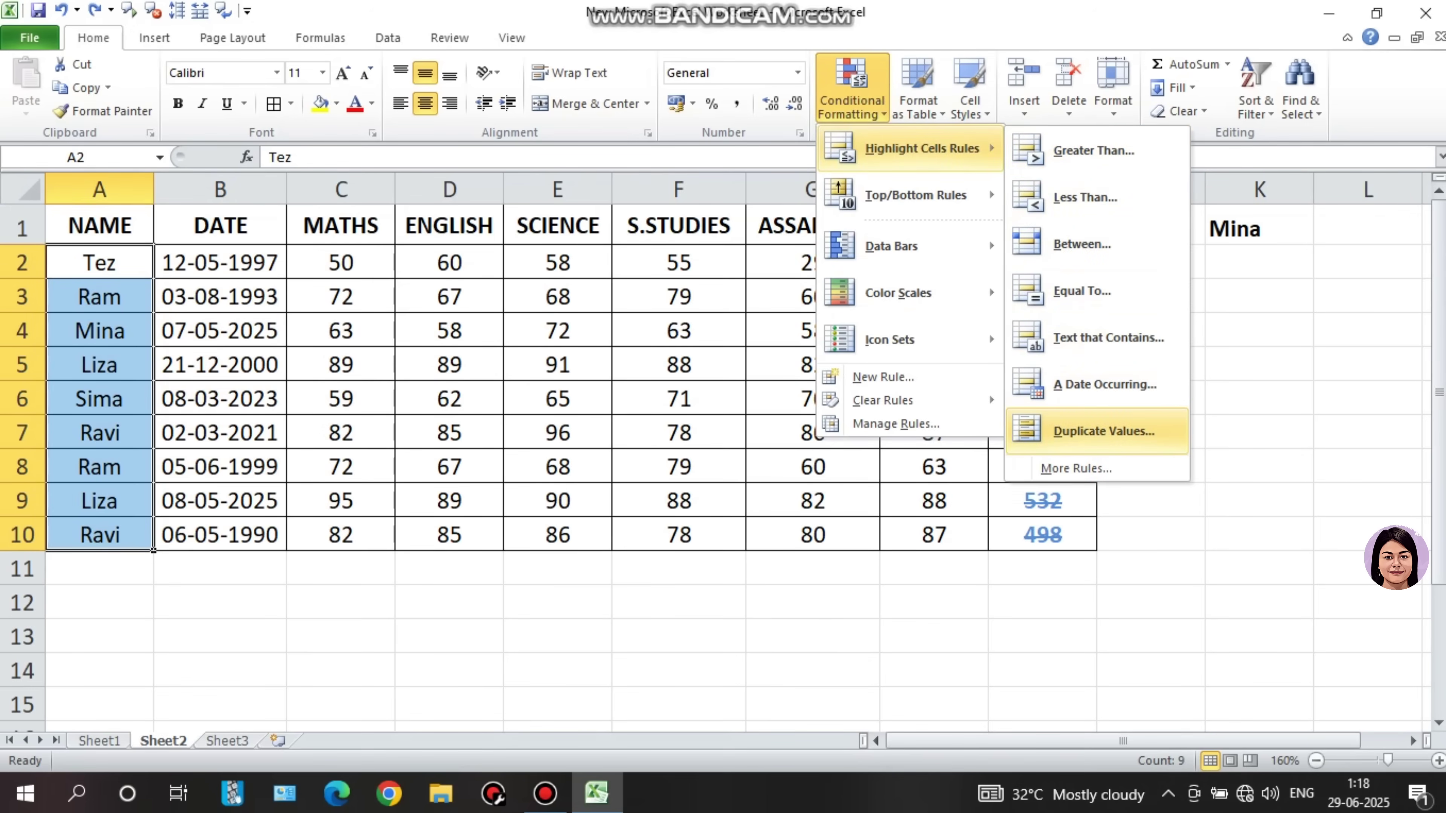
{"action": "key", "text": "Return"}
{"action": "key", "text": "alt+Down"}
{"action": "key", "text": "Down"}
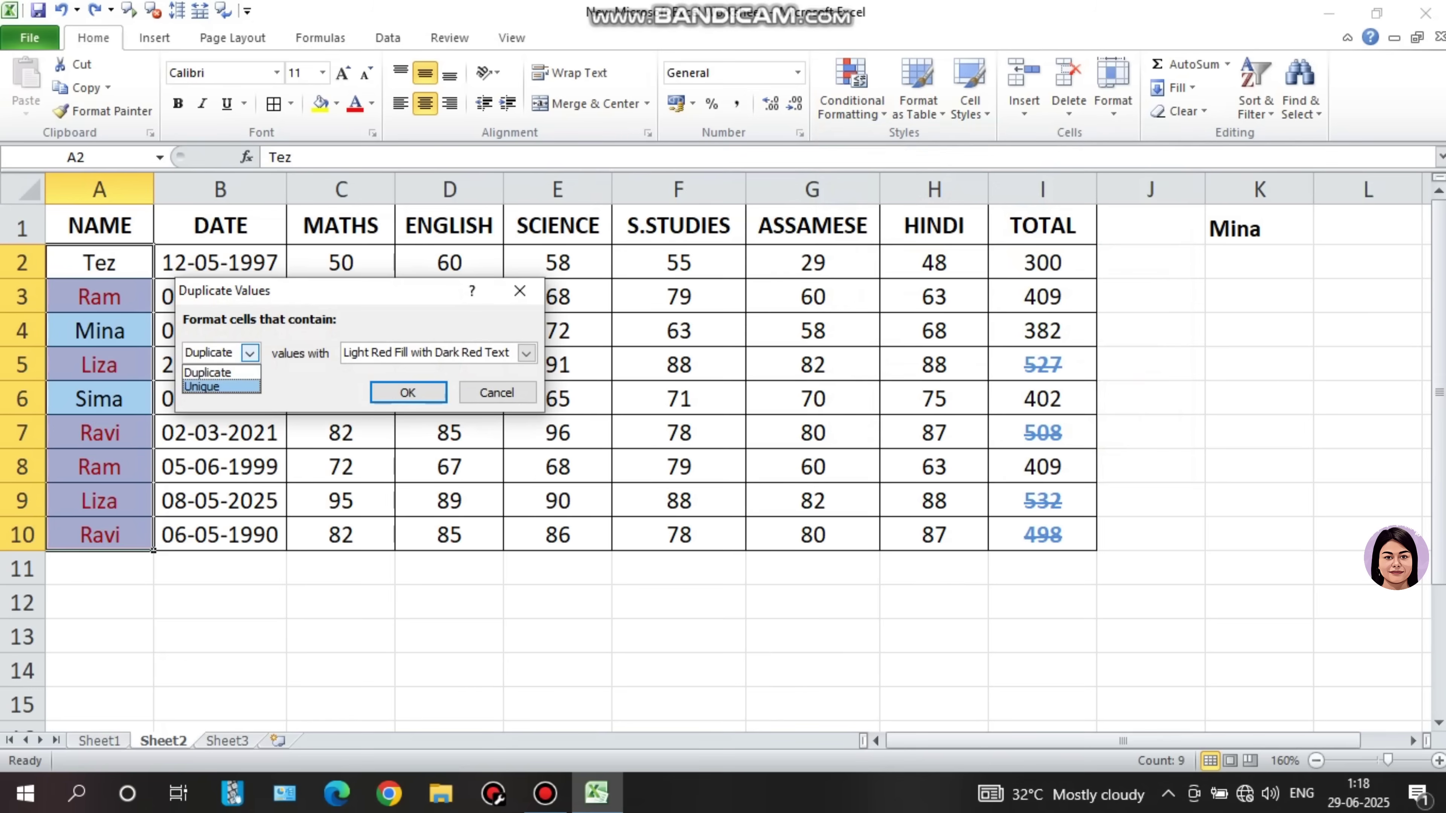
{"action": "key", "text": "Return"}
Format the unique names with Green Fill with Dark Green Text and apply the rule.
{"action": "left_click", "coordinate": [527, 352]}
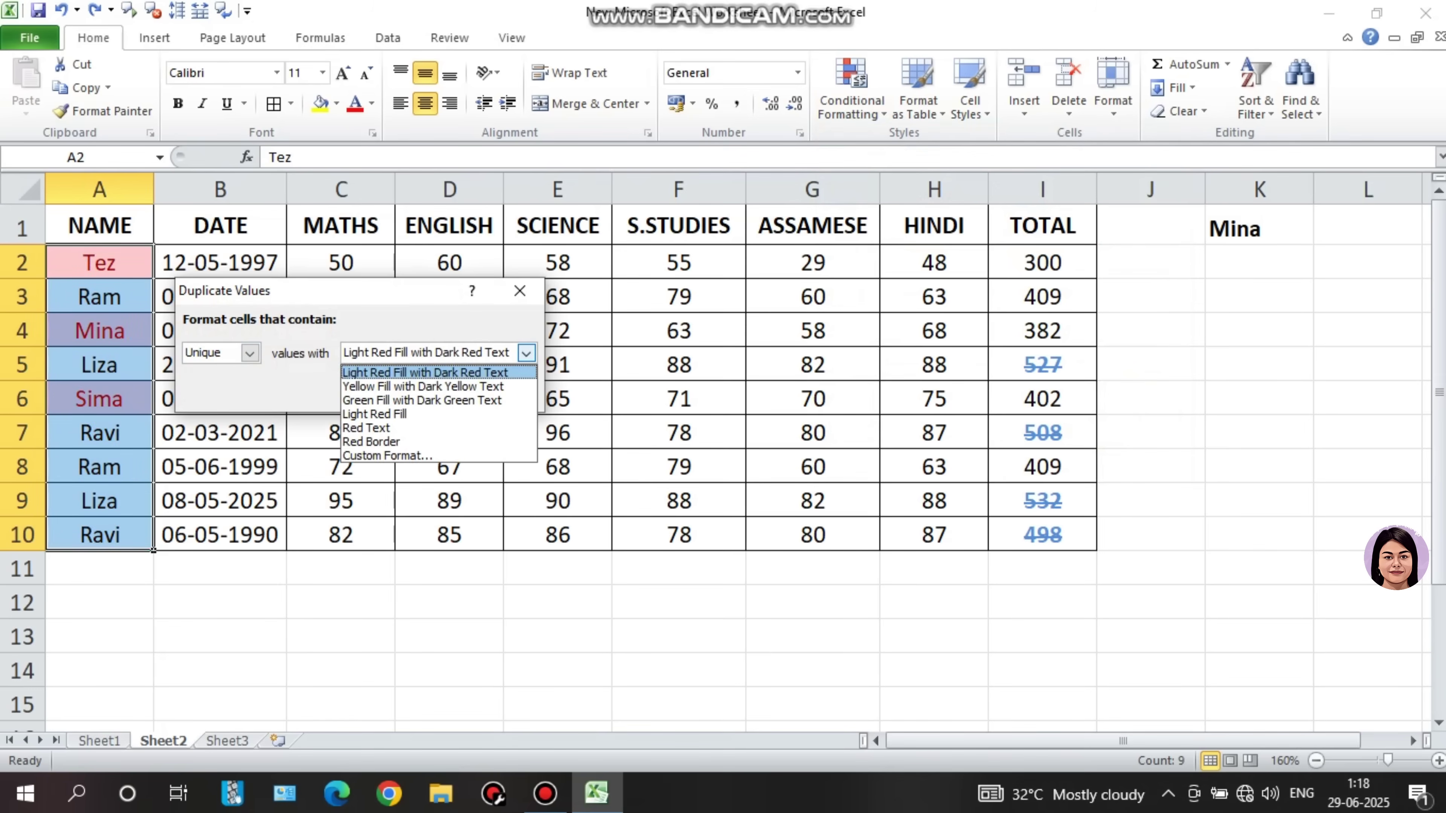
{"action": "key", "text": "Down"}
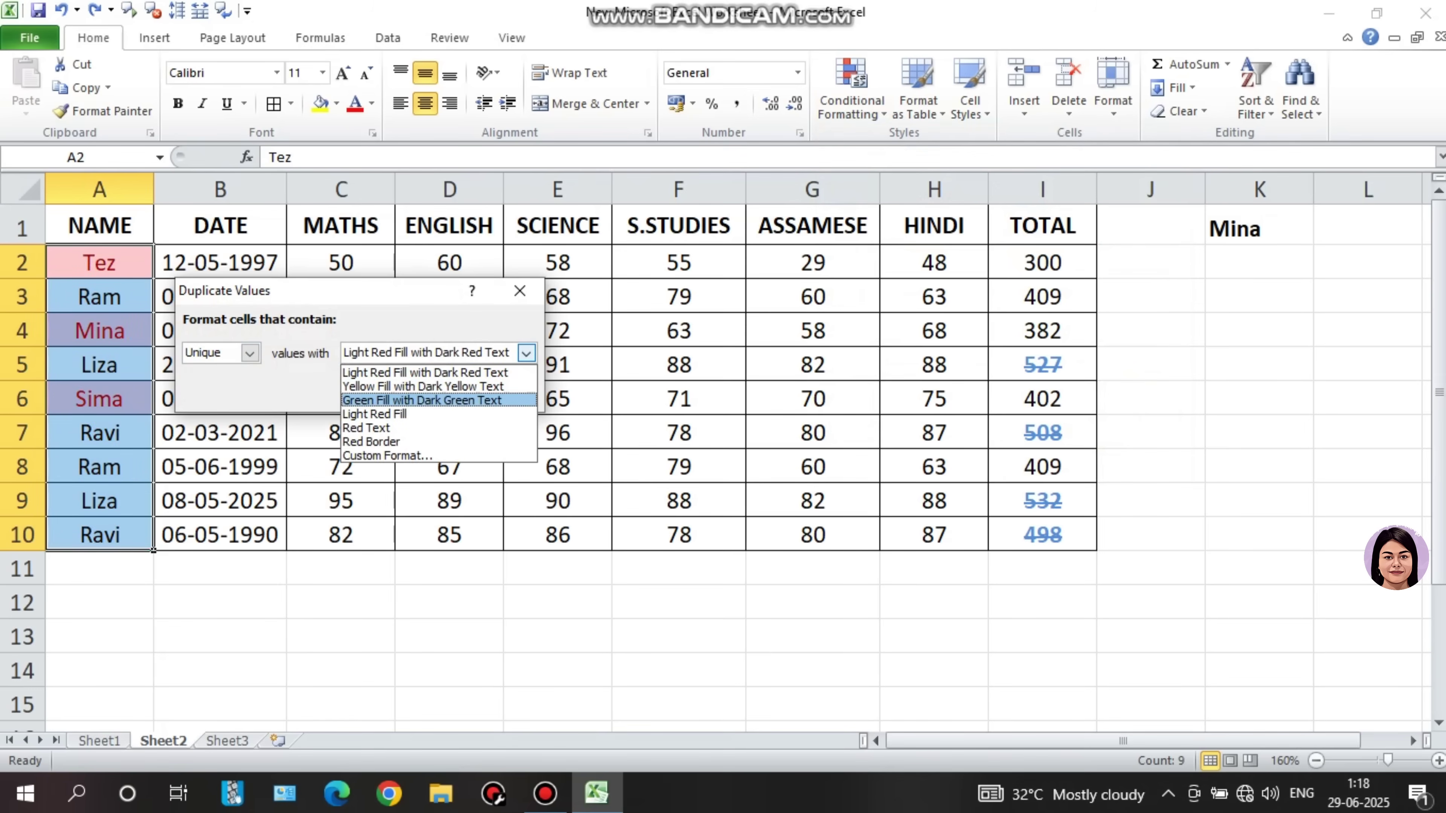
{"action": "left_click", "coordinate": [422, 400]}
{"action": "left_click", "coordinate": [407, 392]}
{"action": "left_click", "coordinate": [340, 636]}
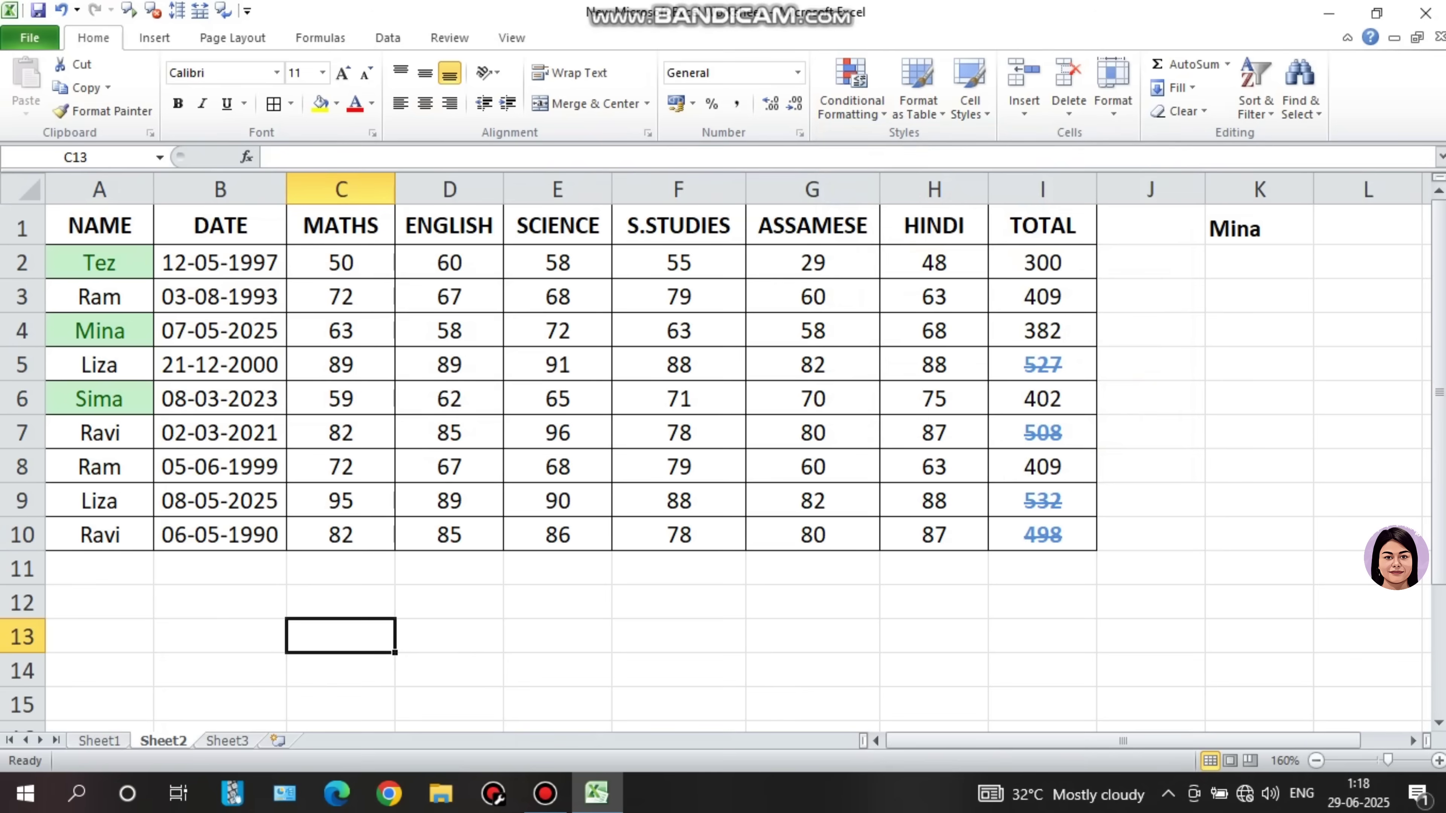
Clear all conditional formatting rules from the entire sheet.
{"action": "left_click", "coordinate": [852, 86]}
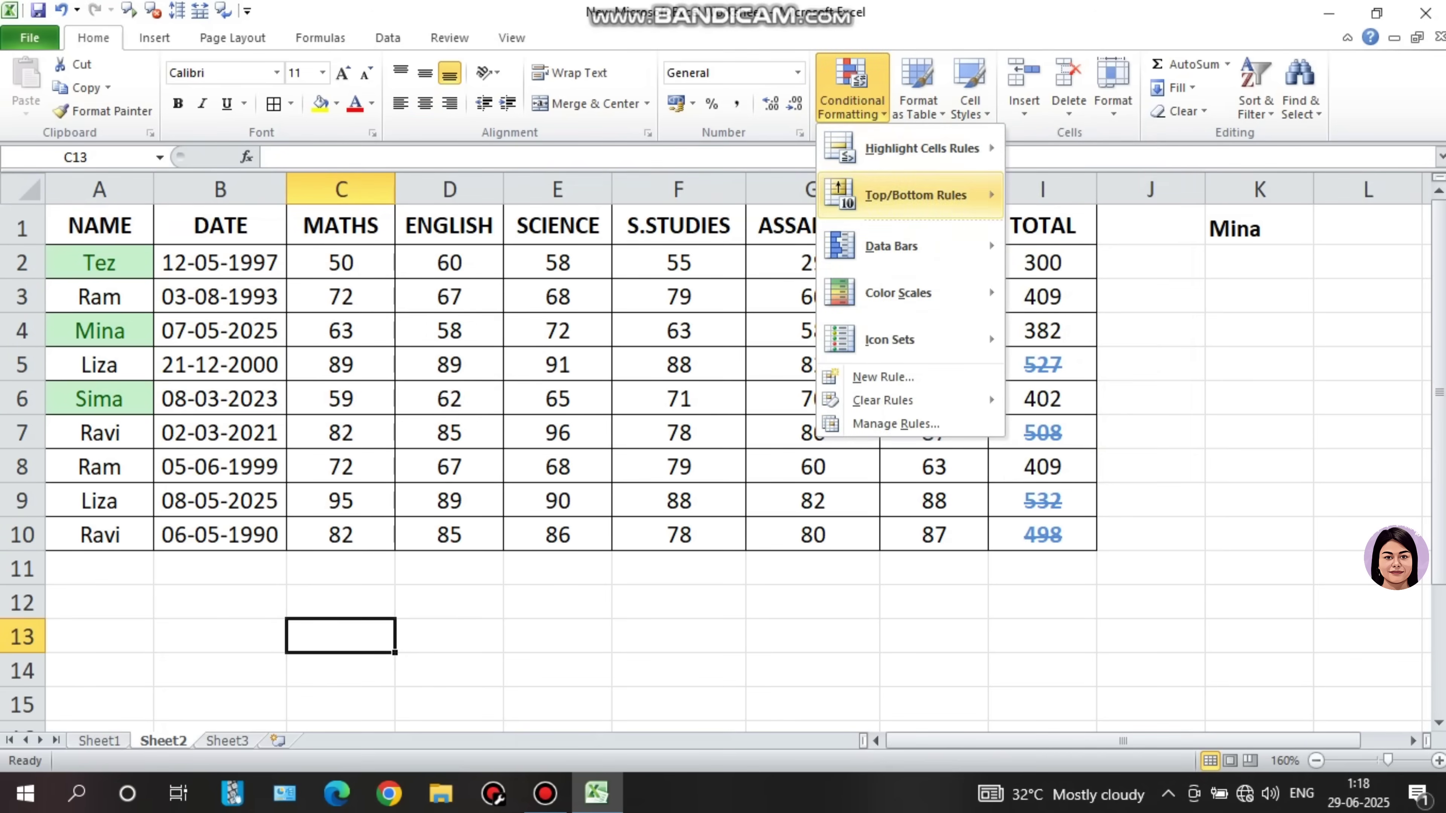
{"action": "mouse_move", "coordinate": [911, 400]}
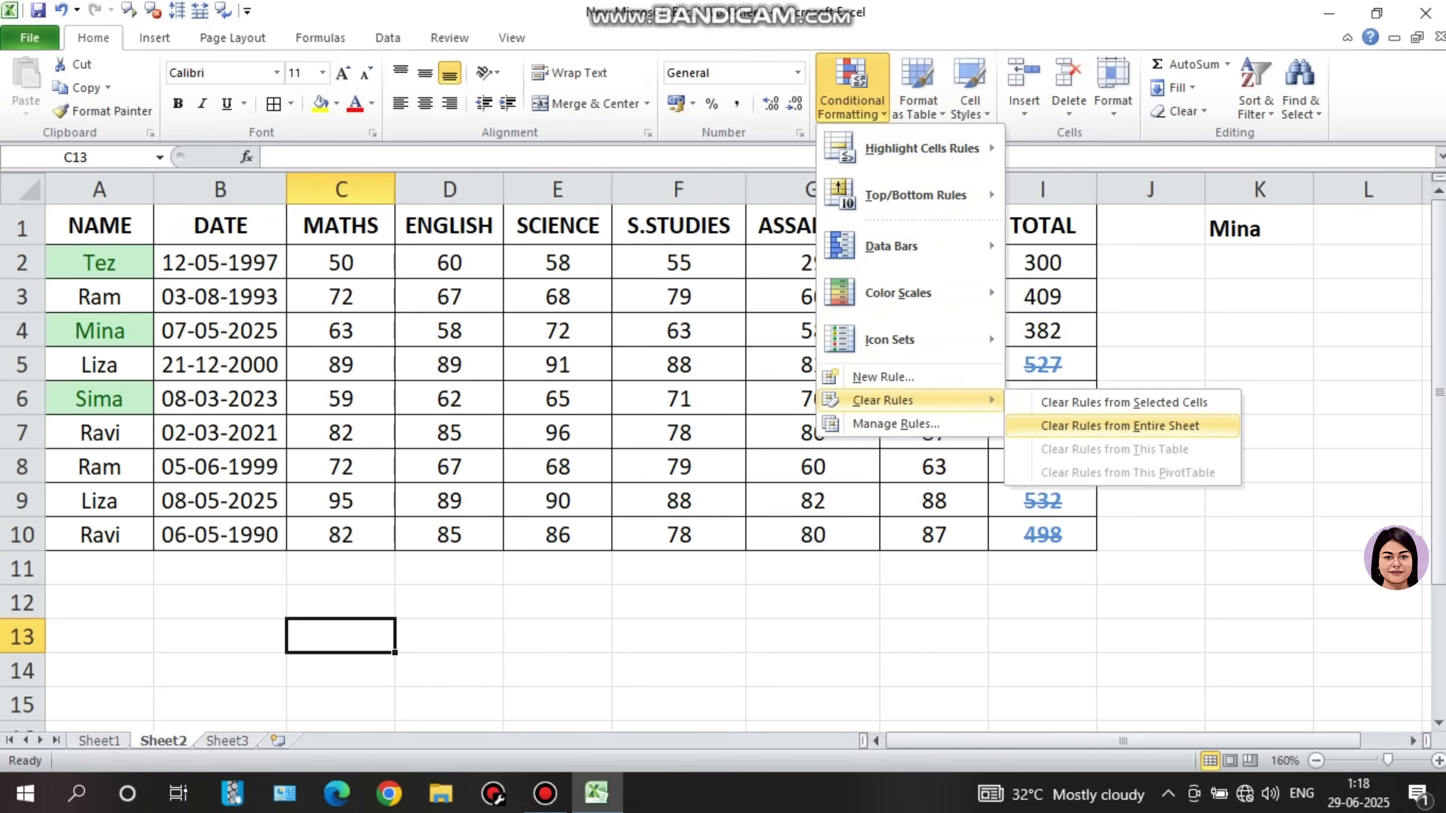
{"action": "left_click", "coordinate": [1120, 426]}
{"action": "left_click", "coordinate": [812, 568]}
Apply blue gradient-fill data bars to the TOTAL values in I2:I10.
{"action": "left_click", "coordinate": [852, 86]}
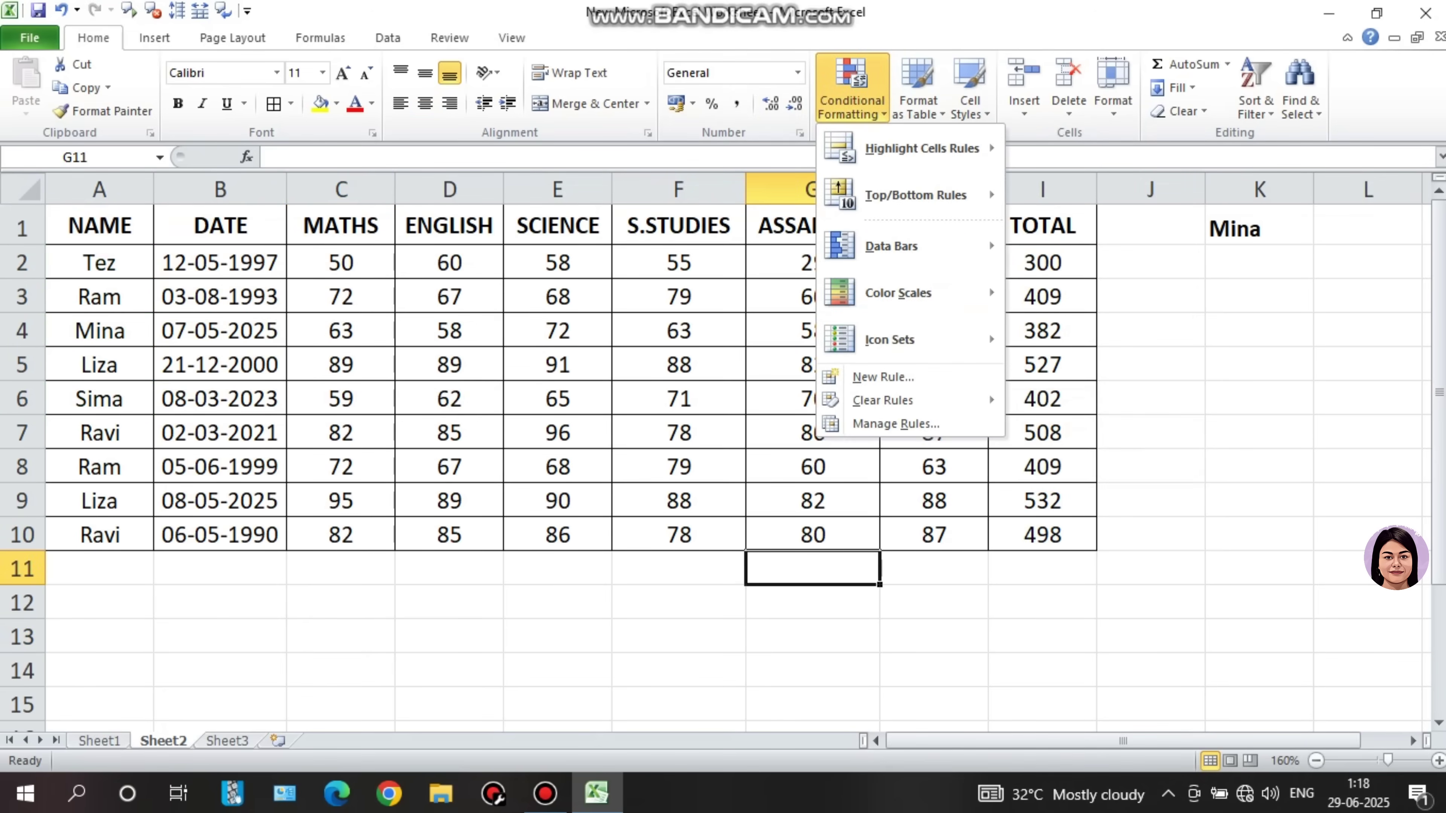
{"action": "mouse_move", "coordinate": [911, 246]}
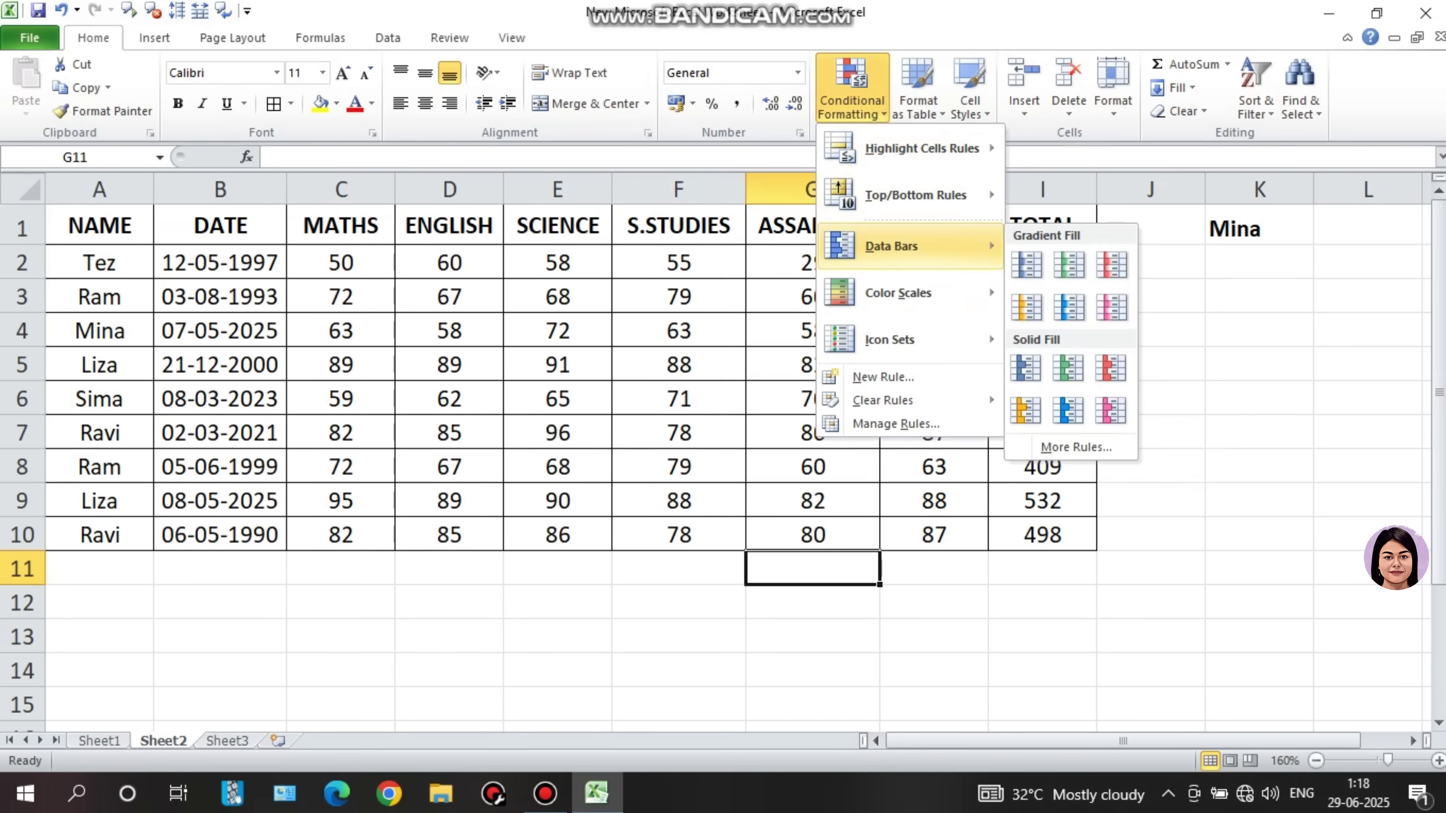
{"action": "mouse_move", "coordinate": [911, 292]}
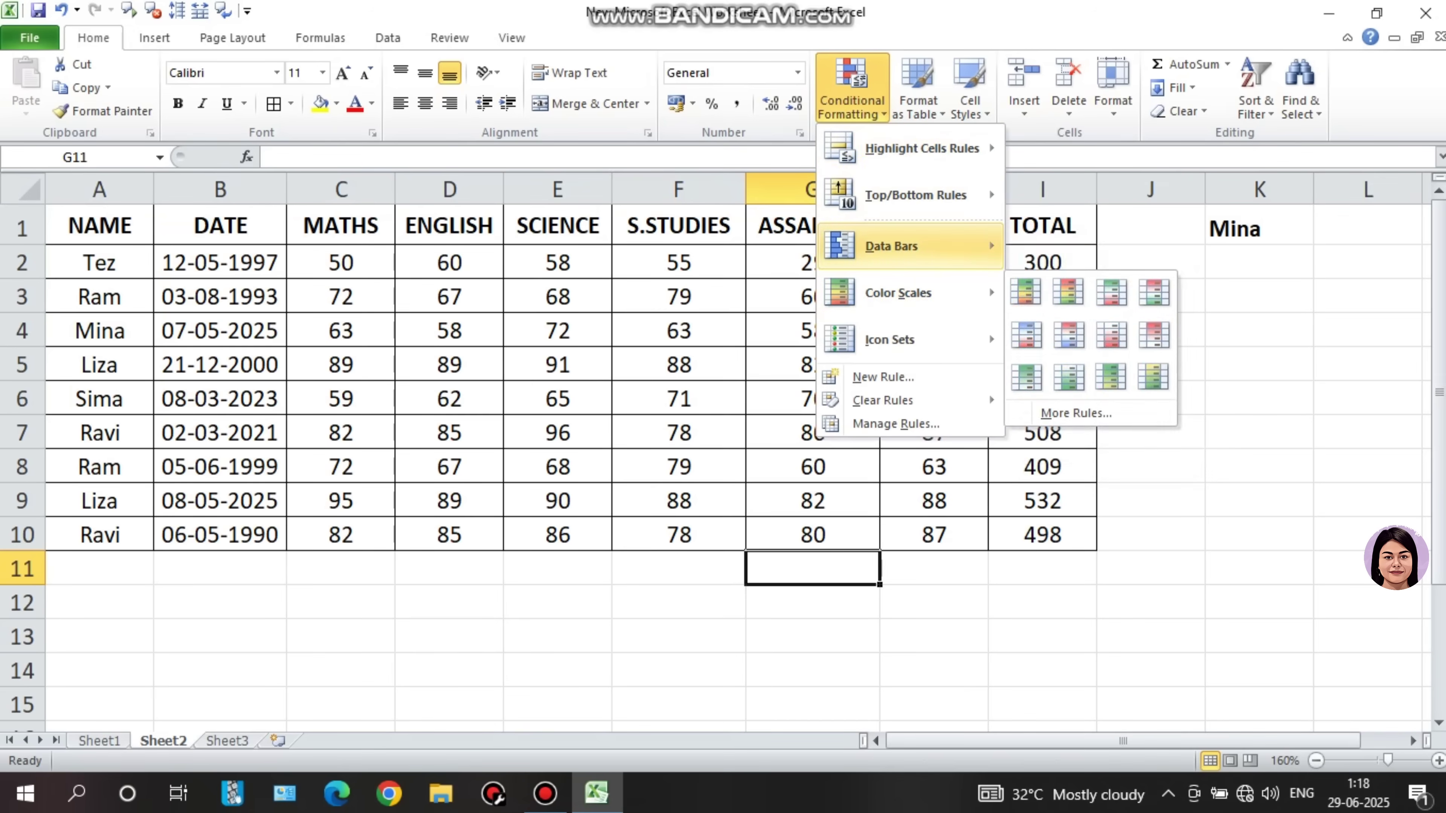
{"action": "left_click", "coordinate": [1190, 273]}
{"action": "left_click", "coordinate": [1042, 262]}
{"action": "left_click_drag", "start_coordinate": [1042, 263], "coordinate": [1042, 541]}
{"action": "left_click", "coordinate": [852, 86]}
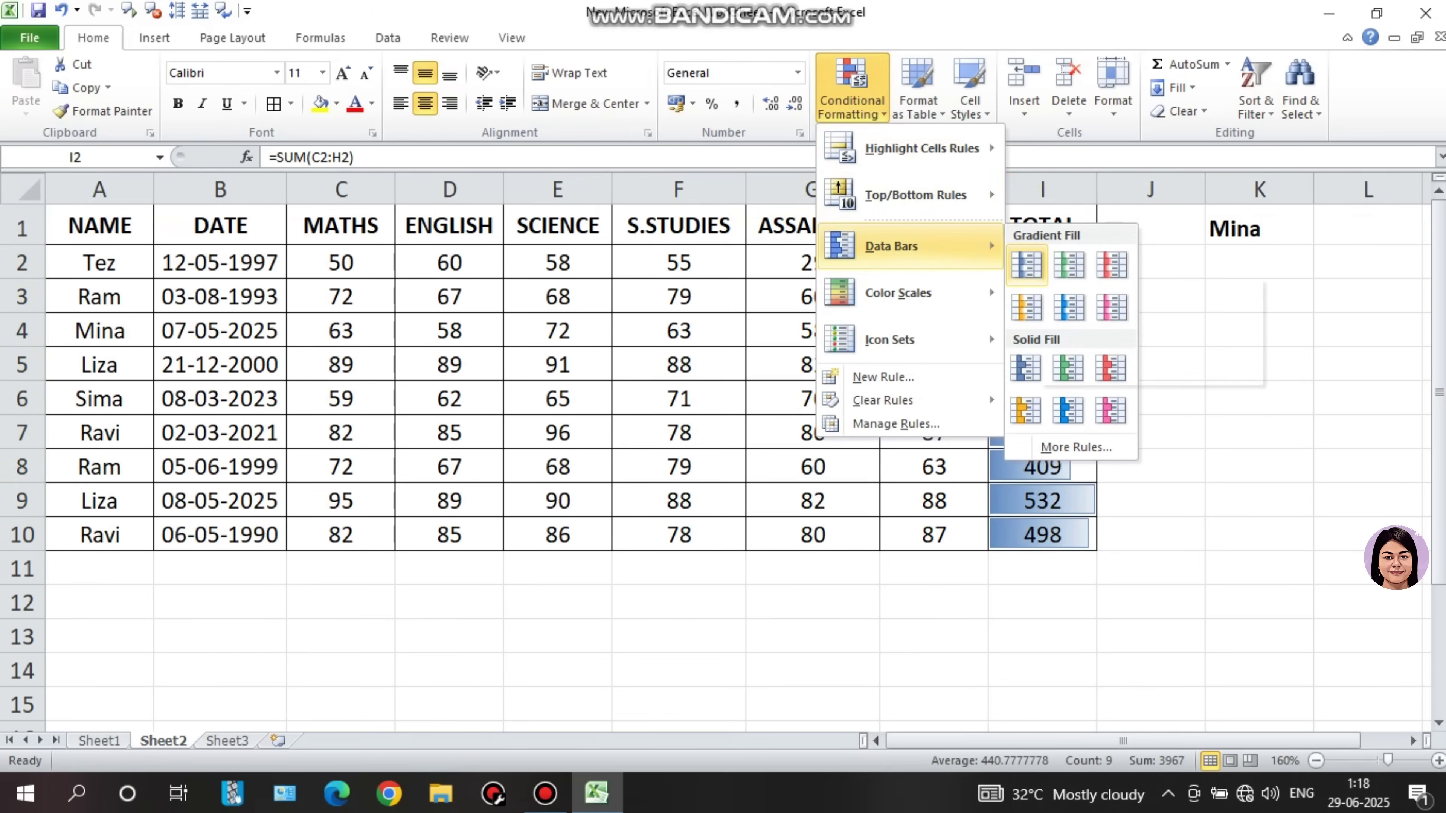
{"action": "left_click", "coordinate": [1026, 264]}
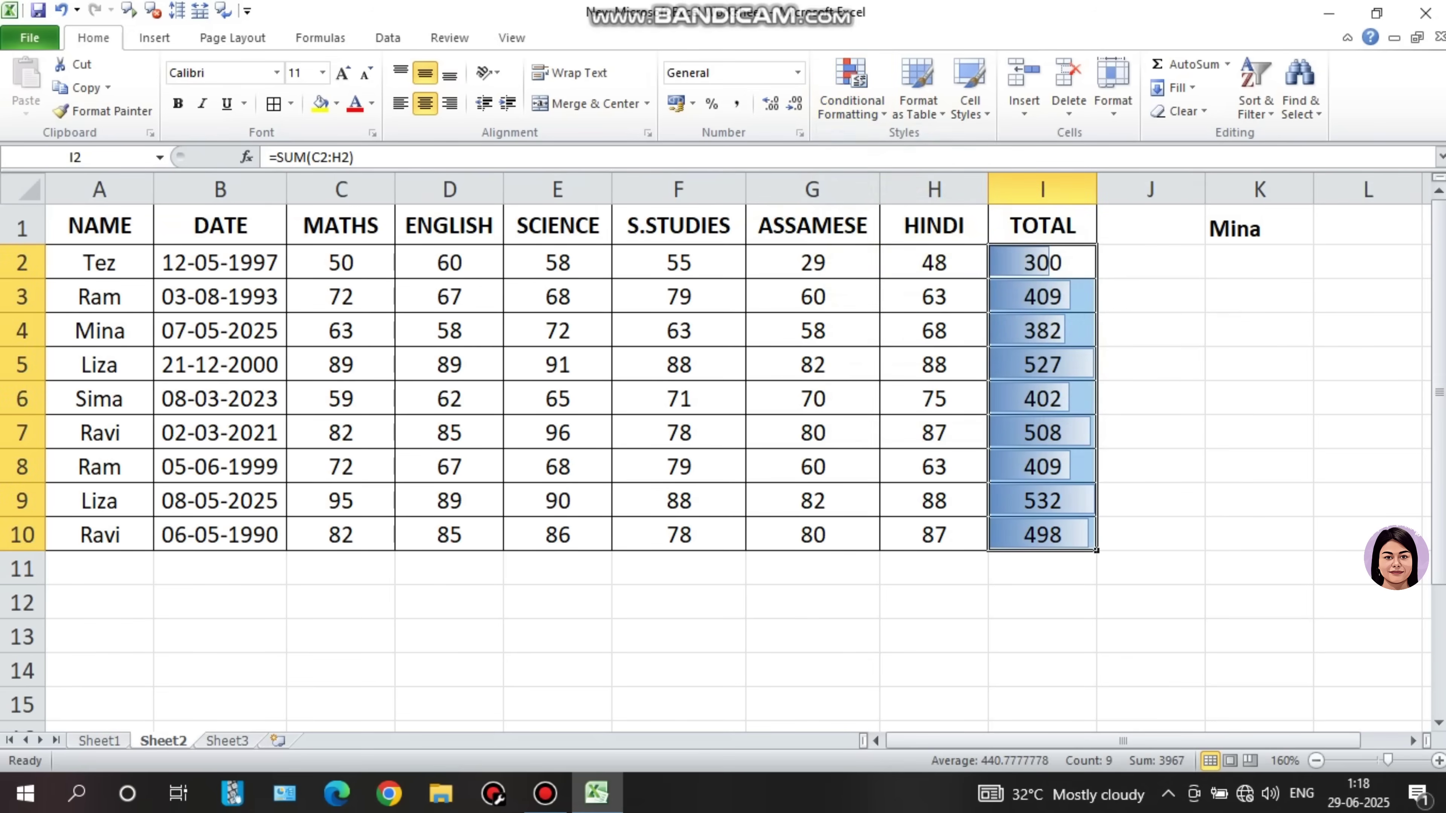
{"action": "left_click", "coordinate": [1151, 398]}
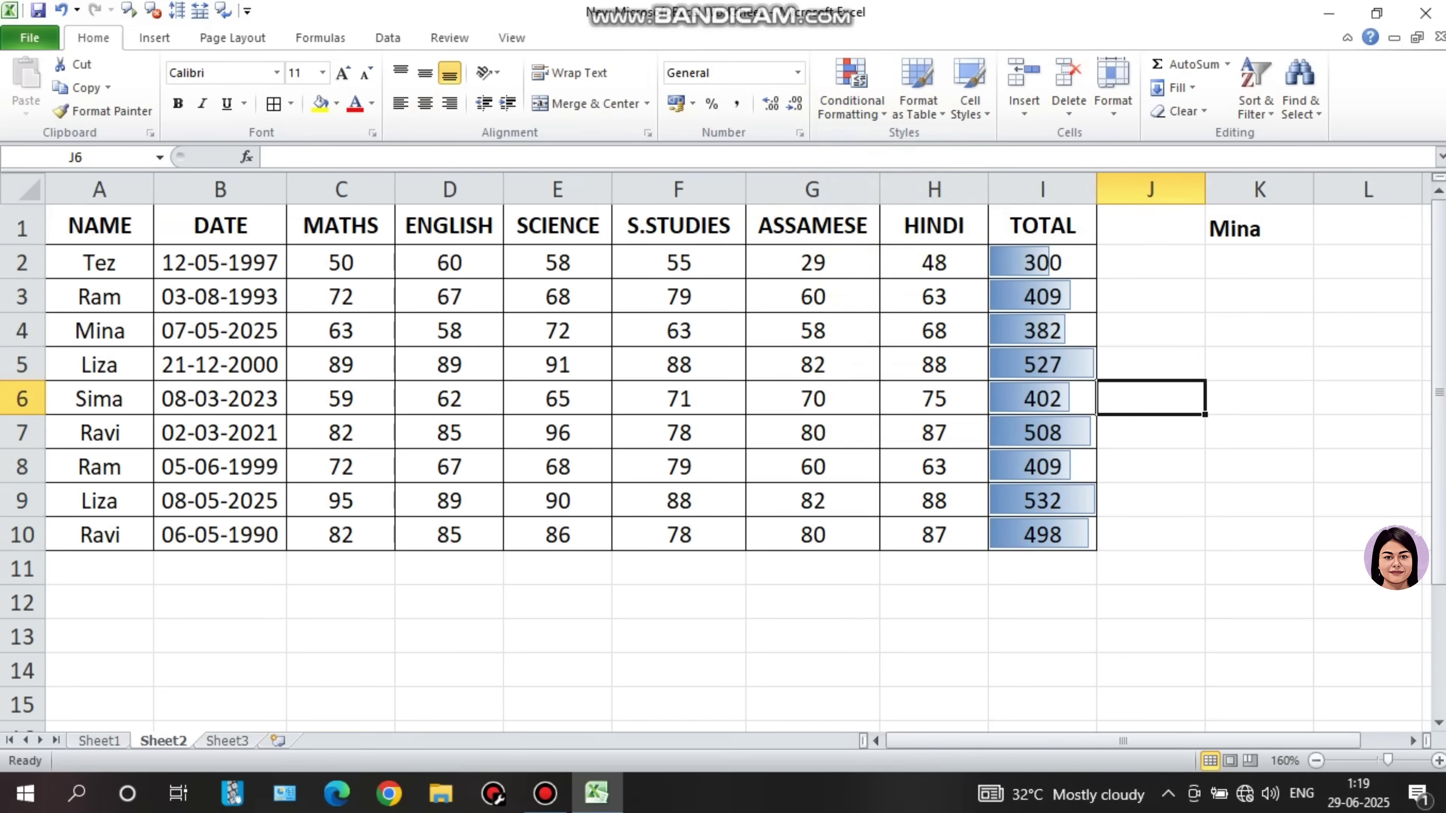
Switch the TOTAL data bars in I2:I10 to a solid red fill and clear the rules from those selected cells.
{"action": "left_click_drag", "start_coordinate": [1042, 263], "coordinate": [1042, 535]}
{"action": "left_click", "coordinate": [852, 91]}
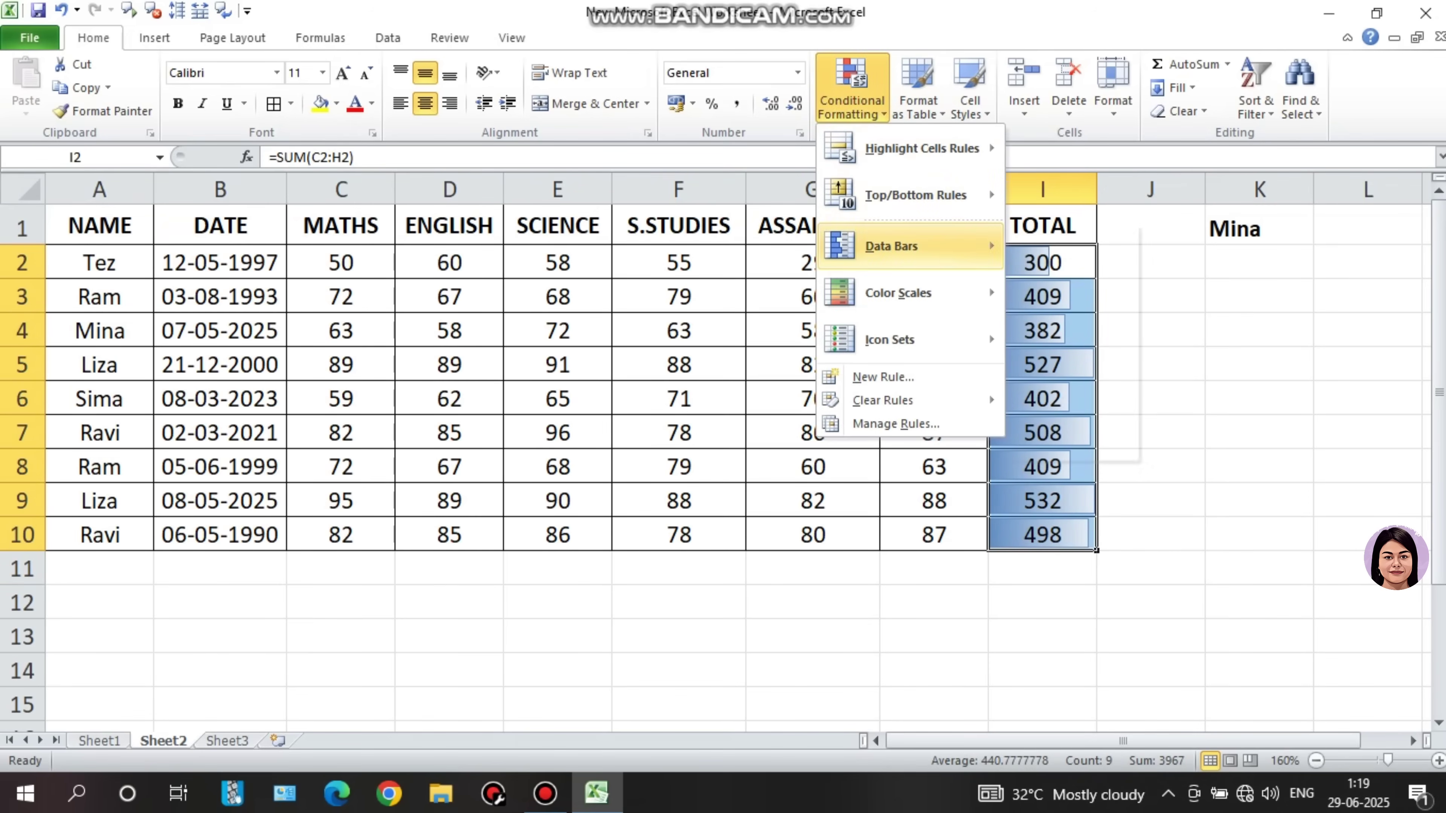
{"action": "mouse_move", "coordinate": [911, 246]}
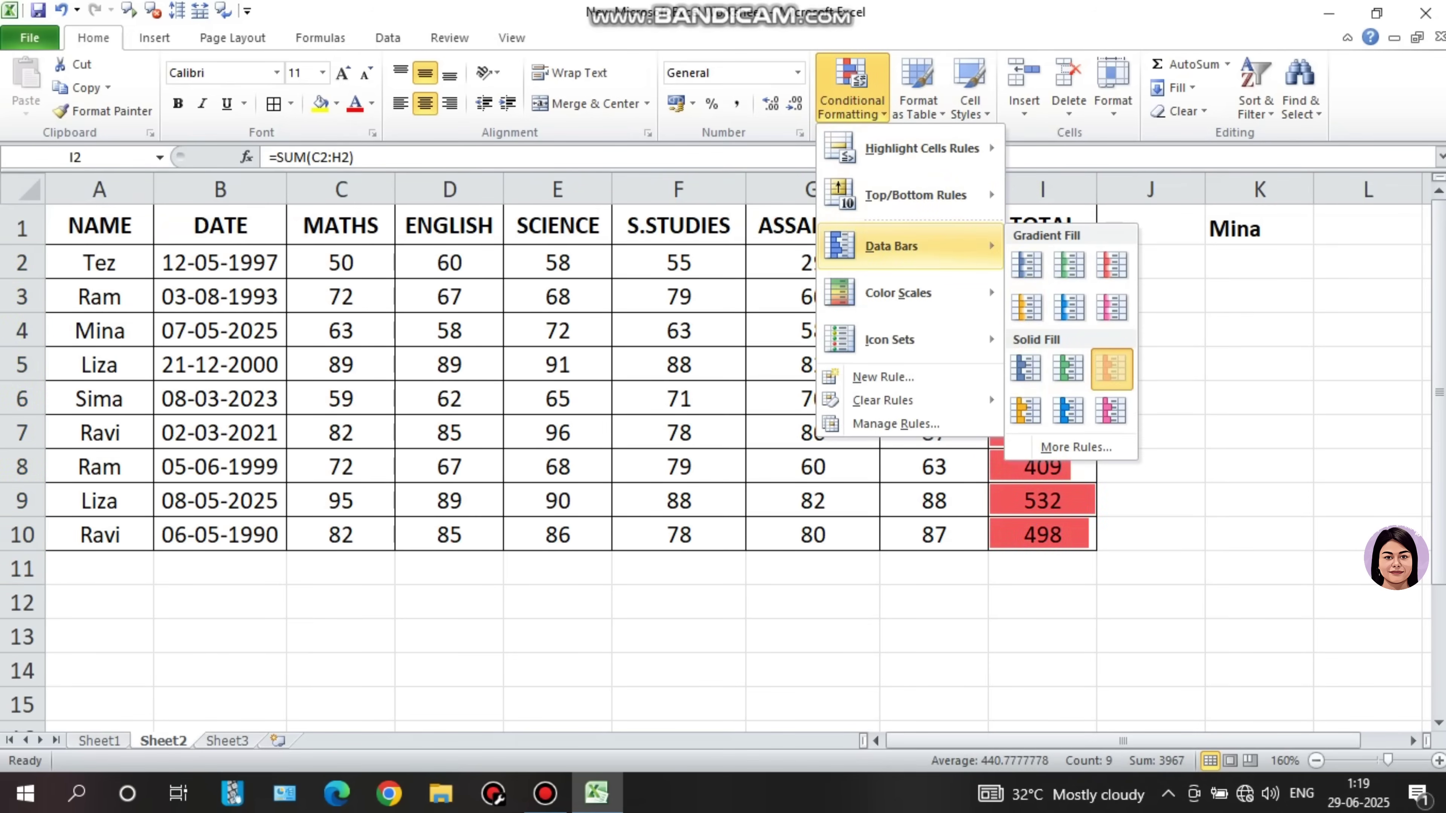
{"action": "left_click", "coordinate": [1110, 368]}
{"action": "left_click", "coordinate": [1150, 364]}
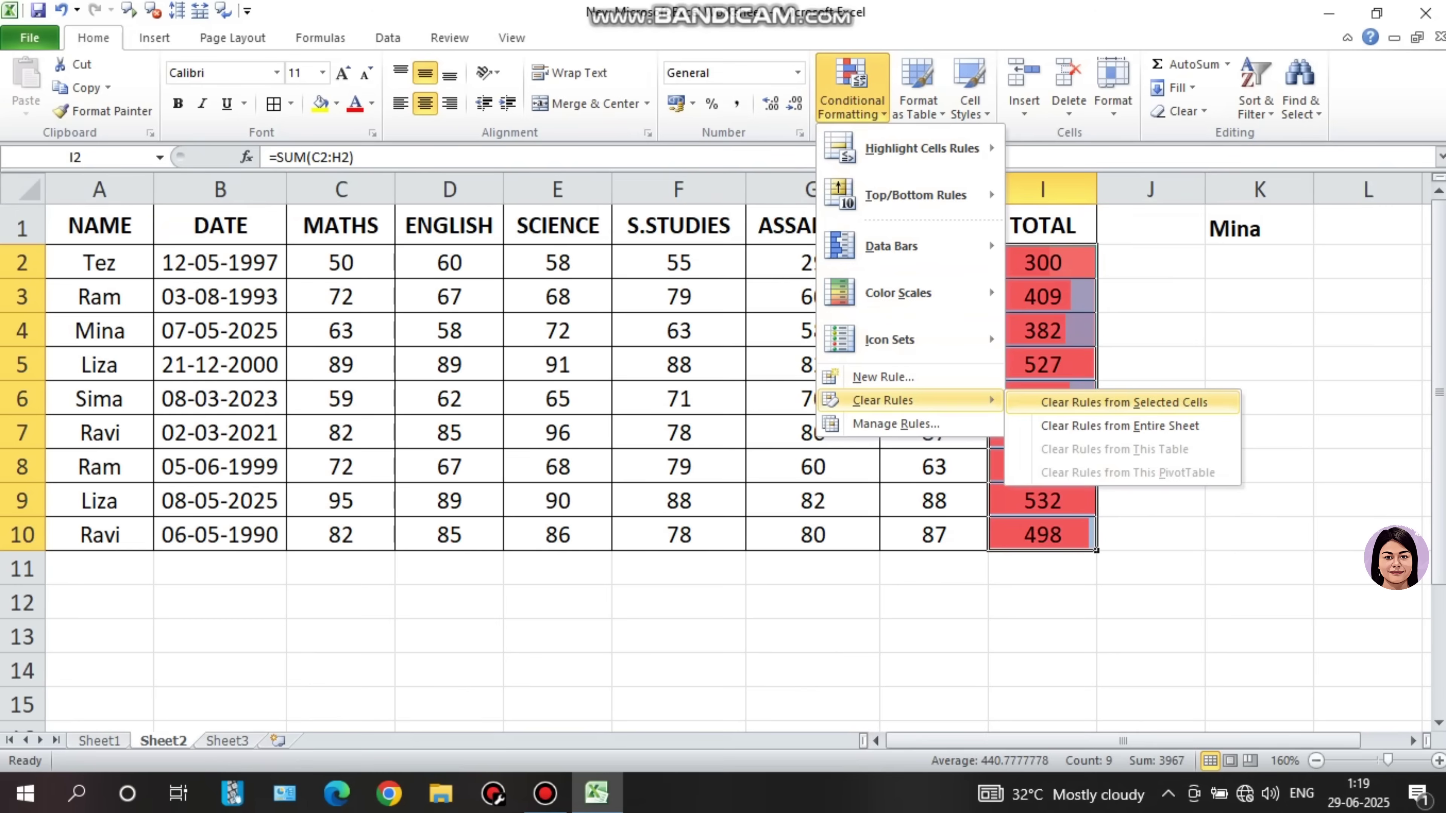
{"action": "left_click", "coordinate": [1081, 403]}
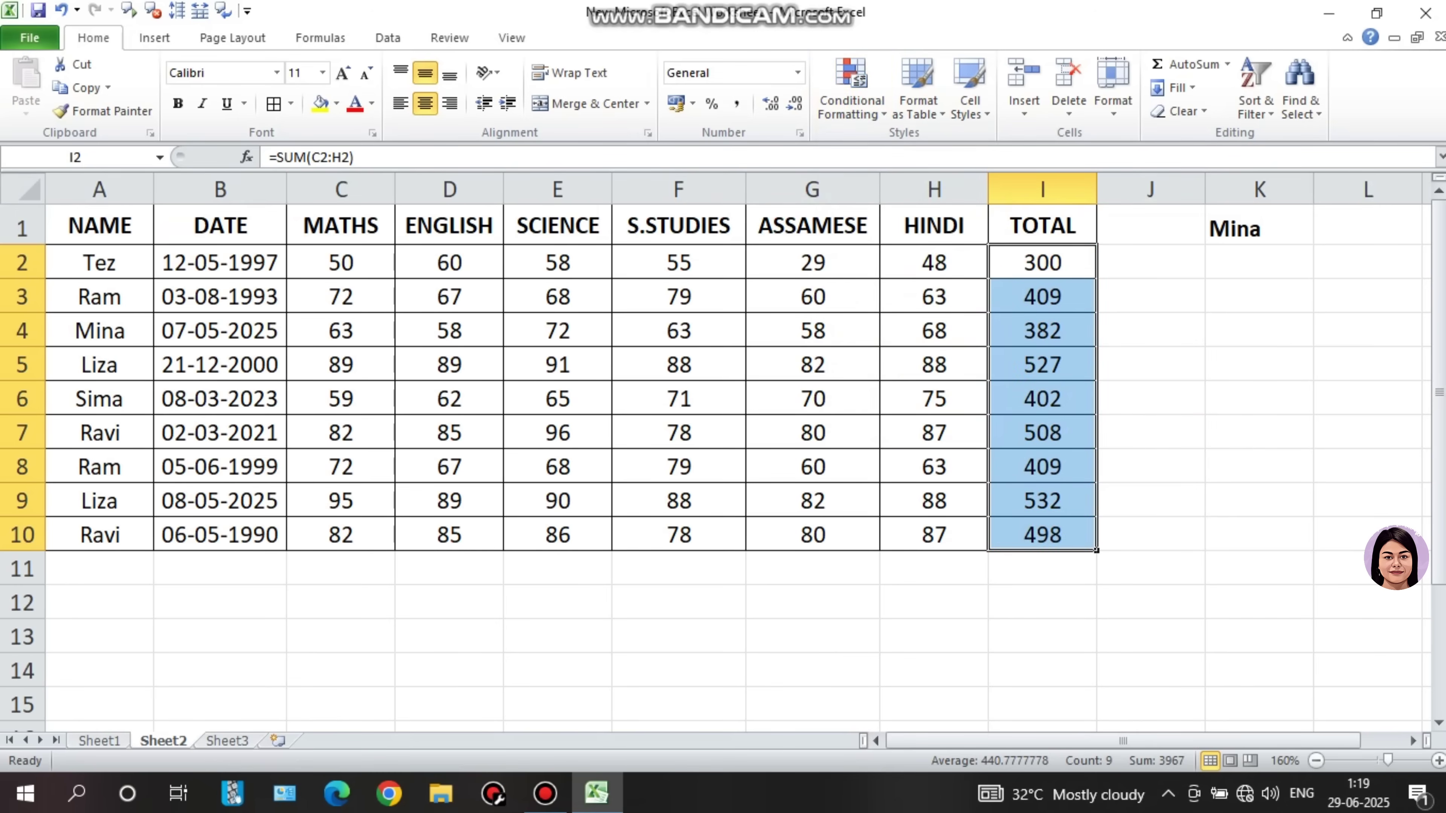
Preview the Red - Yellow - Green Color Scale on the totals and examine the available Icon Sets.
{"action": "left_click", "coordinate": [851, 85]}
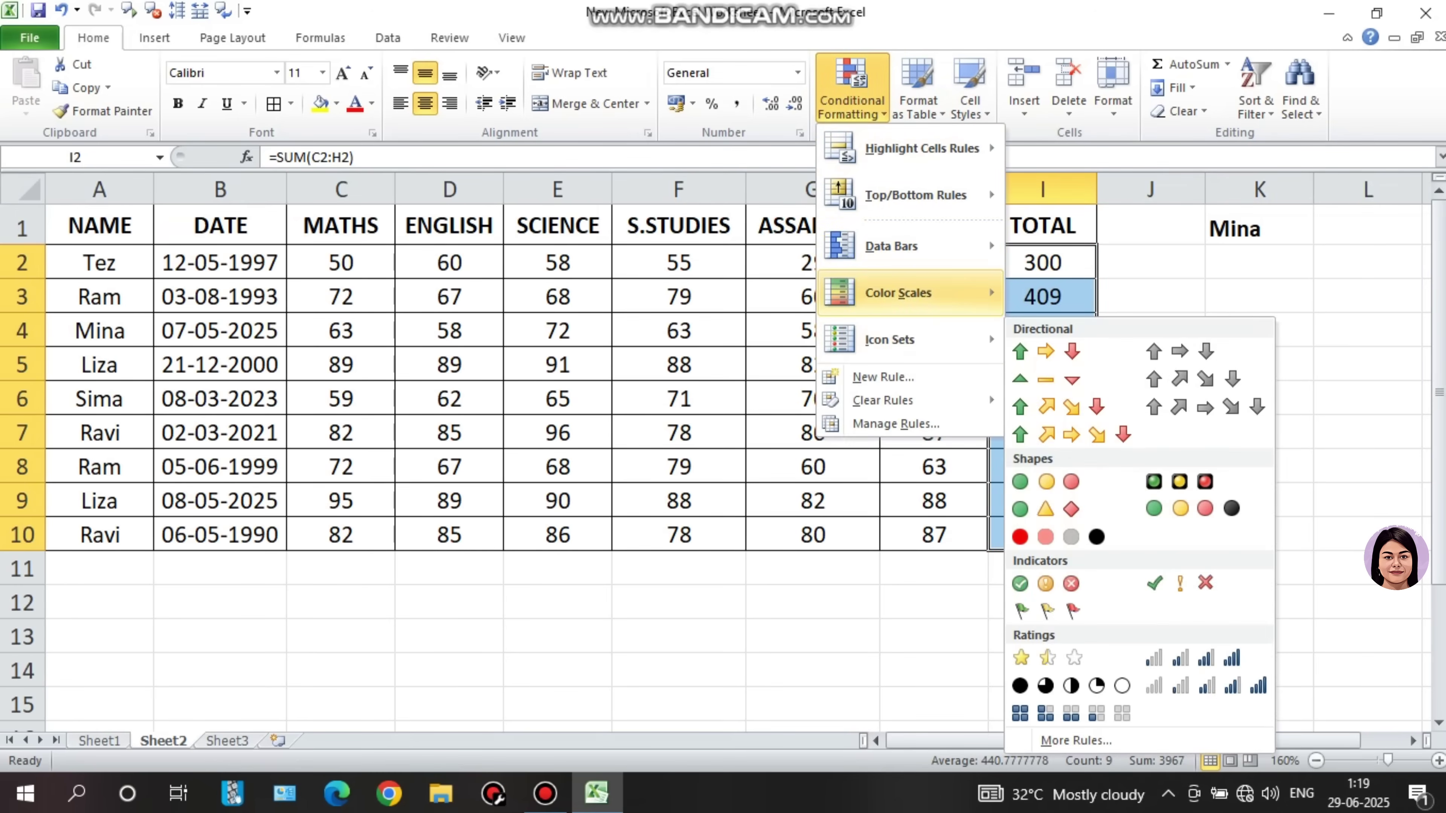
{"action": "mouse_move", "coordinate": [988, 292]}
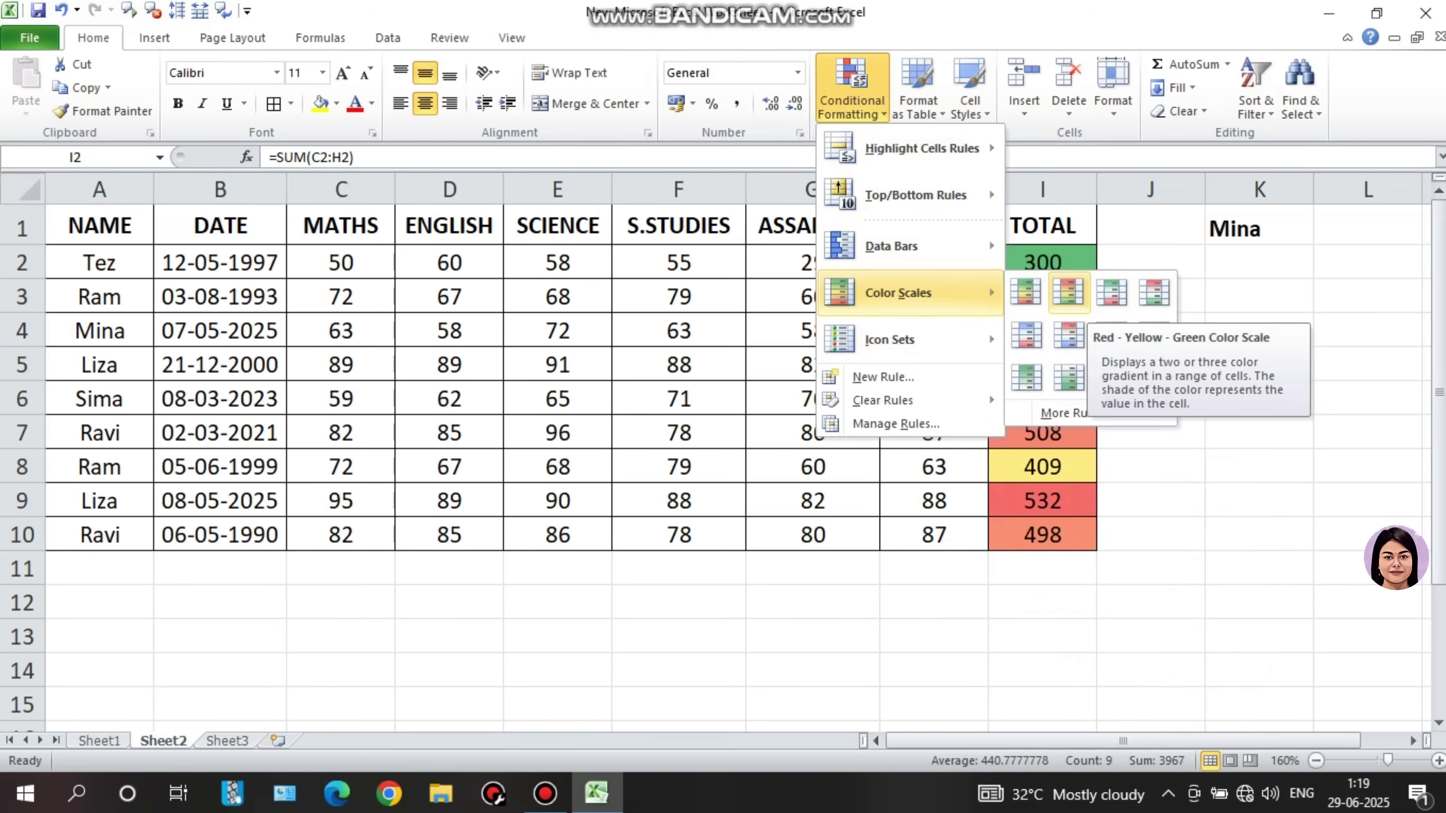
{"action": "mouse_move", "coordinate": [911, 246]}
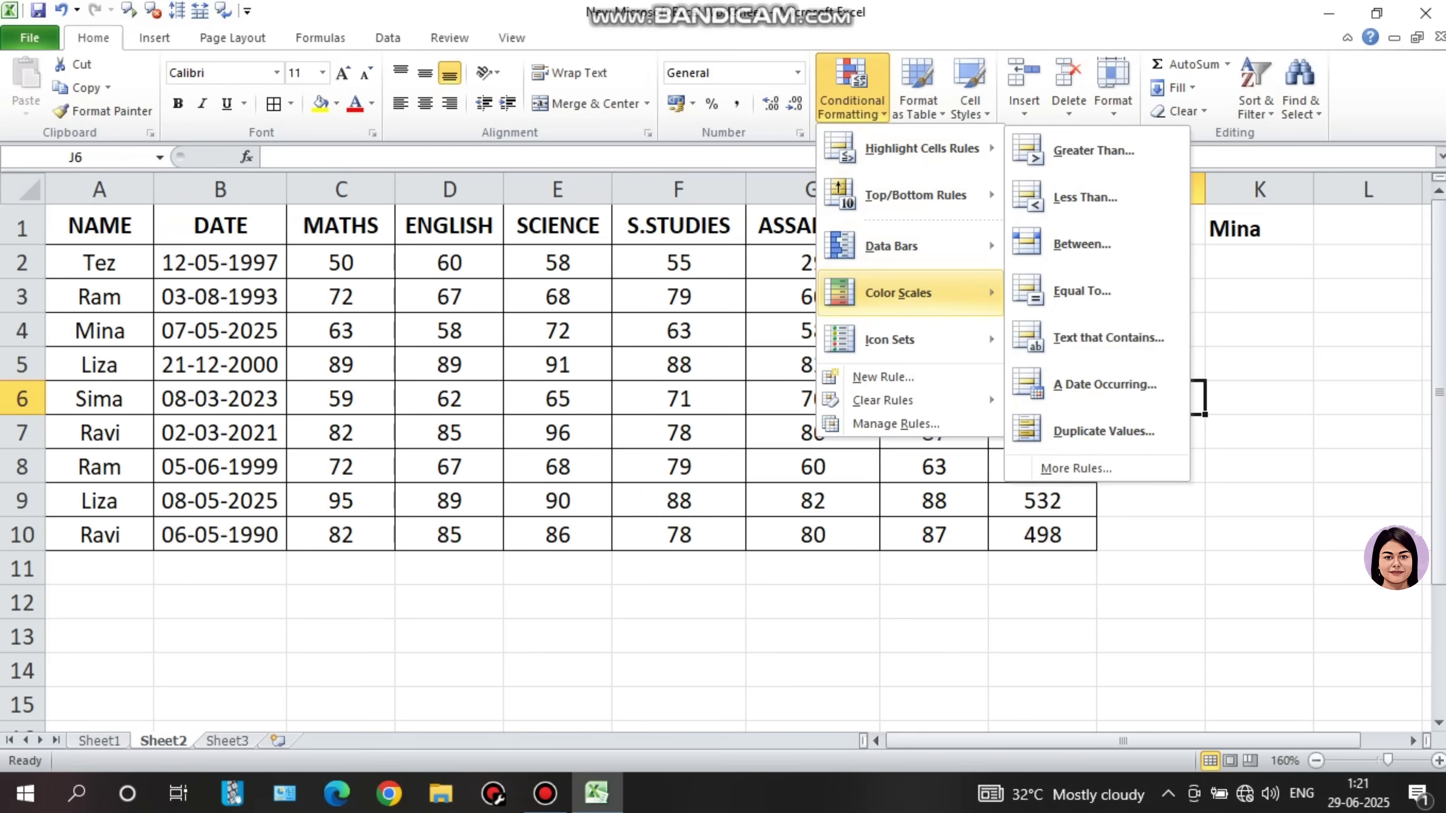
{"action": "mouse_move", "coordinate": [910, 340]}
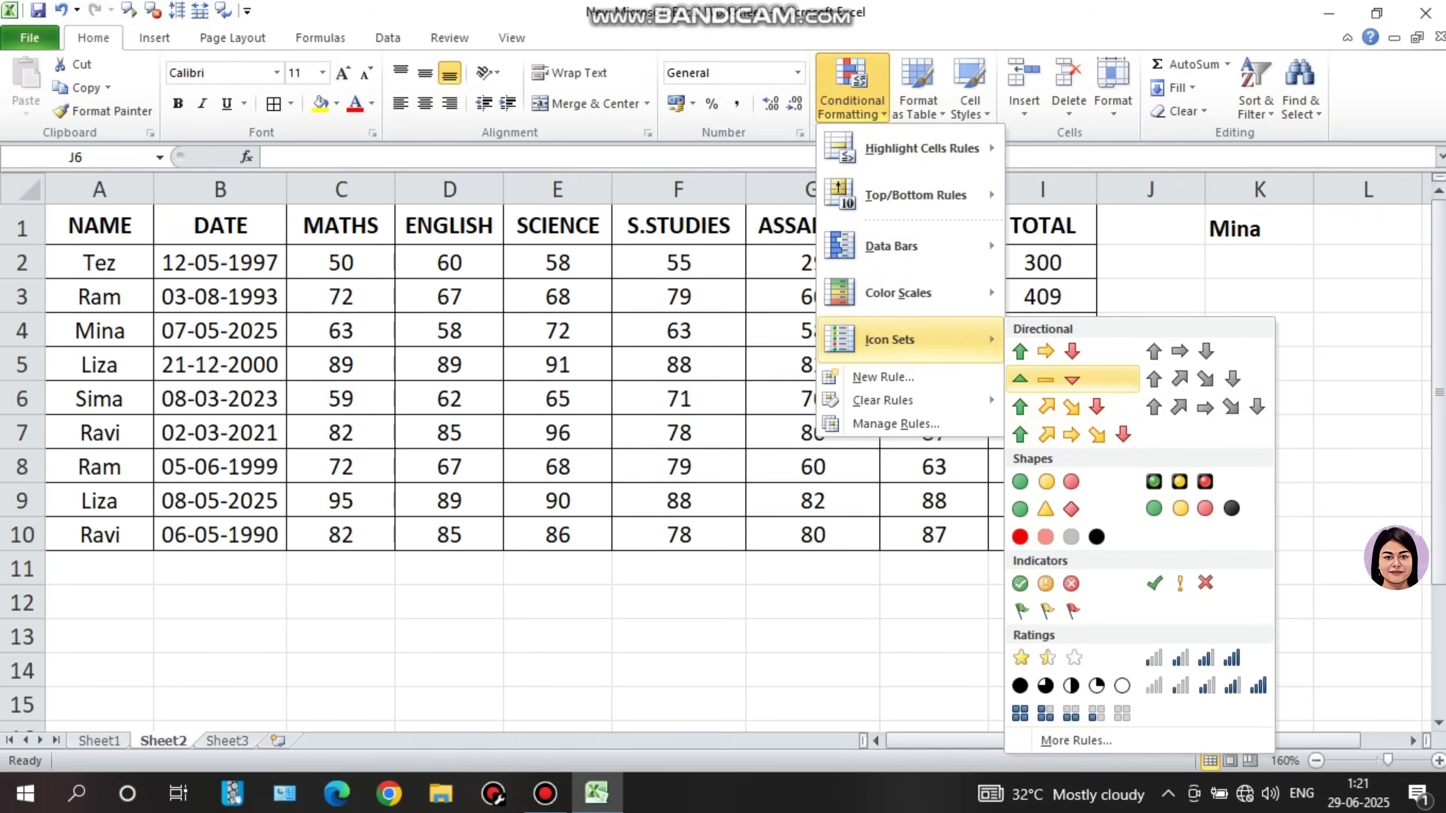
{"action": "key", "text": "Escape"}
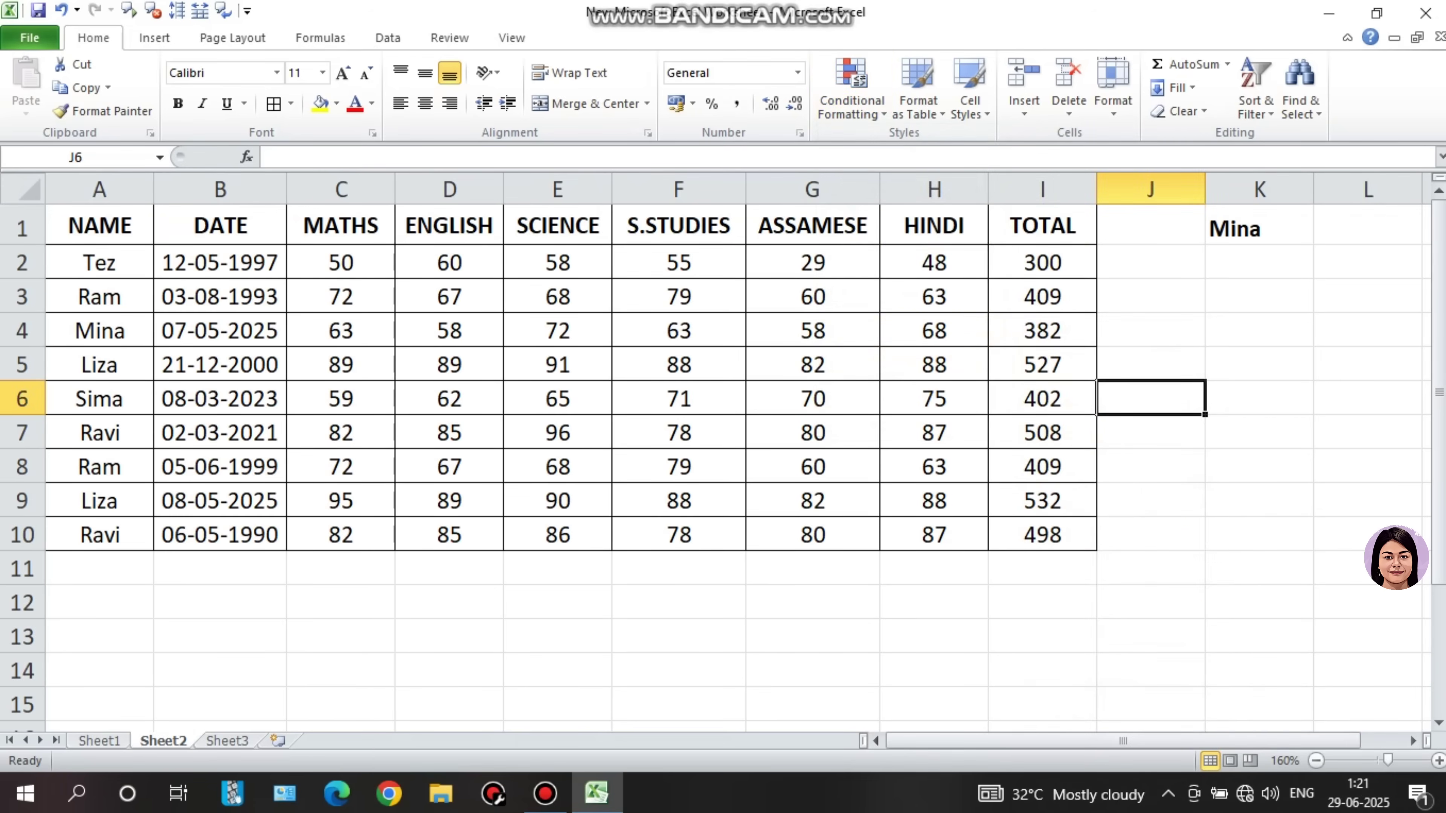
Apply the 3 Arrows (Colored) icon set to the TOTAL values in I2:I10.
{"action": "left_click_drag", "start_coordinate": [1042, 262], "coordinate": [1042, 534]}
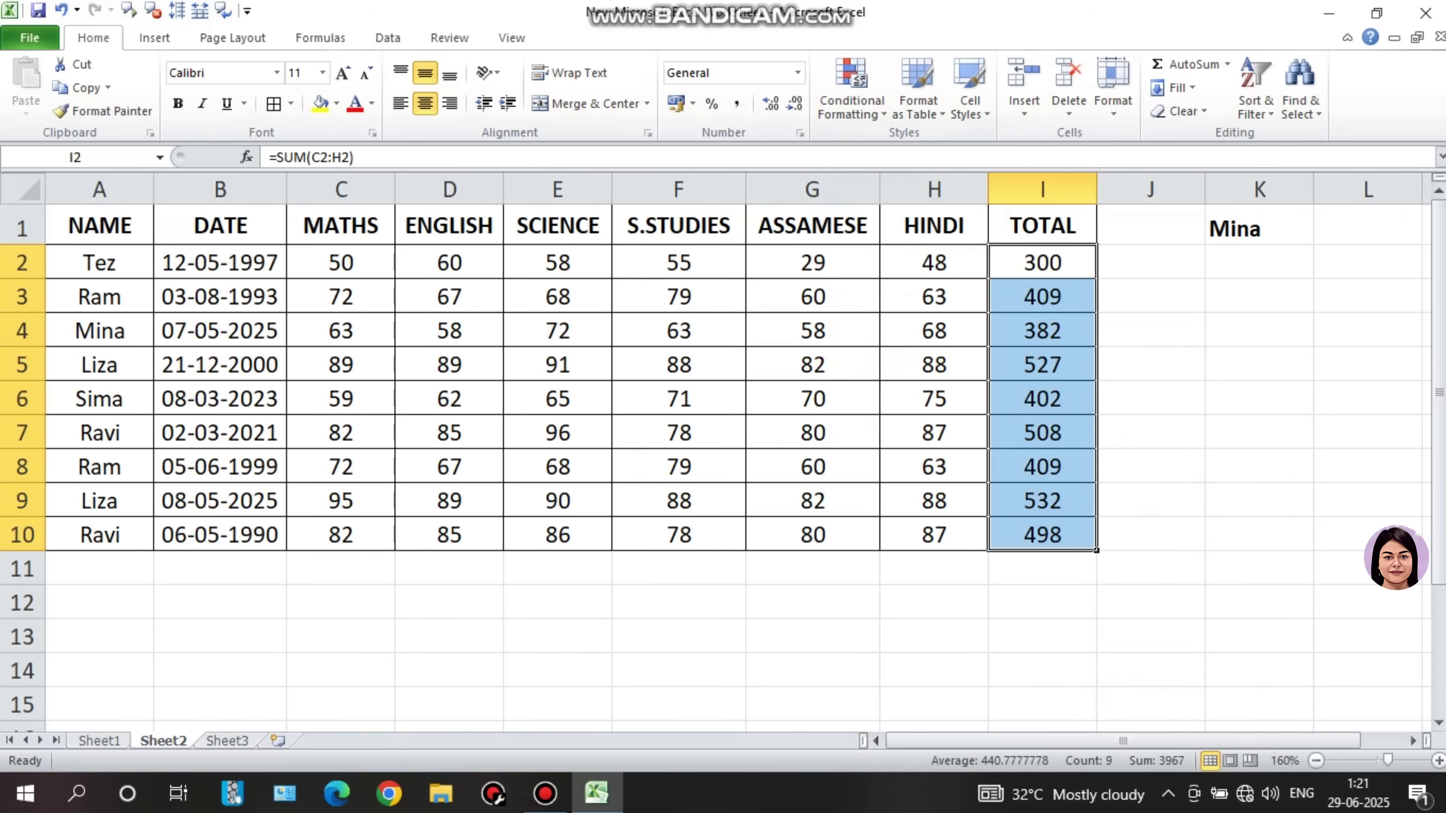
{"action": "left_click", "coordinate": [852, 91]}
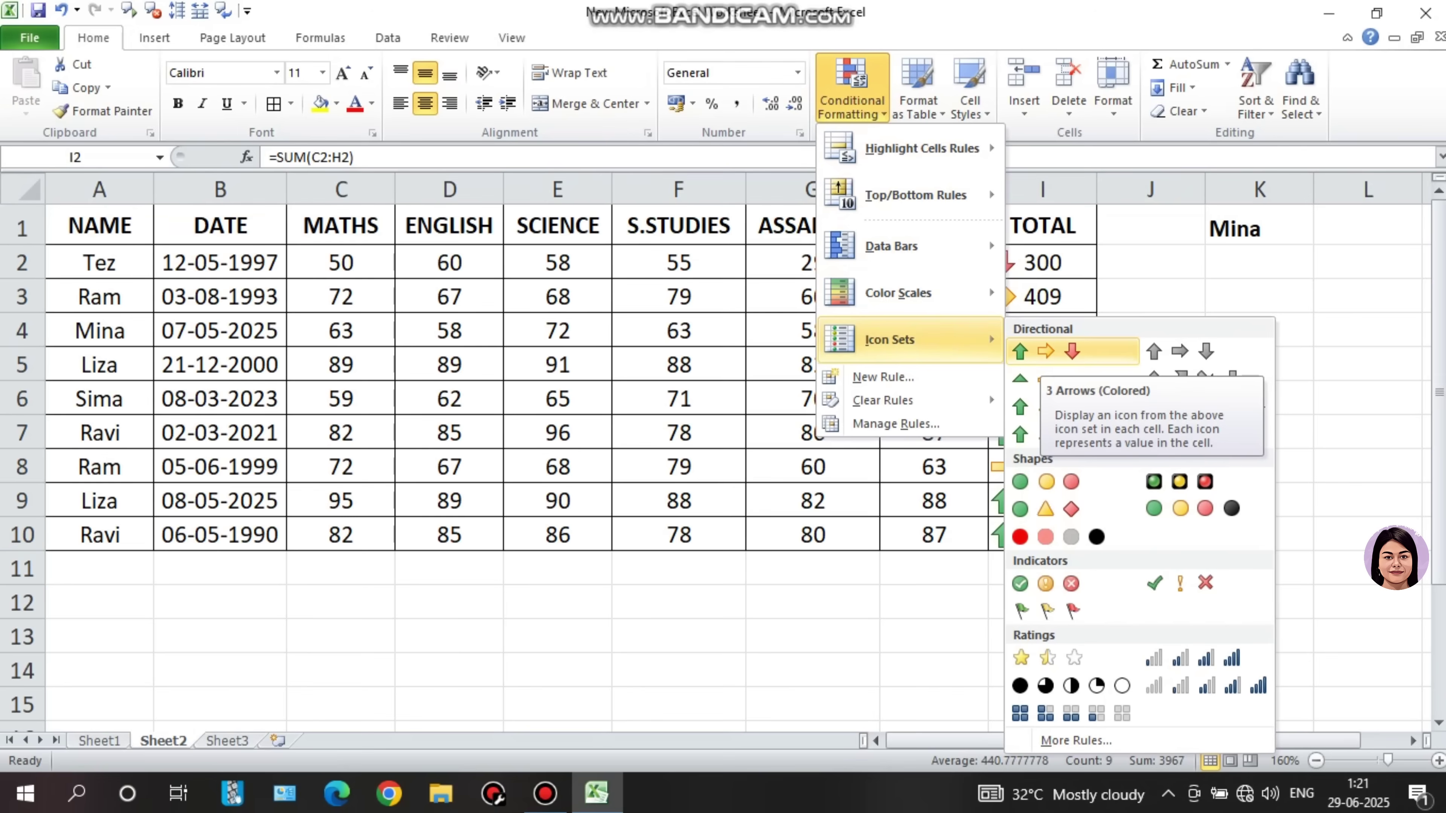
{"action": "left_click", "coordinate": [1045, 351]}
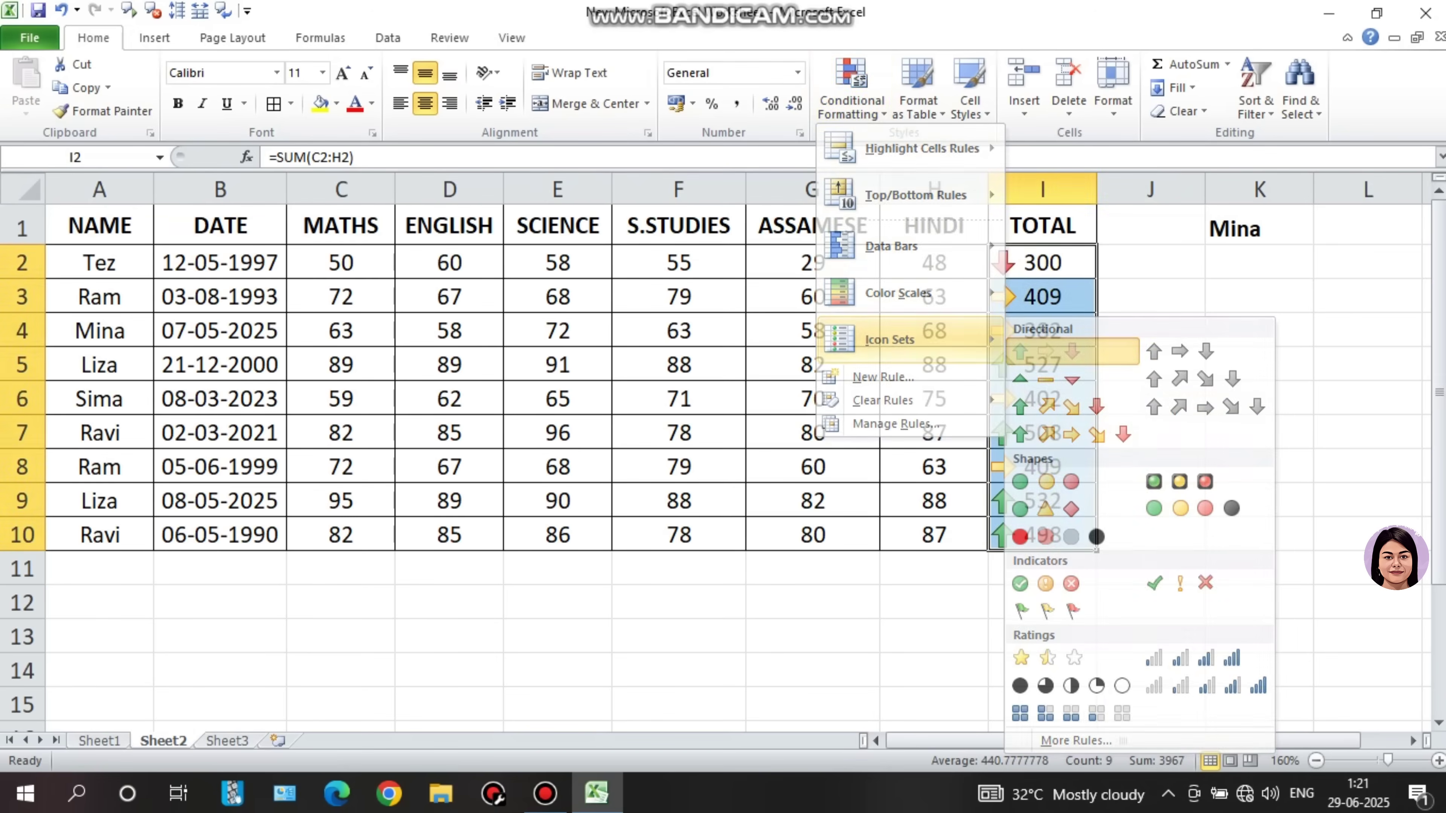
{"action": "left_click", "coordinate": [1150, 330]}
Examine which arrow icon marks the high, middle and low values in the TOTAL column.
{"action": "left_click", "coordinate": [1043, 364]}
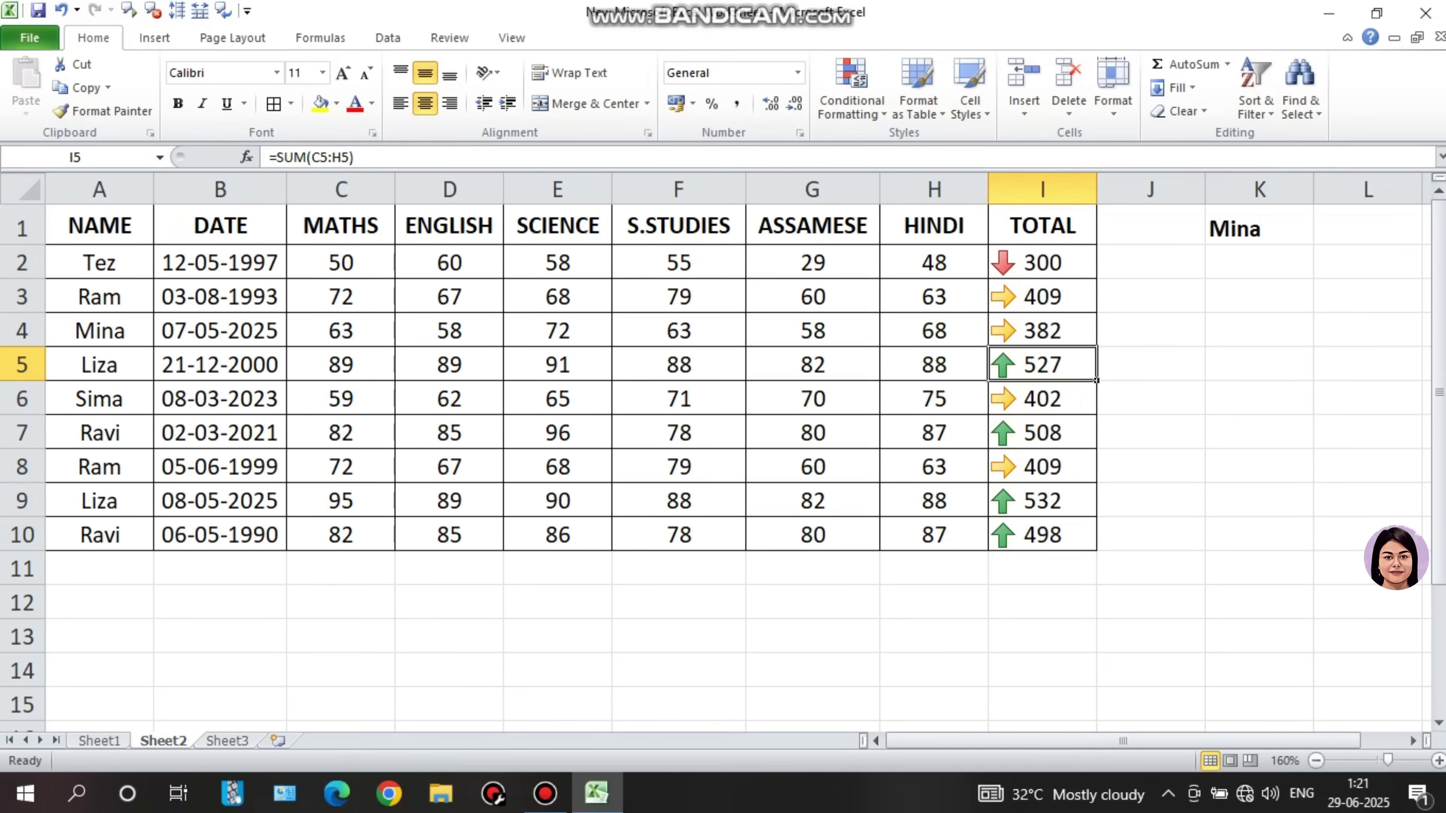
{"action": "left_click", "coordinate": [1043, 433]}
{"action": "left_click", "coordinate": [1042, 501]}
{"action": "left_click", "coordinate": [1043, 297]}
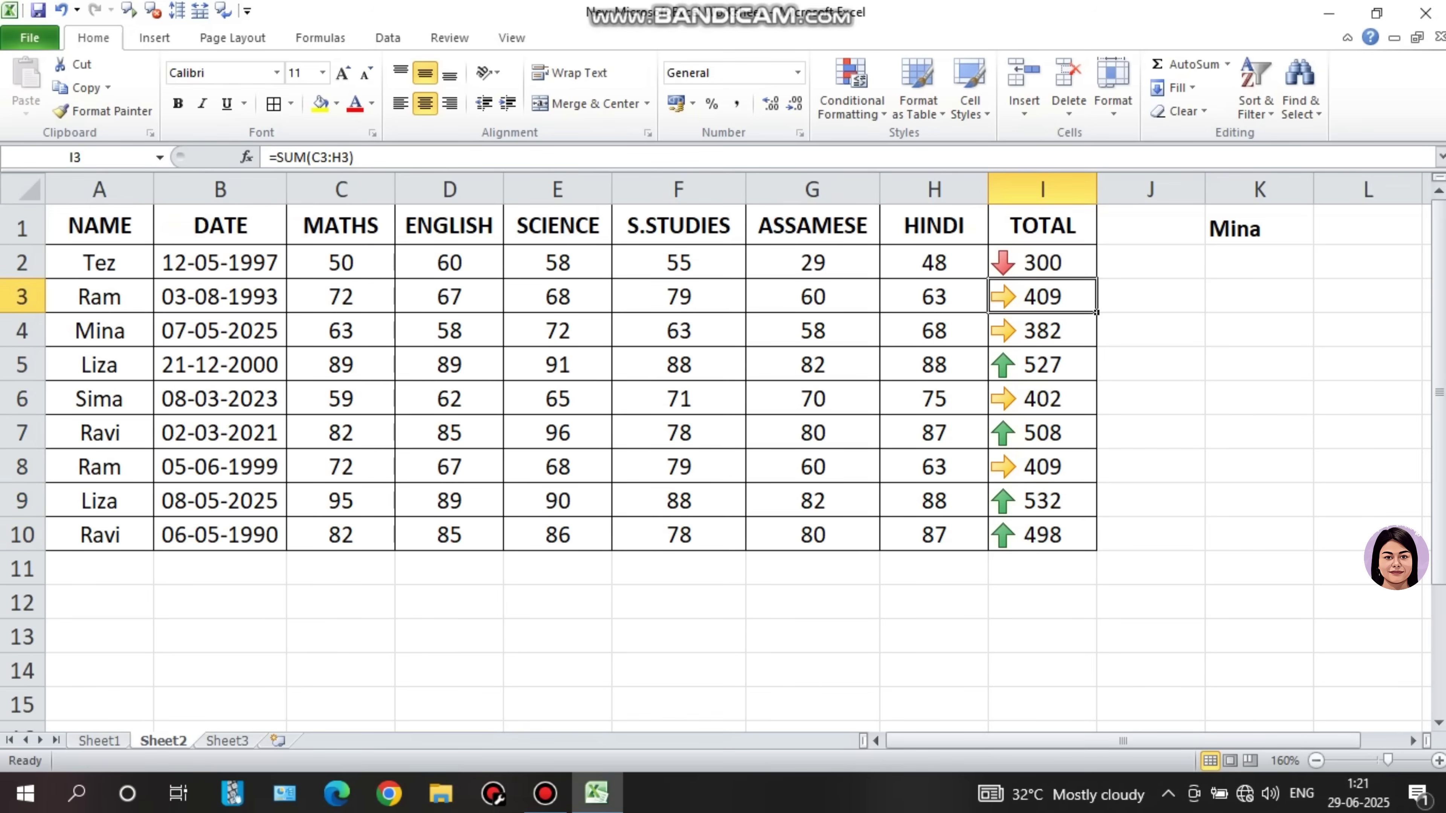
{"action": "key", "text": "Down"}
{"action": "key", "text": "Down"}
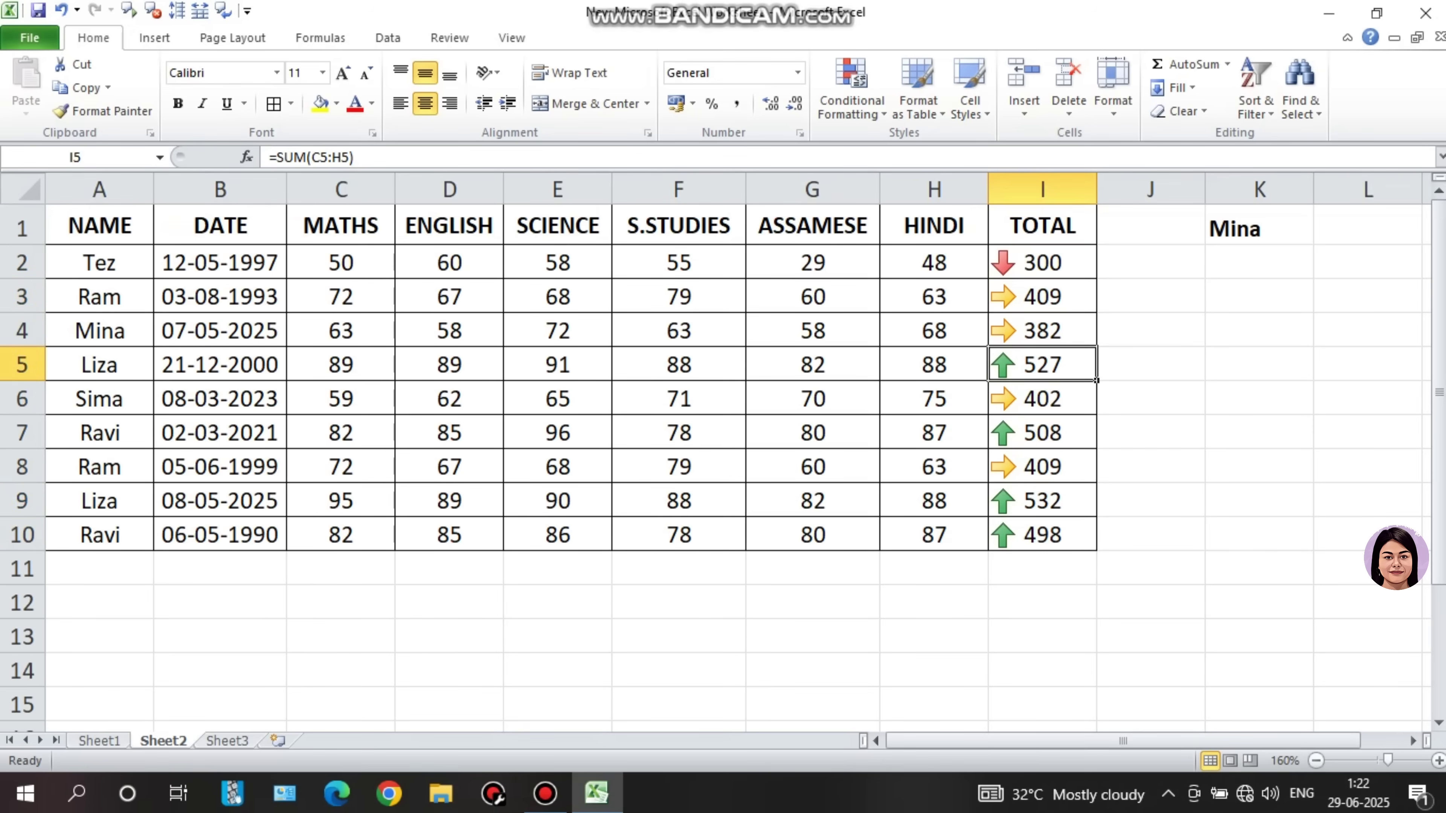
{"action": "left_click", "coordinate": [1043, 263]}
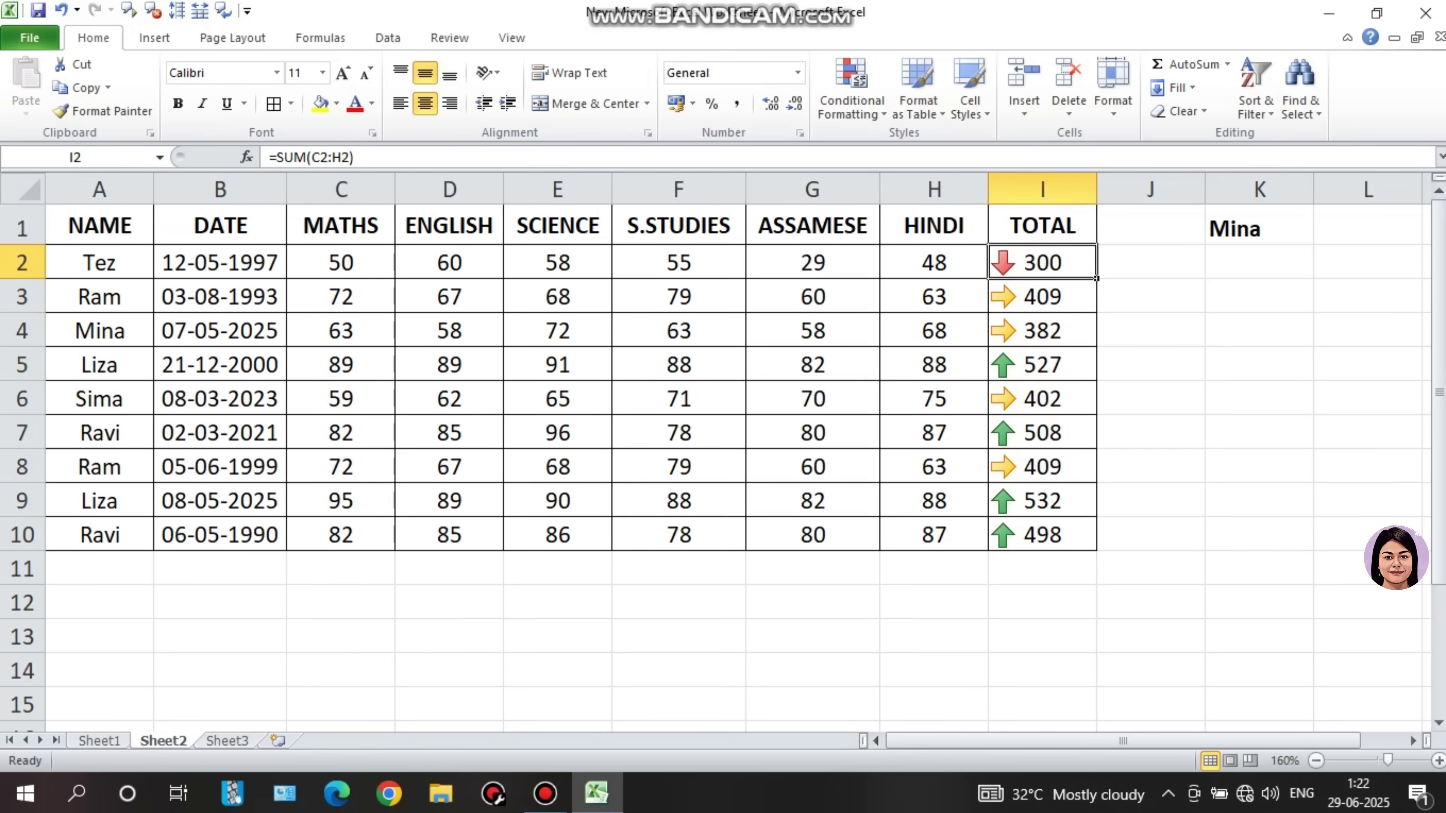
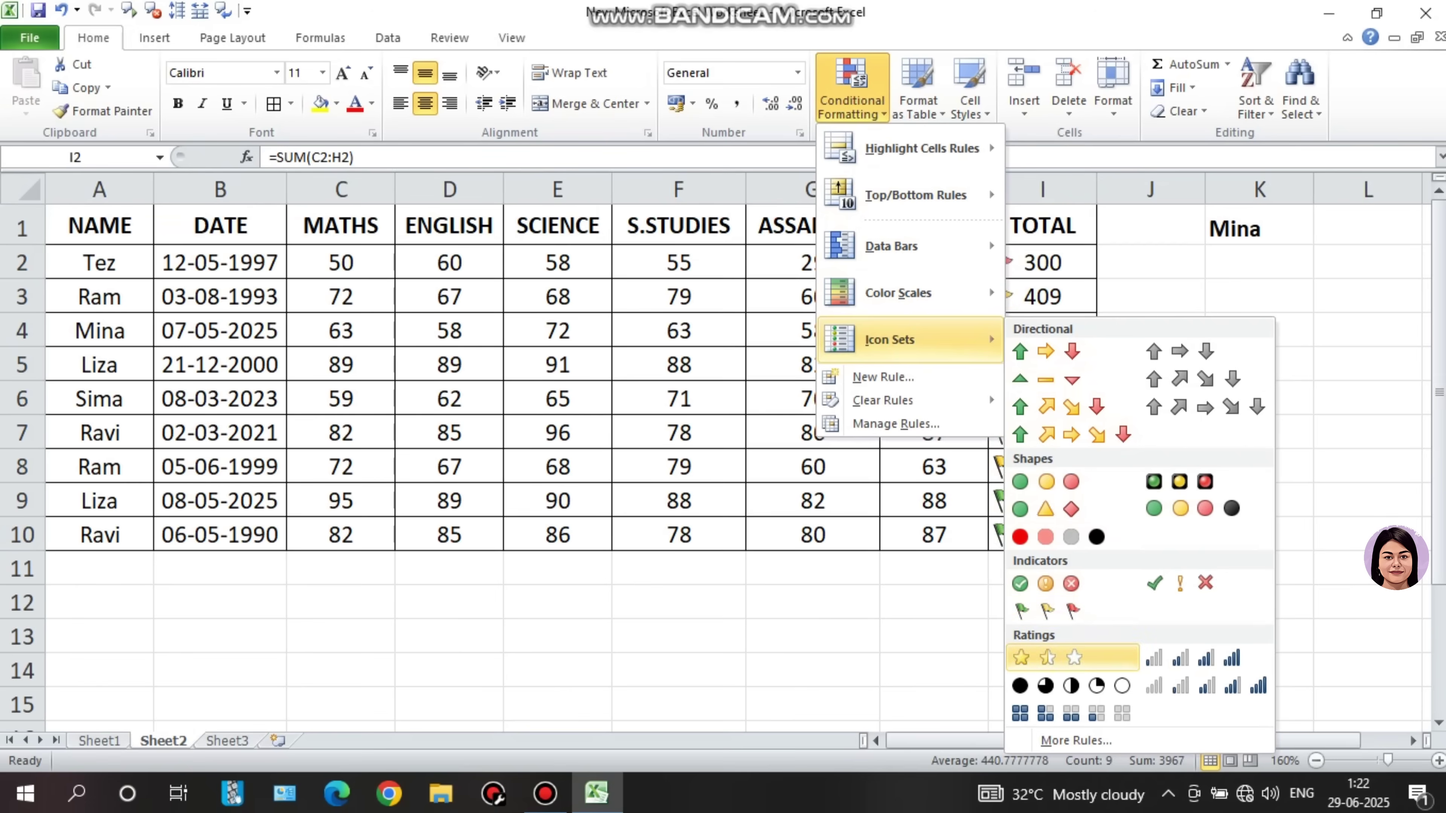
Apply the quarter-filled circles icon set to the TOTAL values in I2:I10 and undo the icon formatting.
{"action": "left_click", "coordinate": [1071, 686]}
{"action": "left_click", "coordinate": [1042, 603]}
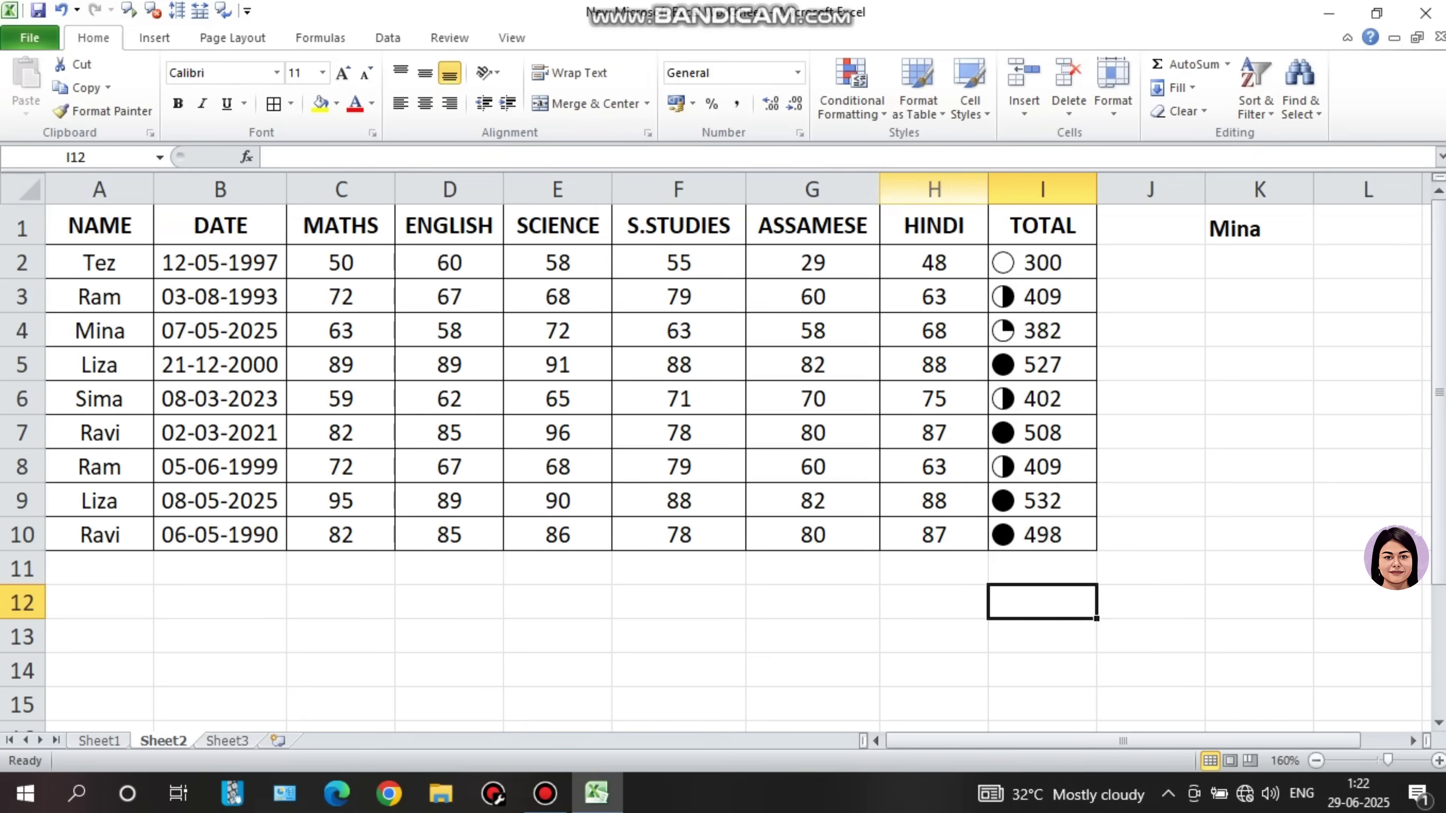
{"action": "key", "text": "ctrl+z"}
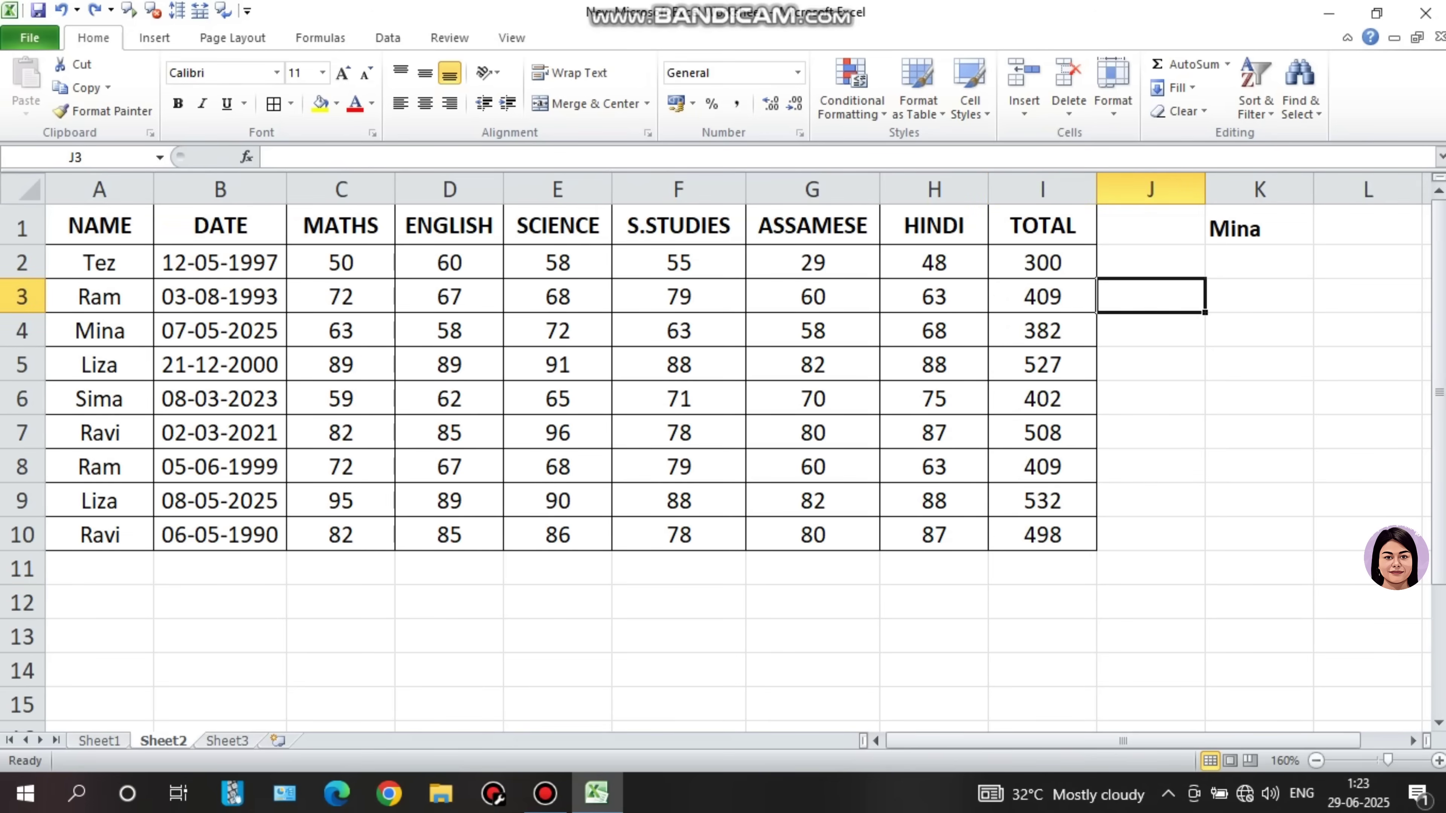
Examine the student records in A2:I10, focusing on the complete record across A5:I5.
{"action": "left_click_drag", "start_coordinate": [100, 262], "coordinate": [1042, 534]}
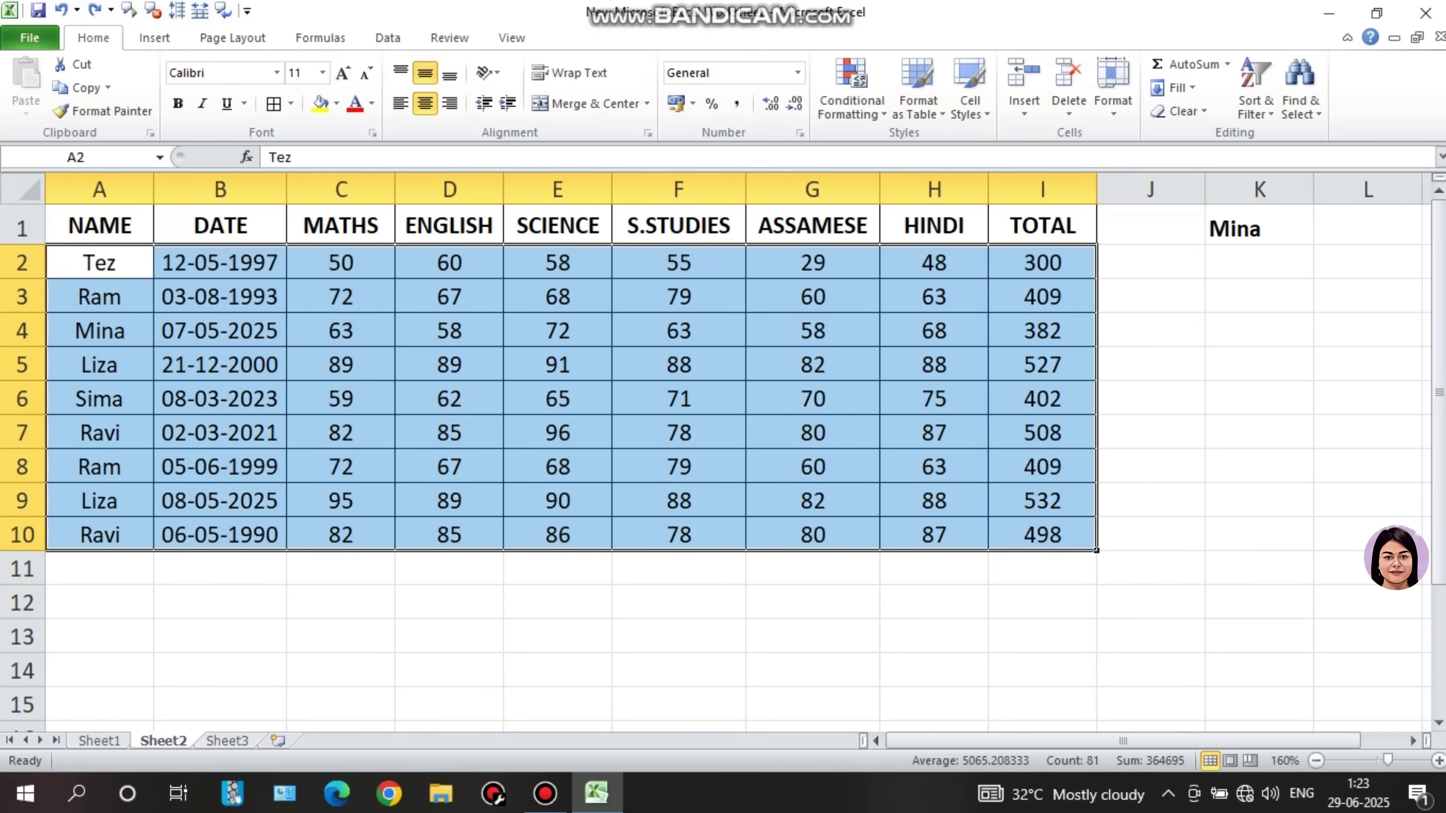
{"action": "left_click", "coordinate": [1259, 432]}
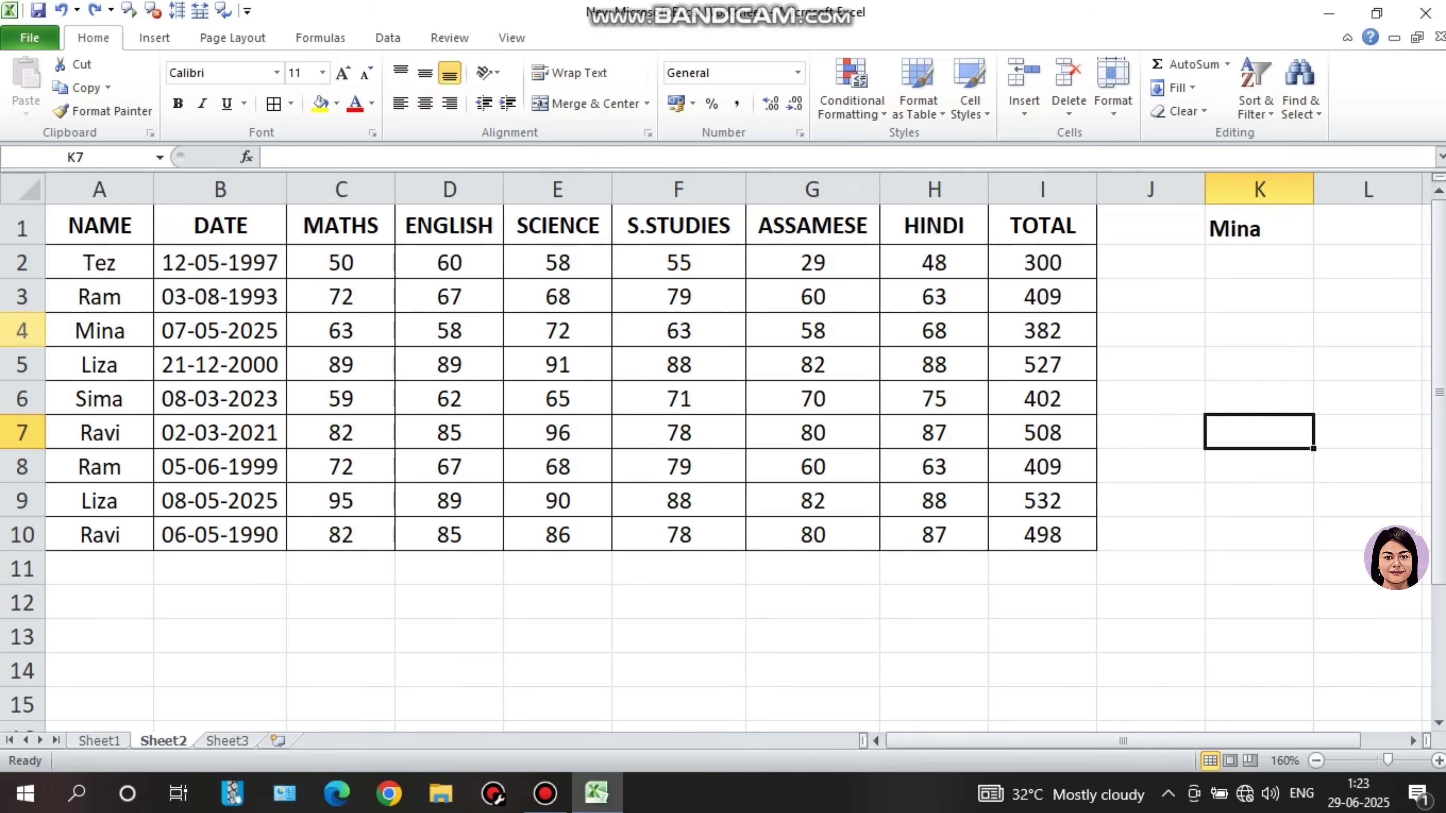
{"action": "left_click", "coordinate": [21, 364]}
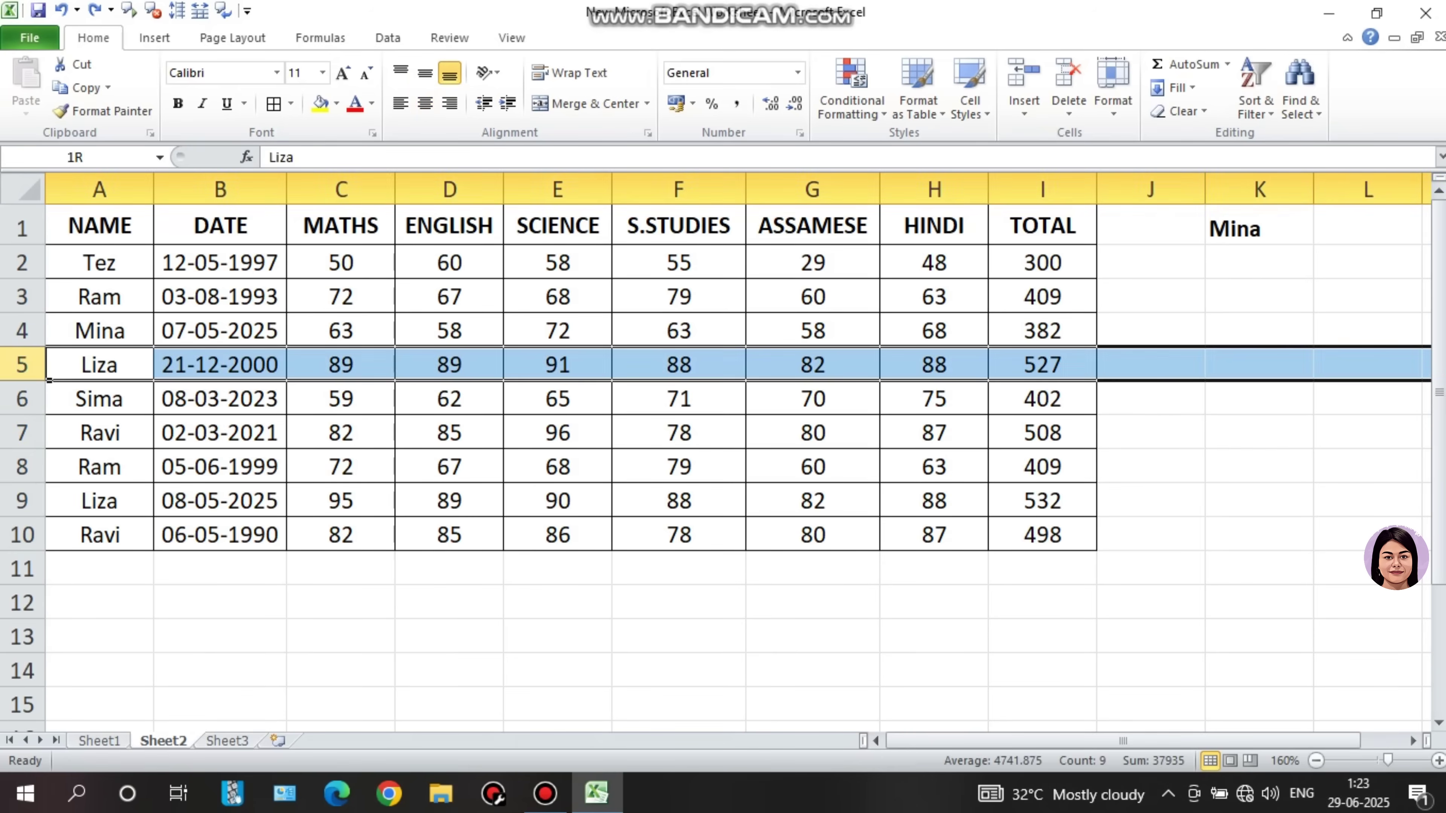
{"action": "left_click", "coordinate": [1258, 501]}
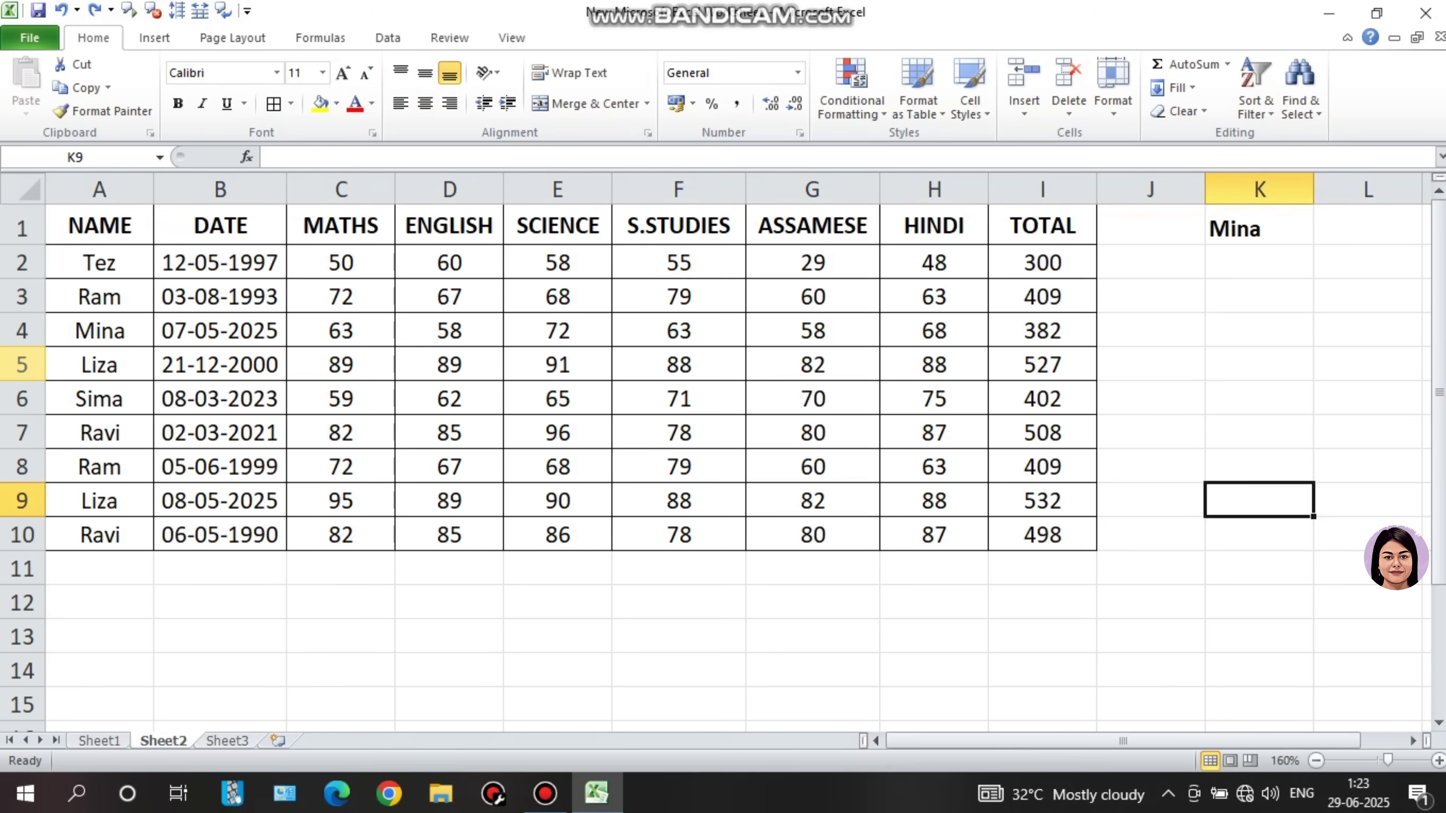
{"action": "left_click", "coordinate": [21, 364]}
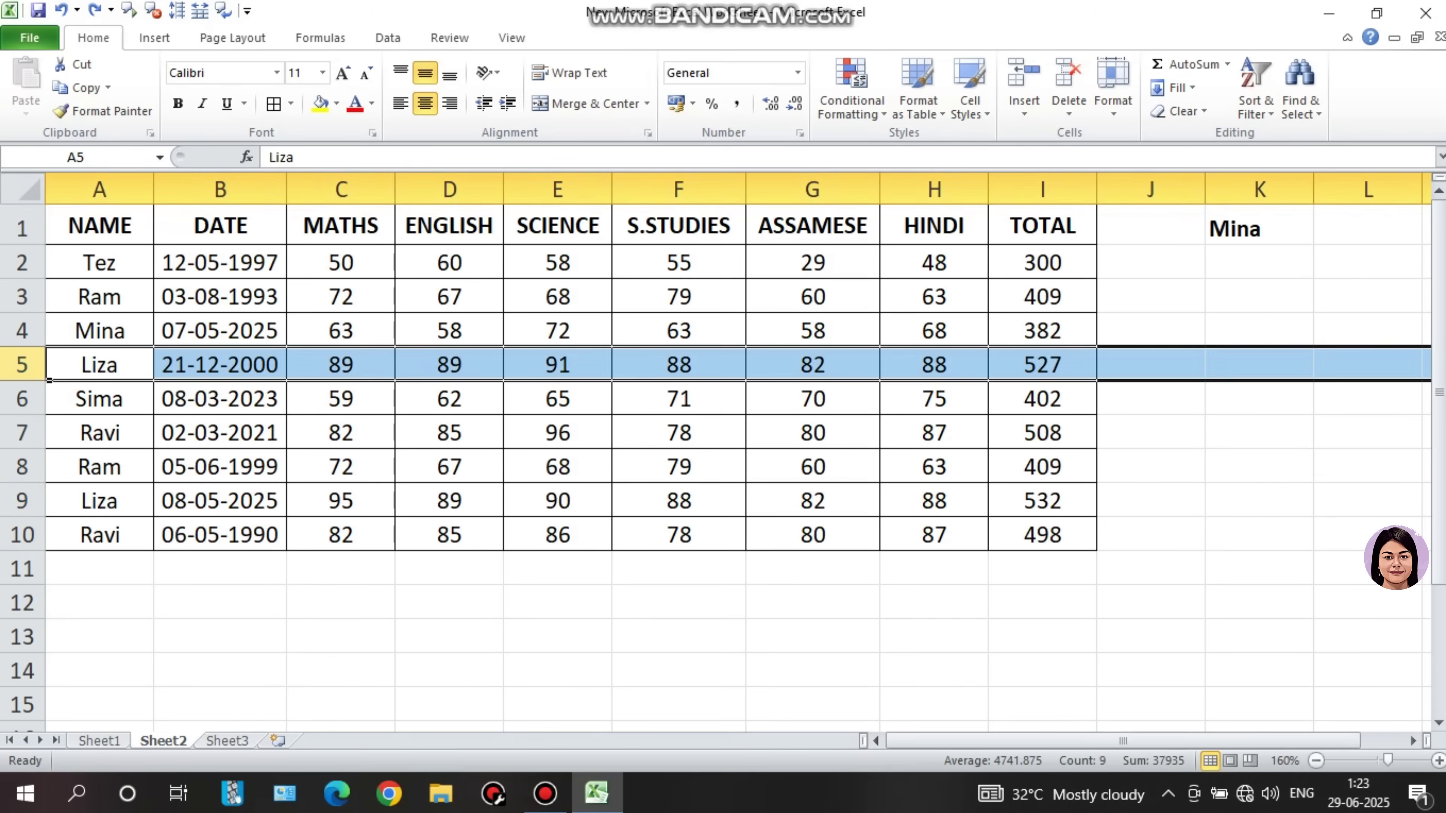
{"action": "left_click", "coordinate": [51, 378]}
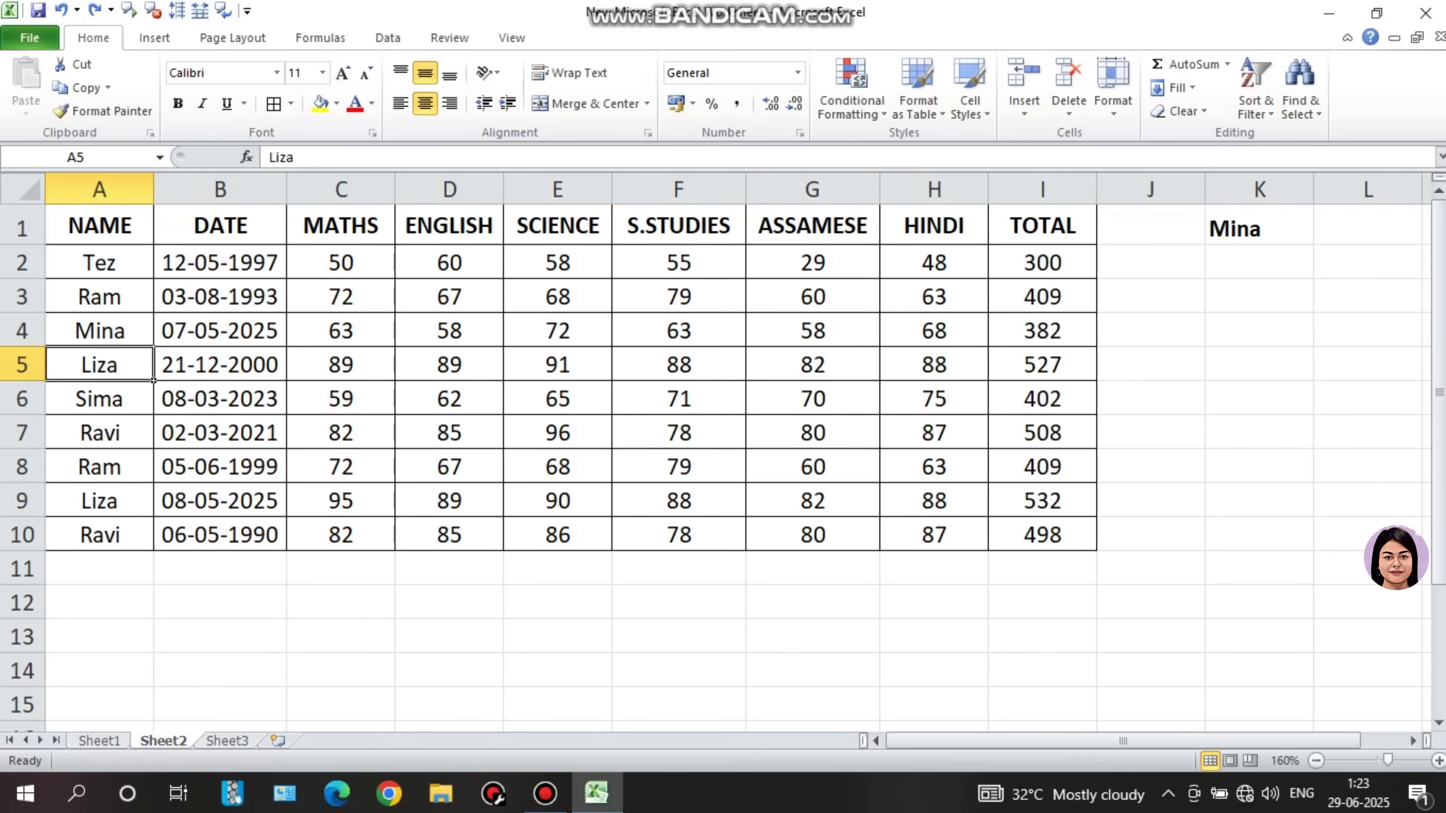
{"action": "left_click", "coordinate": [220, 364]}
{"action": "left_click_drag", "start_coordinate": [100, 365], "coordinate": [1041, 365]}
{"action": "left_click", "coordinate": [1259, 432]}
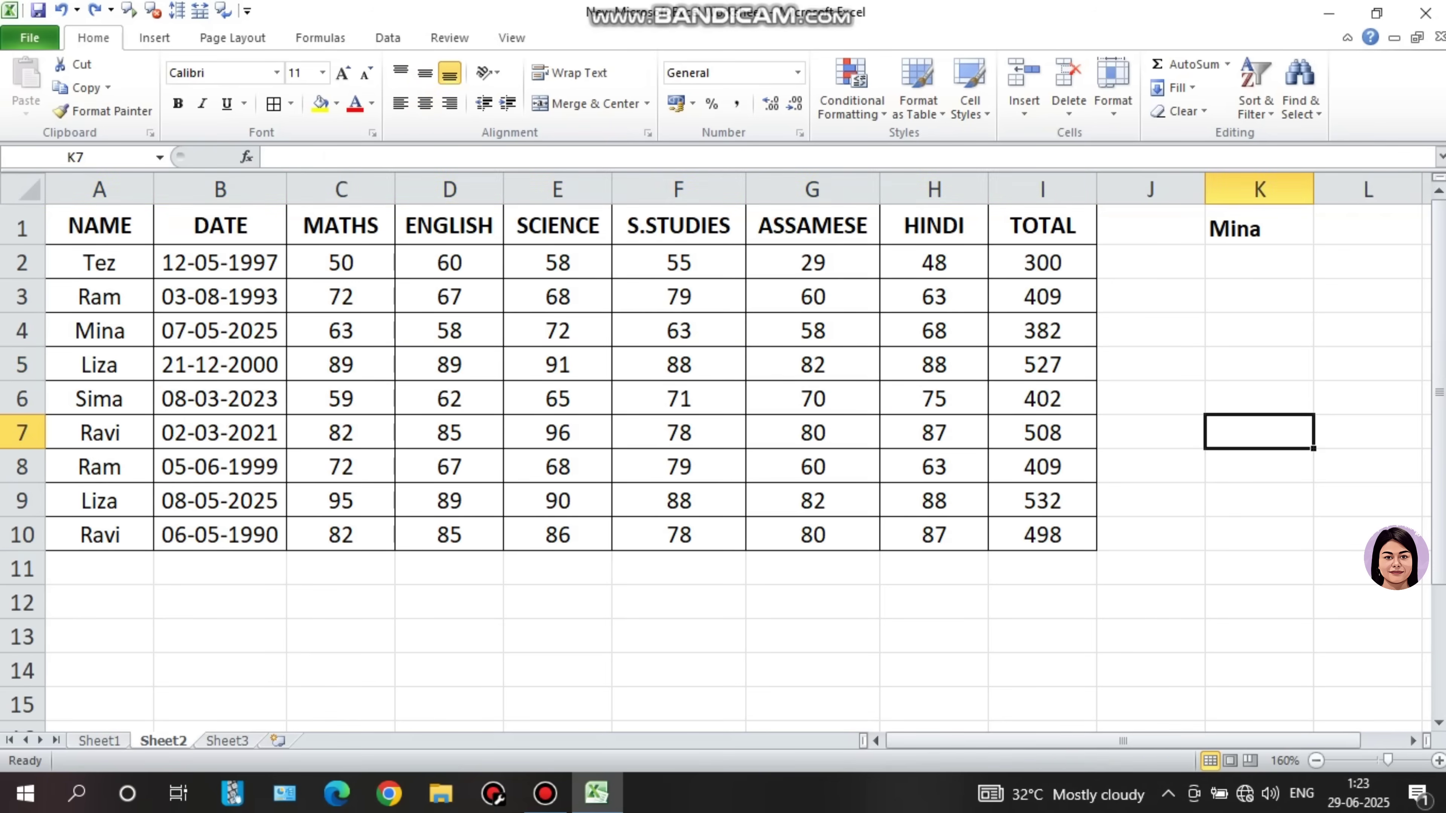
Set up a new formula-based conditional formatting rule for A2:I10 with the formula =$I2>500.
{"action": "left_click", "coordinate": [99, 263]}
{"action": "left_click_drag", "start_coordinate": [100, 262], "coordinate": [1042, 534]}
{"action": "left_click", "coordinate": [852, 91]}
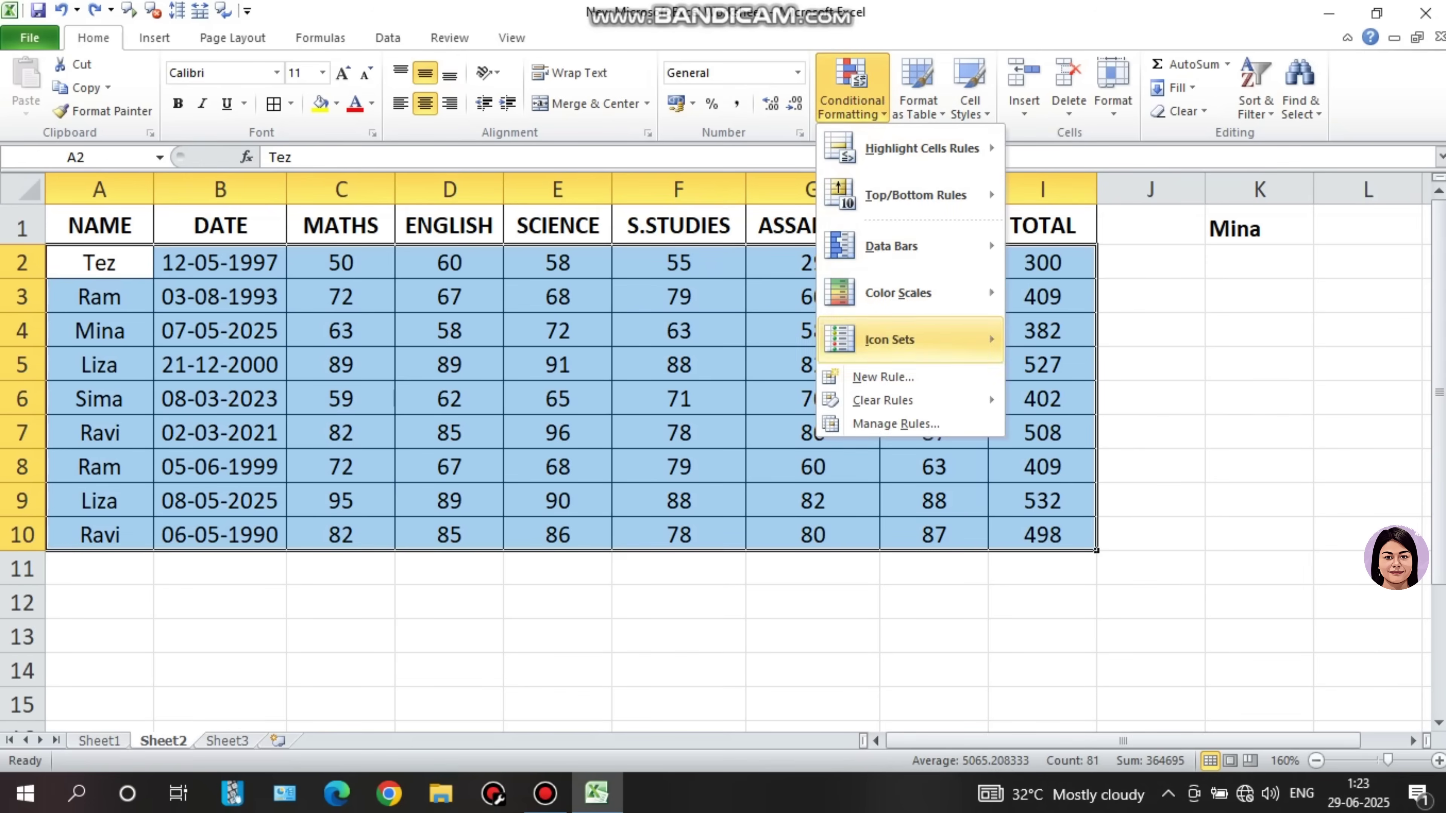
{"action": "left_click", "coordinate": [883, 376]}
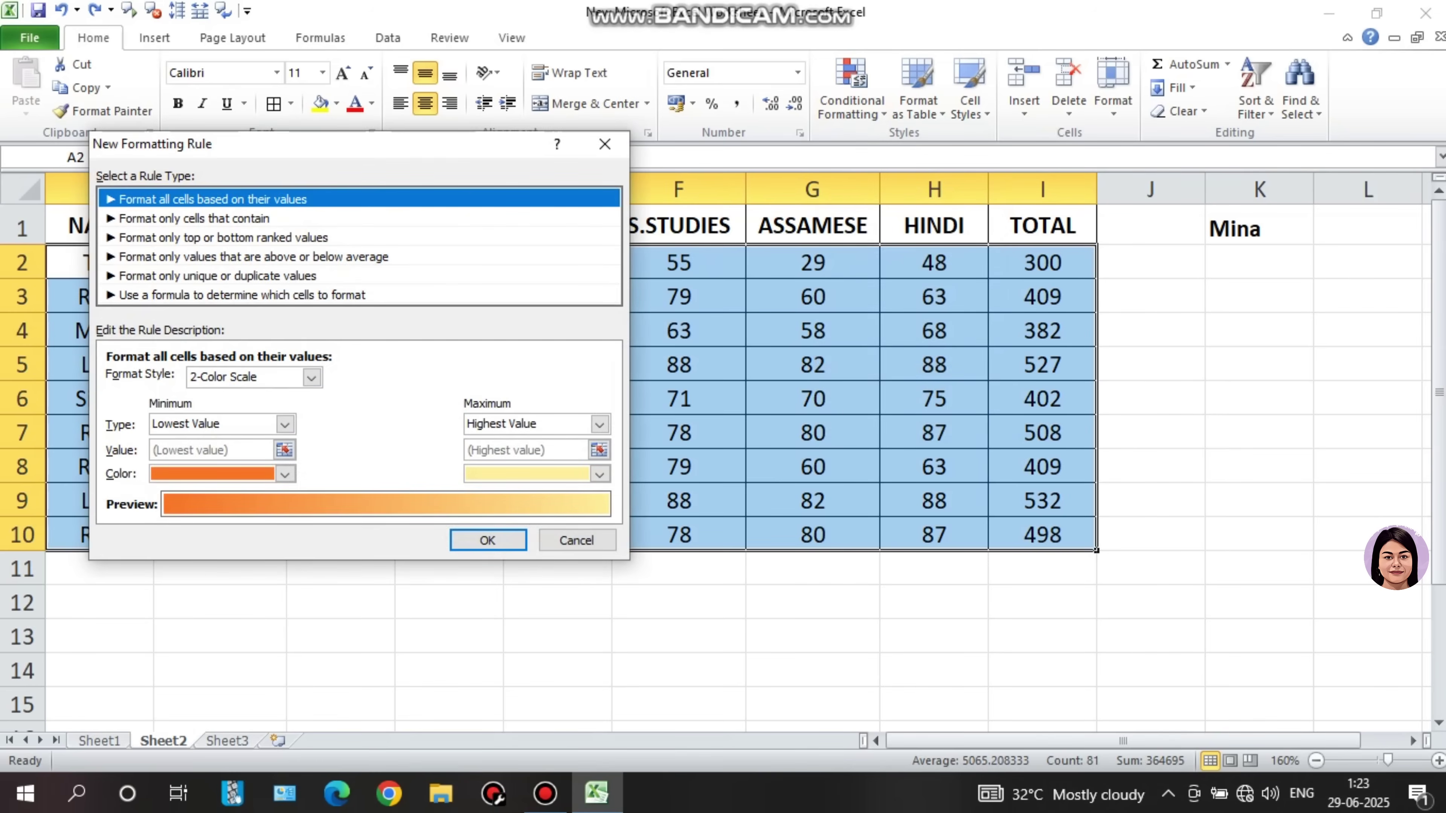
{"action": "left_click", "coordinate": [242, 296]}
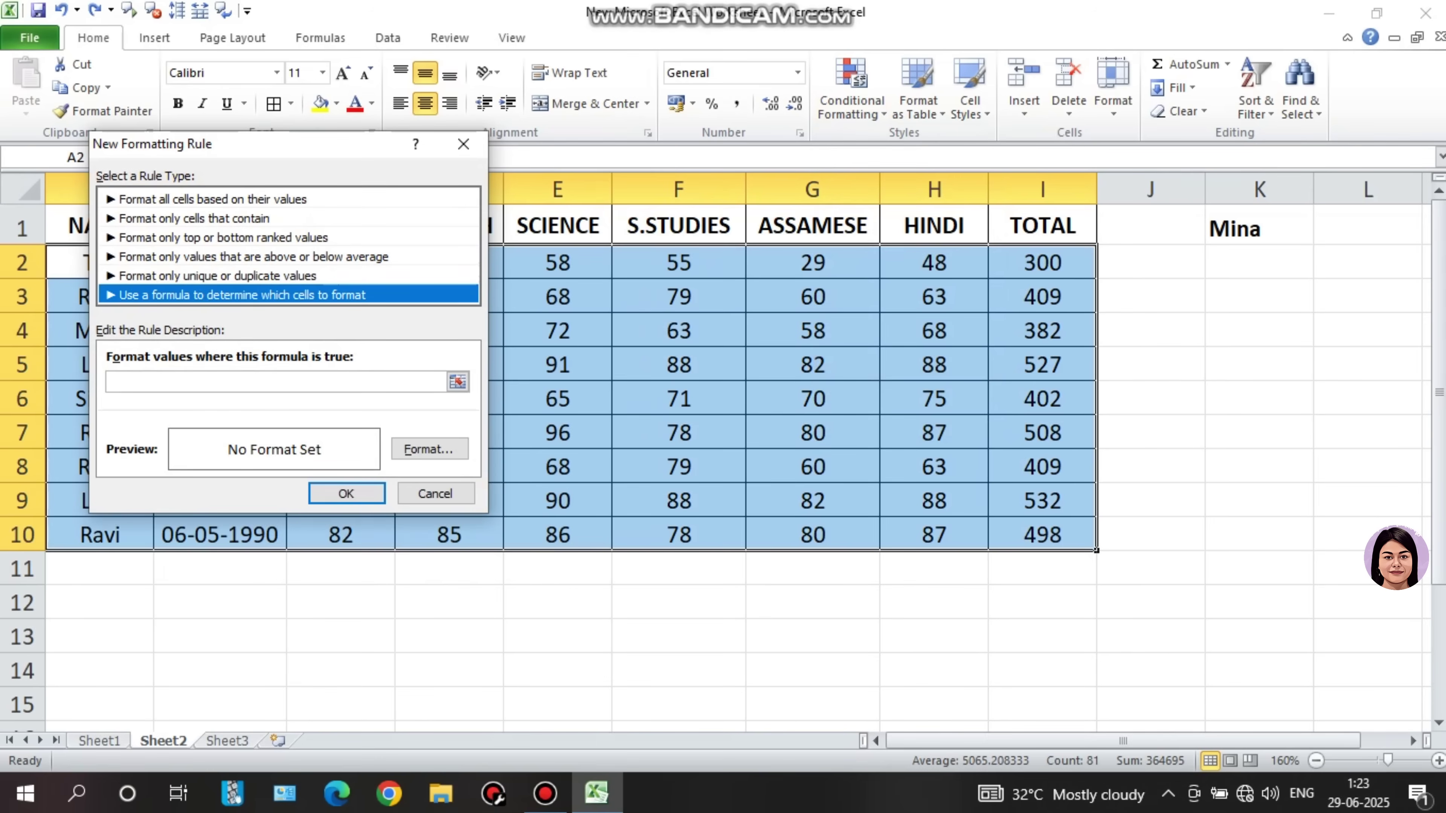
{"action": "left_click_drag", "start_coordinate": [251, 147], "coordinate": [473, 73]}
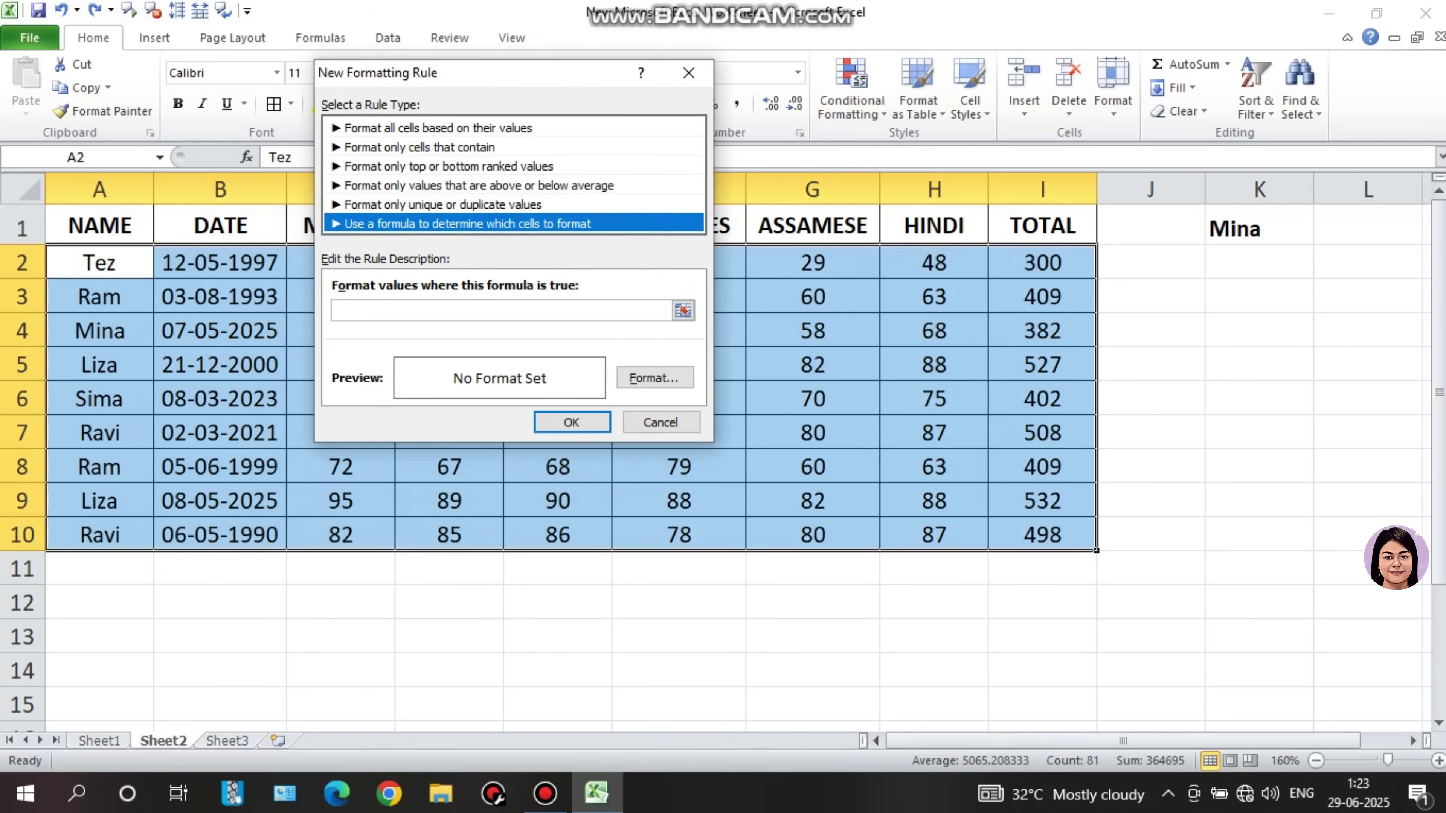
{"action": "left_click", "coordinate": [456, 311]}
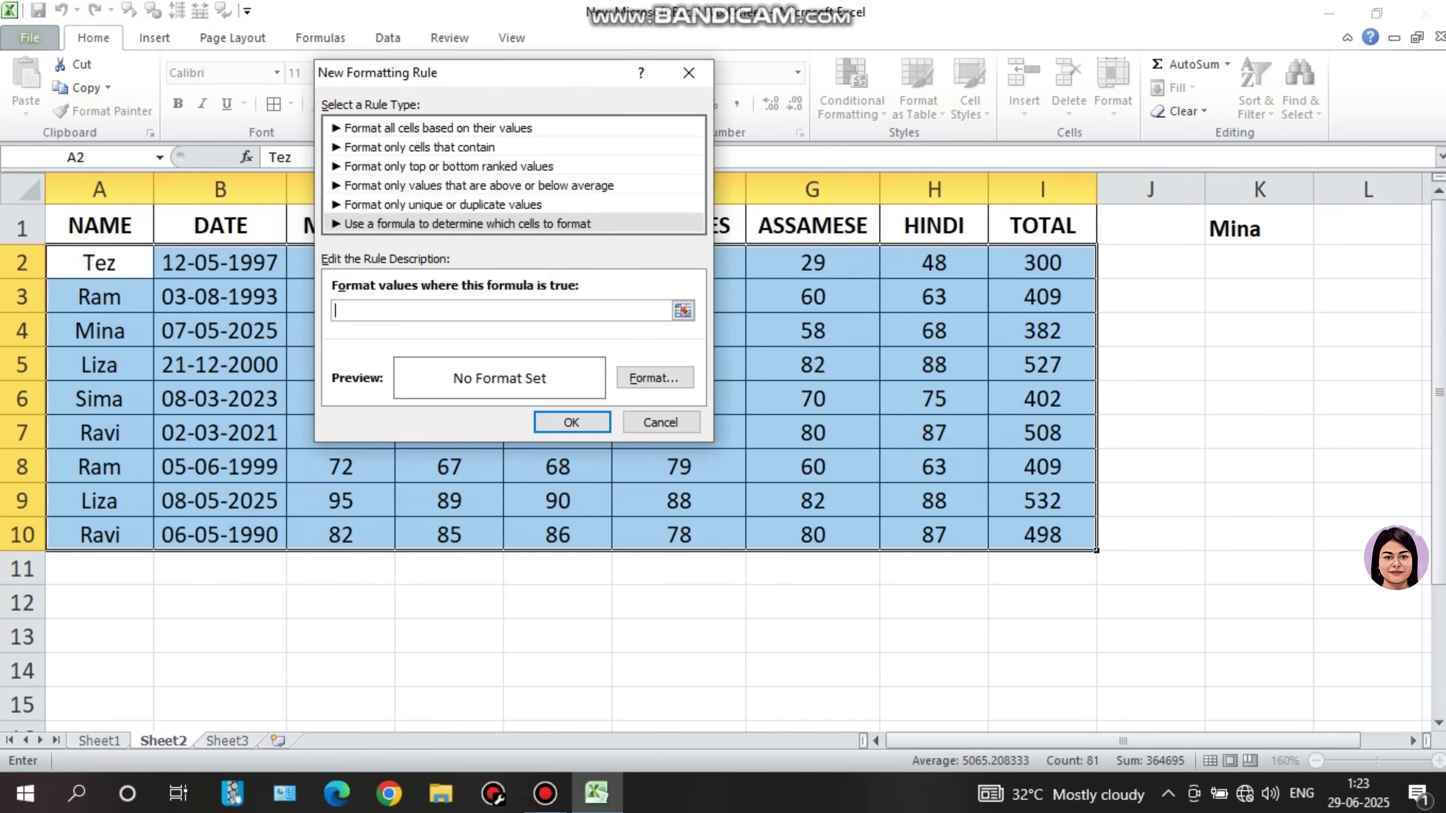
{"action": "left_click", "coordinate": [1042, 263]}
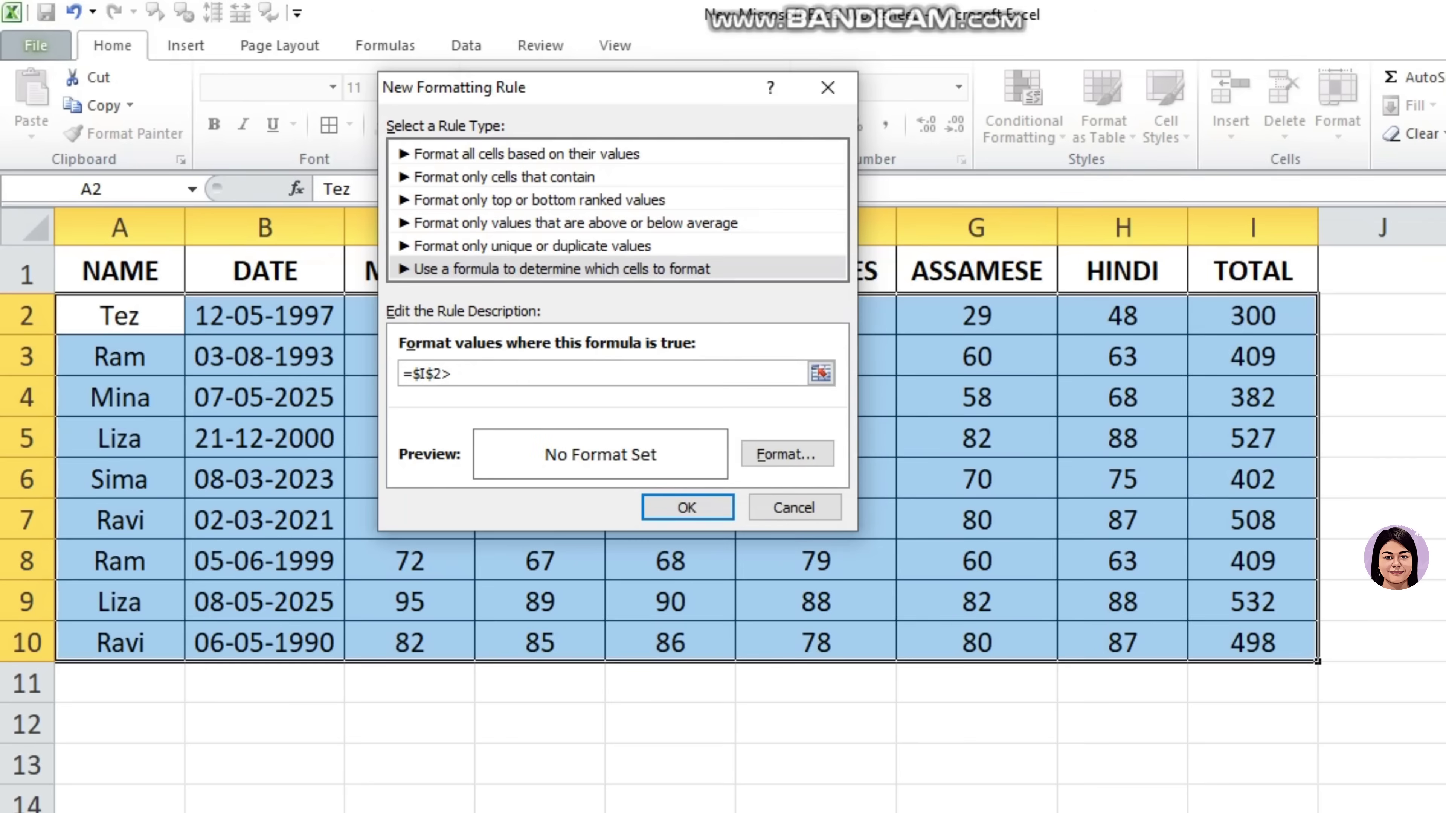
{"action": "type", "text": ">500"}
{"action": "left_click", "coordinate": [426, 373]}
{"action": "key", "text": "BackSpace"}
Give the over-500 rule a solid gray background fill and apply it to the student records.
{"action": "left_click", "coordinate": [786, 454]}
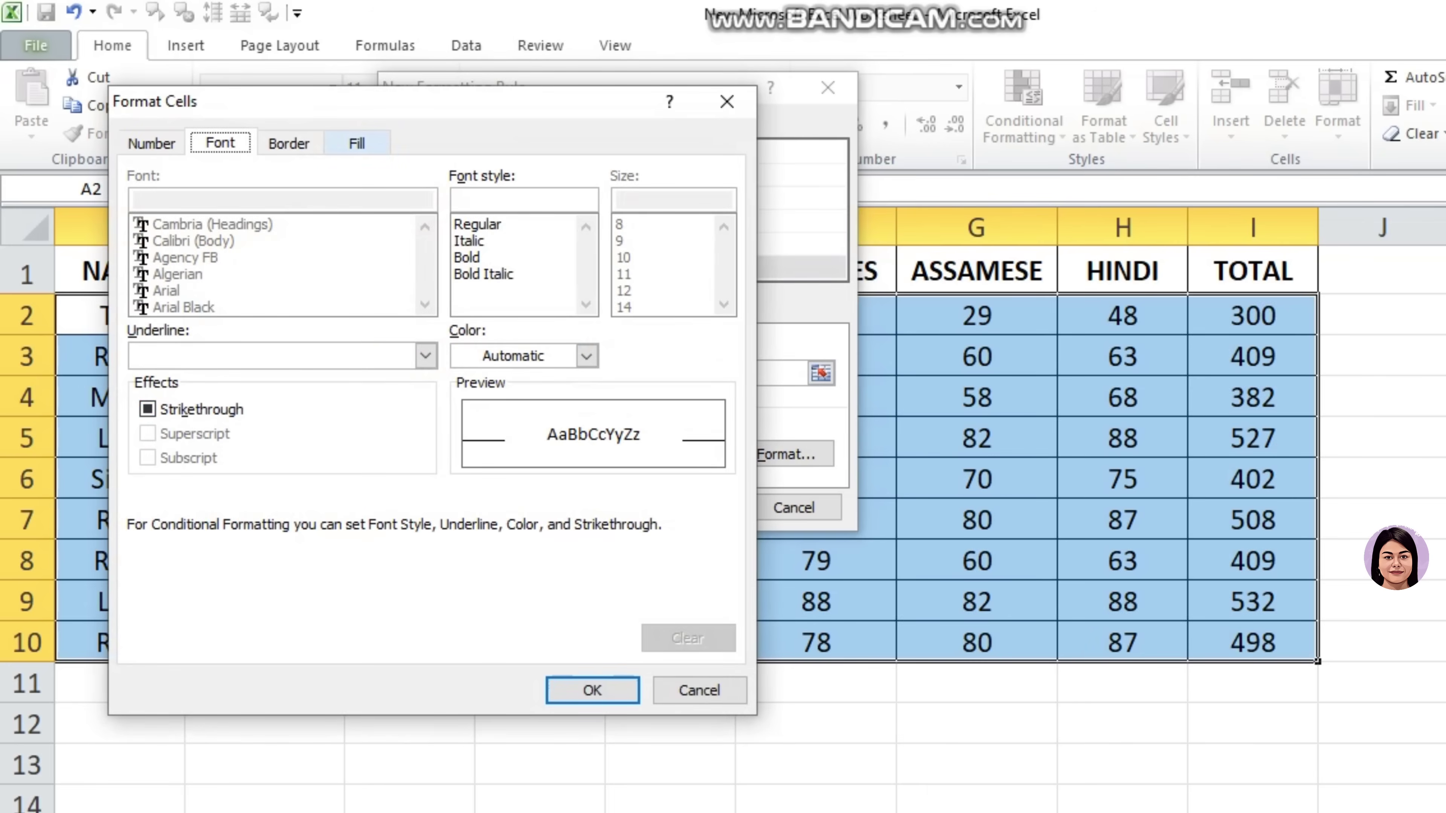
{"action": "left_click", "coordinate": [358, 143]}
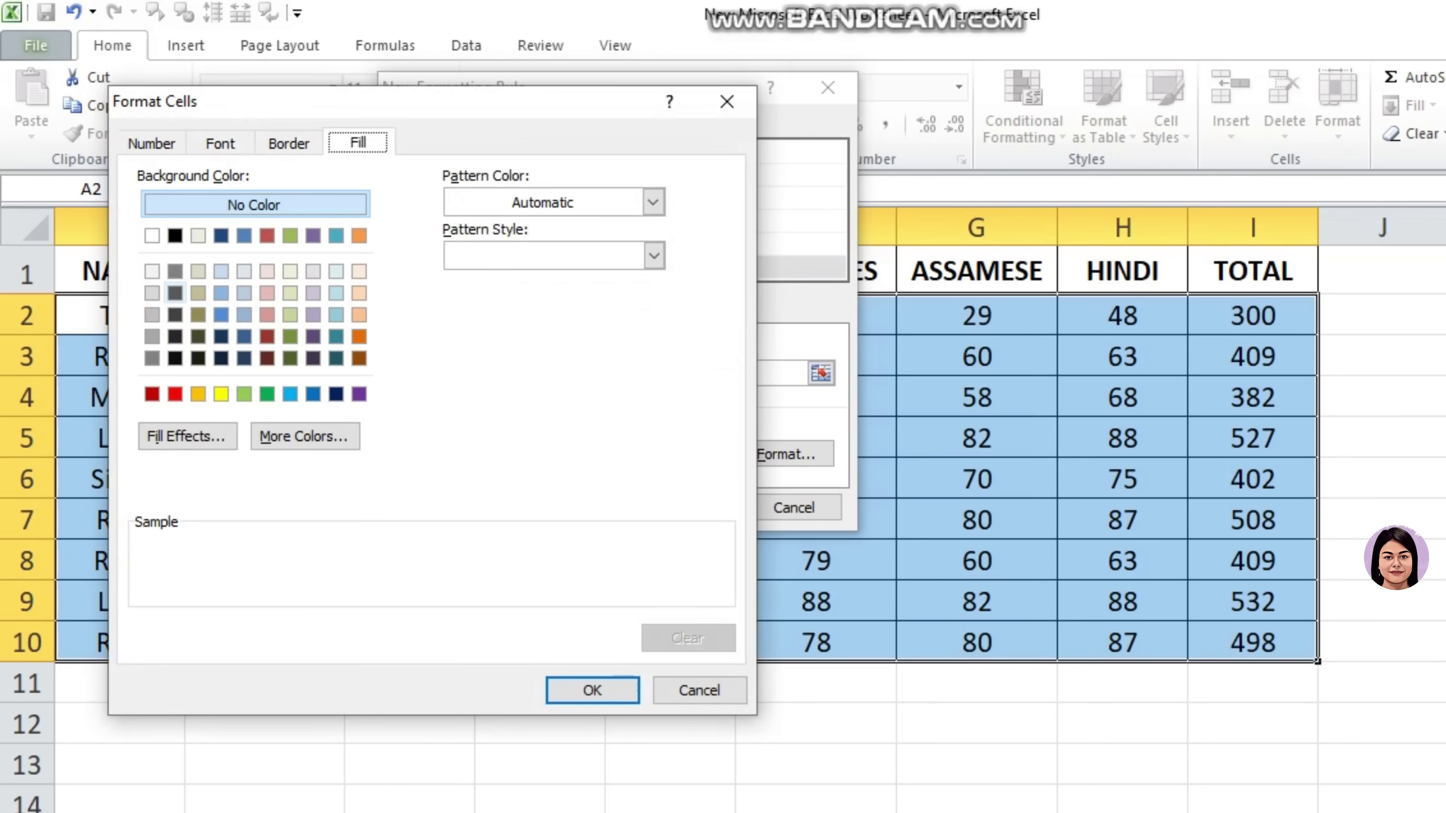
{"action": "left_click", "coordinate": [152, 314]}
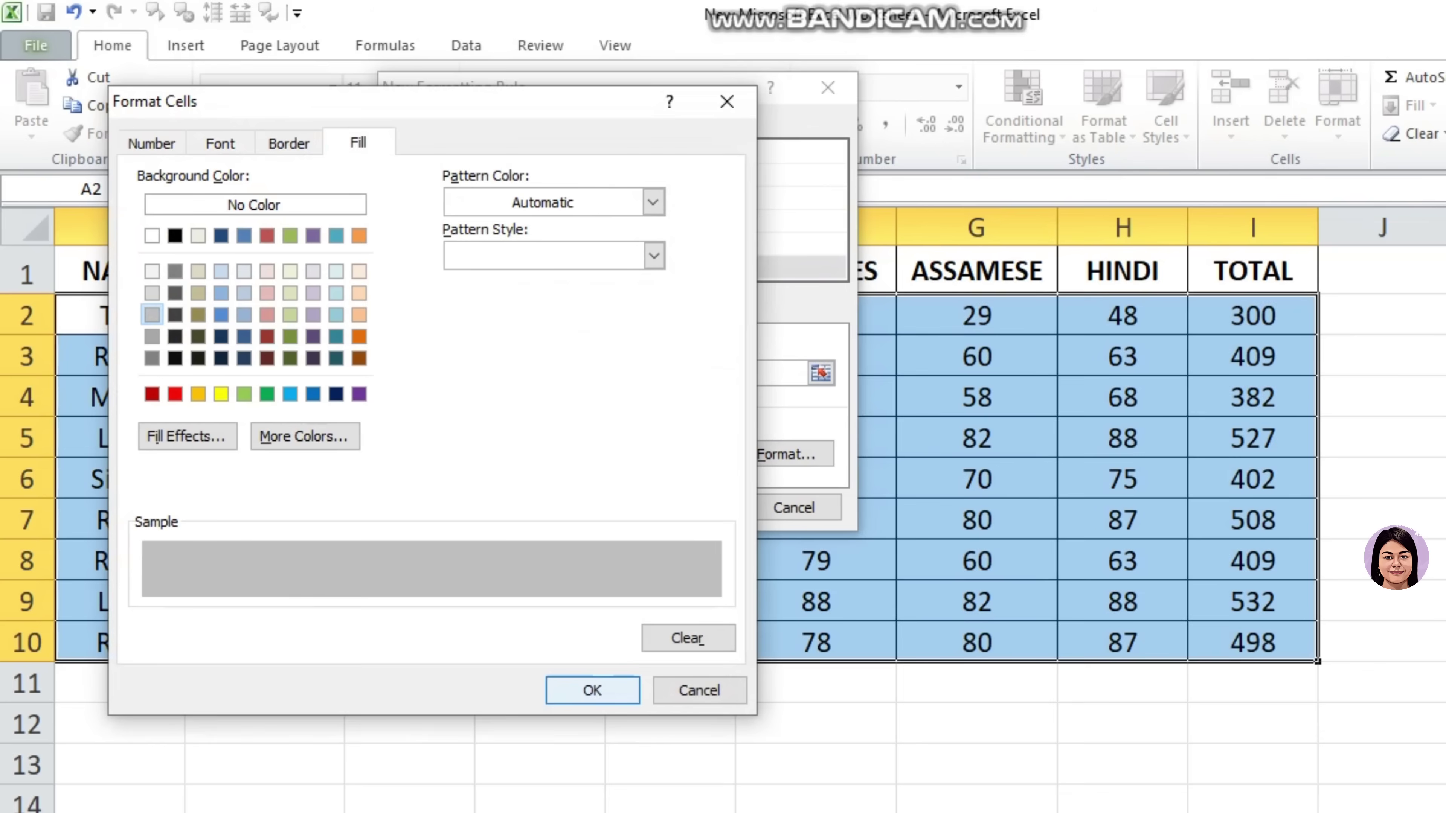
{"action": "left_click", "coordinate": [592, 690]}
{"action": "left_click", "coordinate": [687, 508]}
{"action": "left_click", "coordinate": [816, 479]}
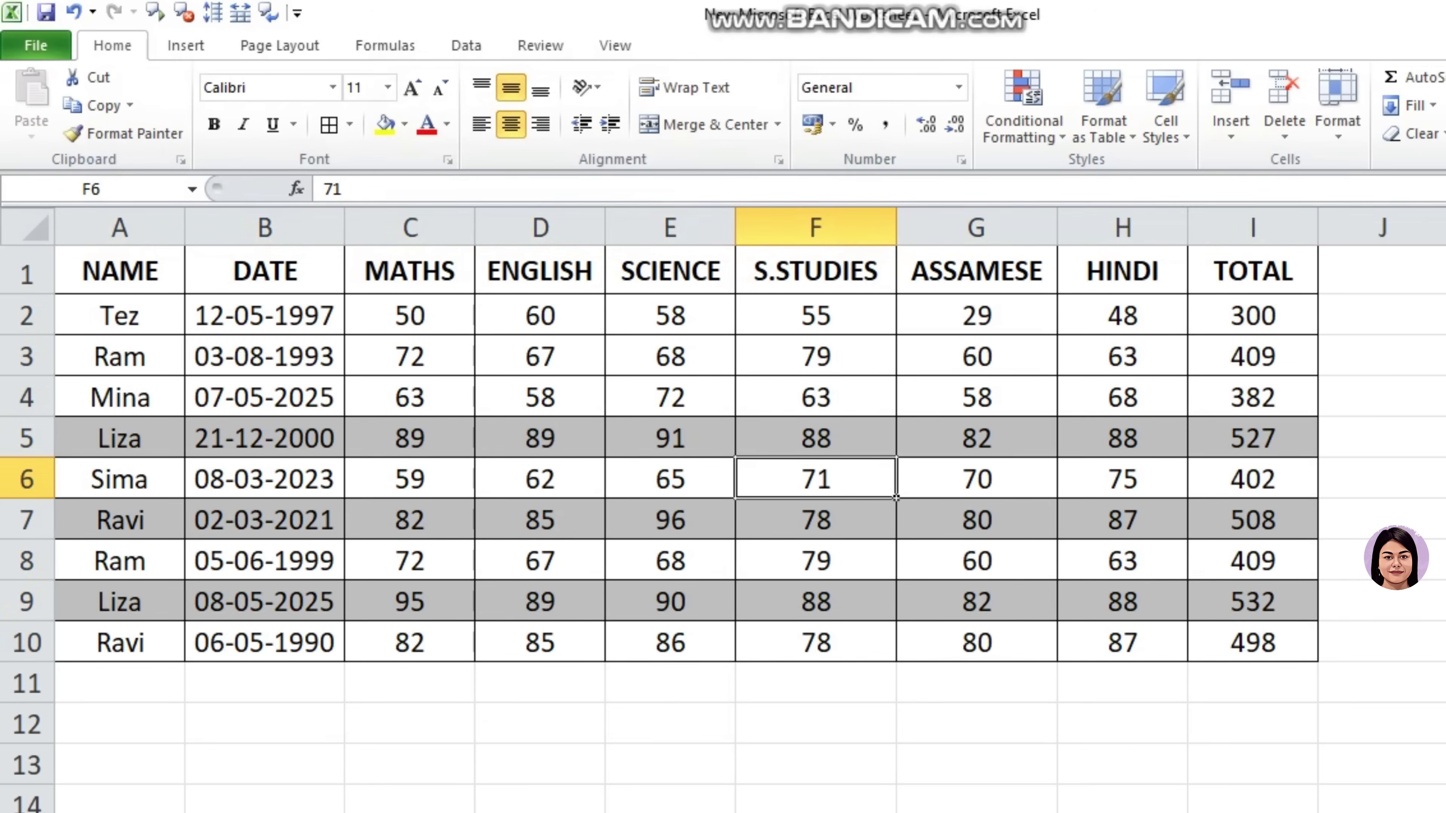
Check the TOTAL values in I5 and I8 and inspect rows 5, 7 and 9 against the over-500 rule.
{"action": "left_click", "coordinate": [1253, 437]}
{"action": "left_click", "coordinate": [1253, 561]}
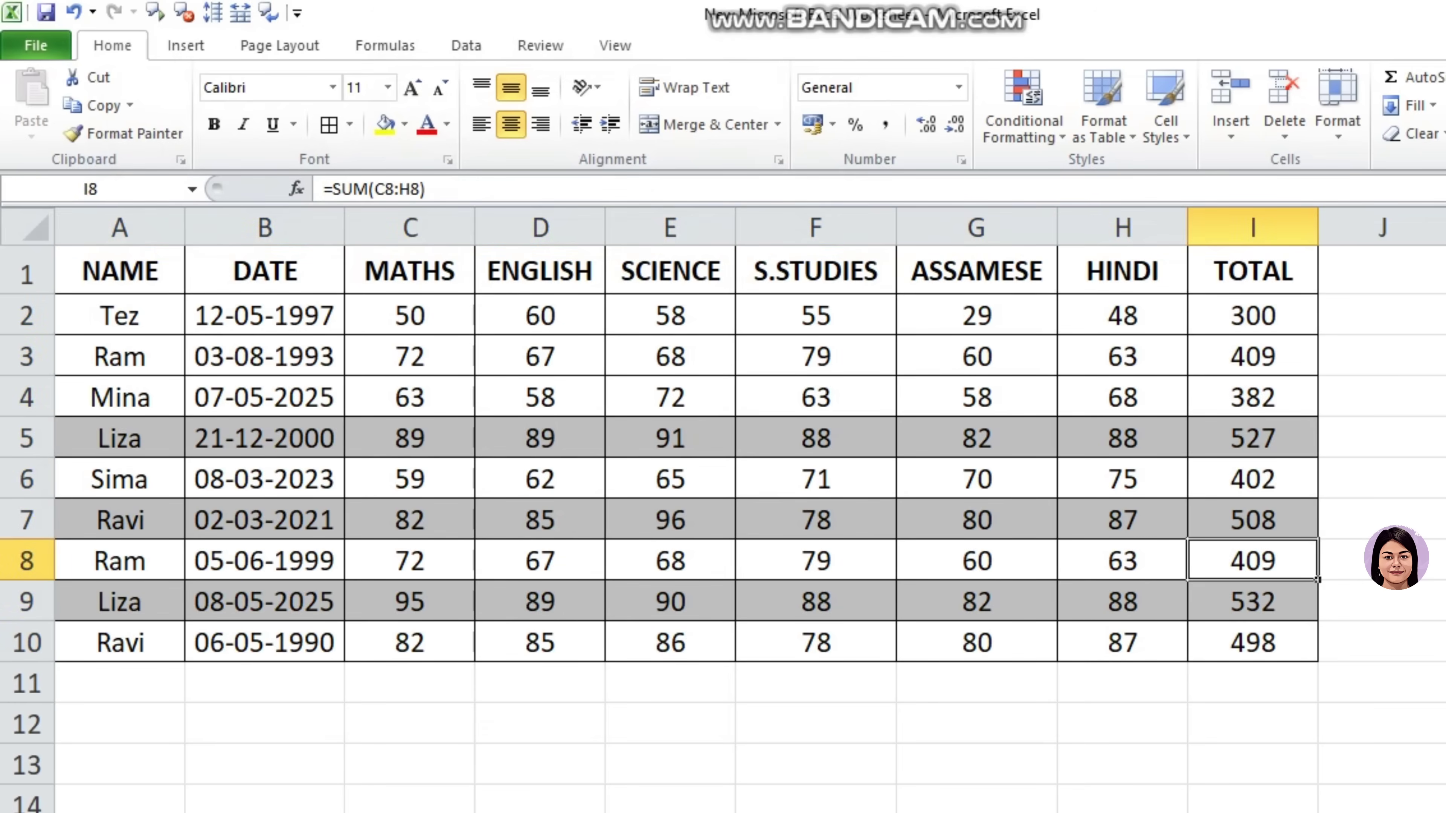
{"action": "left_click", "coordinate": [26, 438]}
{"action": "left_click", "coordinate": [27, 519]}
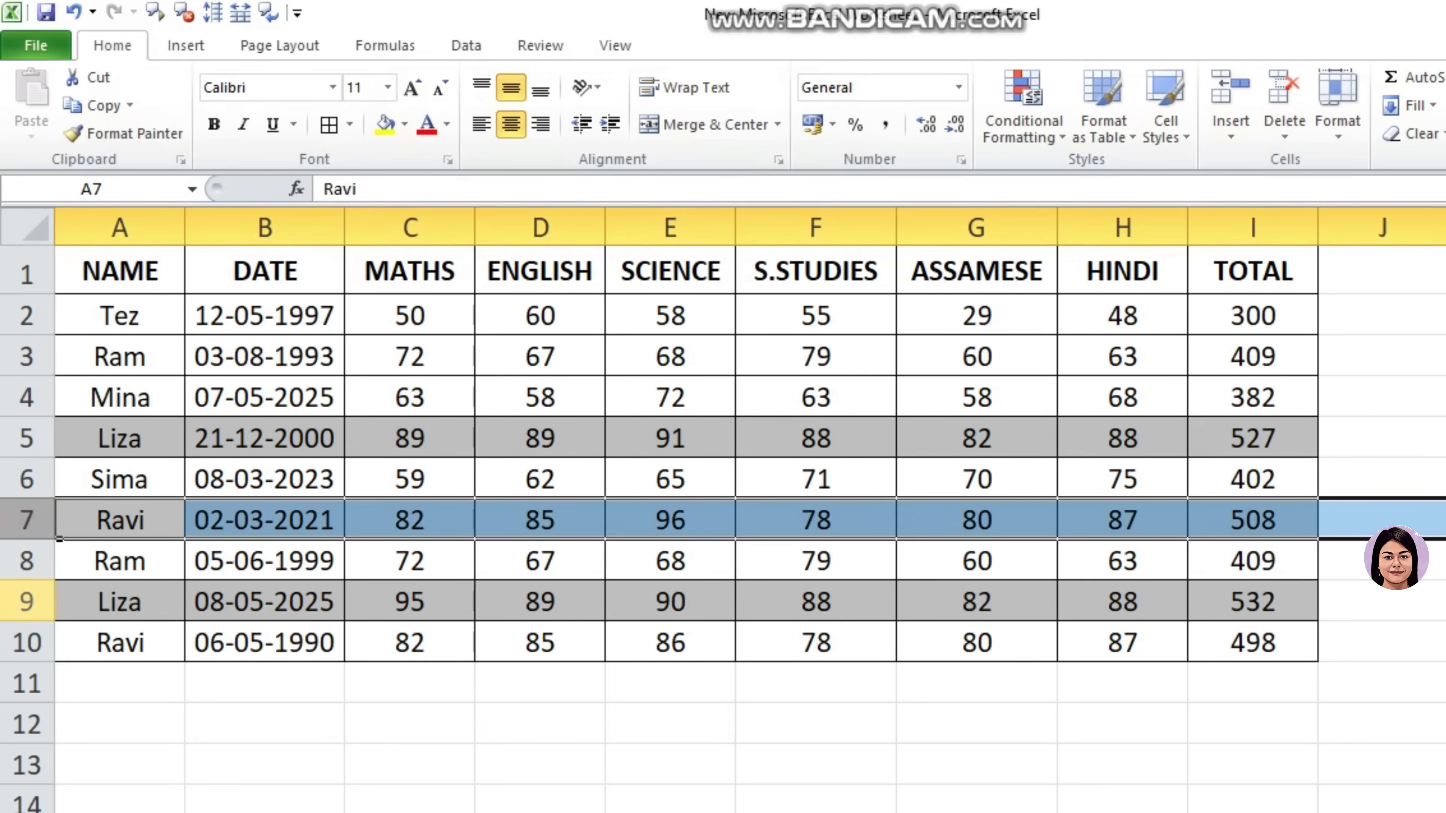
{"action": "left_click", "coordinate": [26, 601]}
{"action": "left_click", "coordinate": [670, 724]}
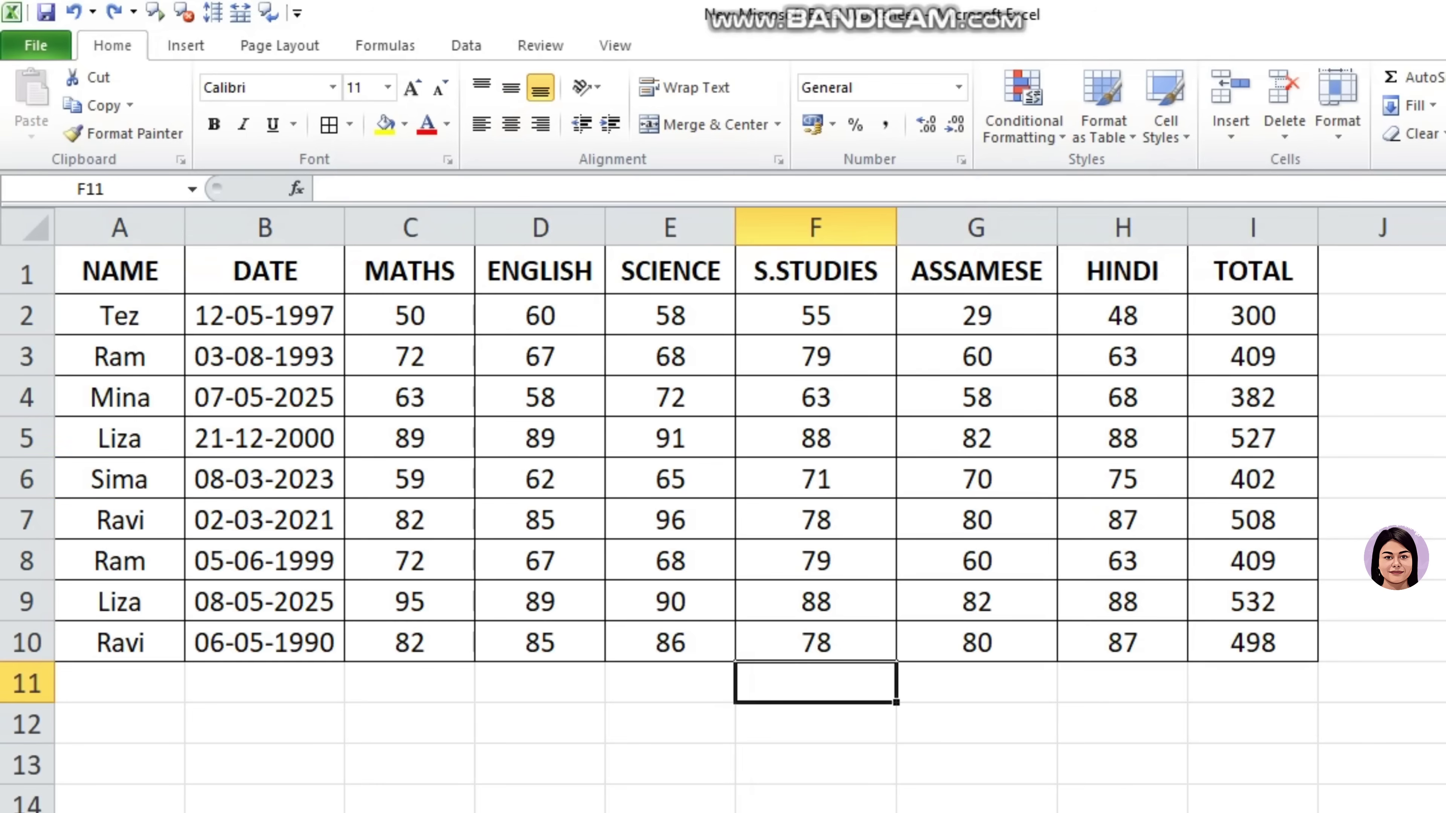
Set up a new formula-based conditional formatting rule for A2:I10 testing whether $A2 equals the first student's name in quotation marks.
{"action": "left_click_drag", "start_coordinate": [119, 315], "coordinate": [1252, 642]}
{"action": "left_click", "coordinate": [1023, 108]}
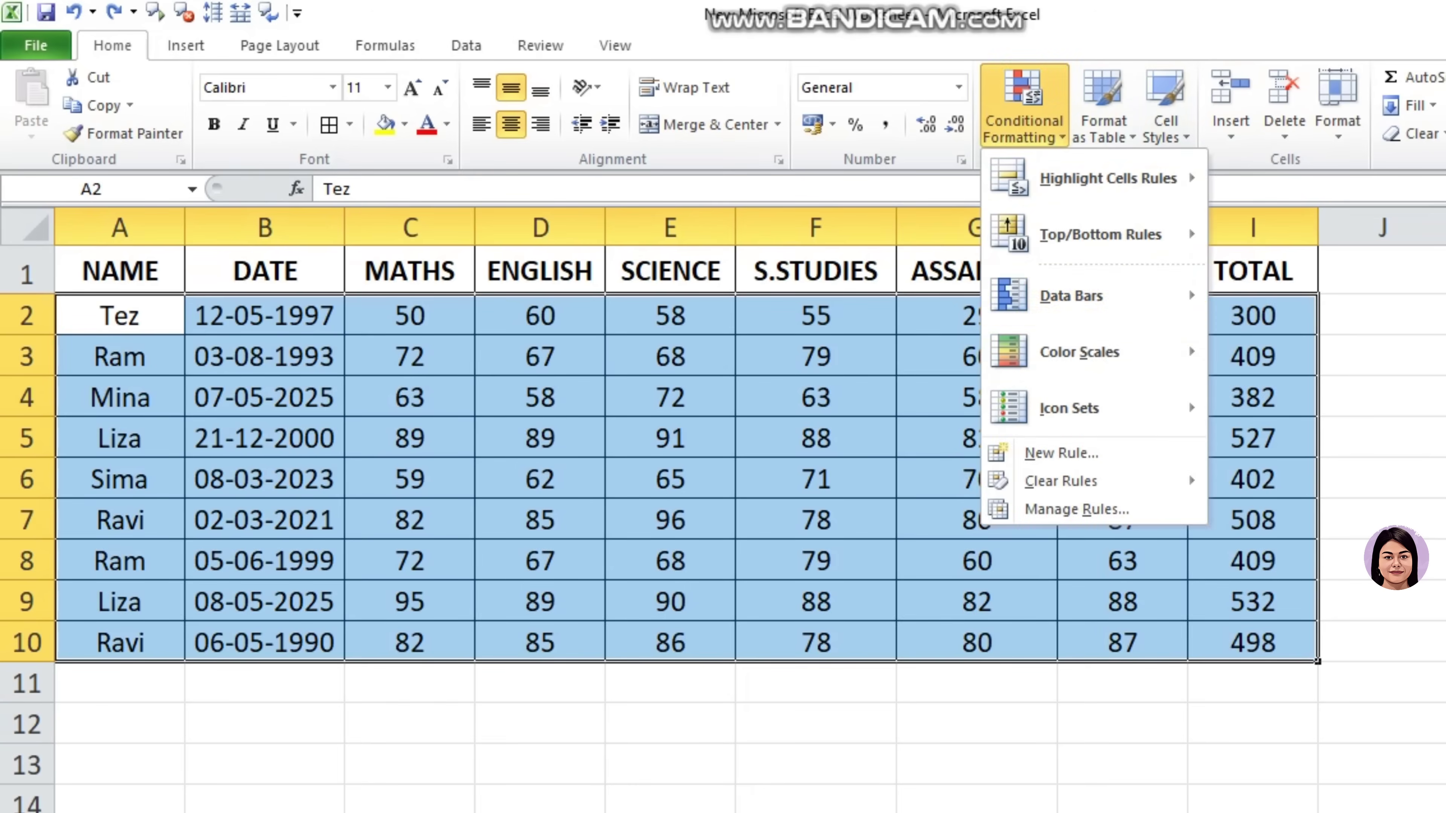
{"action": "left_click", "coordinate": [1060, 453]}
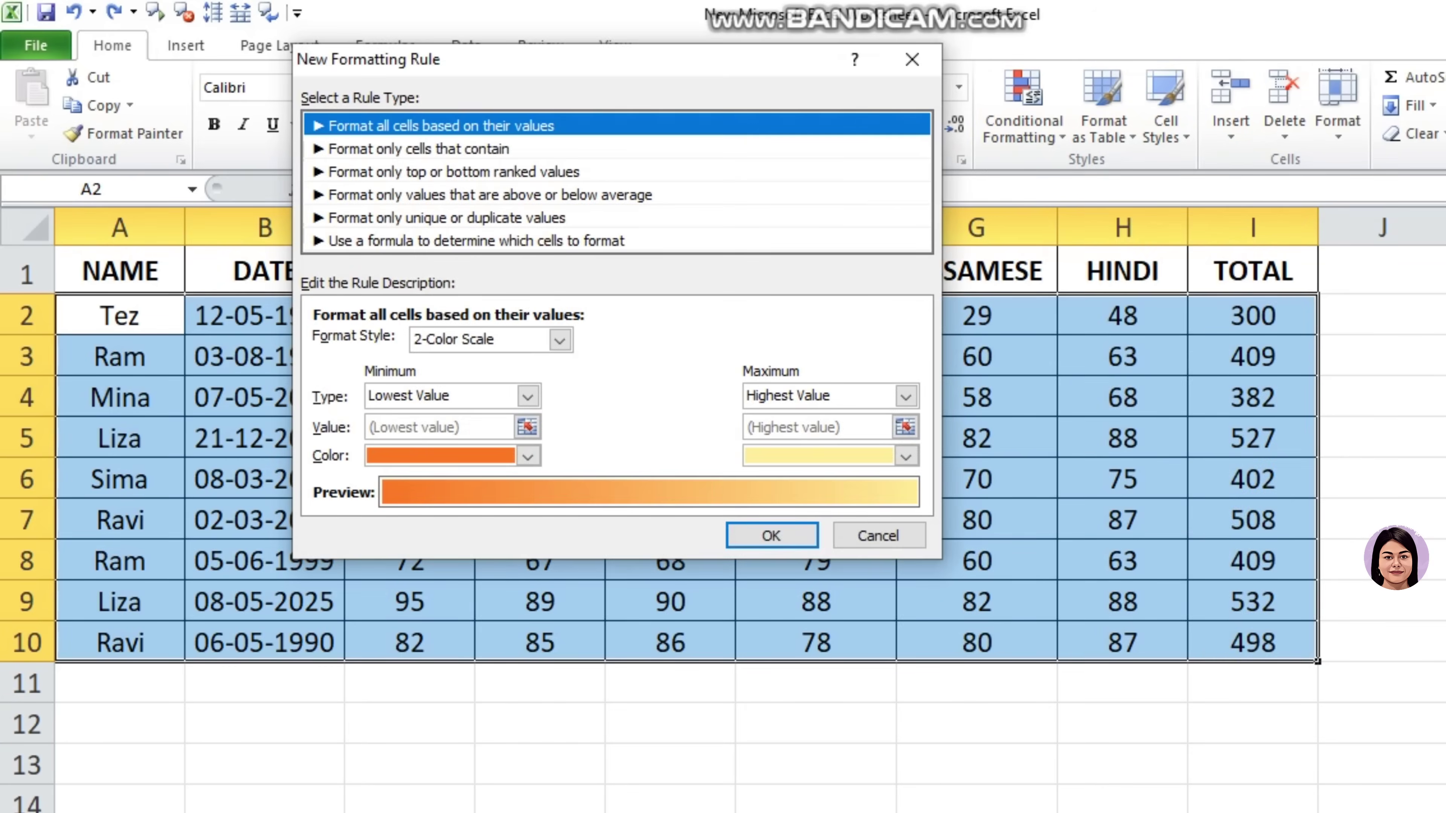
{"action": "left_click", "coordinate": [476, 241]}
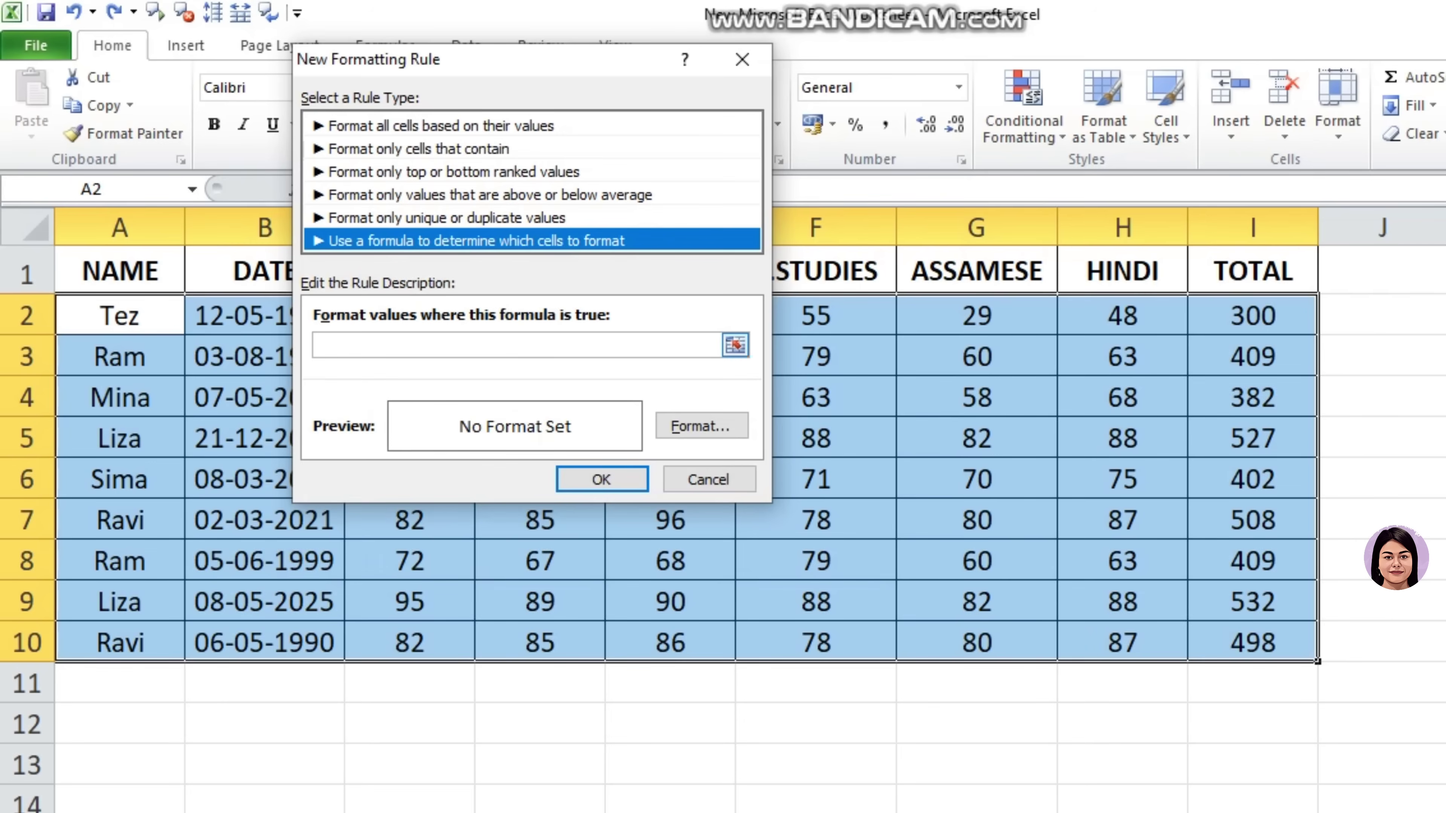
{"action": "left_click", "coordinate": [515, 346]}
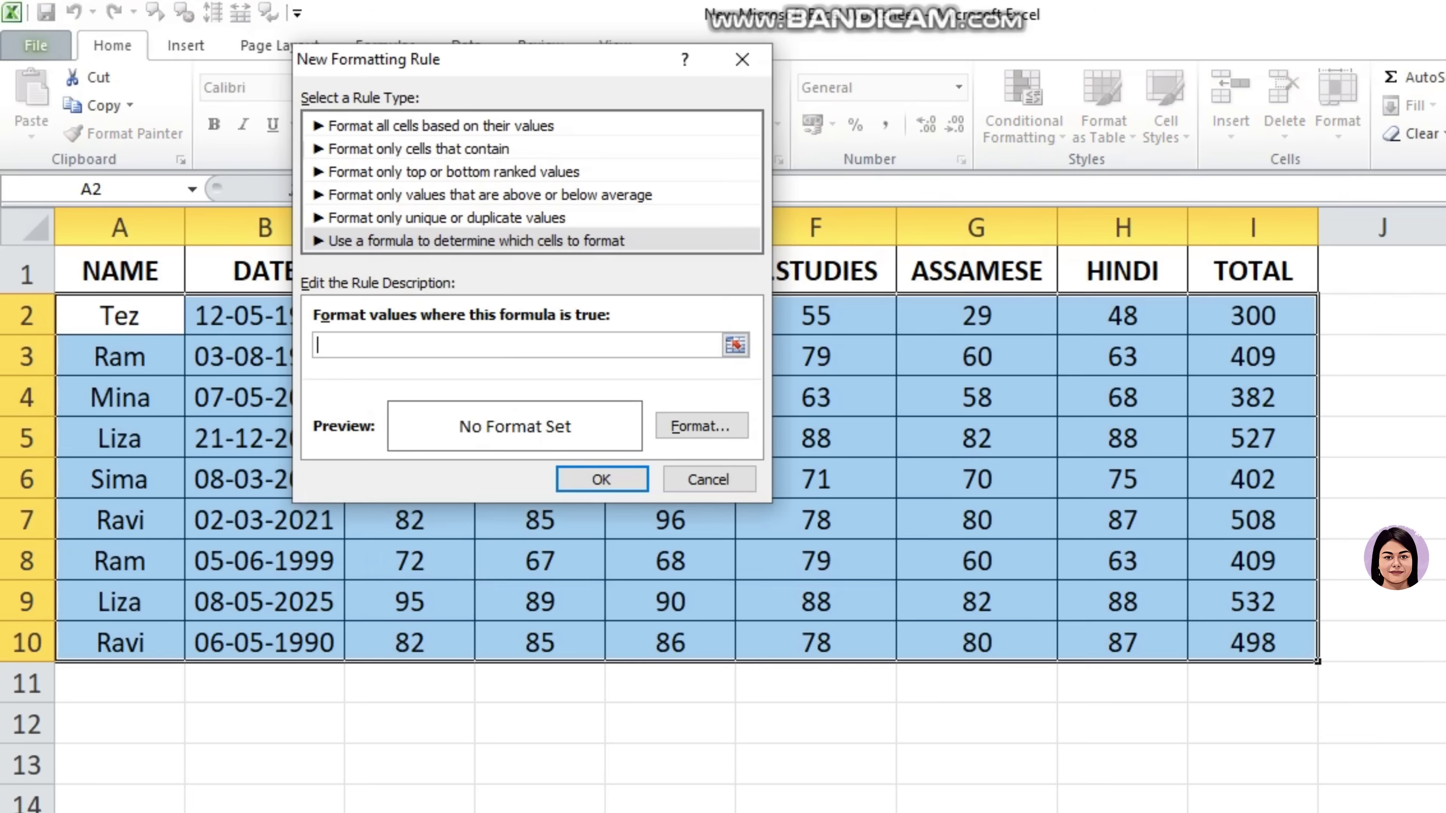
{"action": "left_click", "coordinate": [121, 316]}
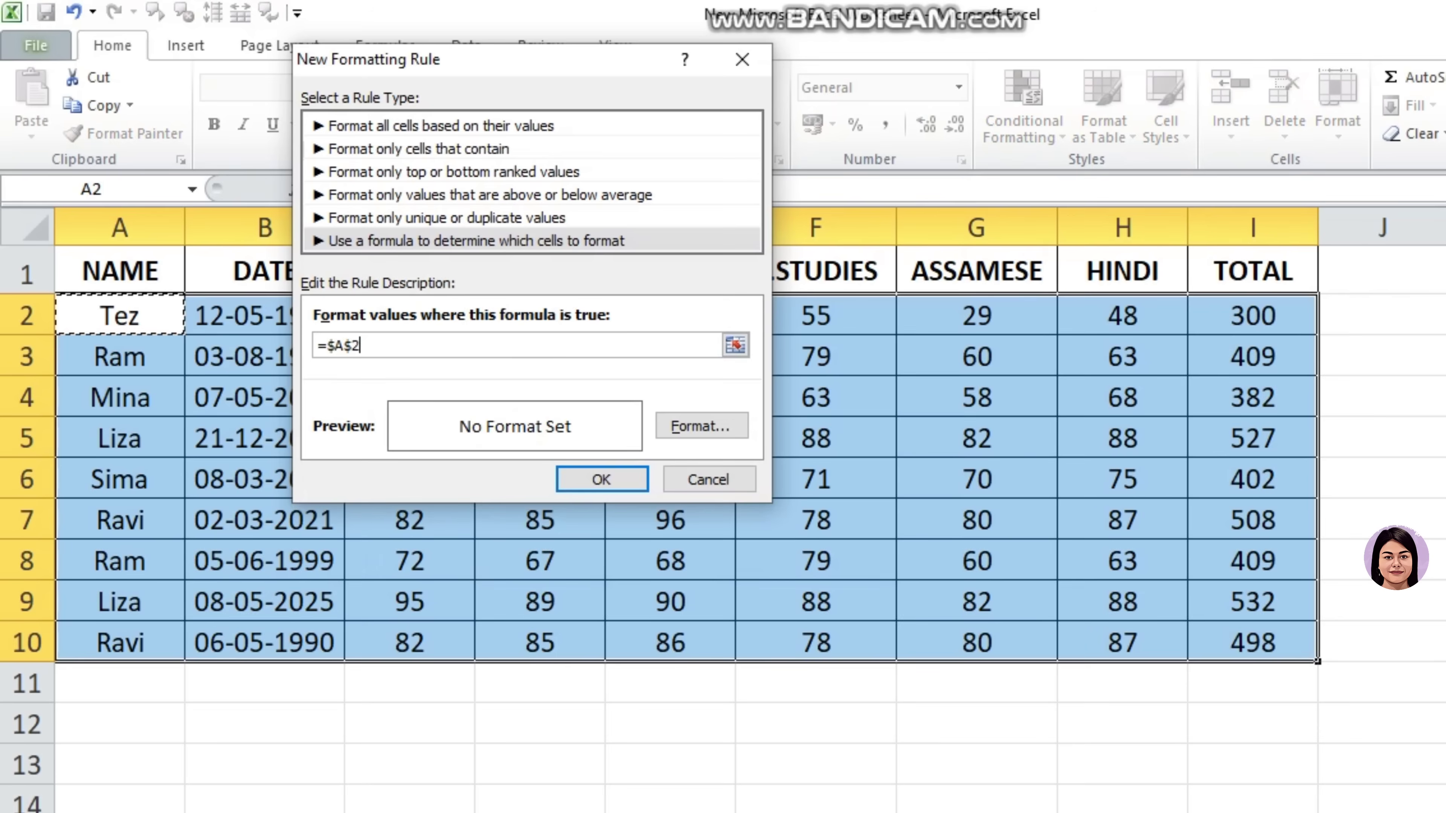
{"action": "type", "text": "=\"Tez\""}
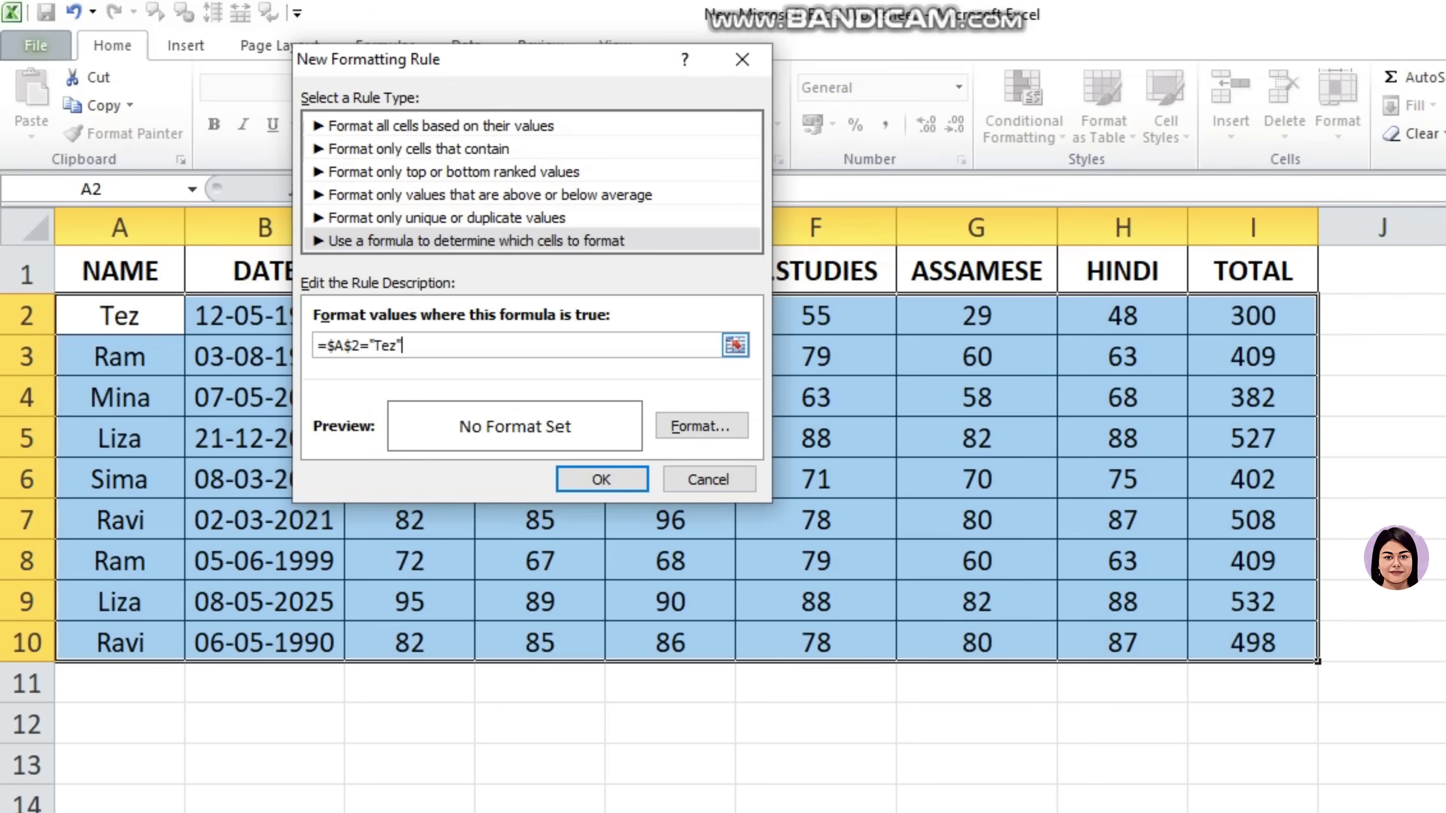
{"action": "left_click", "coordinate": [353, 345]}
{"action": "key", "text": "BackSpace"}
Give the name-matching rule a solid red background fill and apply it to the student records.
{"action": "left_click", "coordinate": [701, 426]}
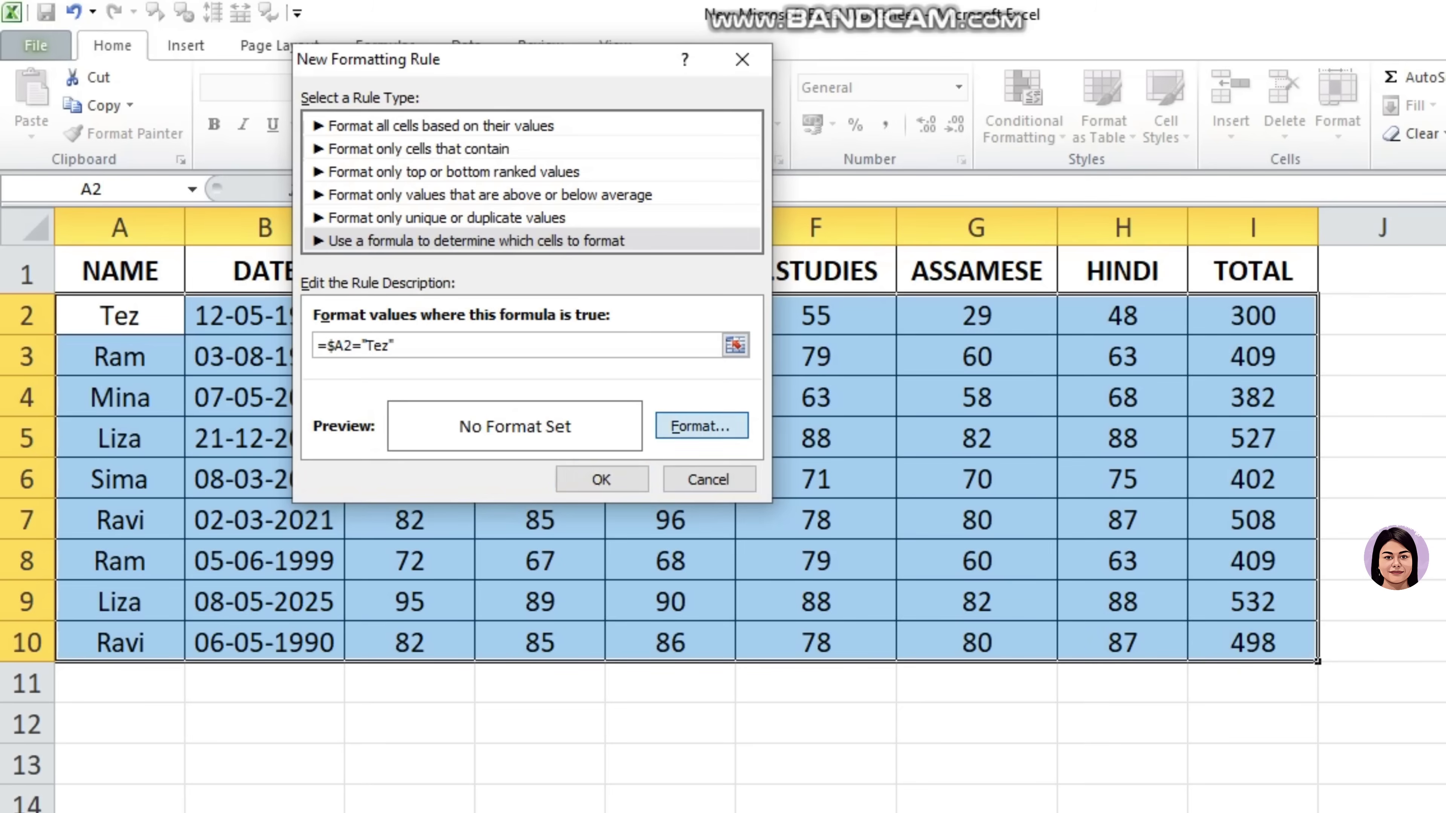
{"action": "left_click", "coordinate": [361, 307]}
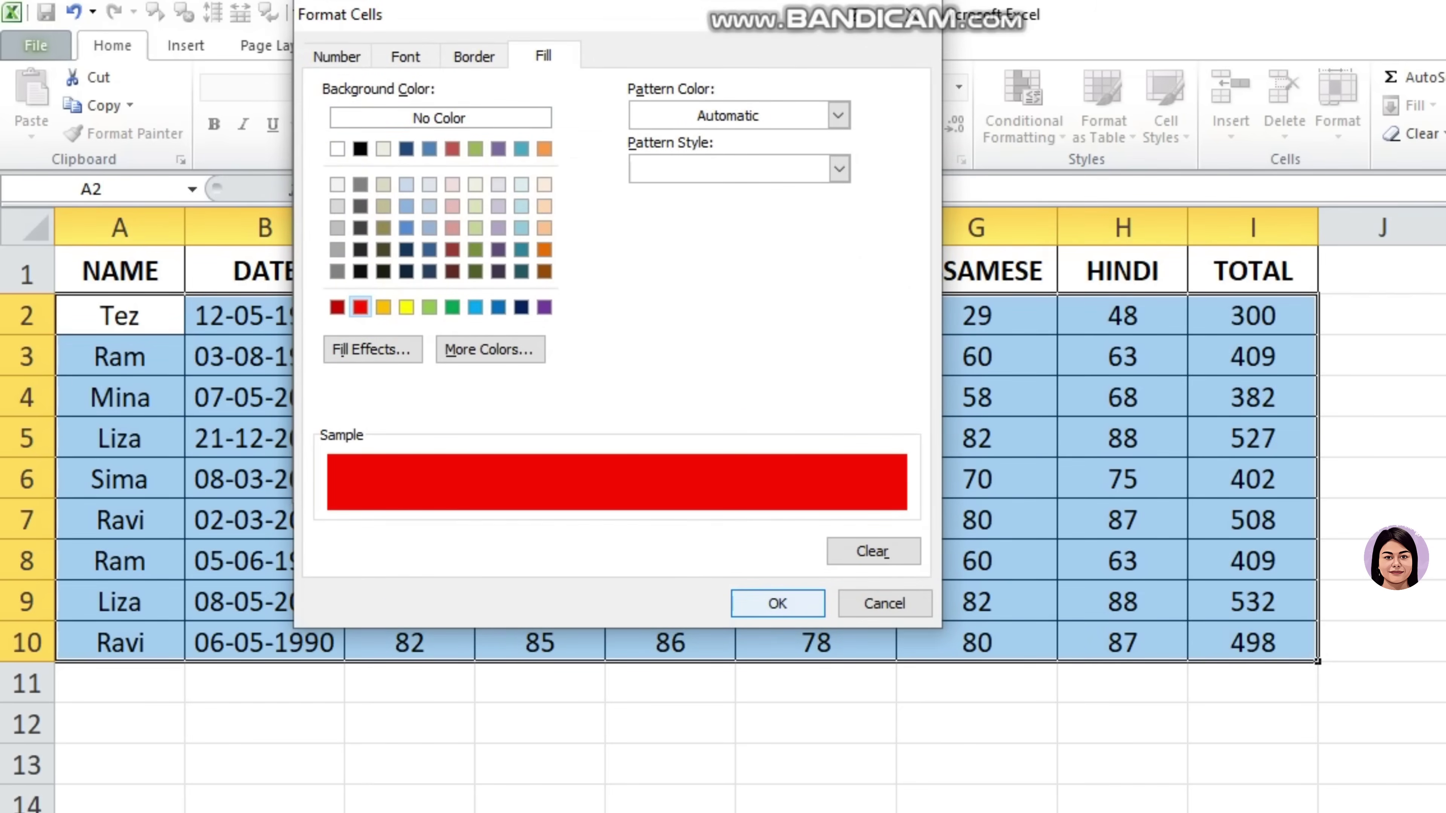
{"action": "left_click", "coordinate": [777, 603]}
{"action": "left_click", "coordinate": [600, 480]}
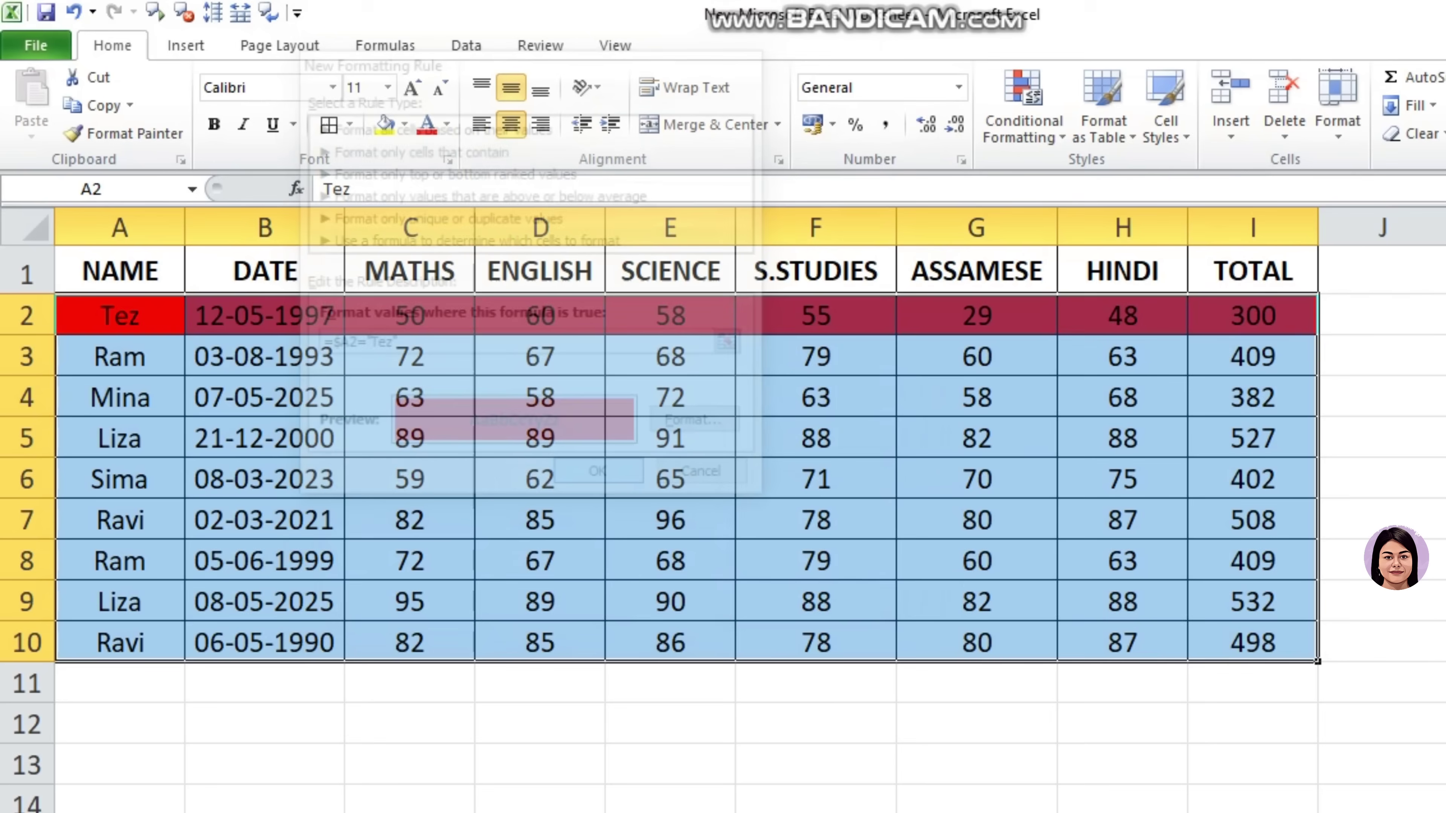
{"action": "left_click", "coordinate": [669, 561]}
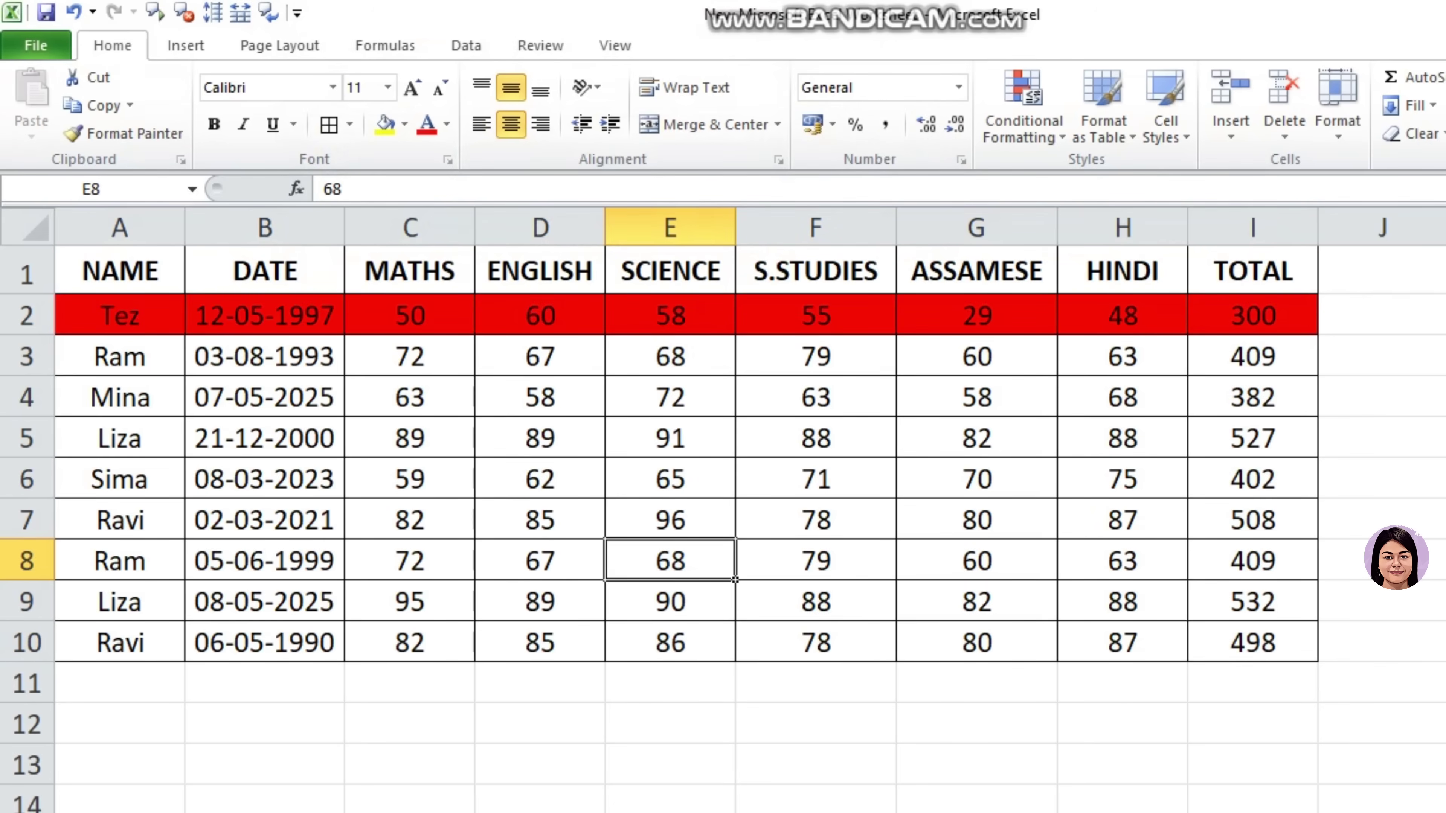
Replace the student name in A9 with the name from A2 to test the name-matching rule.
{"action": "left_click", "coordinate": [120, 601]}
{"action": "type", "text": "Tez"}
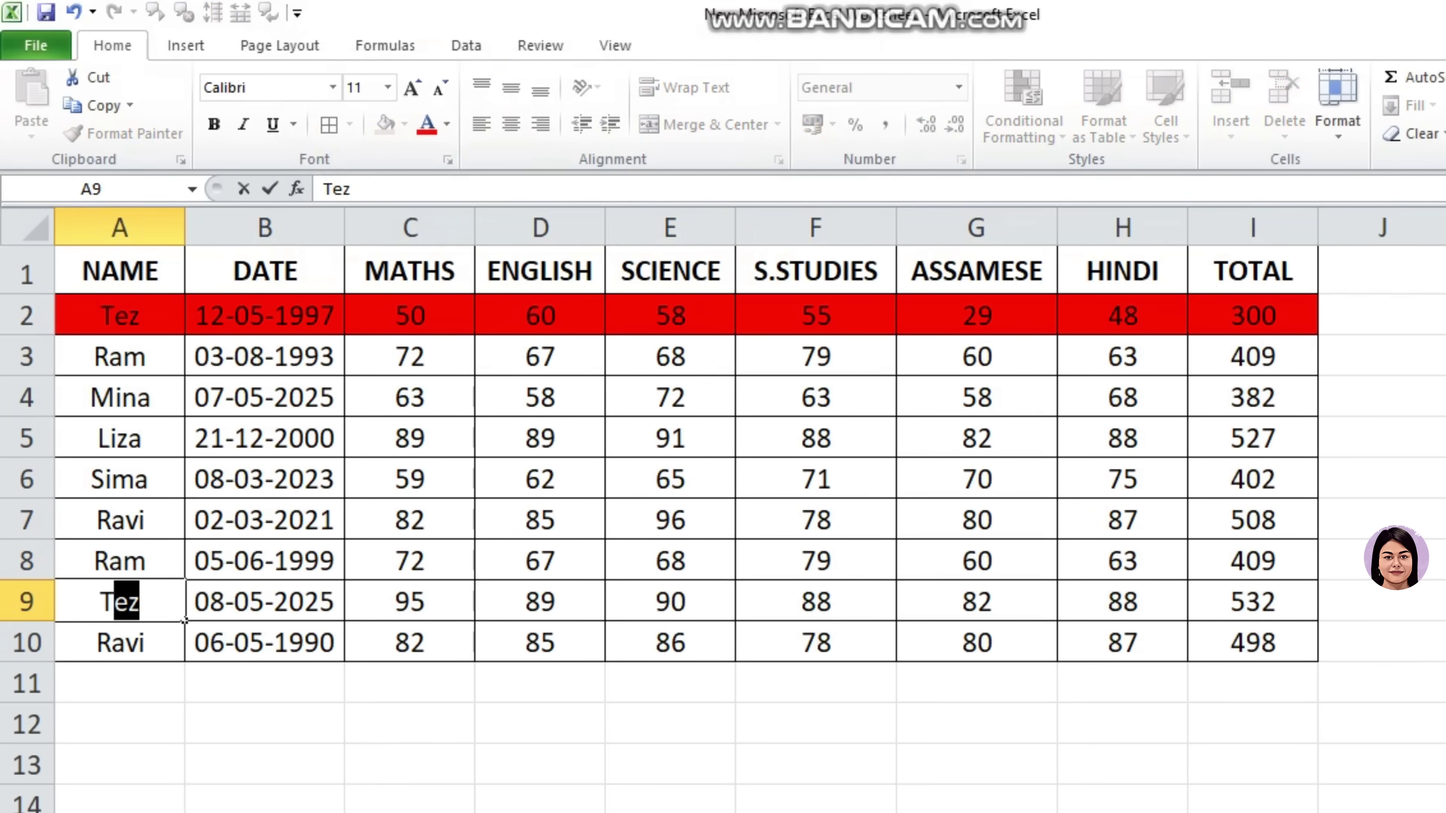
{"action": "key", "text": "Return"}
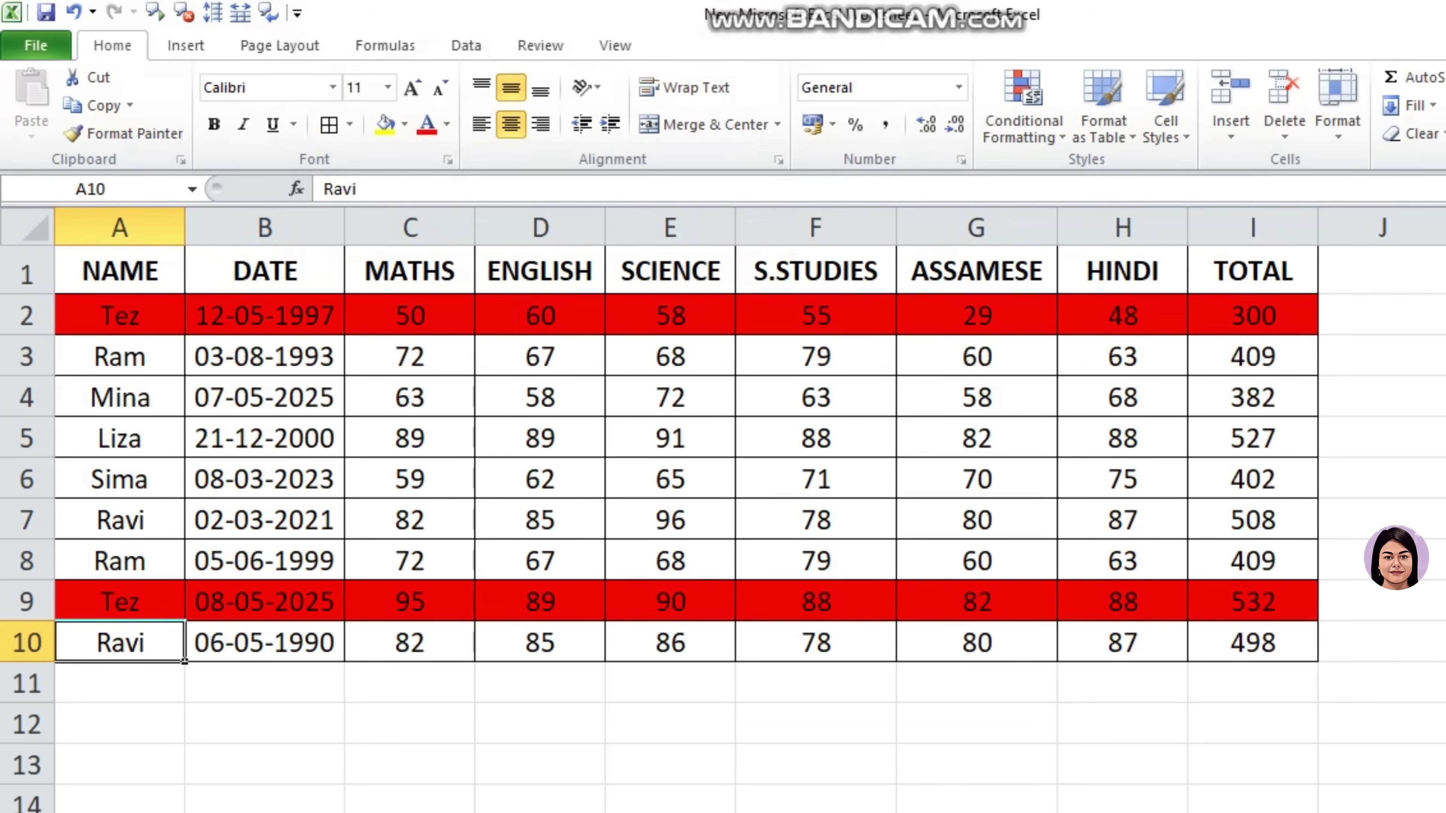
{"action": "left_click", "coordinate": [976, 725]}
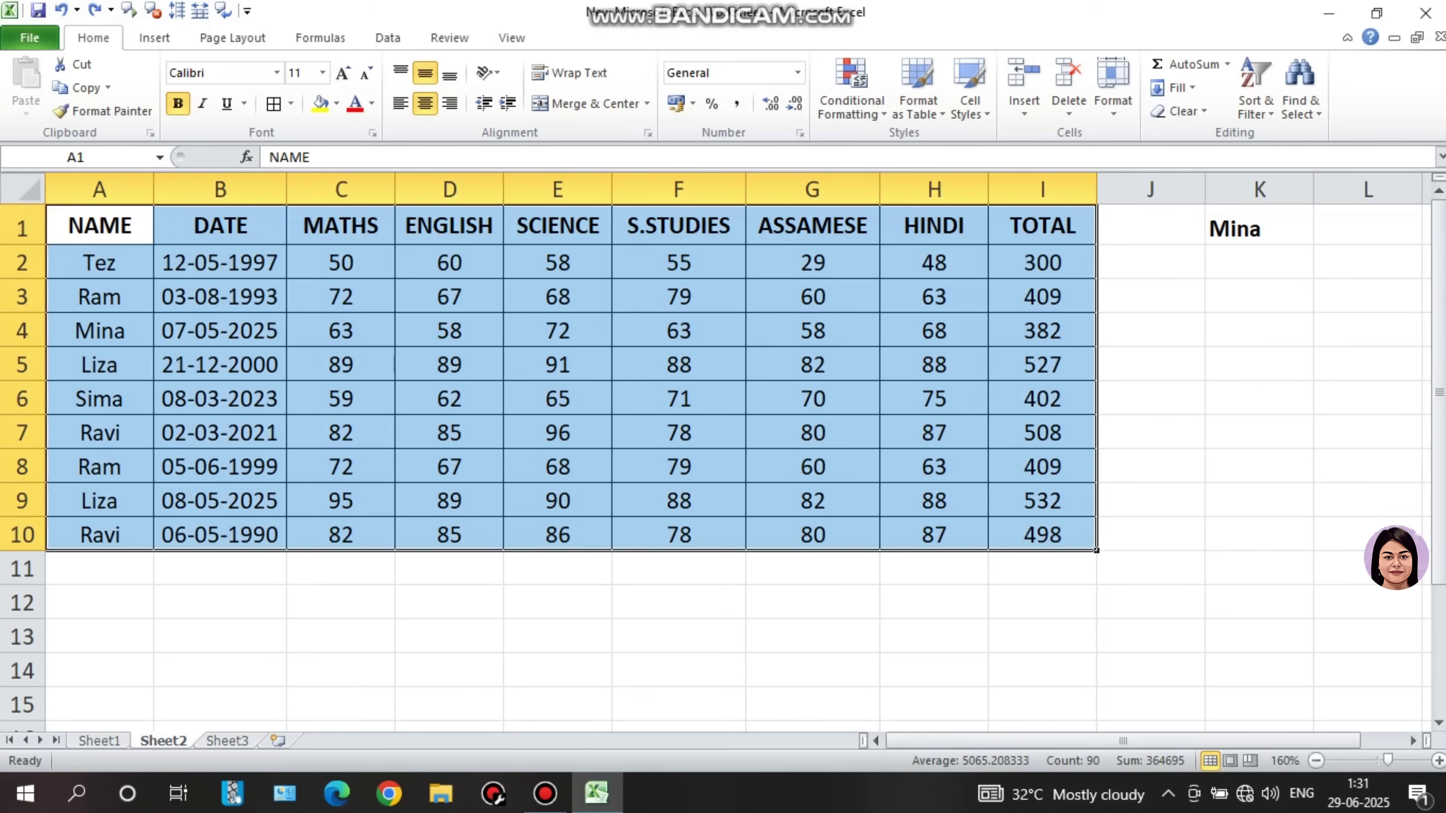
Set up a new formula-based conditional formatting rule for A1:I10 with the formula =A$1="Science".
{"action": "left_click_drag", "start_coordinate": [100, 225], "coordinate": [1042, 534]}
{"action": "left_click", "coordinate": [852, 91]}
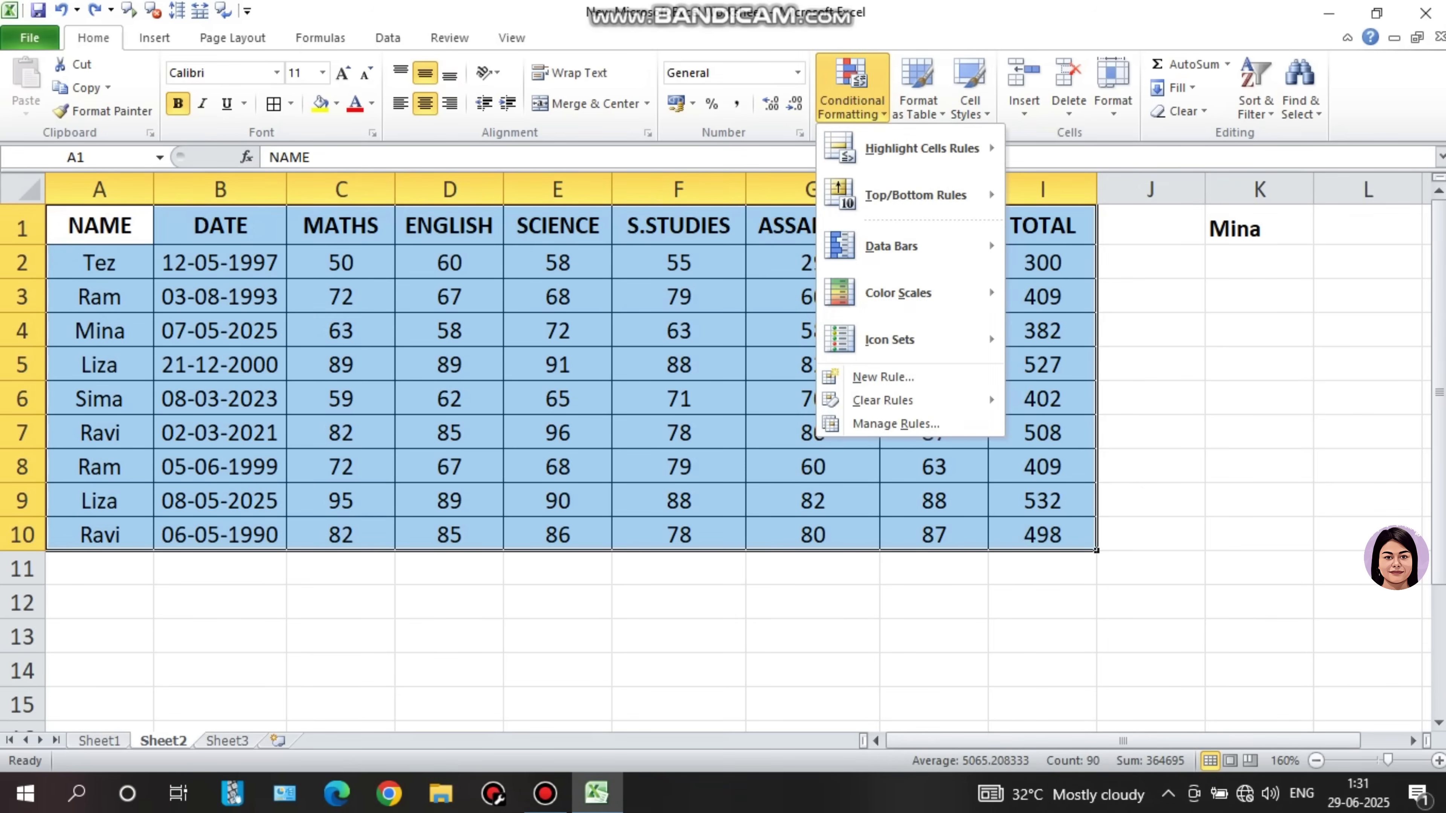
{"action": "left_click", "coordinate": [883, 377]}
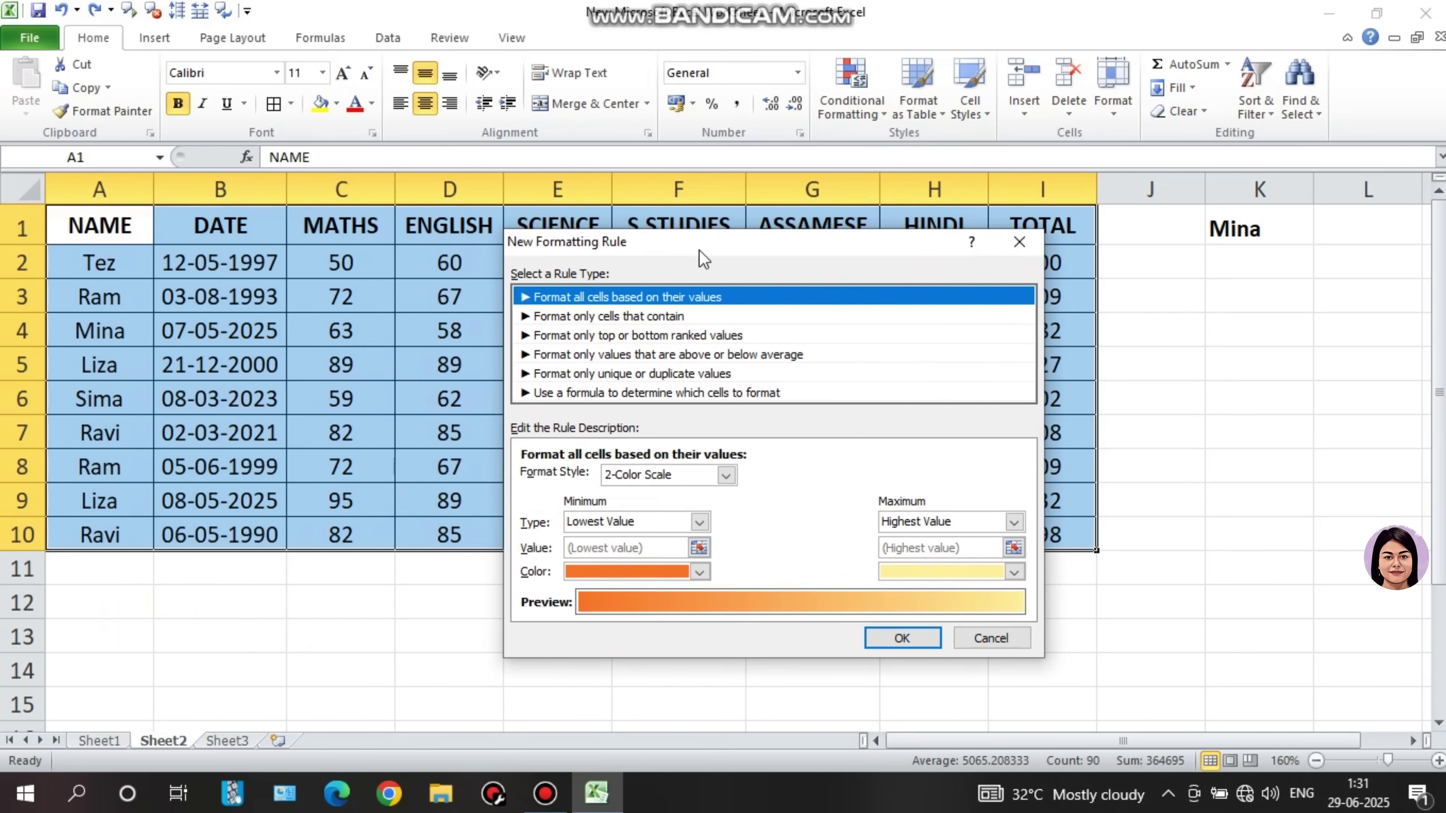
{"action": "left_click", "coordinate": [657, 393]}
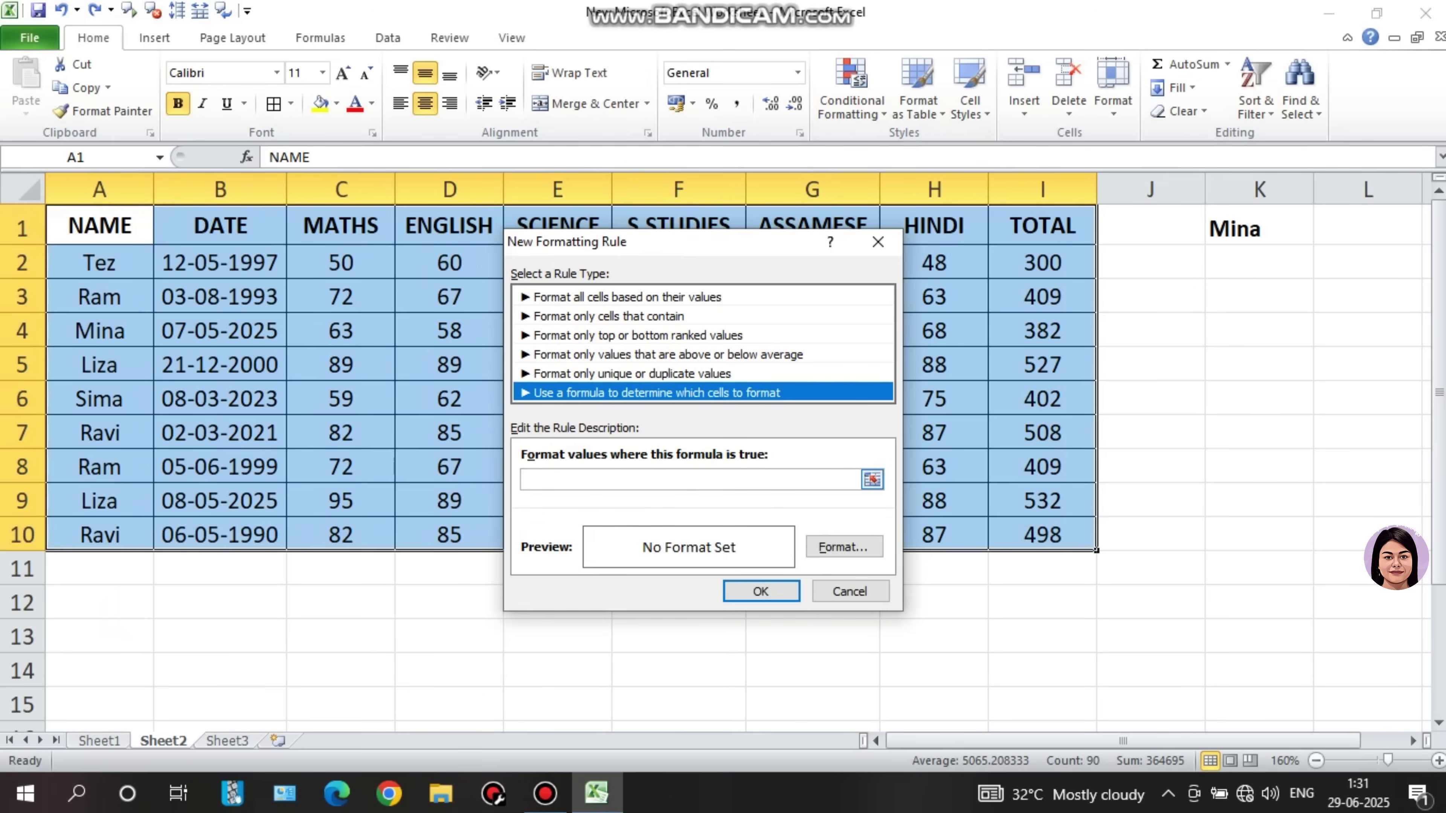
{"action": "left_click", "coordinate": [690, 480]}
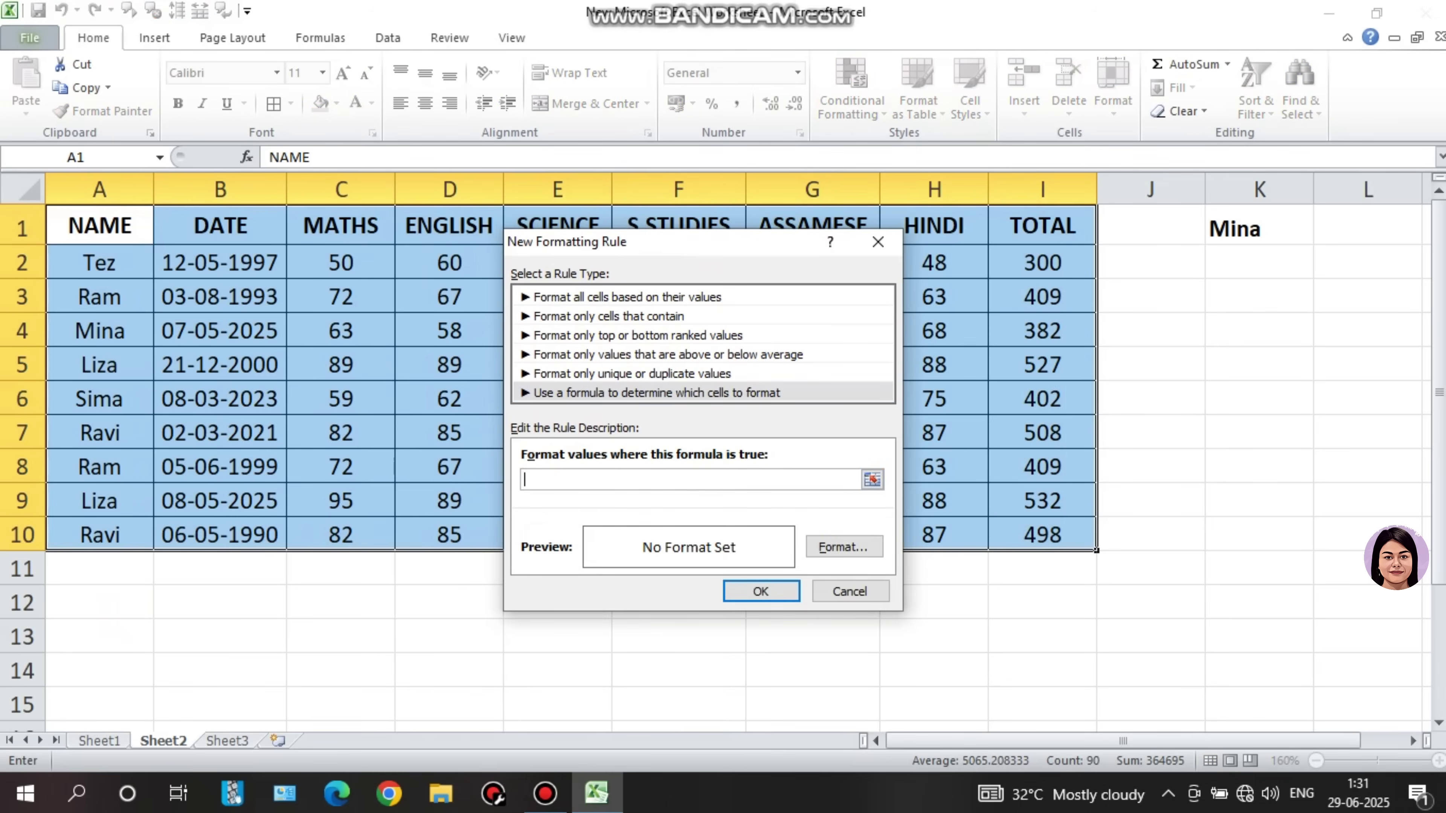
{"action": "left_click", "coordinate": [100, 225]}
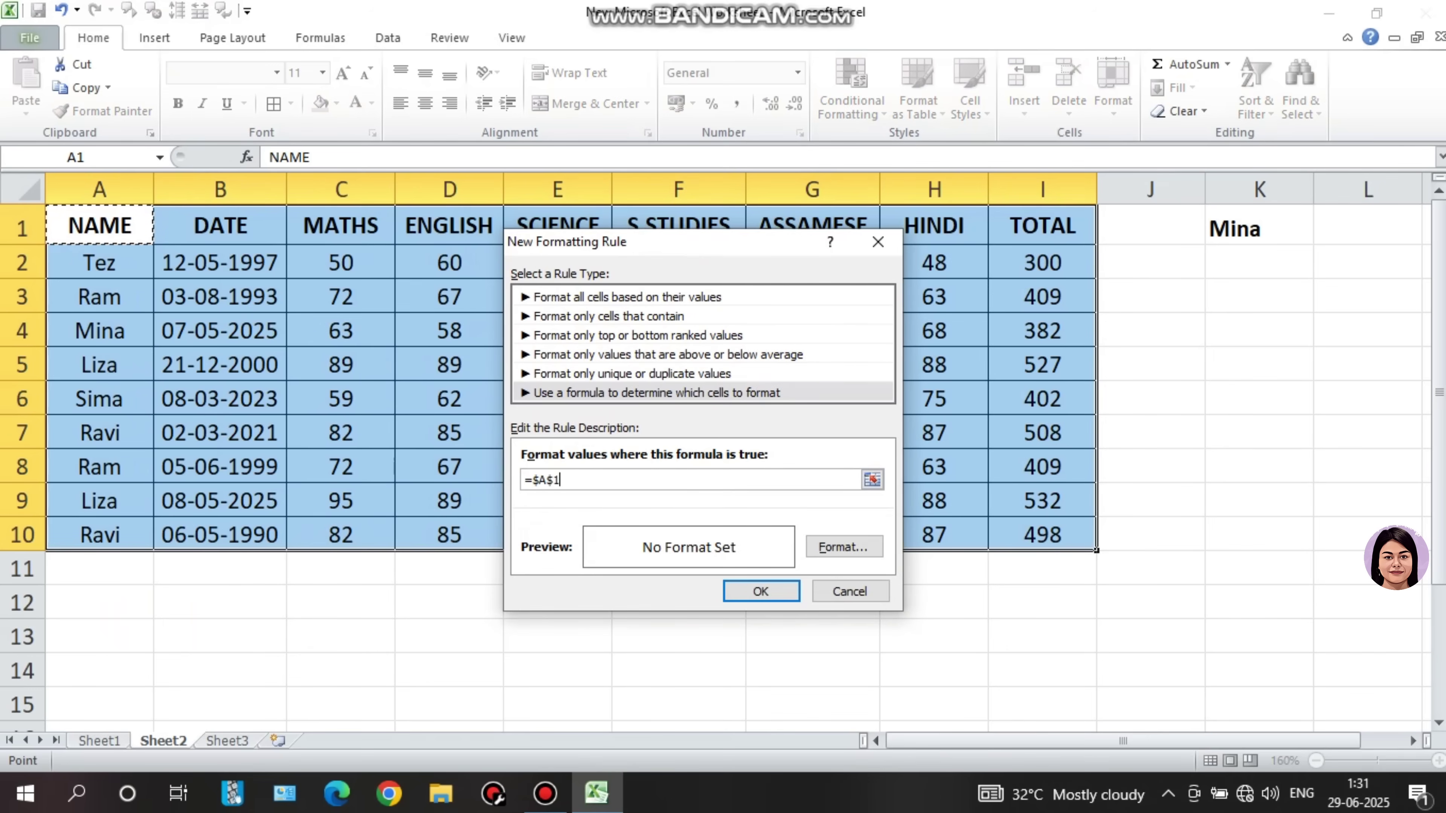
{"action": "type", "text": "=\"Science\""}
{"action": "key", "text": "BackSpace"}
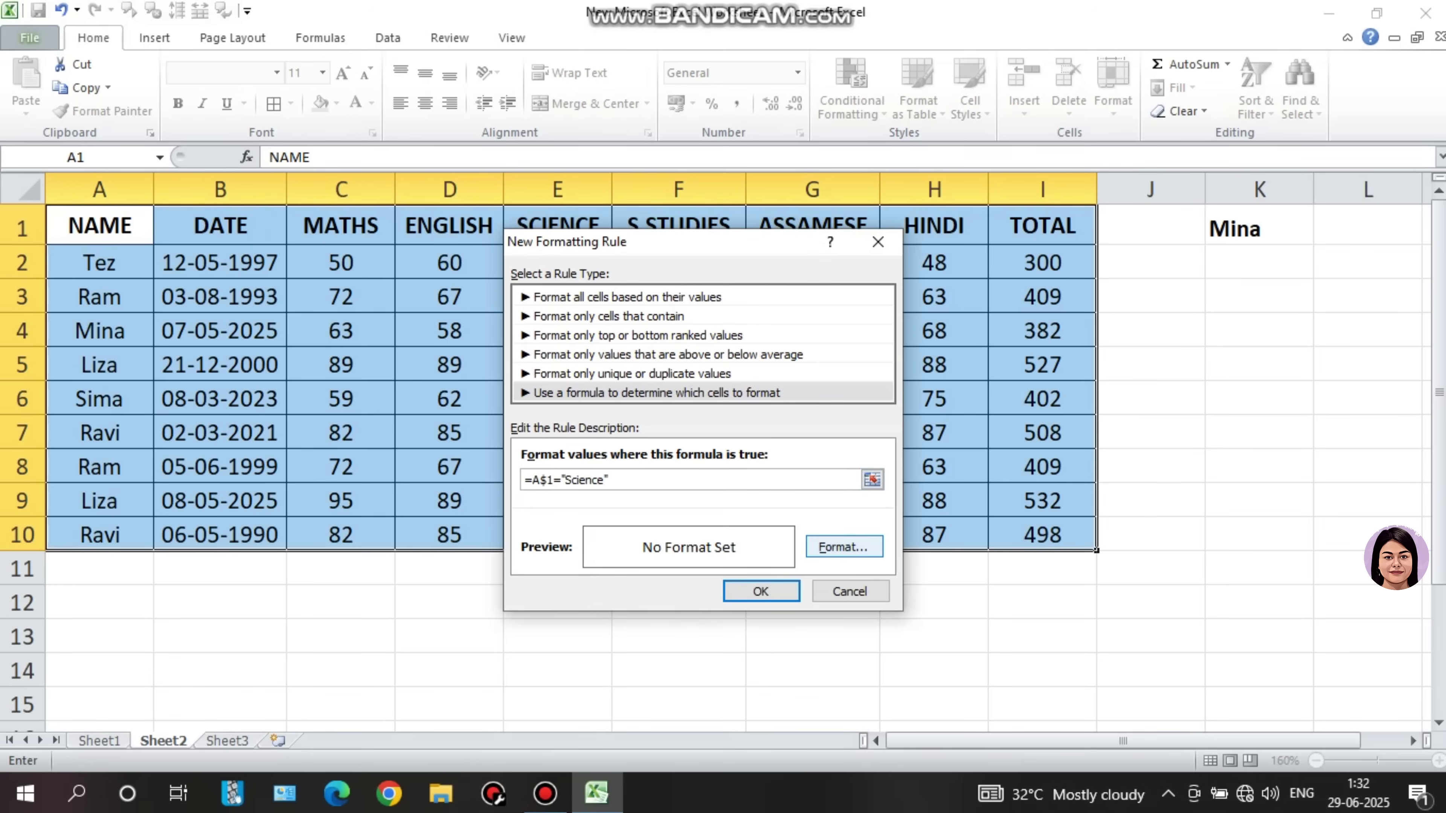
Give the Science header rule a solid yellow background fill and apply it to the table.
{"action": "left_click", "coordinate": [844, 546]}
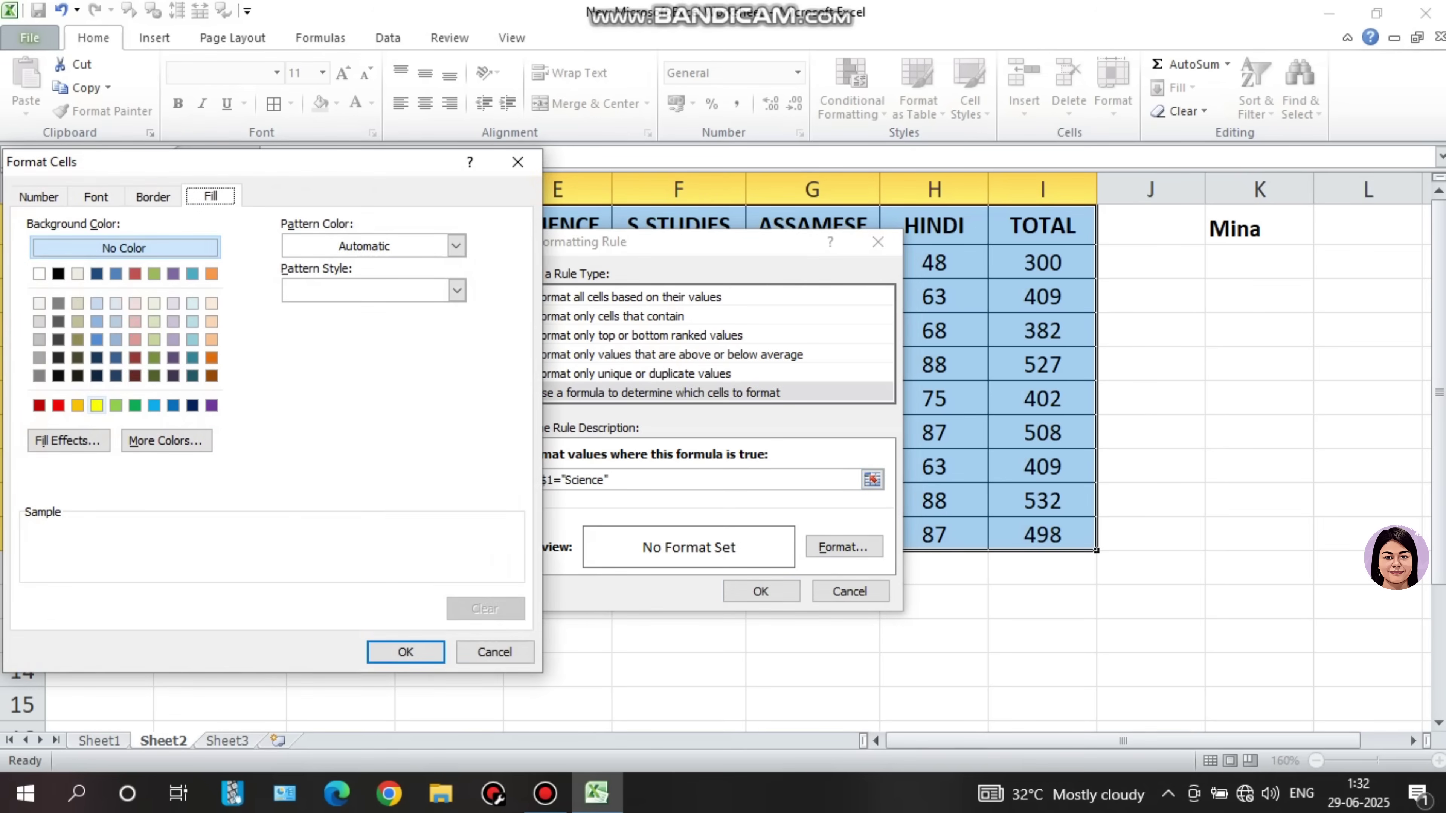
{"action": "left_click", "coordinate": [96, 404]}
{"action": "left_click", "coordinate": [405, 652]}
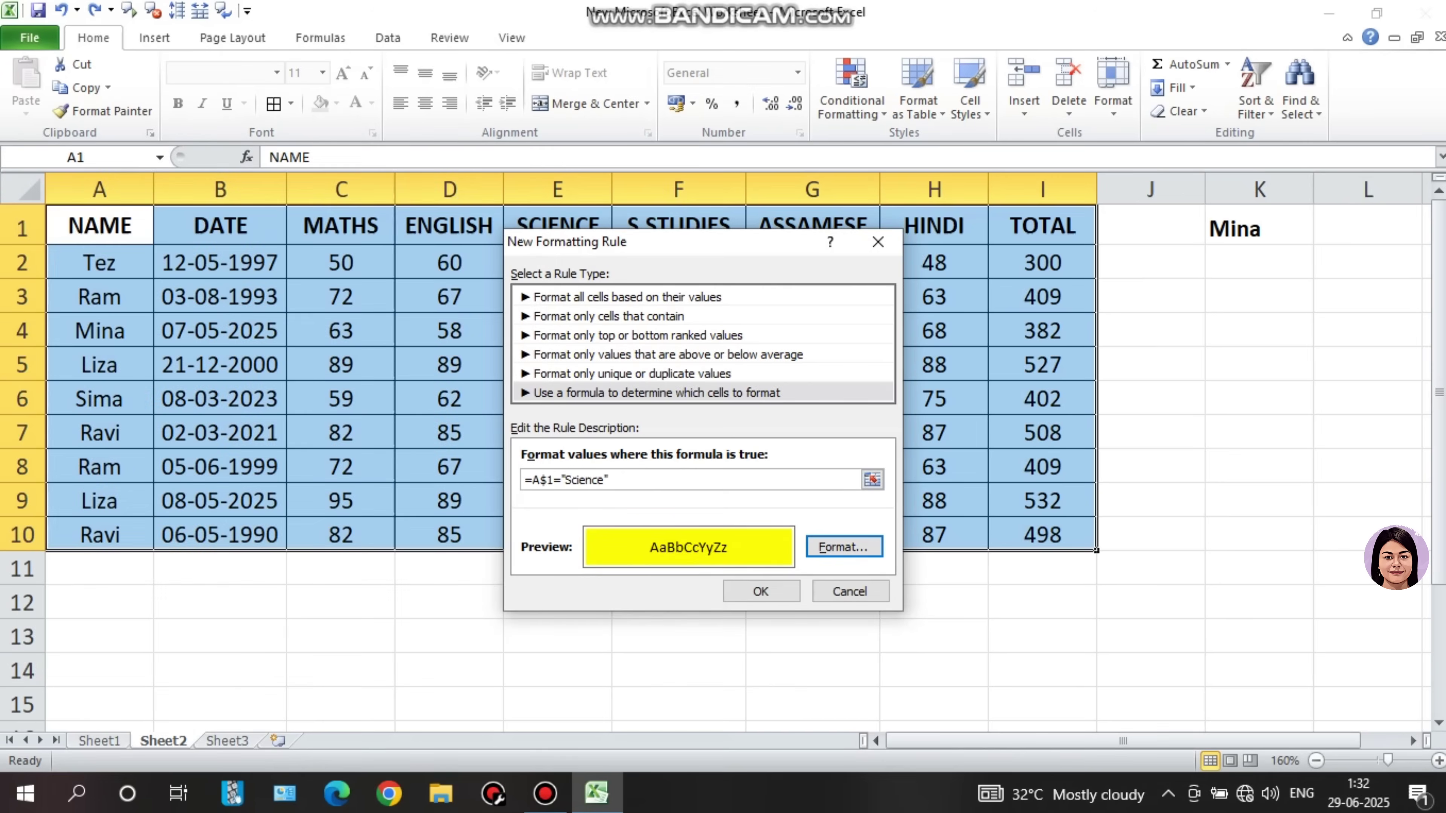
{"action": "left_click", "coordinate": [760, 591]}
{"action": "left_click", "coordinate": [812, 637]}
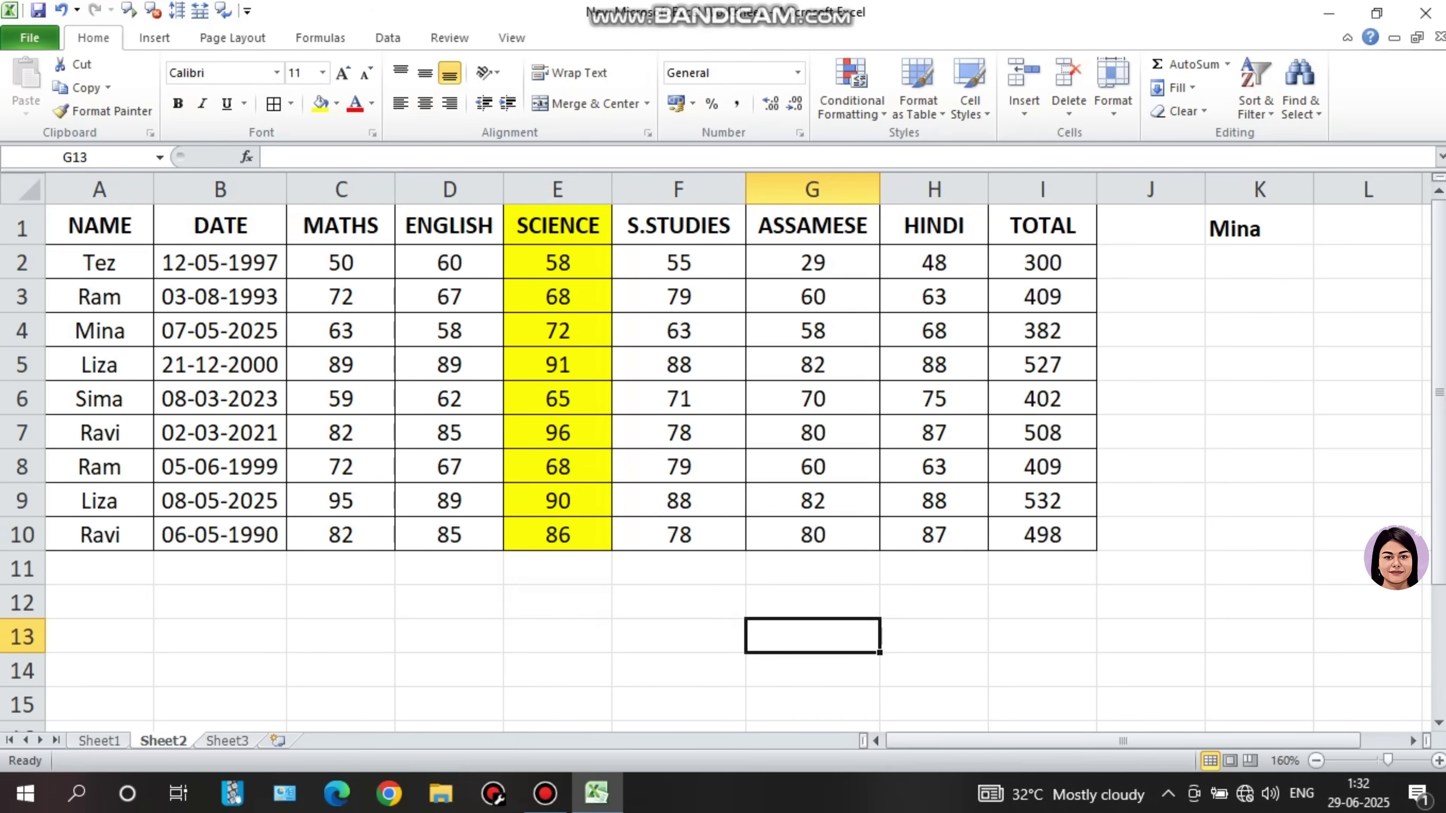
Undo the yellow SCIENCE column rule and look over the MATHS column C1:C10 and cell K1.
{"action": "key", "text": "ctrl+z"}
{"action": "left_click", "coordinate": [557, 670]}
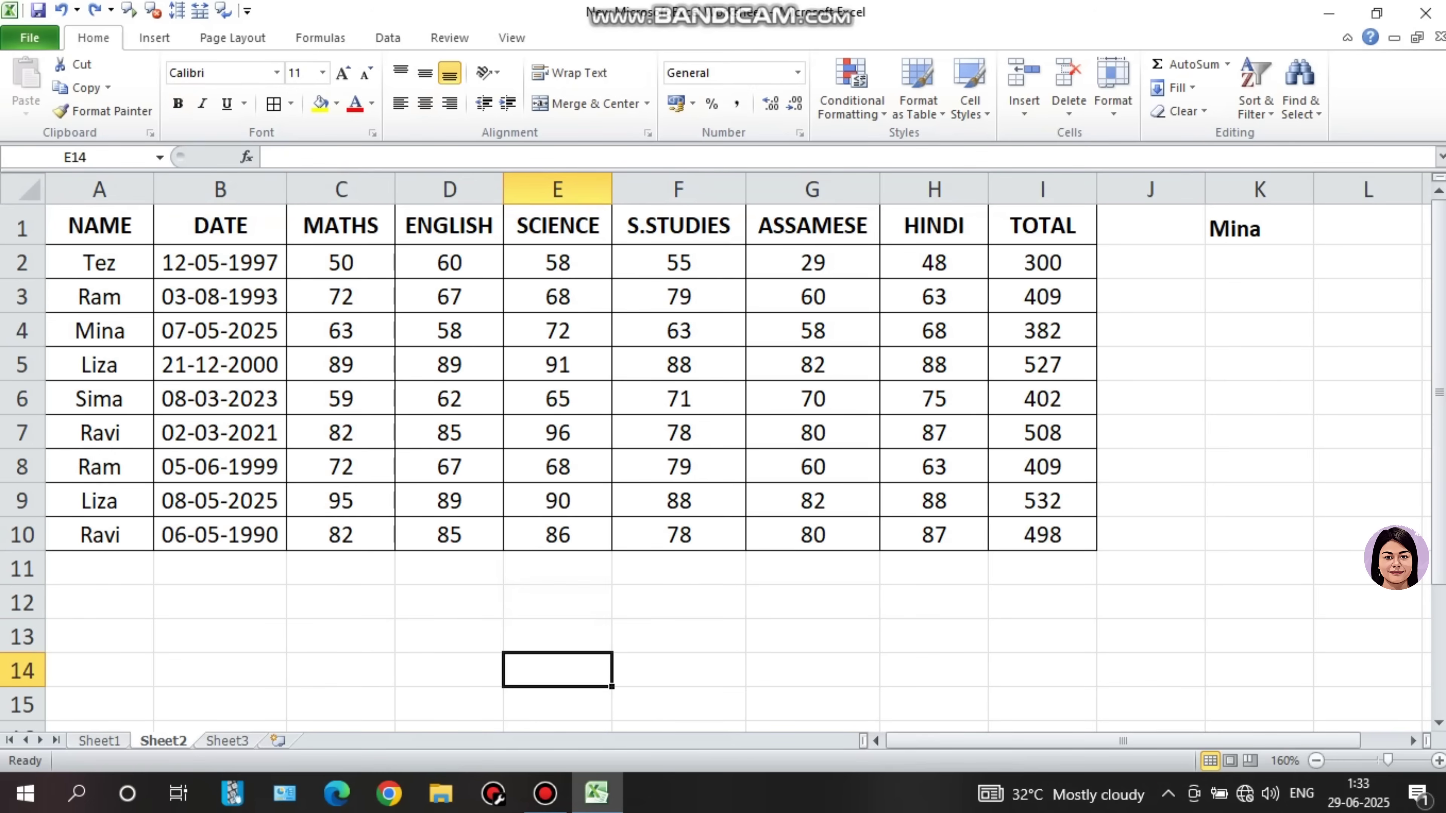
{"action": "left_click_drag", "start_coordinate": [341, 225], "coordinate": [341, 535]}
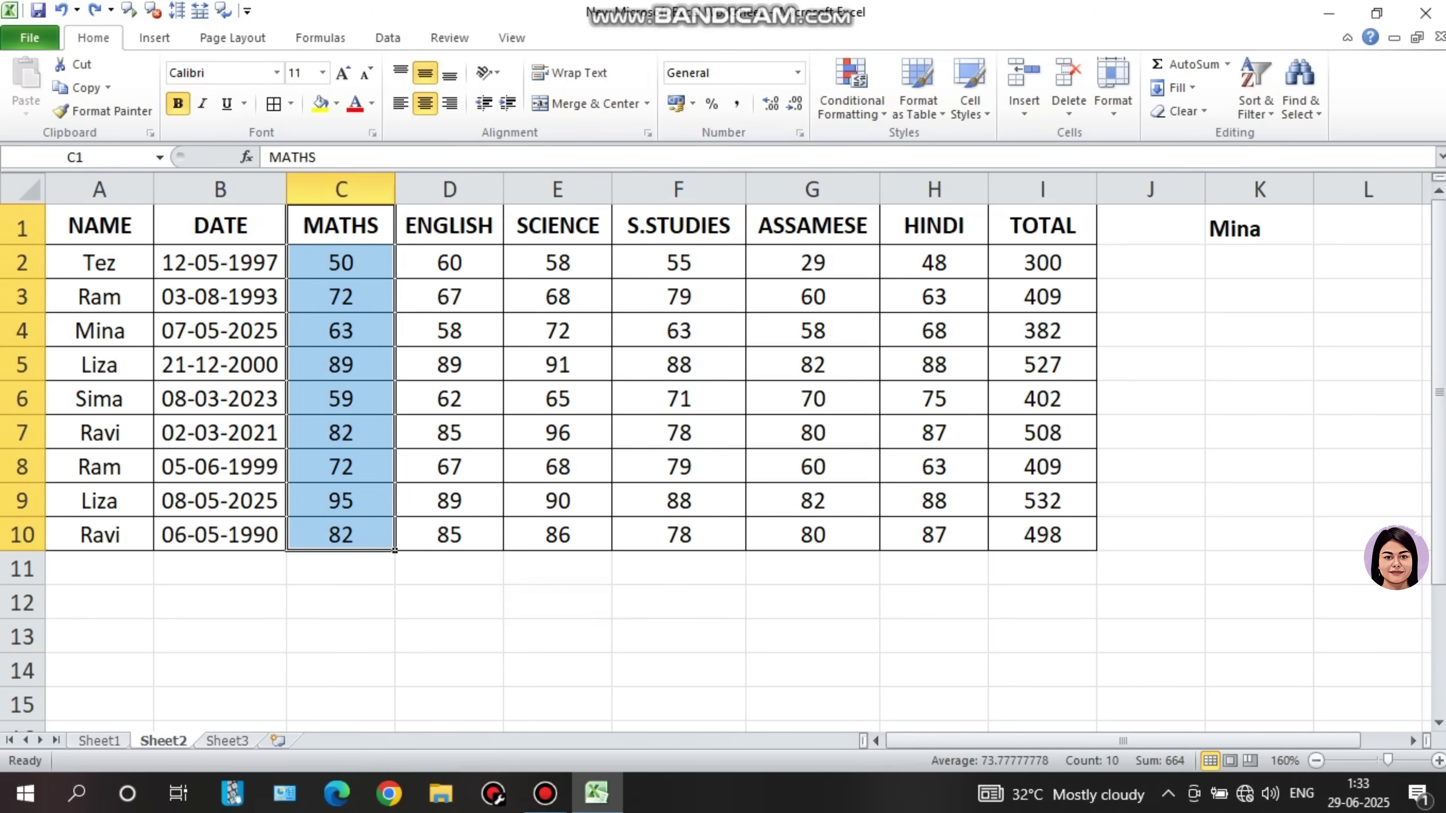
{"action": "left_click", "coordinate": [1259, 228]}
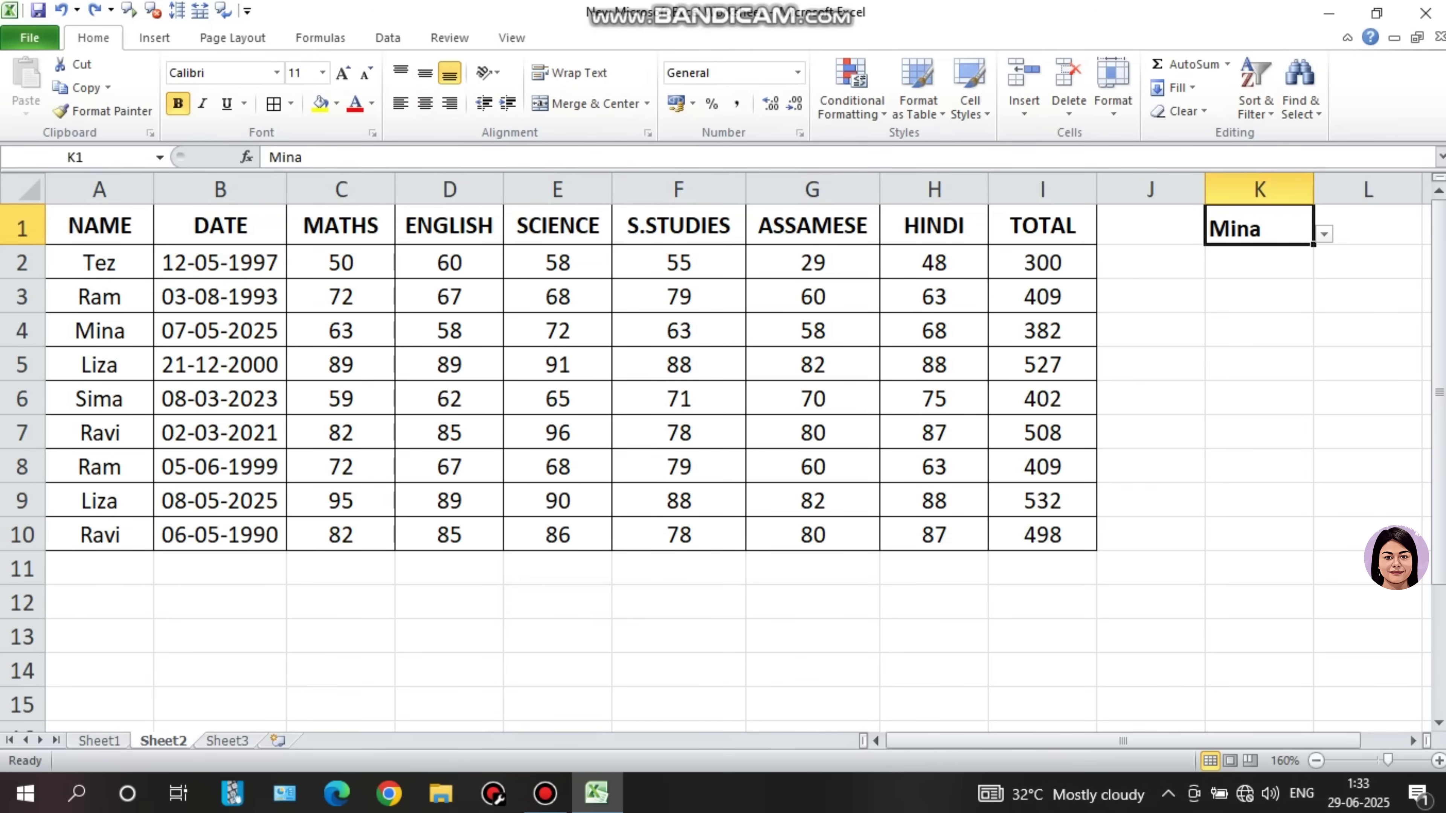
Set up a new formula-based conditional formatting rule for A1:I10 with the formula =A$1="Maths".
{"action": "left_click_drag", "start_coordinate": [100, 225], "coordinate": [1042, 534]}
{"action": "left_click", "coordinate": [852, 91]}
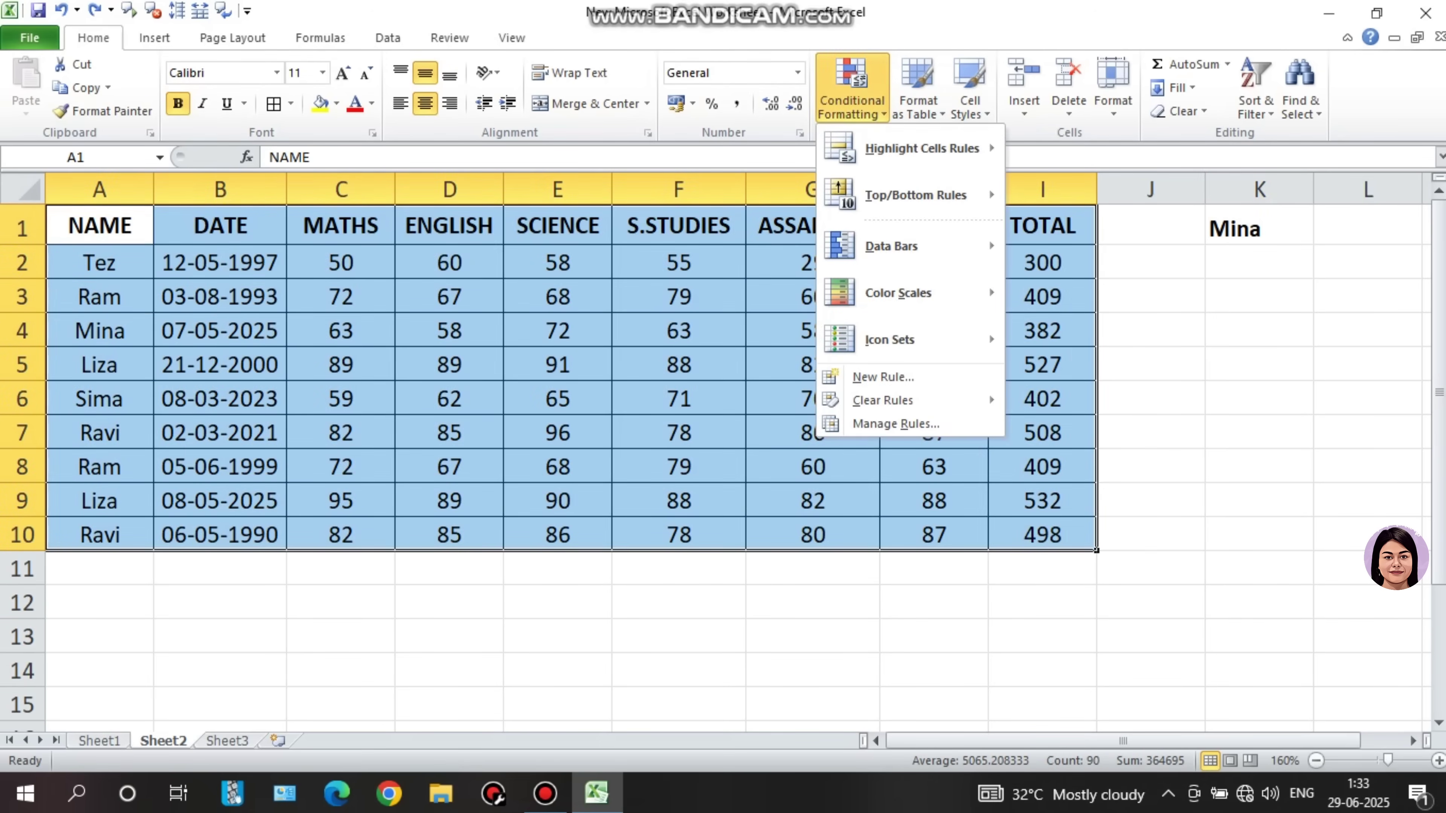
{"action": "left_click", "coordinate": [883, 377]}
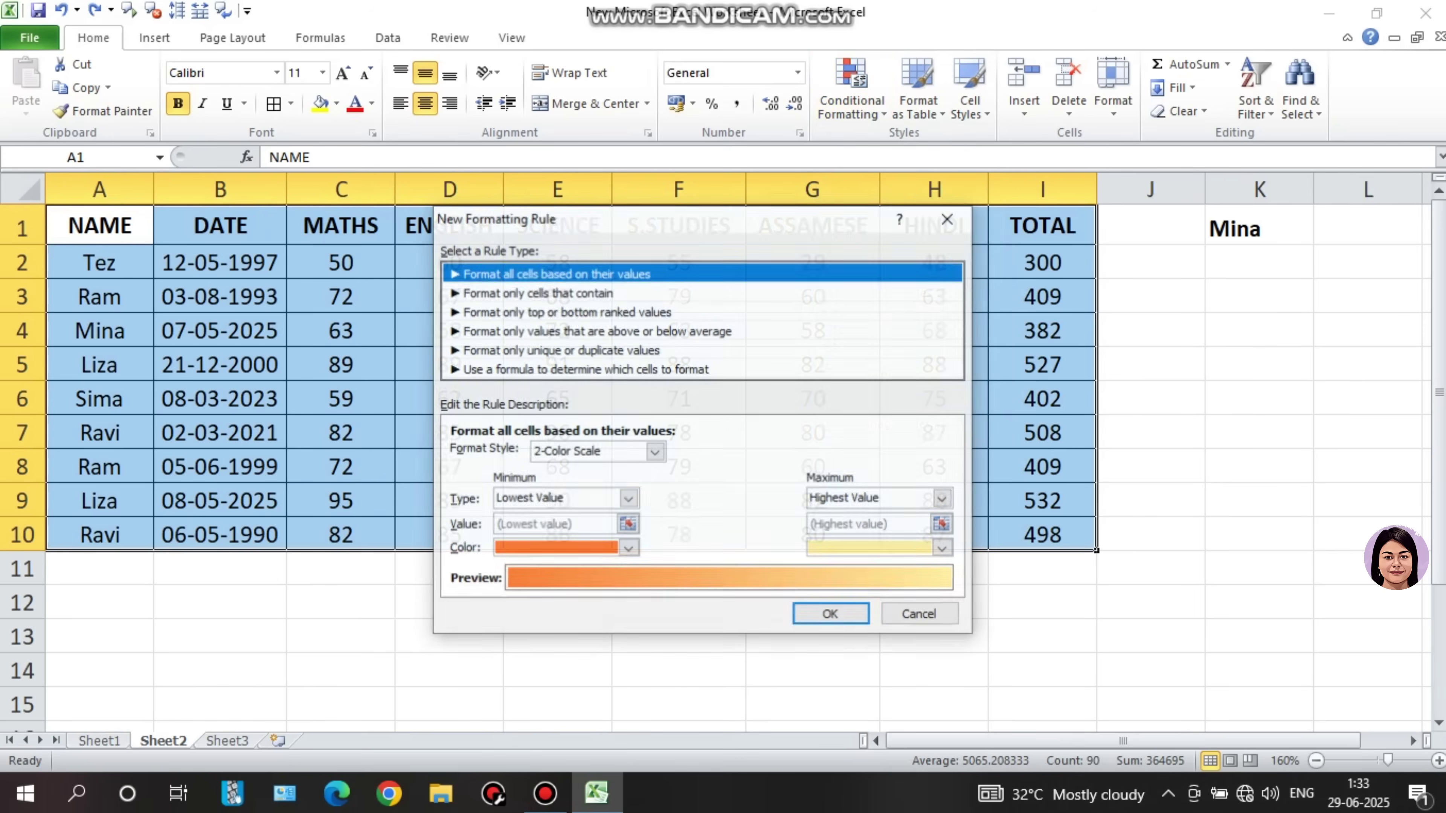
{"action": "left_click", "coordinate": [598, 369]}
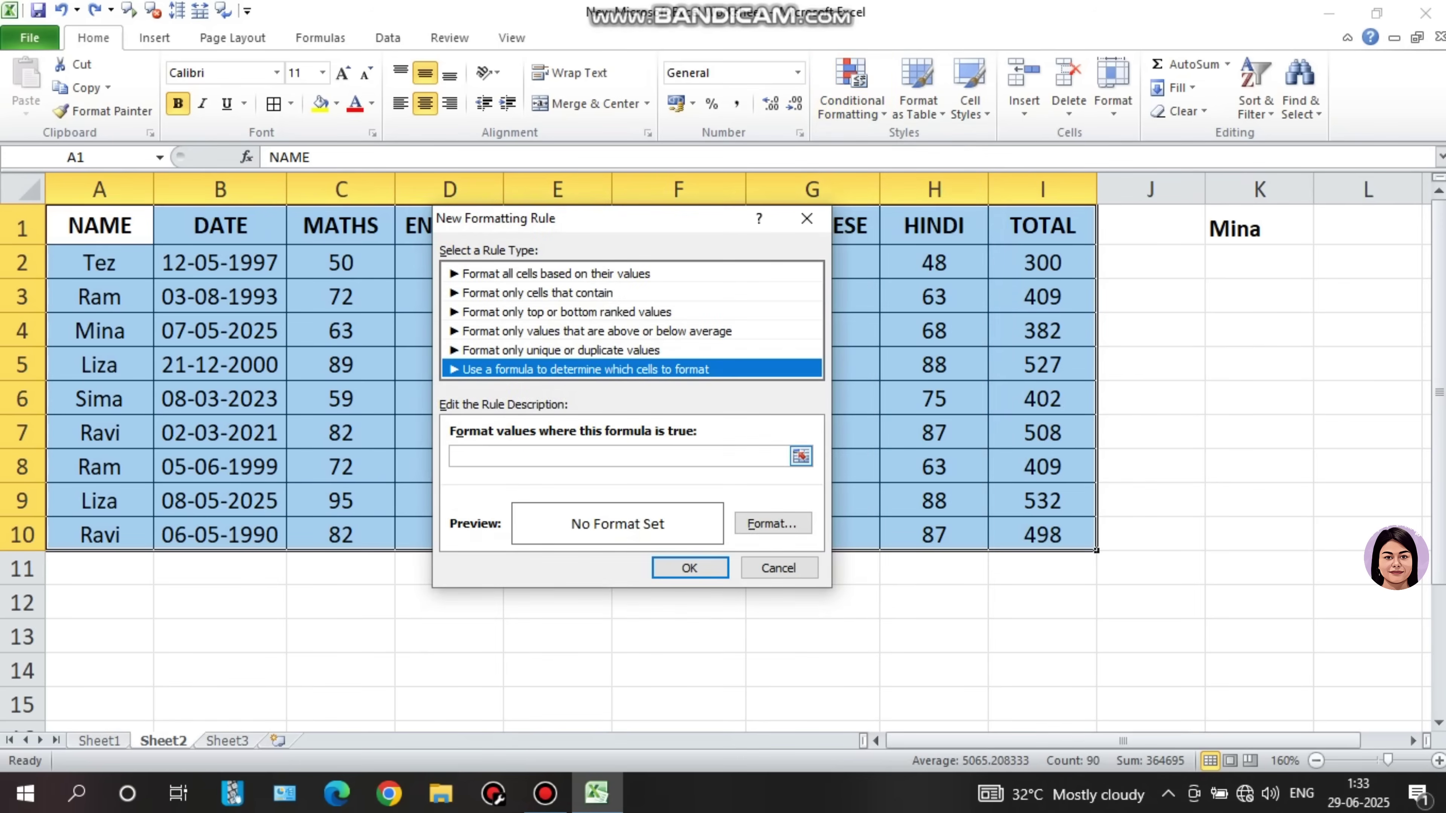
{"action": "left_click", "coordinate": [603, 456]}
{"action": "type", "text": "="}
{"action": "left_click", "coordinate": [100, 225]}
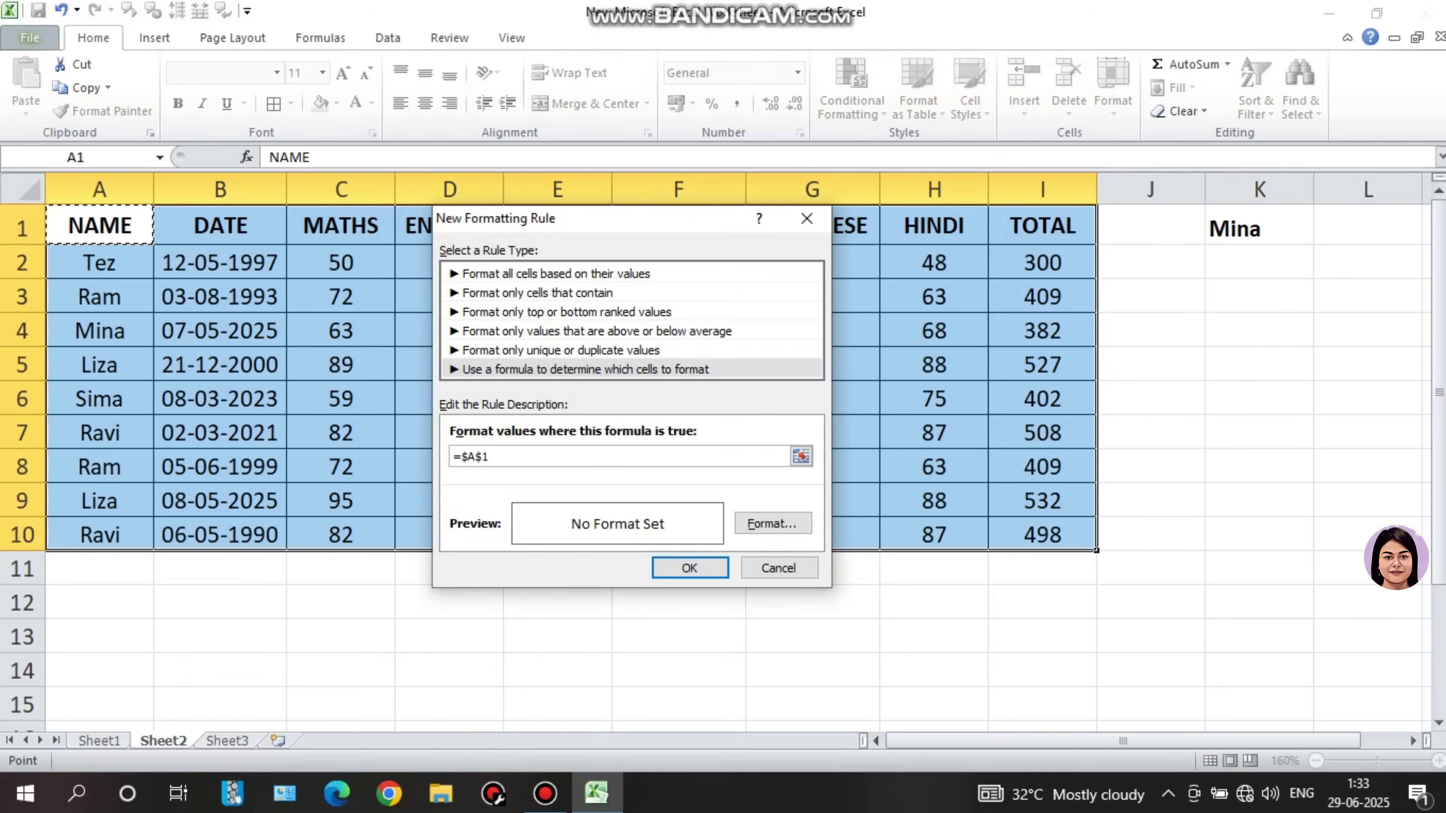
{"action": "type", "text": "=\"Maths\""}
{"action": "left_click", "coordinate": [467, 456]}
{"action": "key", "text": "BackSpace"}
Give the Maths header rule a gray background fill and apply it to the table.
{"action": "left_click", "coordinate": [773, 524]}
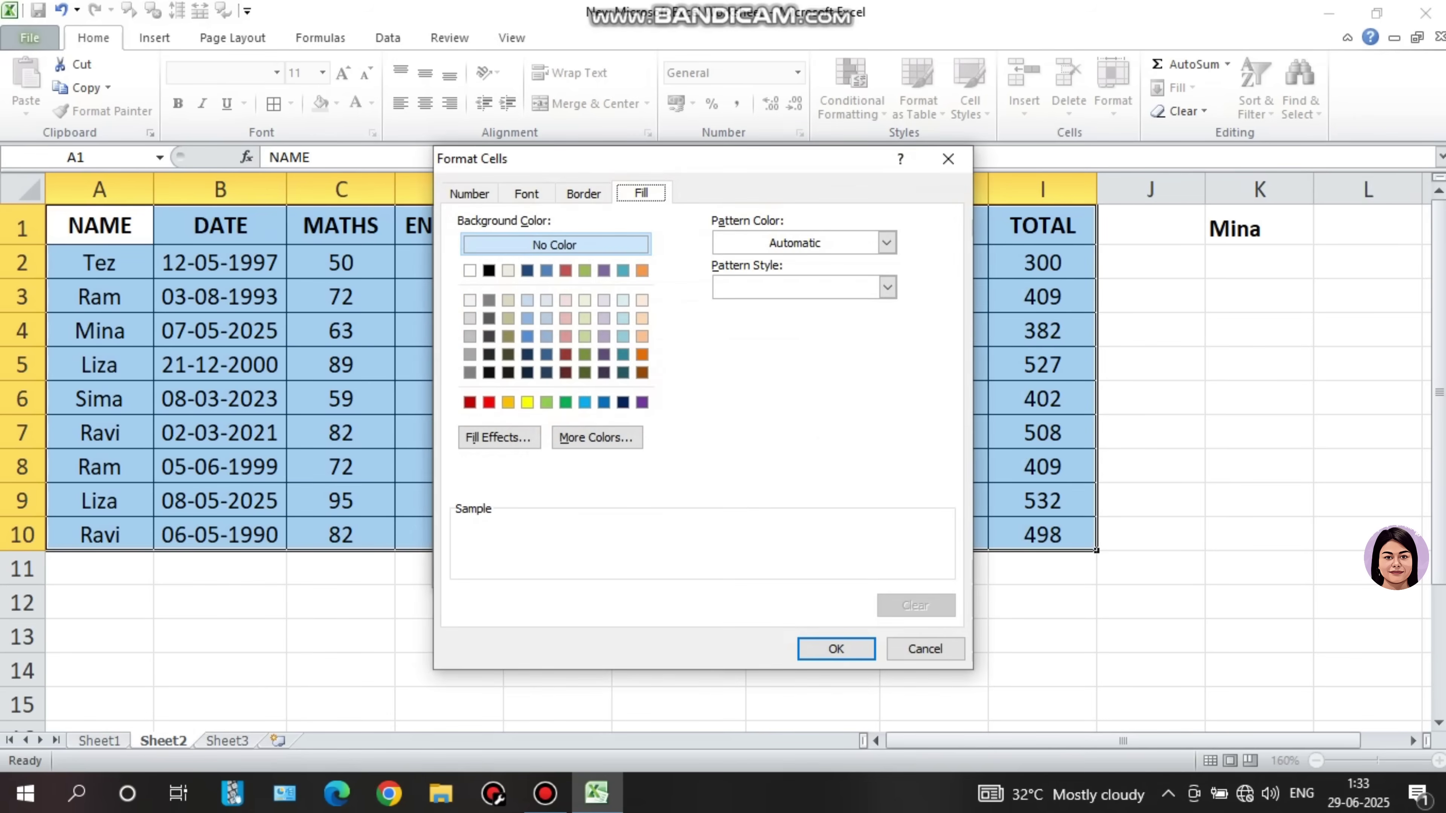
{"action": "left_click", "coordinate": [470, 336]}
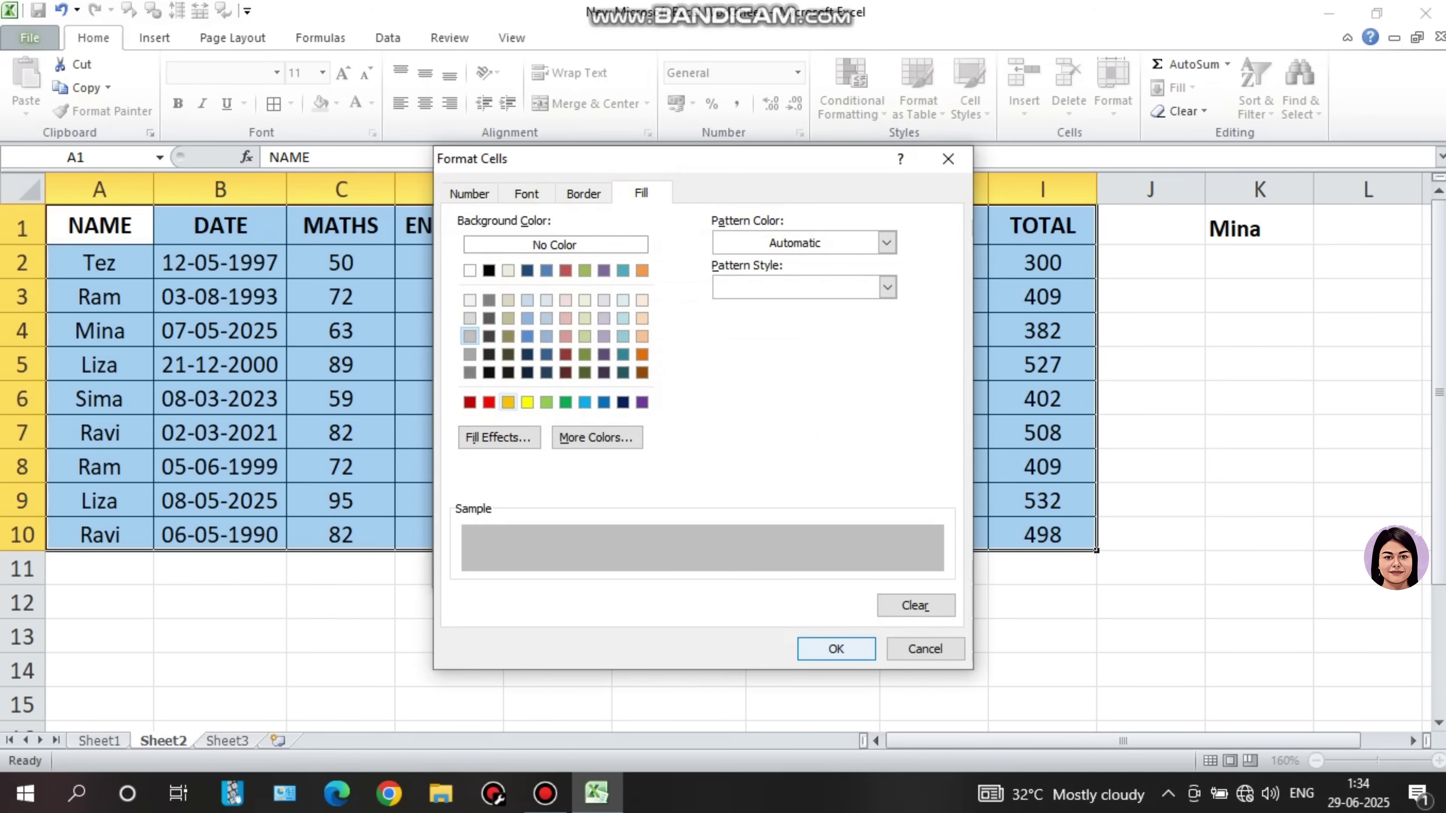
{"action": "left_click", "coordinate": [836, 649]}
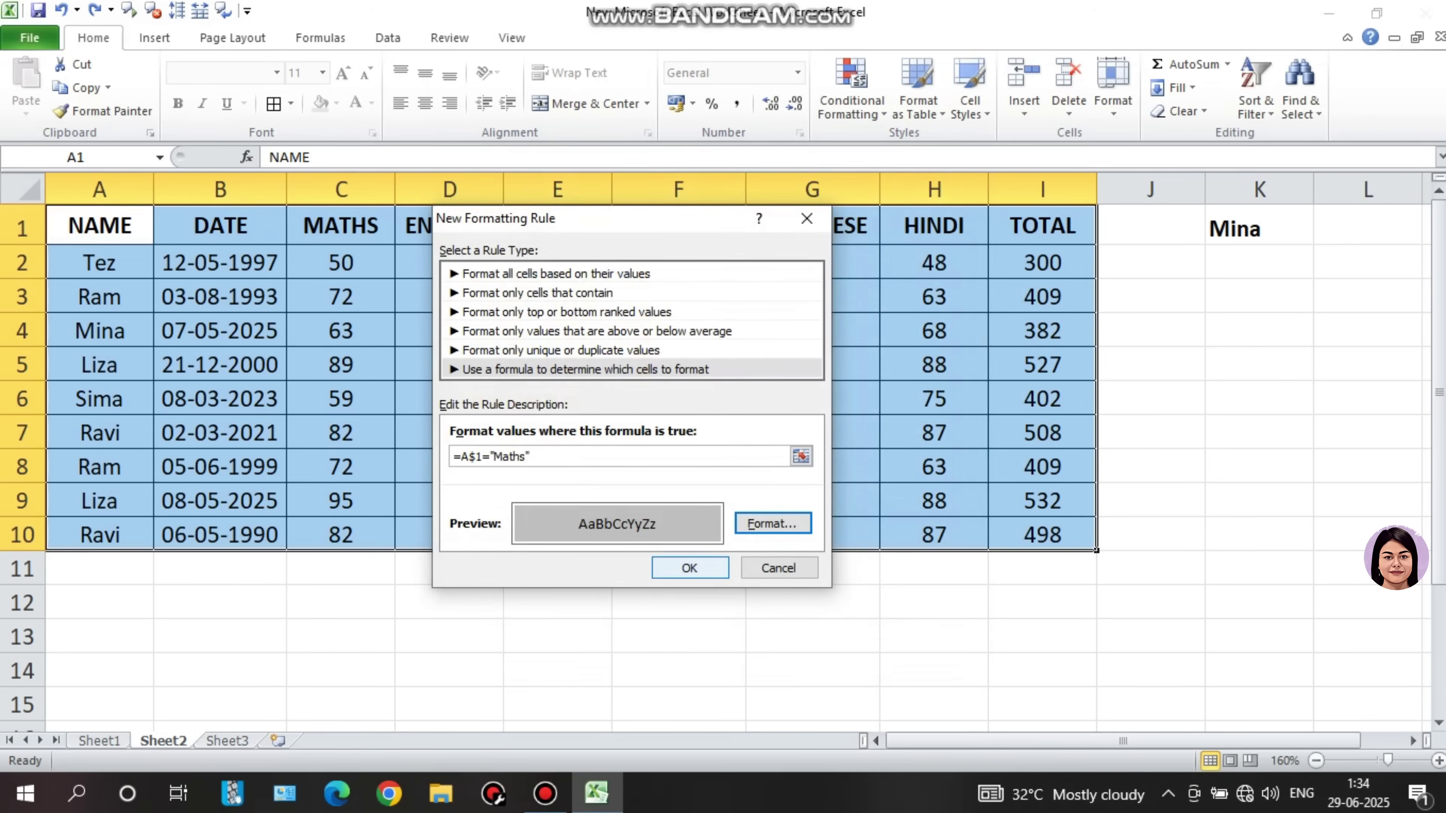
{"action": "left_click", "coordinate": [690, 568]}
{"action": "left_click", "coordinate": [678, 636]}
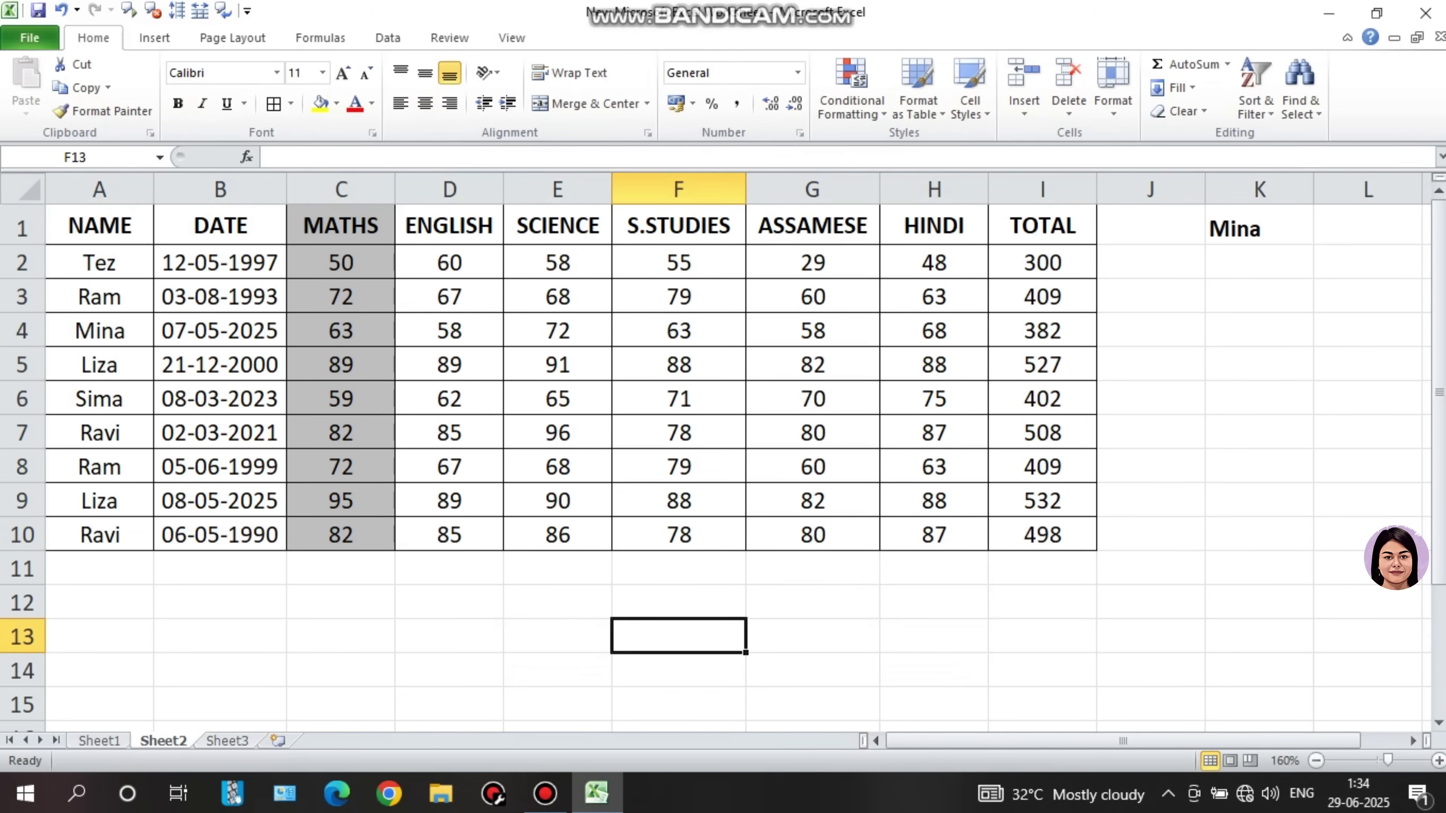
Set up a new formula-based conditional formatting rule for A1:I10 with the formula =$A1=$K$1.
{"action": "left_click_drag", "start_coordinate": [100, 226], "coordinate": [1042, 534]}
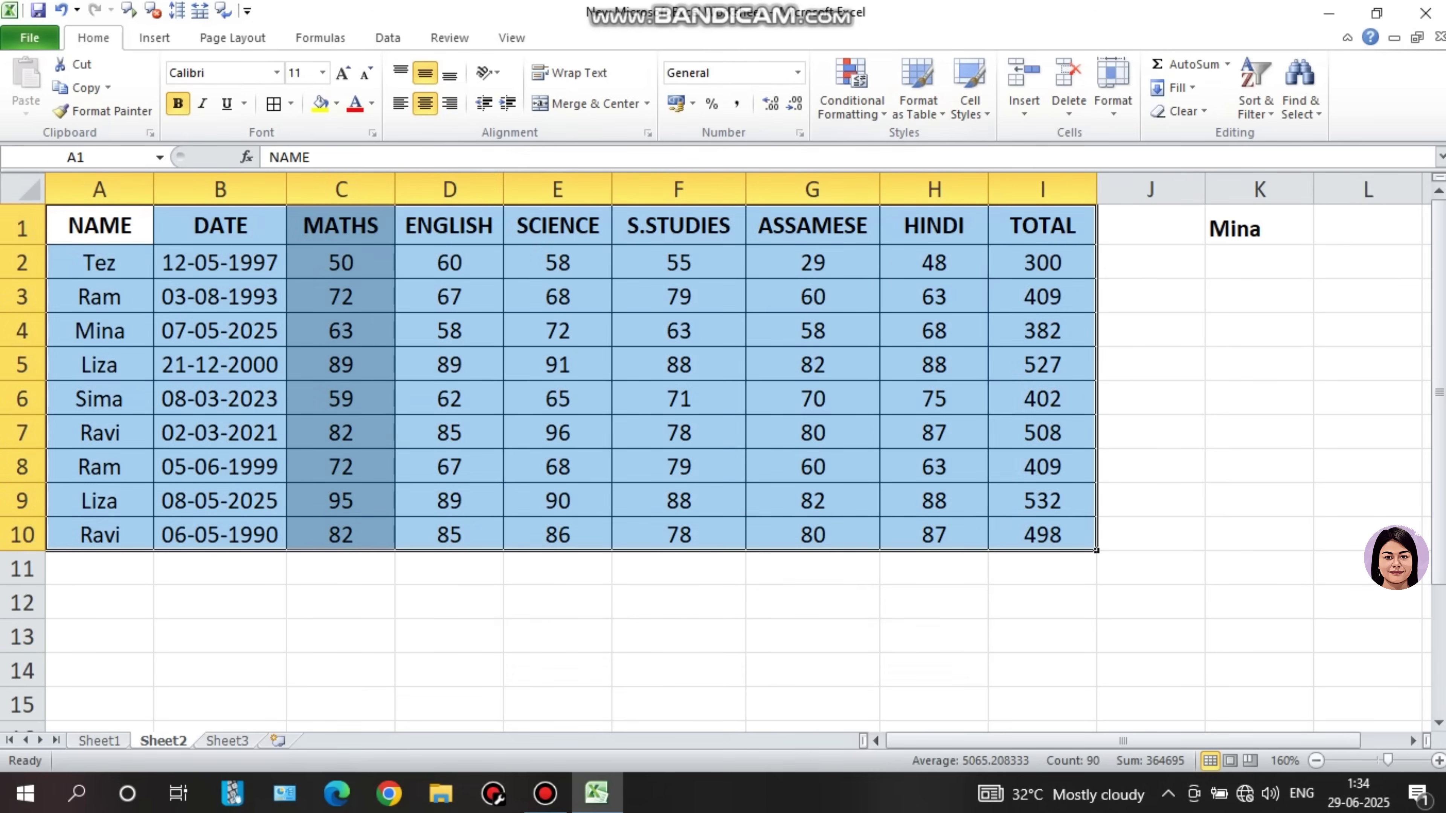
{"action": "left_click", "coordinate": [852, 86]}
{"action": "mouse_move", "coordinate": [916, 194]}
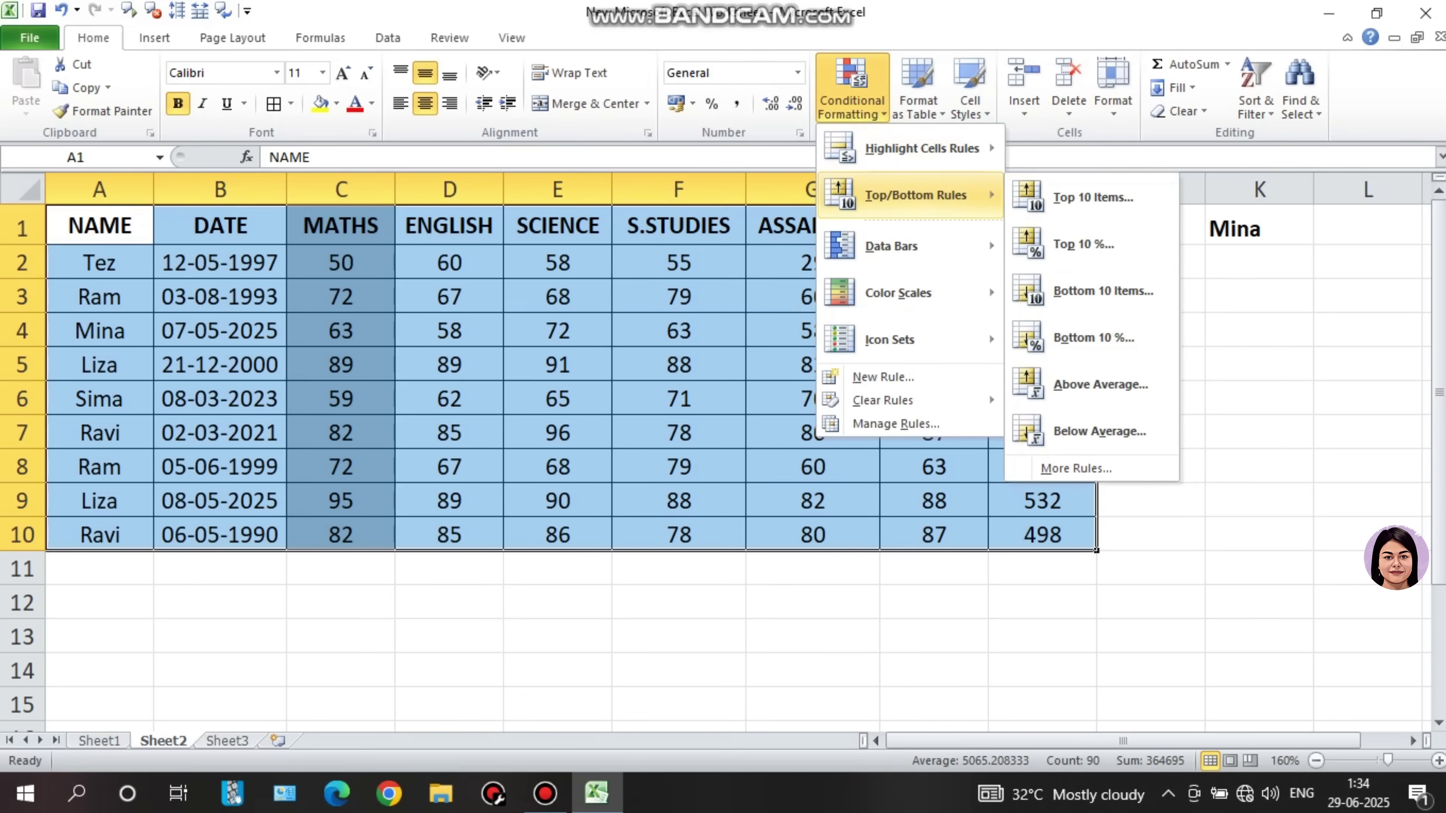
{"action": "left_click", "coordinate": [888, 376]}
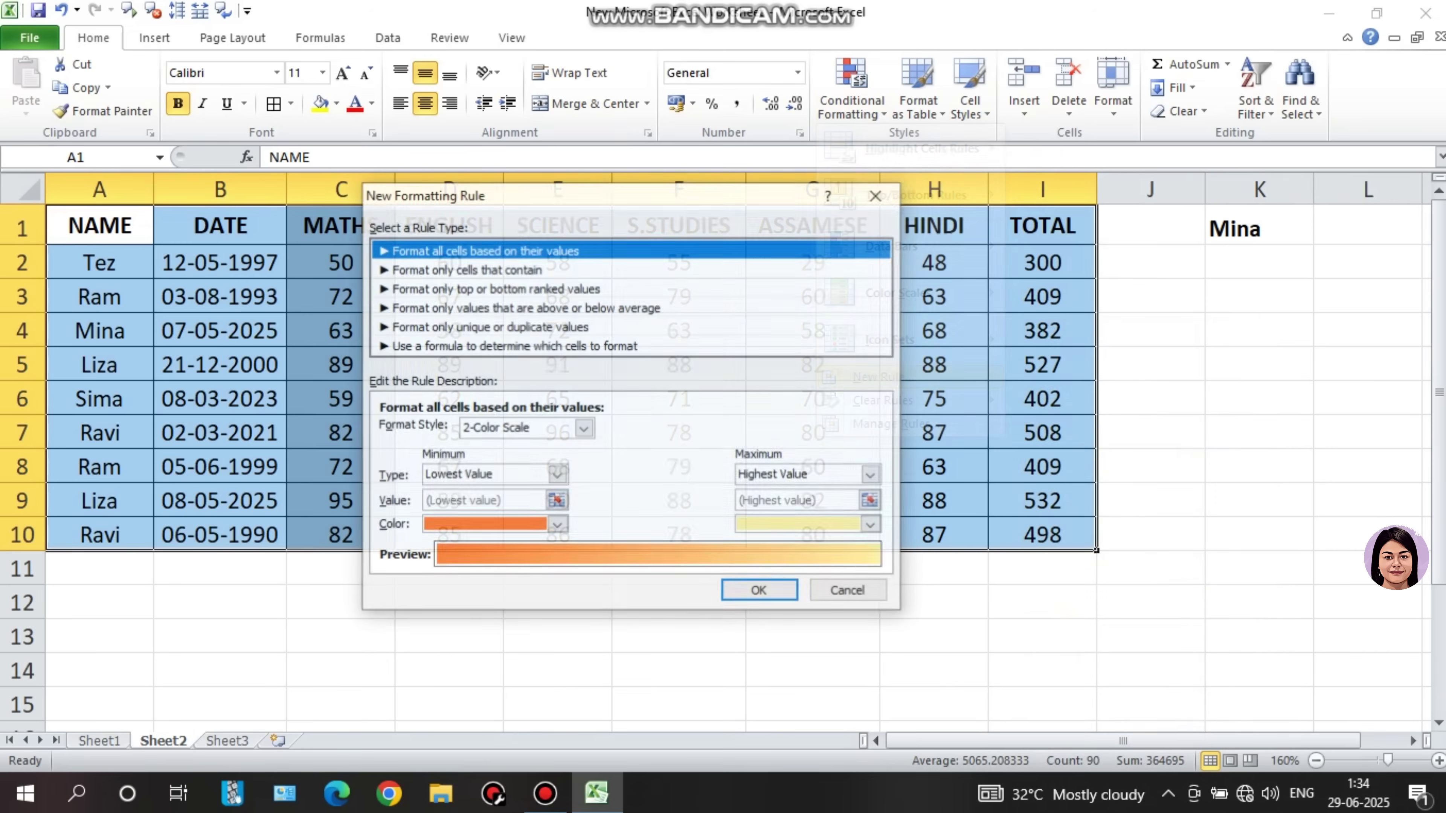
{"action": "left_click", "coordinate": [514, 346]}
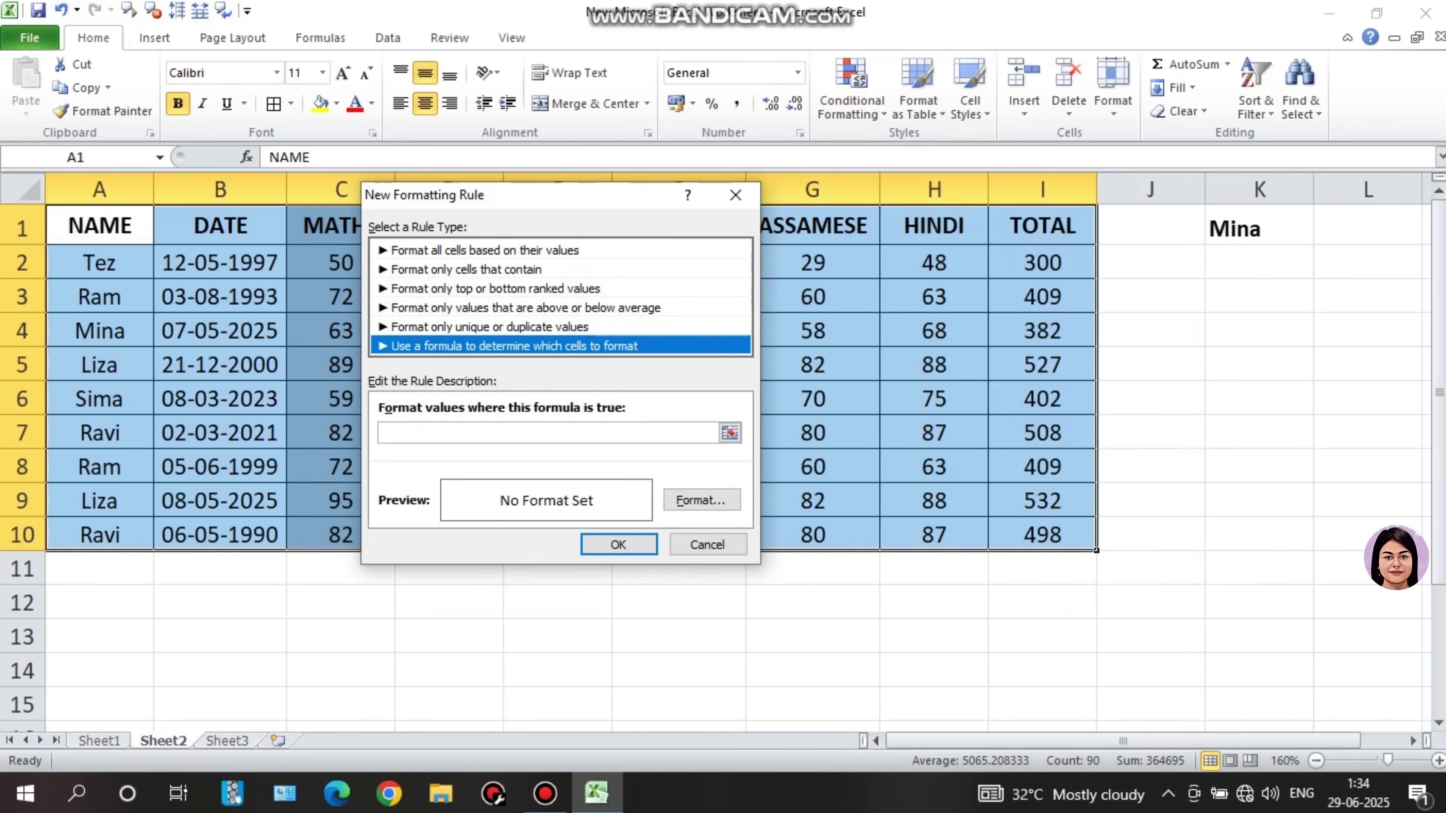
{"action": "left_click", "coordinate": [546, 433]}
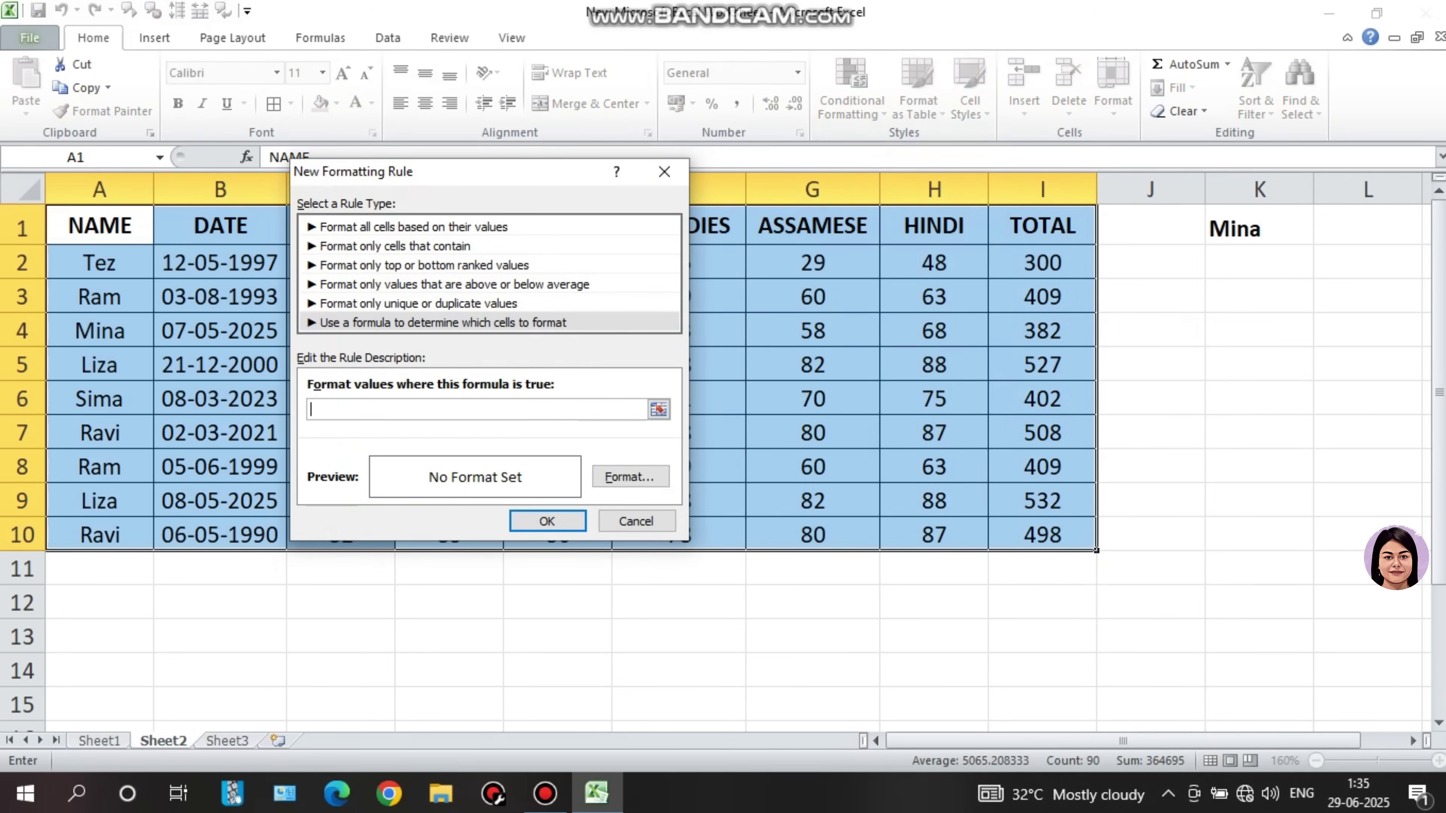
{"action": "left_click", "coordinate": [100, 226]}
{"action": "type", "text": "="}
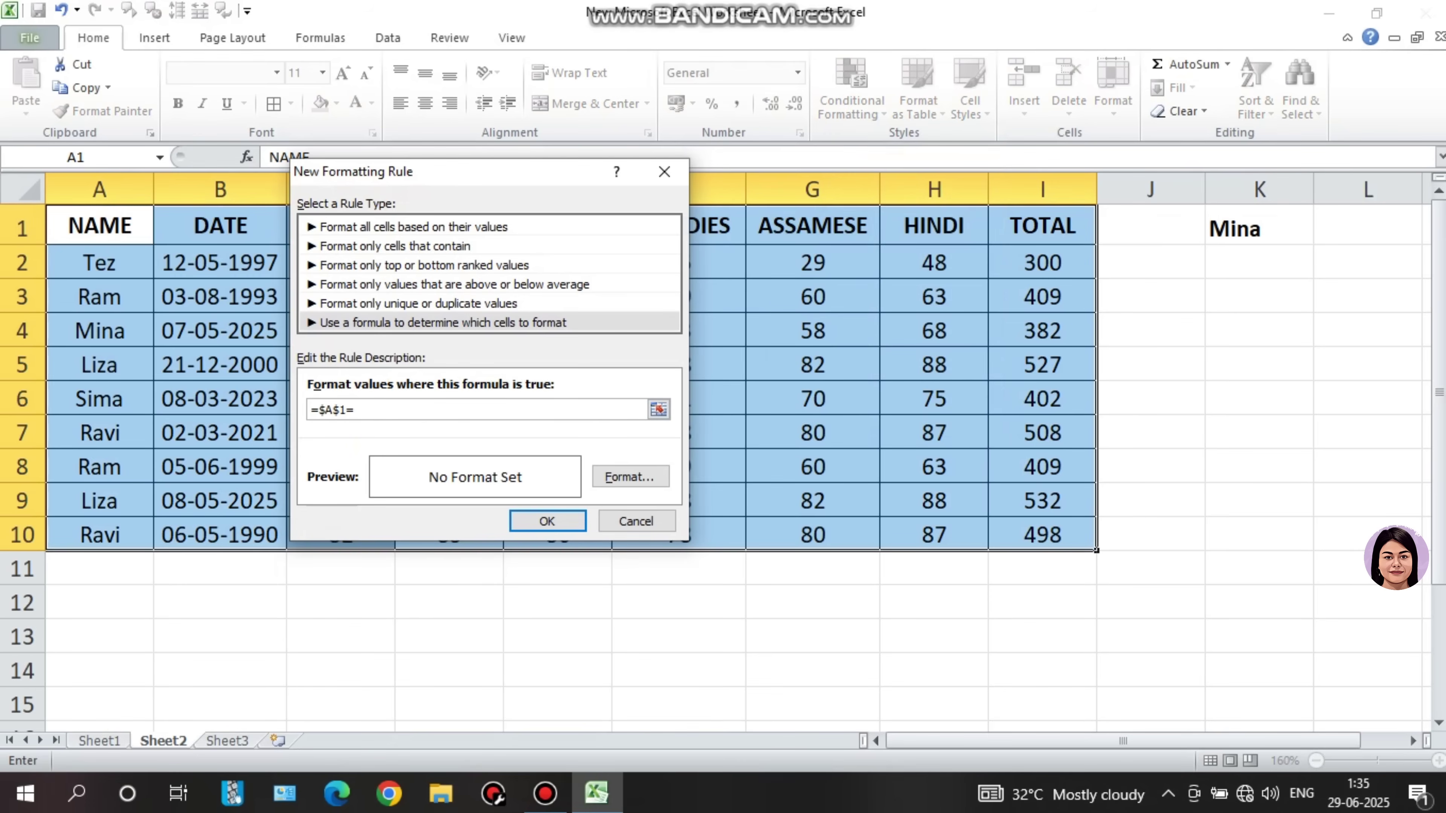
{"action": "left_click", "coordinate": [1259, 226]}
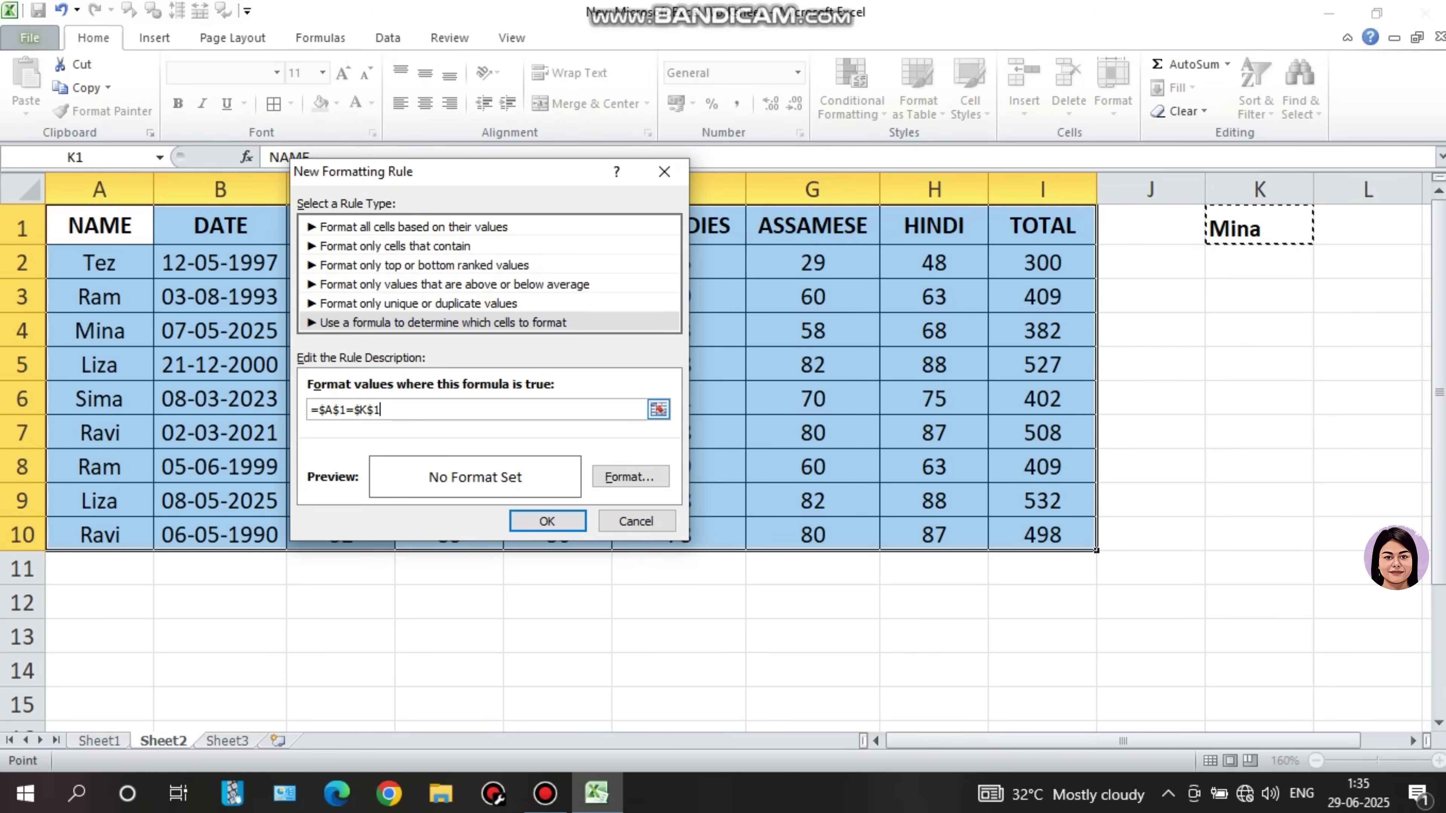
{"action": "left_click", "coordinate": [340, 410]}
{"action": "key", "text": "BackSpace"}
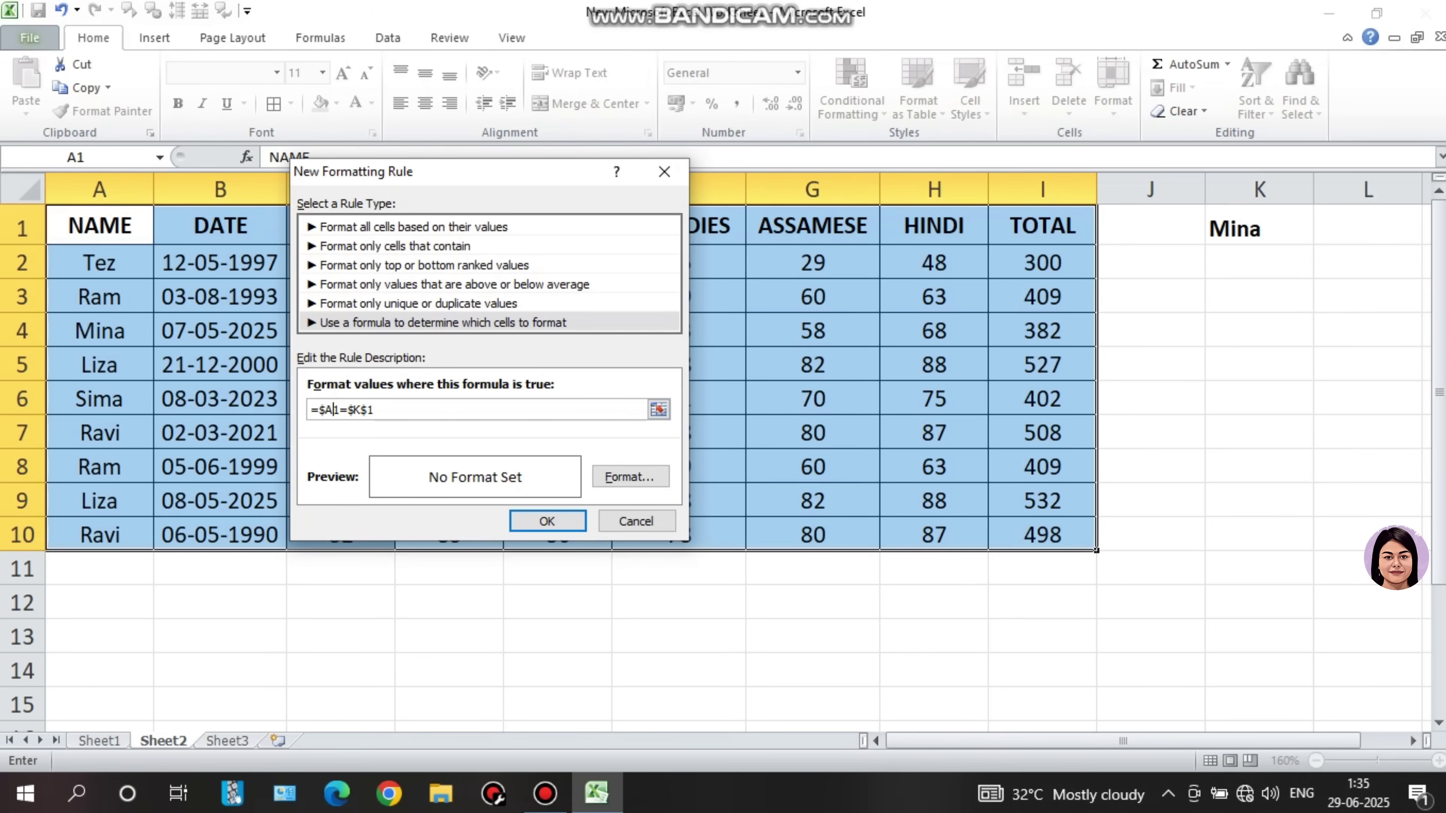
Give the rule comparing column A with K1 a gray background fill and apply it to the table.
{"action": "left_click", "coordinate": [630, 476]}
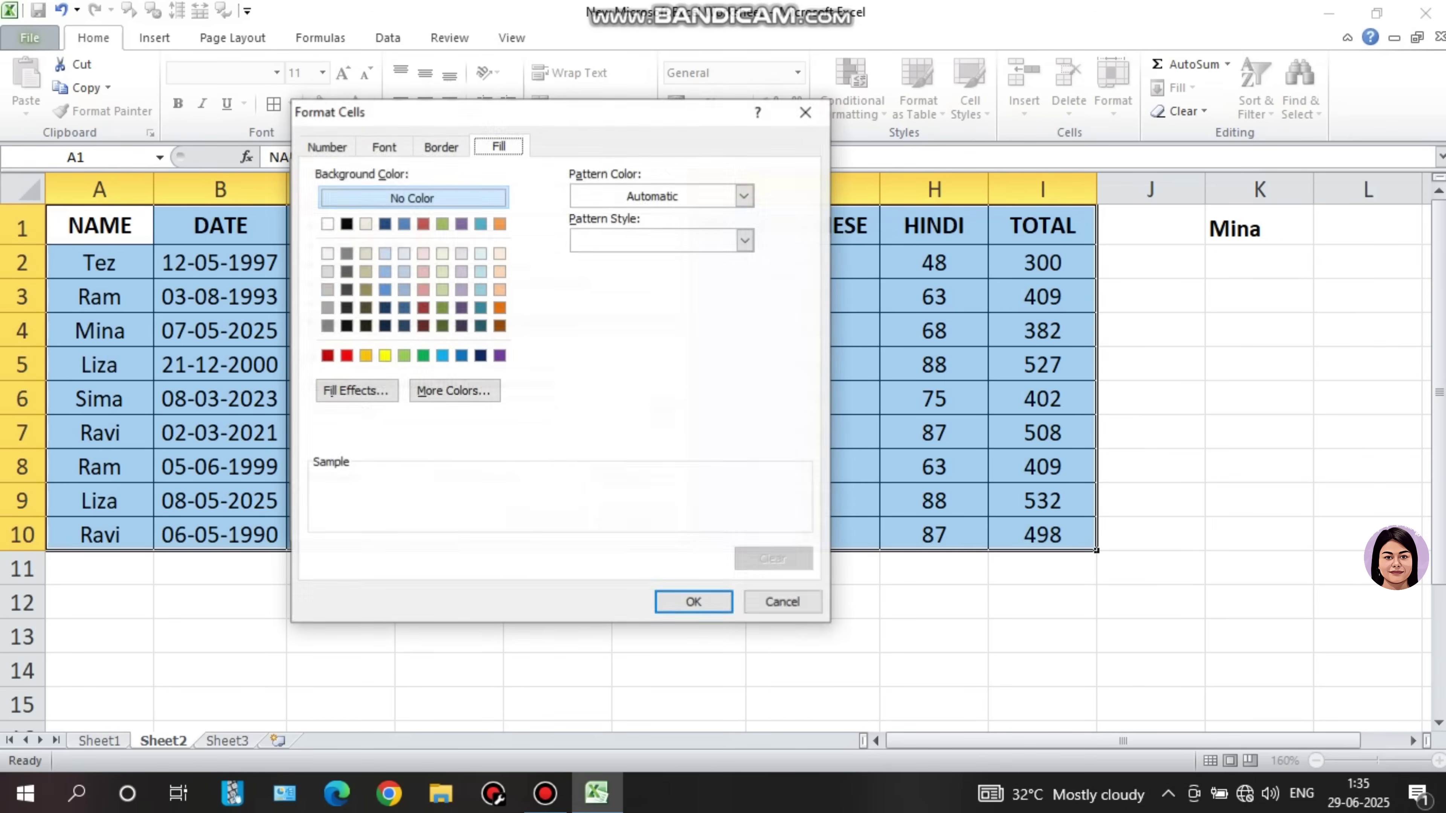
{"action": "left_click", "coordinate": [327, 289]}
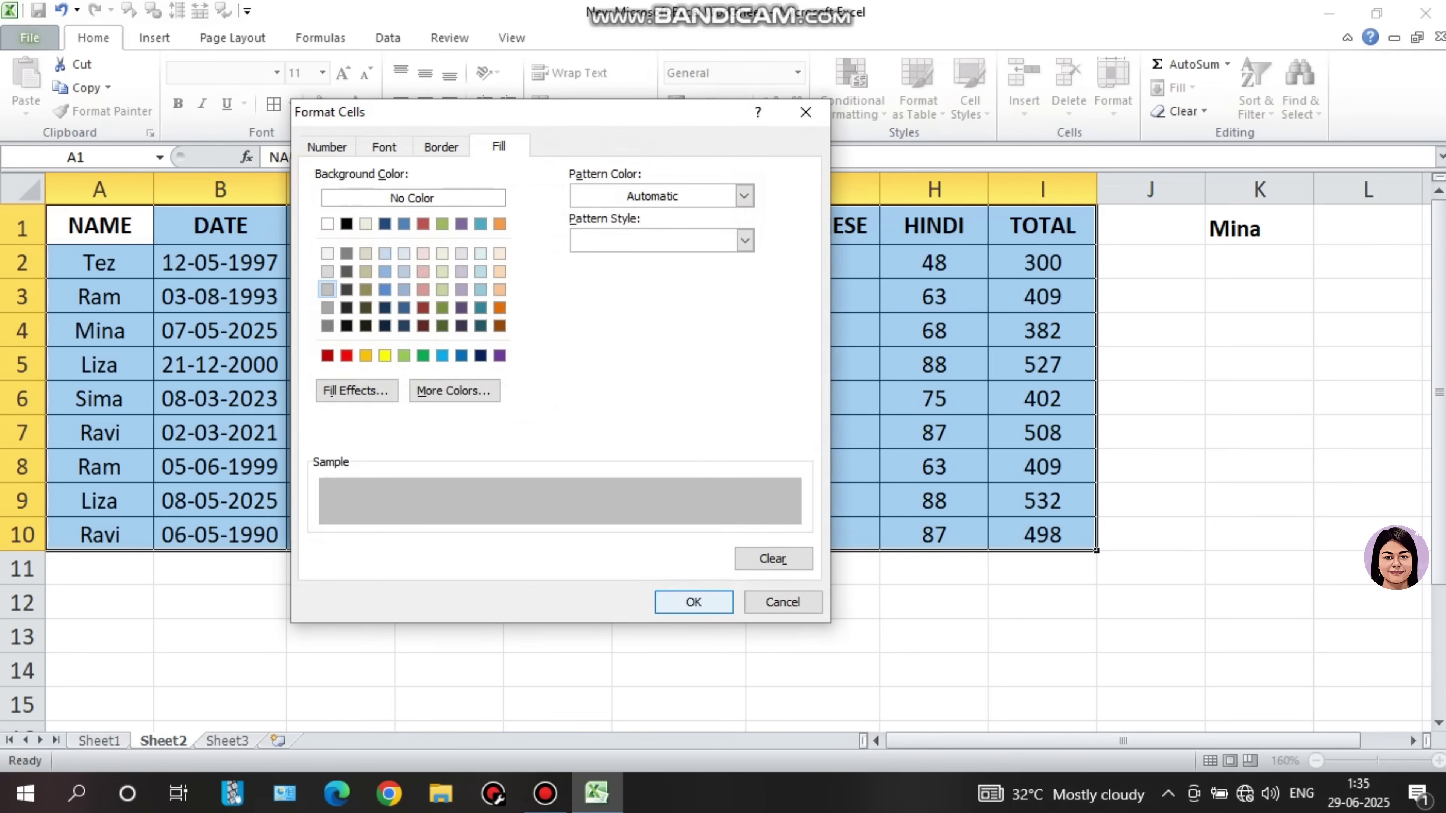
{"action": "left_click", "coordinate": [693, 601]}
{"action": "left_click", "coordinate": [547, 521]}
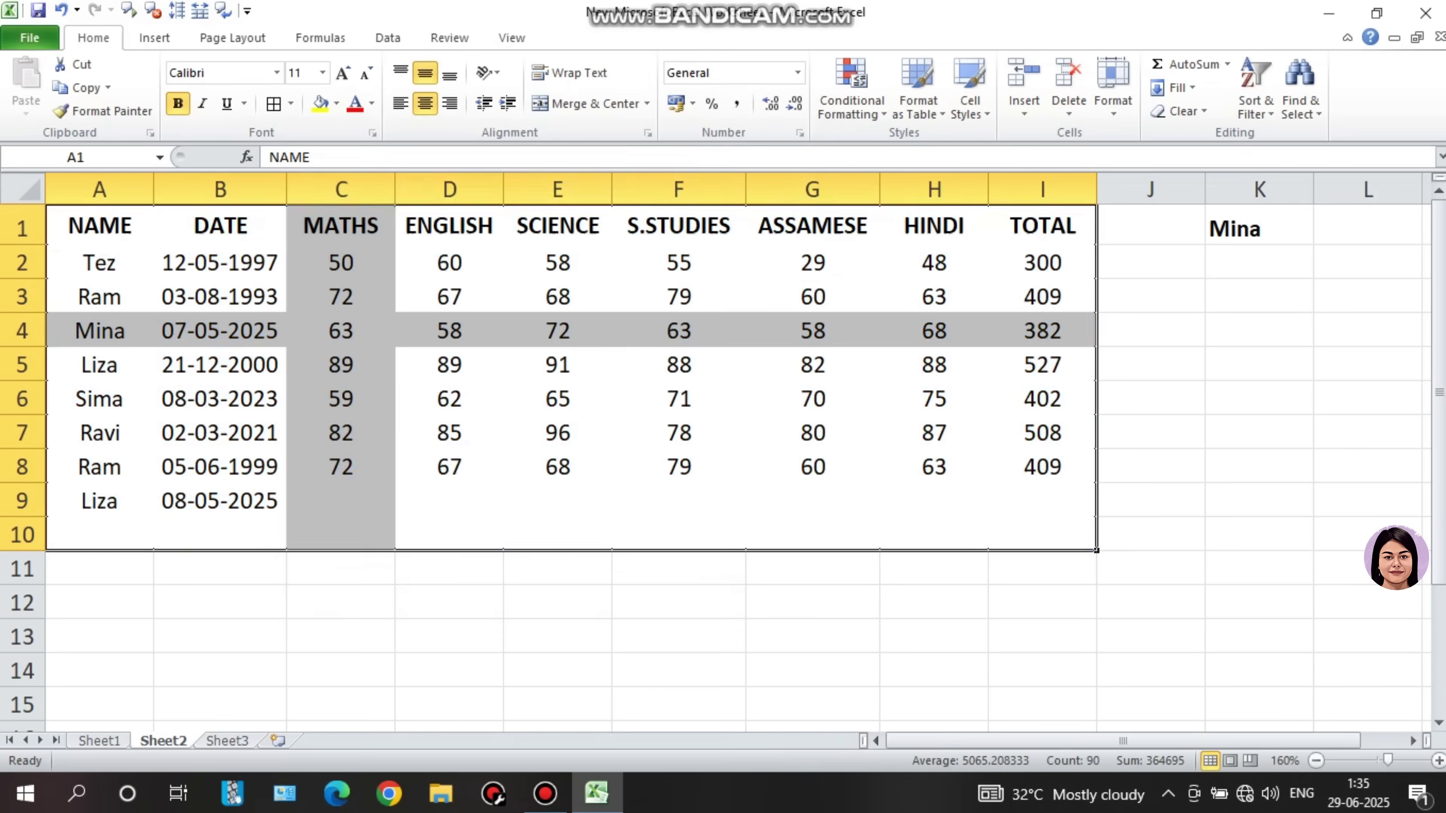
{"action": "left_click", "coordinate": [558, 636]}
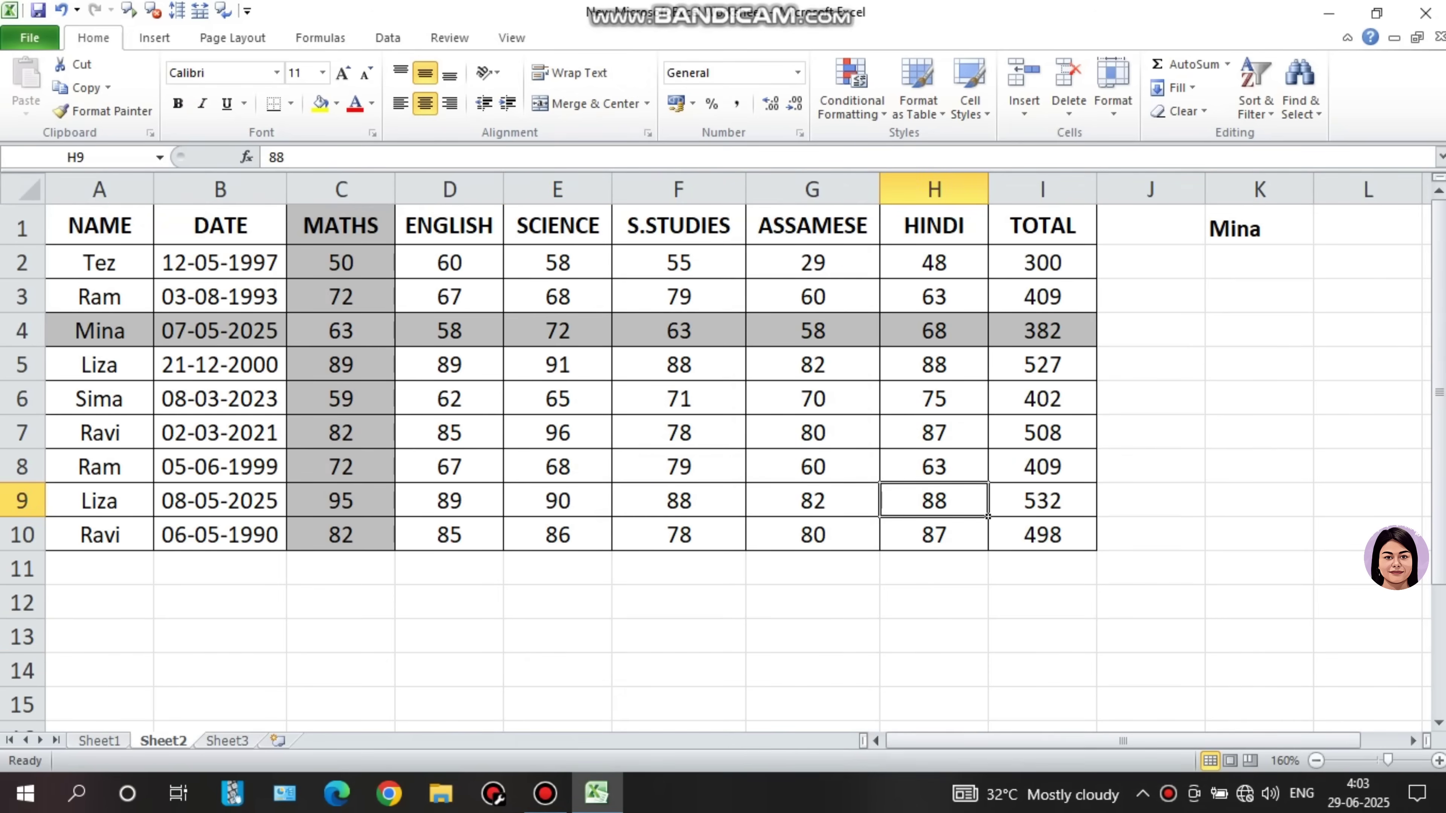
Look through the student names offered in cell K1's list and leave the current choice in place.
{"action": "left_click", "coordinate": [1259, 229]}
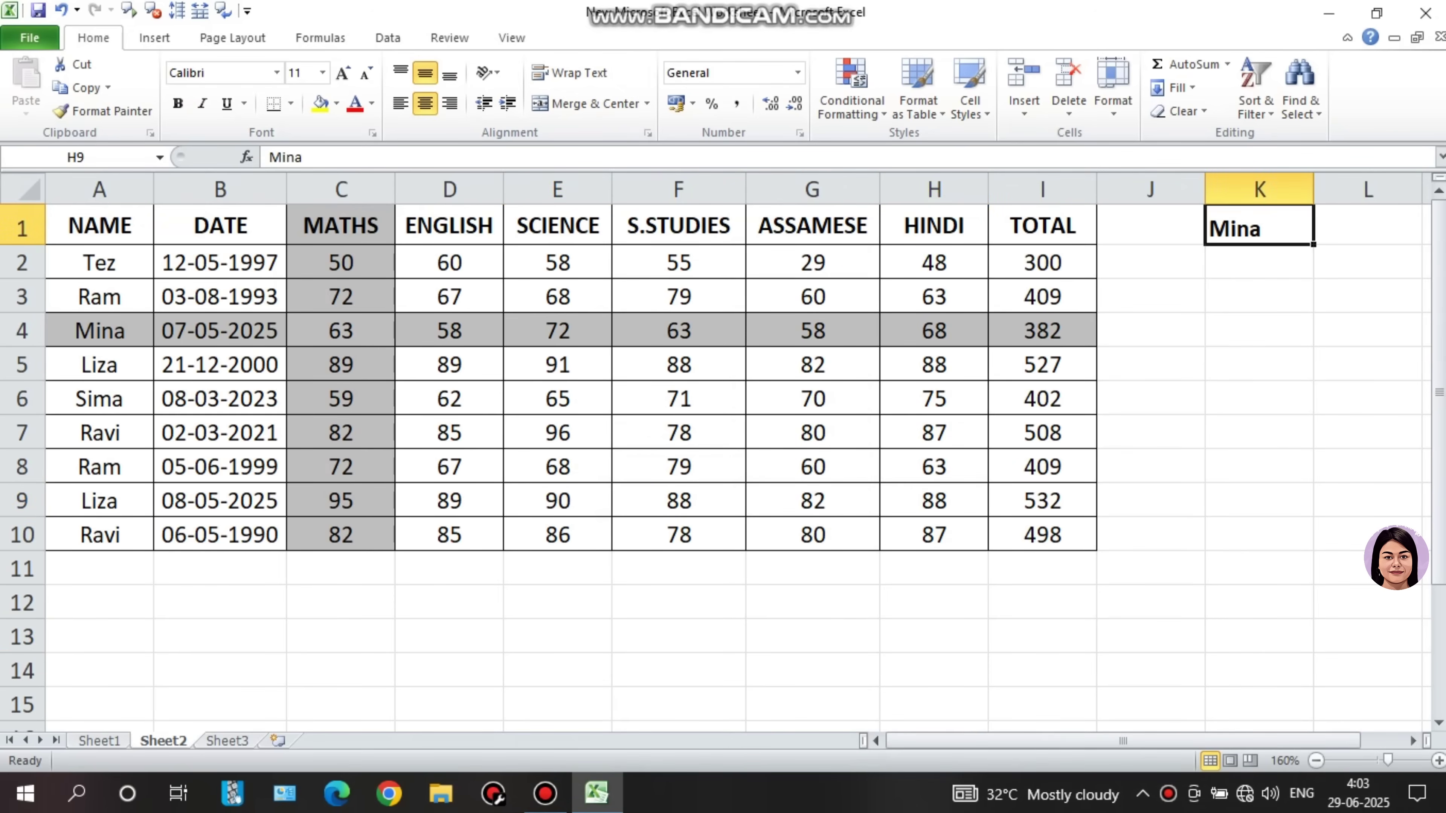
{"action": "key", "text": "alt+Down"}
{"action": "key", "text": "Up"}
{"action": "key", "text": "Down"}
{"action": "key", "text": "Down"}
{"action": "key", "text": "Down"}
{"action": "key", "text": "Down"}
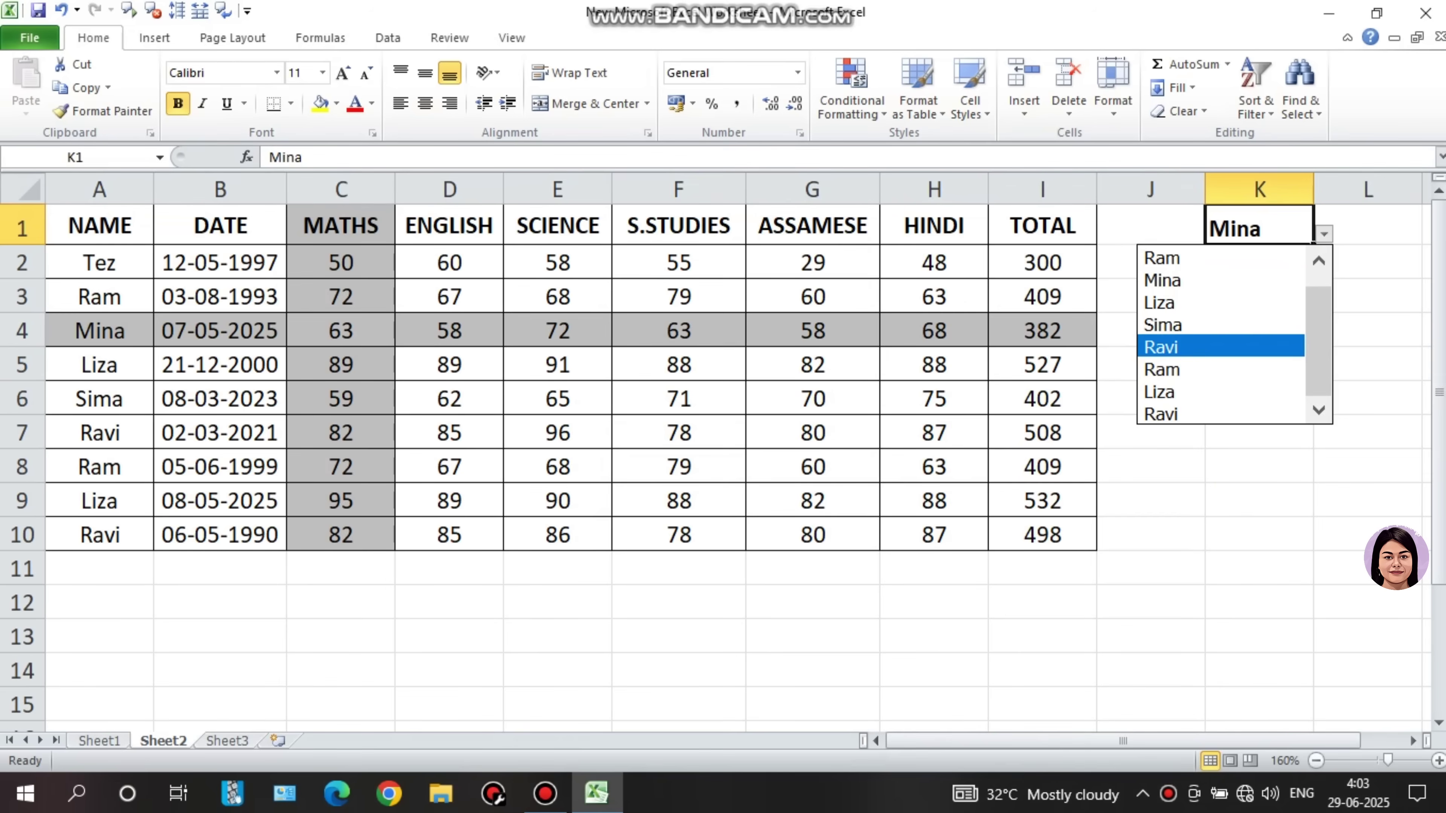
{"action": "key", "text": "Escape"}
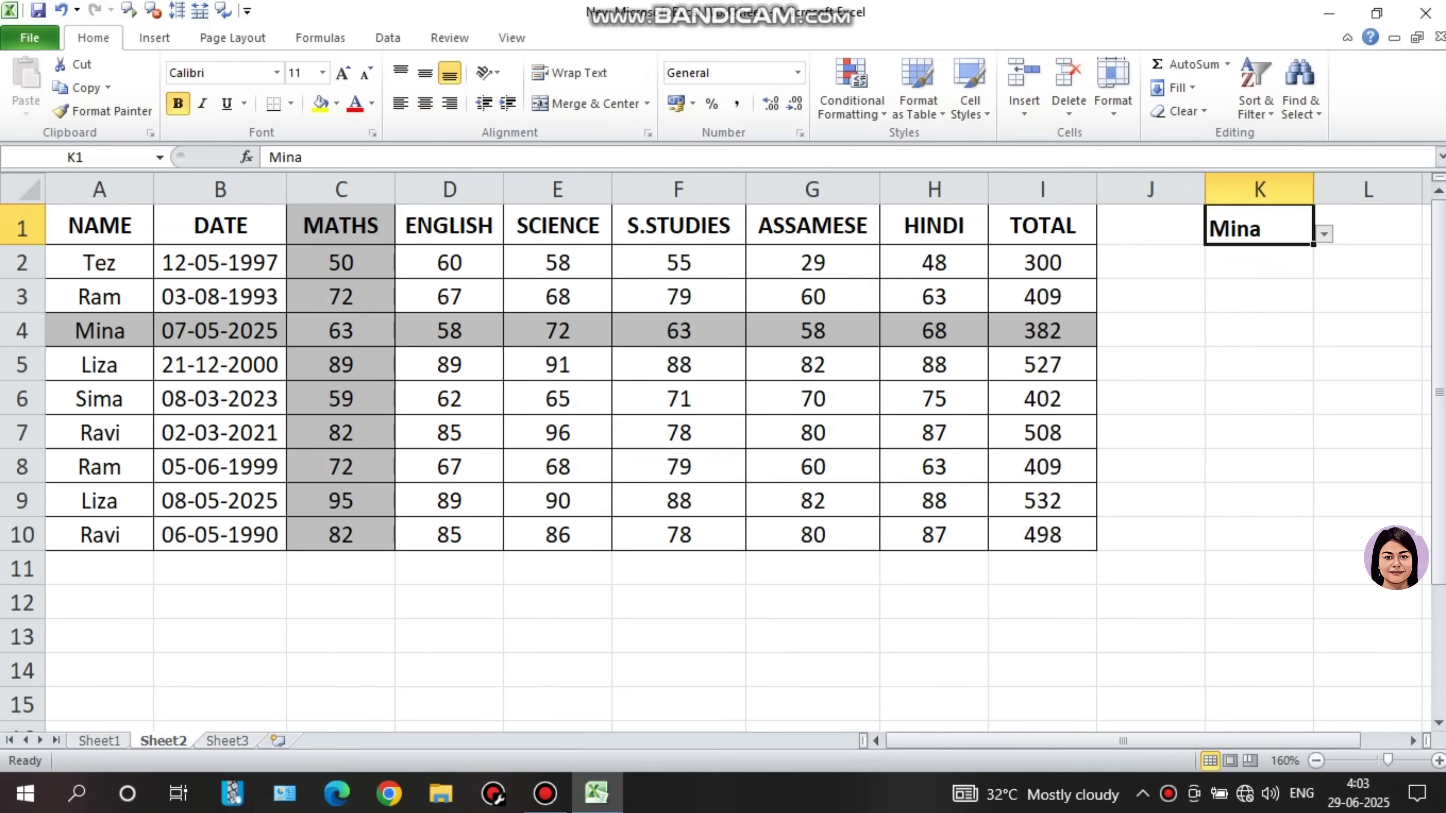
Choose the student listed in rows 7 and 10 from the name list in cell K1.
{"action": "key", "text": "alt+Down"}
{"action": "key", "text": "Down"}
{"action": "key", "text": "Down"}
{"action": "key", "text": "Down"}
{"action": "key", "text": "Return"}
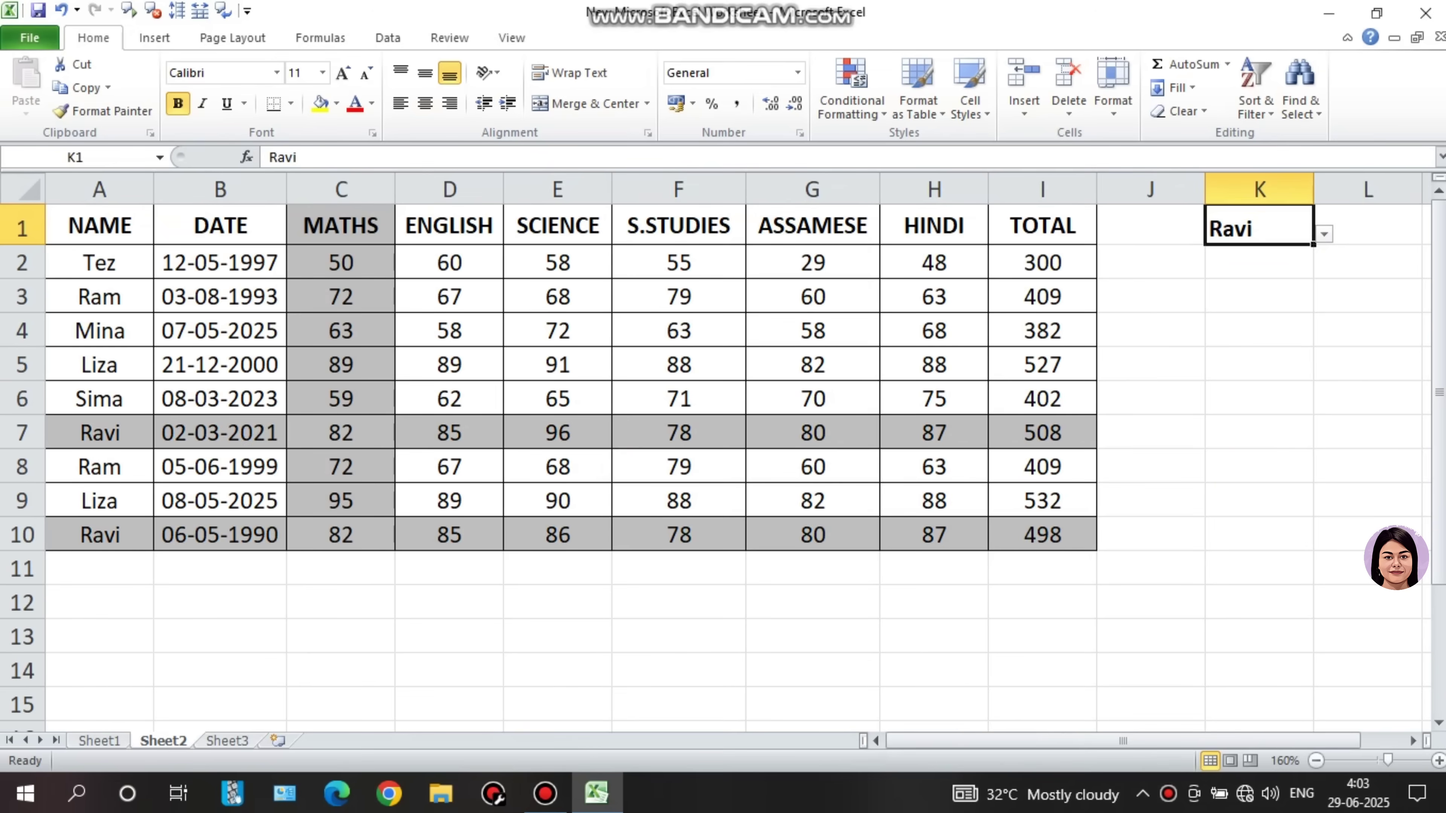
{"action": "left_click", "coordinate": [851, 89]}
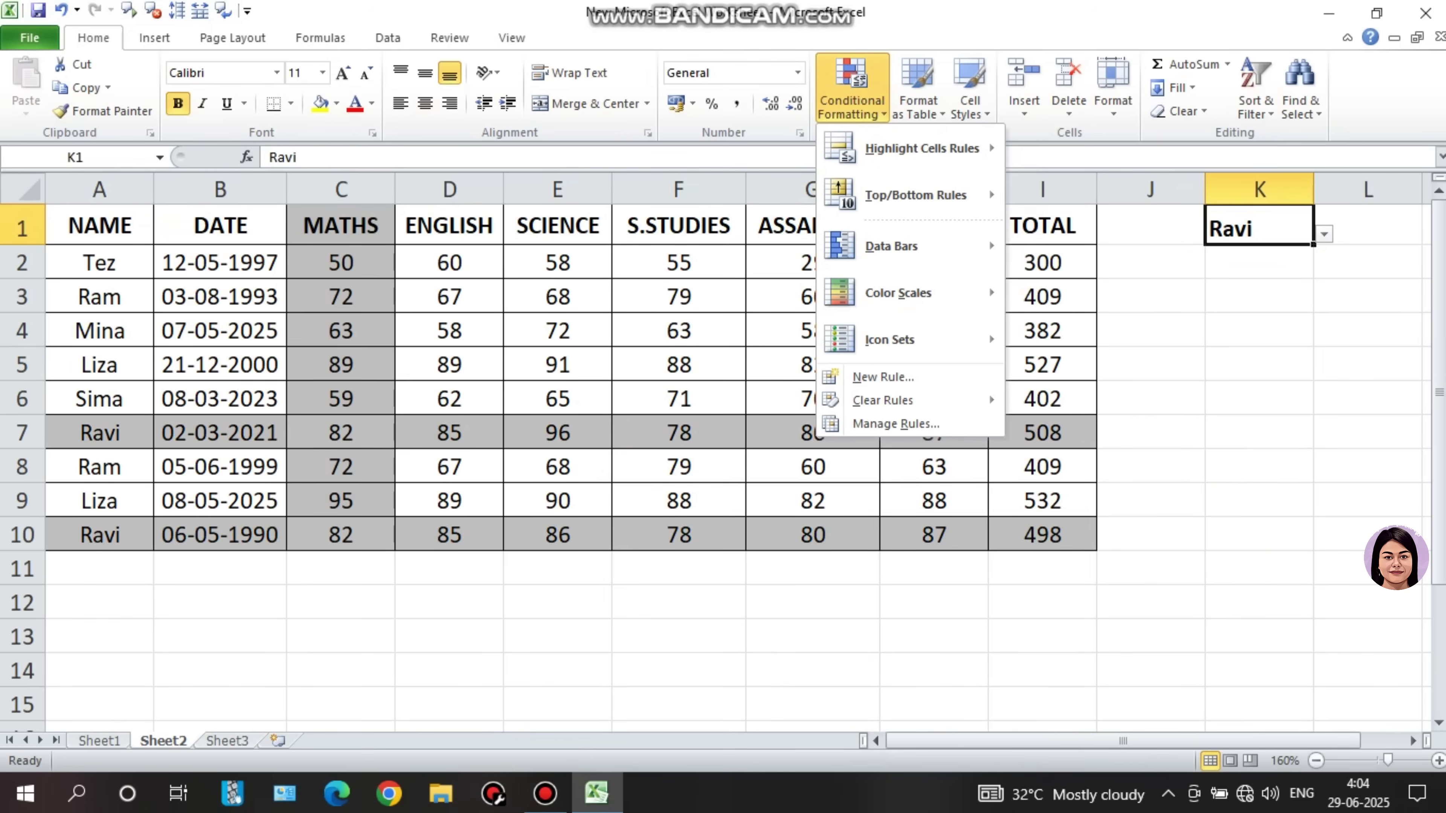
{"action": "key", "text": "Escape"}
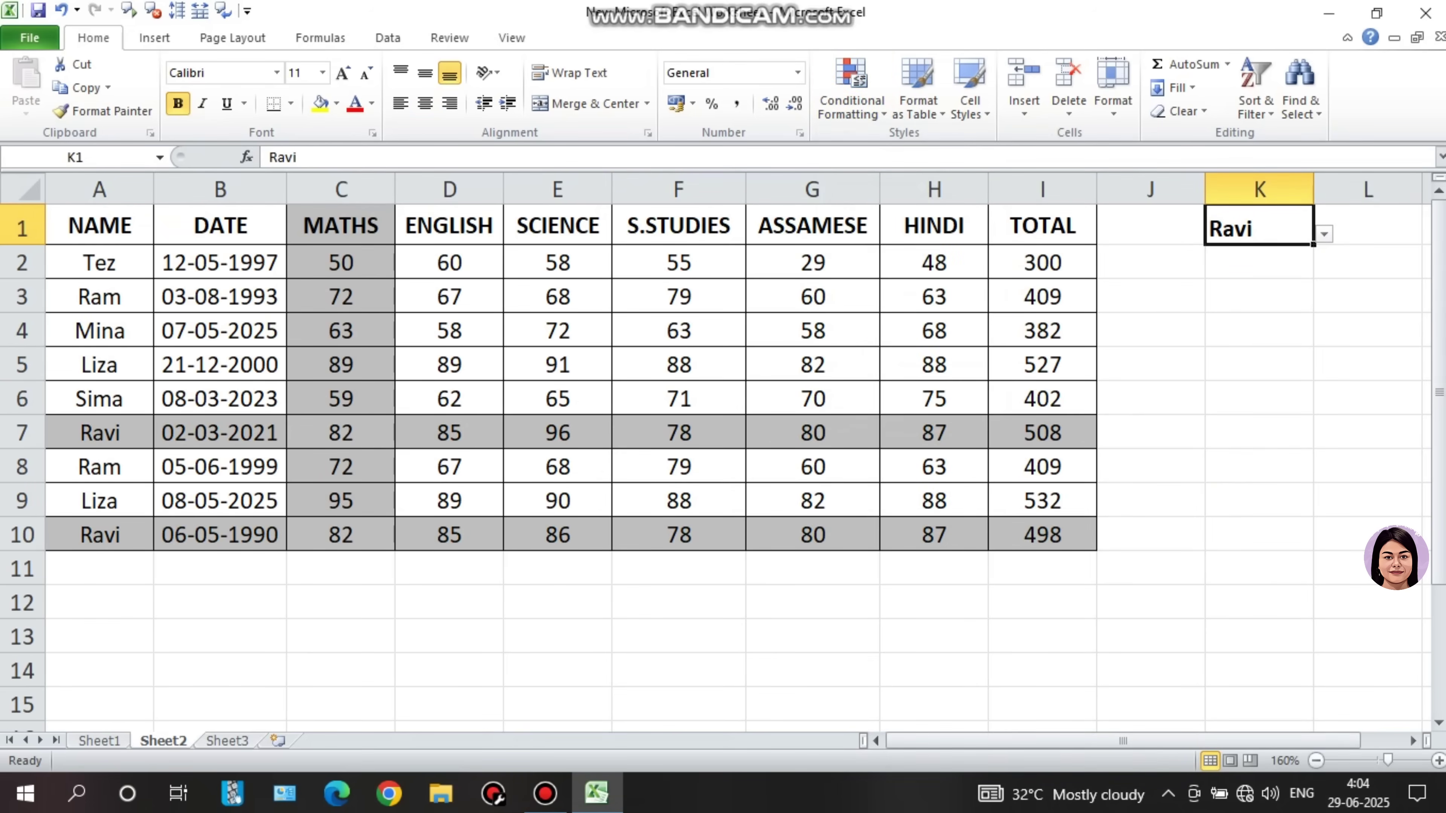
{"action": "key", "text": "F2"}
{"action": "key", "text": "Return"}
{"action": "key", "text": "Up"}
Choose the student listed in rows 5 and 9 from K1's name list and move to empty cell F15.
{"action": "left_click", "coordinate": [1323, 234]}
{"action": "left_click", "coordinate": [1259, 392]}
{"action": "left_click", "coordinate": [1259, 396]}
{"action": "left_click", "coordinate": [1259, 228]}
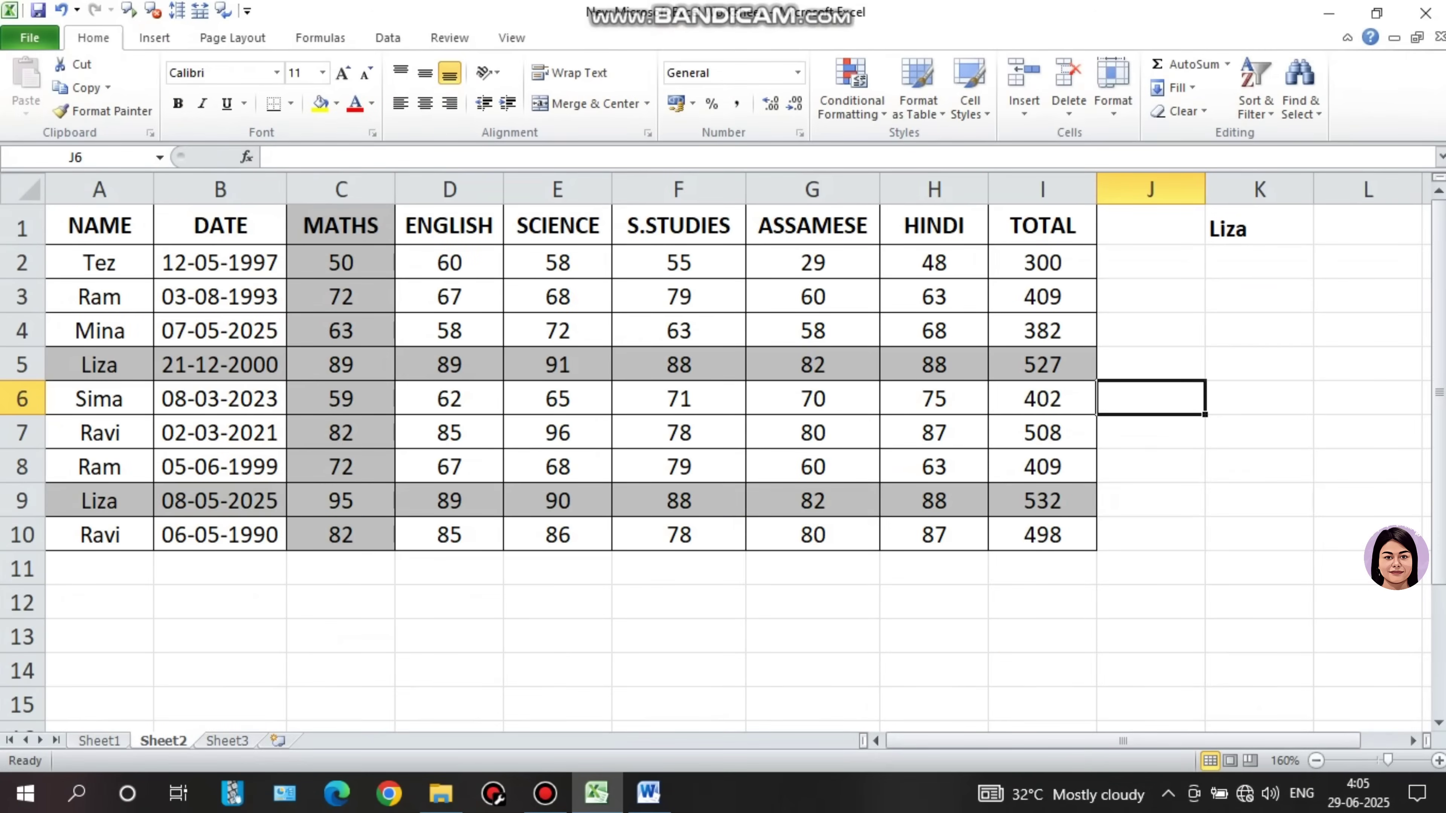
{"action": "left_click", "coordinate": [679, 704]}
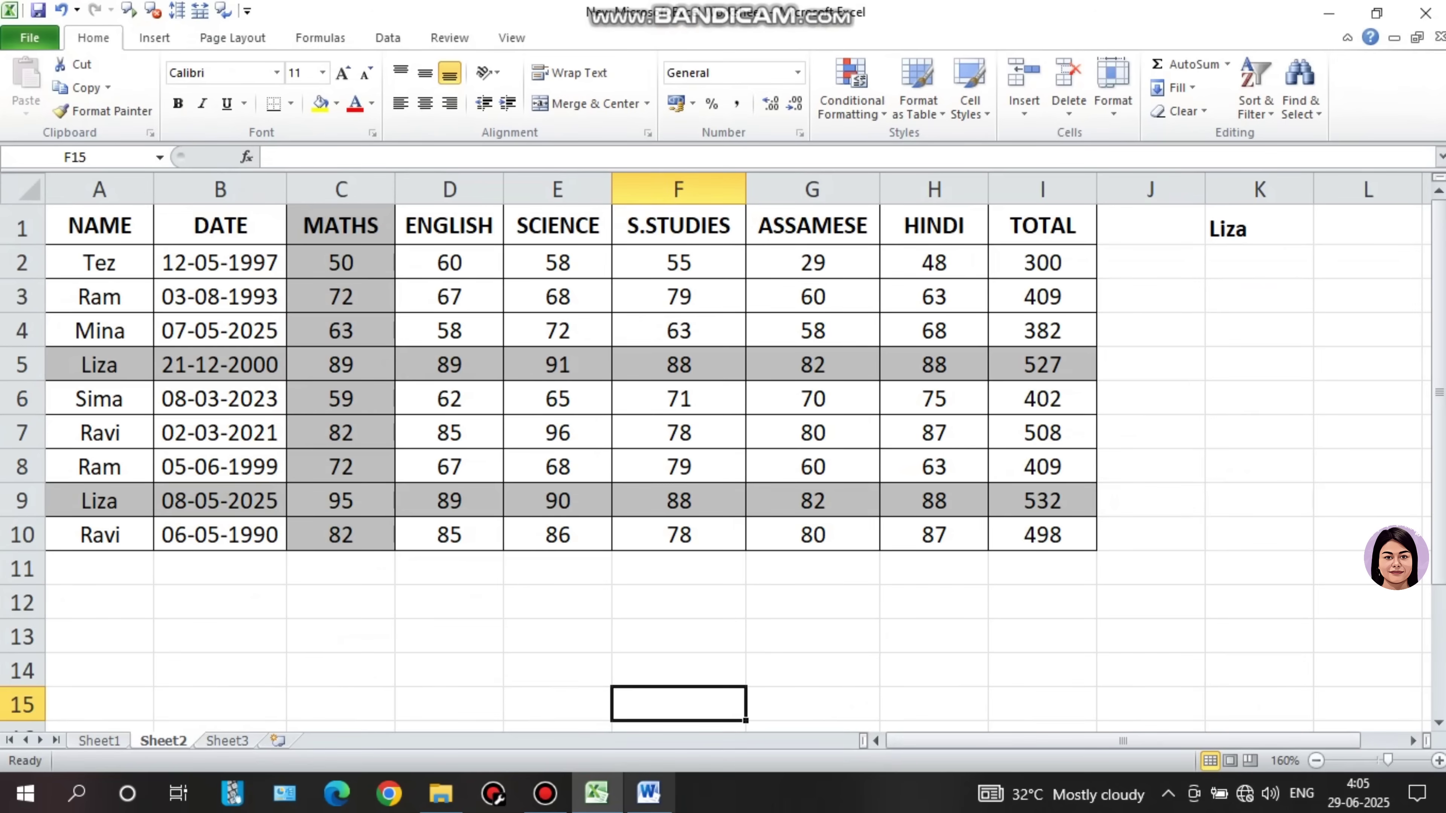
Switch to the Mock Practical Question document in Word and read through the instructions down to task 12.
{"action": "left_click", "coordinate": [649, 793]}
{"action": "scroll", "coordinate": [729, 459], "scroll_direction": "down", "scroll_amount": 1}
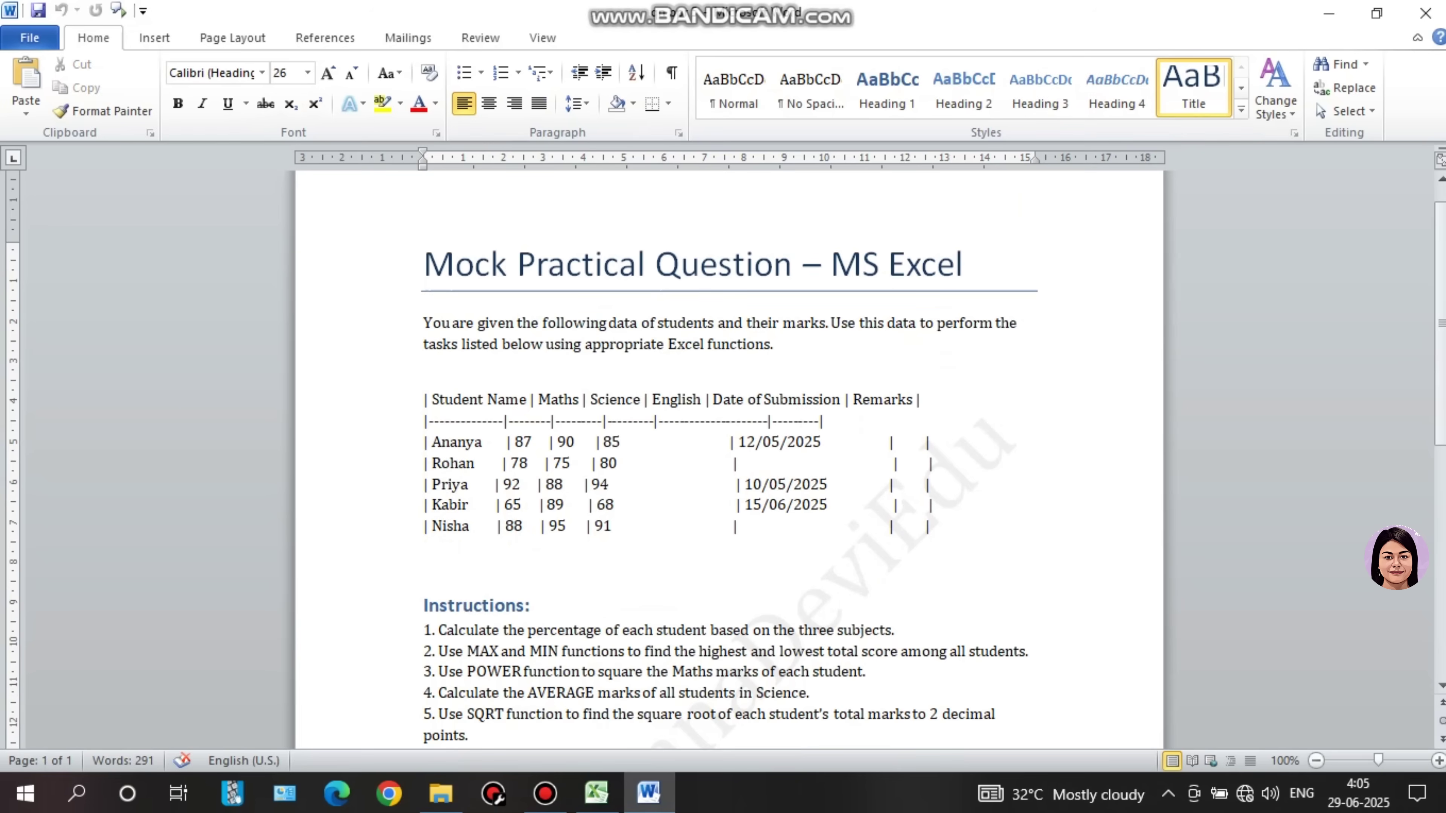
{"action": "scroll", "coordinate": [728, 456], "scroll_direction": "down", "scroll_amount": 4}
{"action": "scroll", "coordinate": [729, 459], "scroll_direction": "down", "scroll_amount": 1}
{"action": "left_click", "coordinate": [396, 417]}
{"action": "scroll", "coordinate": [728, 459], "scroll_direction": "down", "scroll_amount": 1}
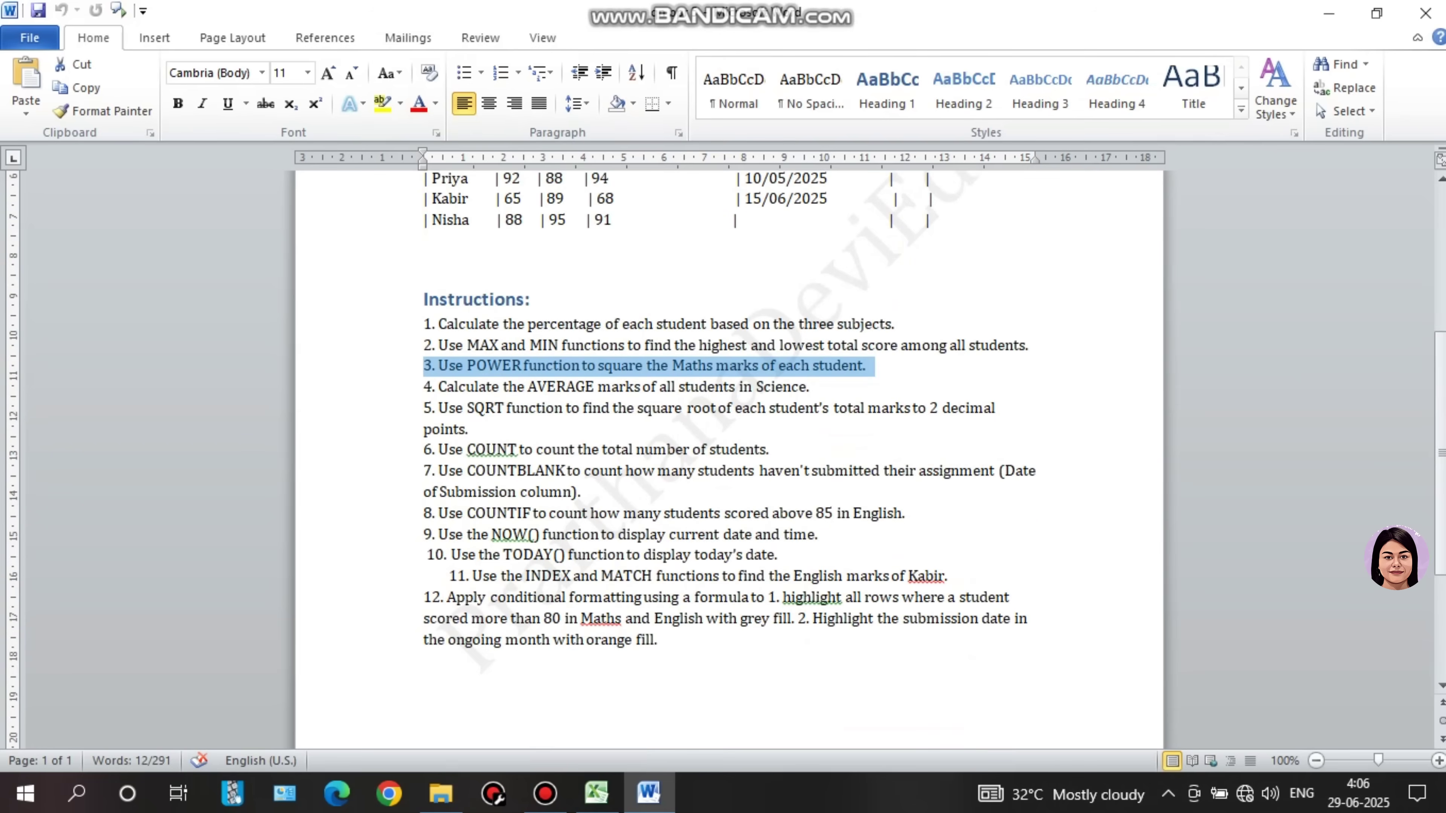
{"action": "left_click", "coordinate": [445, 597]}
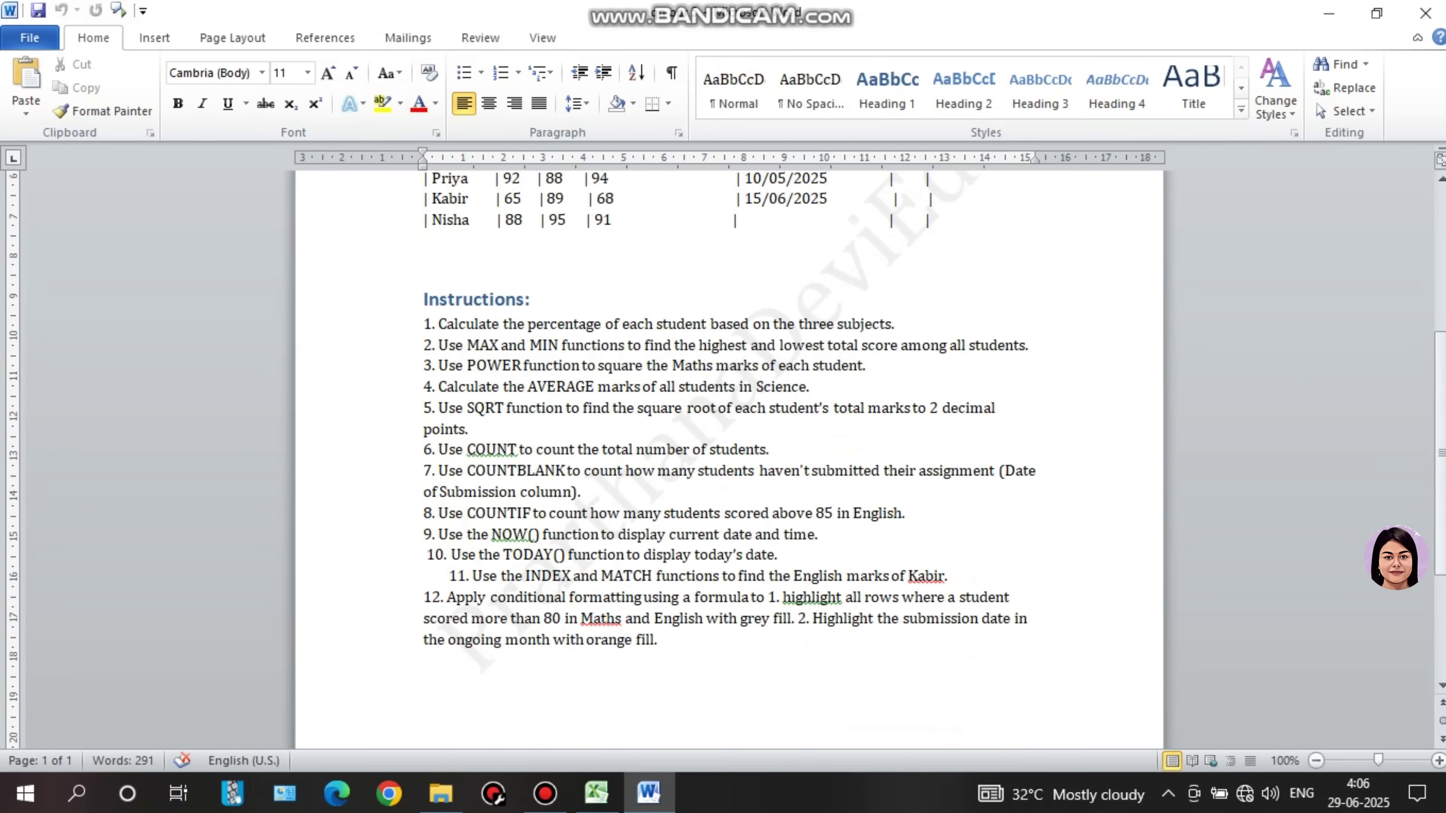
Select the first part of task 12, about grey-filling rows scoring more than 80 in Maths and English.
{"action": "left_click_drag", "start_coordinate": [765, 577], "coordinate": [776, 597]}
{"action": "left_click", "coordinate": [776, 598]}
{"action": "left_click_drag", "start_coordinate": [767, 597], "coordinate": [791, 619]}
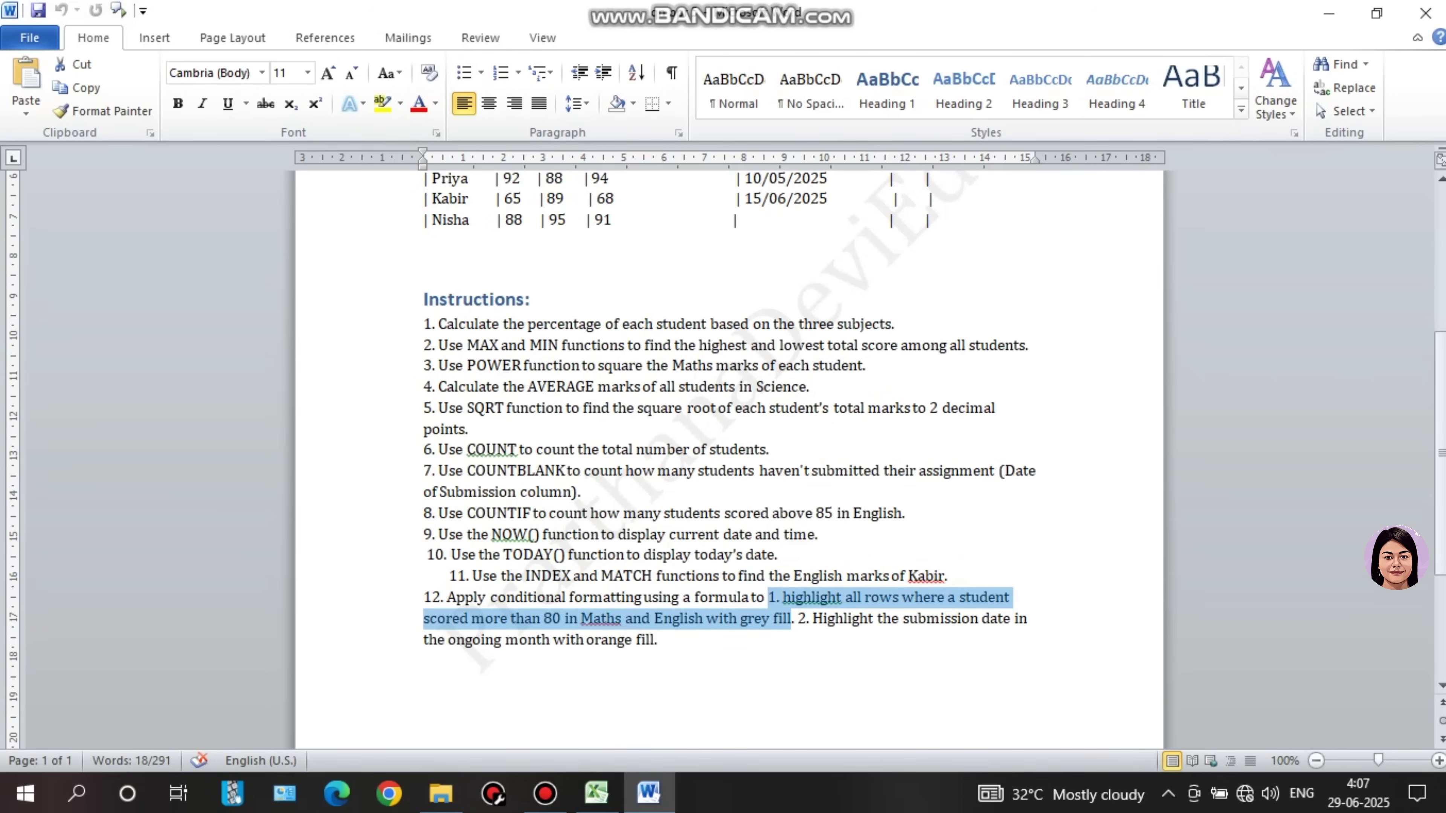
Review the student data table and the remaining instructions, including task 12's orange fill for submission dates in the ongoing month.
{"action": "scroll", "coordinate": [569, 456], "scroll_direction": "up", "scroll_amount": 2}
{"action": "left_click_drag", "start_coordinate": [523, 467], "coordinate": [536, 488]}
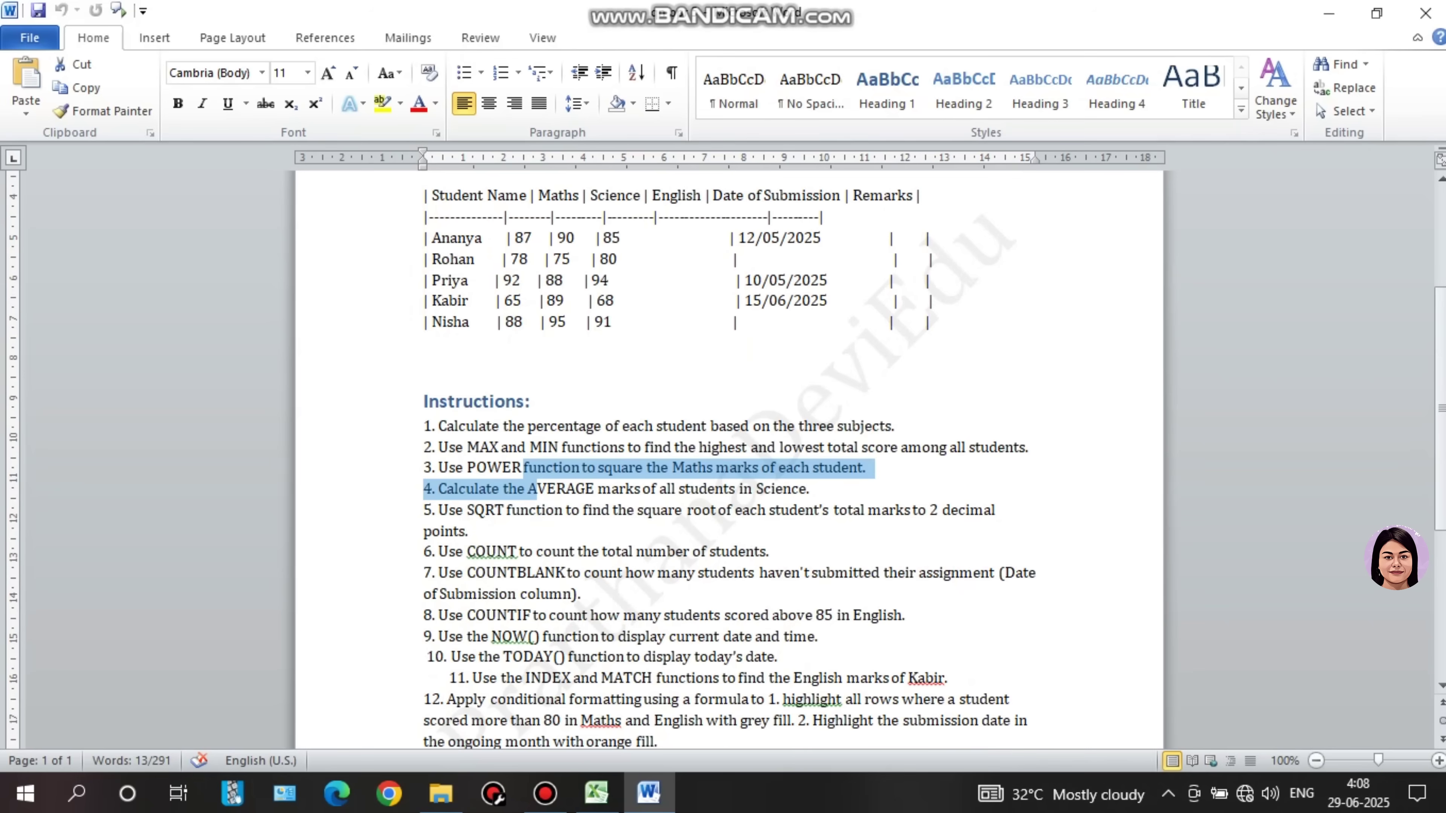
{"action": "scroll", "coordinate": [728, 456], "scroll_direction": "up", "scroll_amount": 3}
{"action": "scroll", "coordinate": [728, 456], "scroll_direction": "down", "scroll_amount": 1}
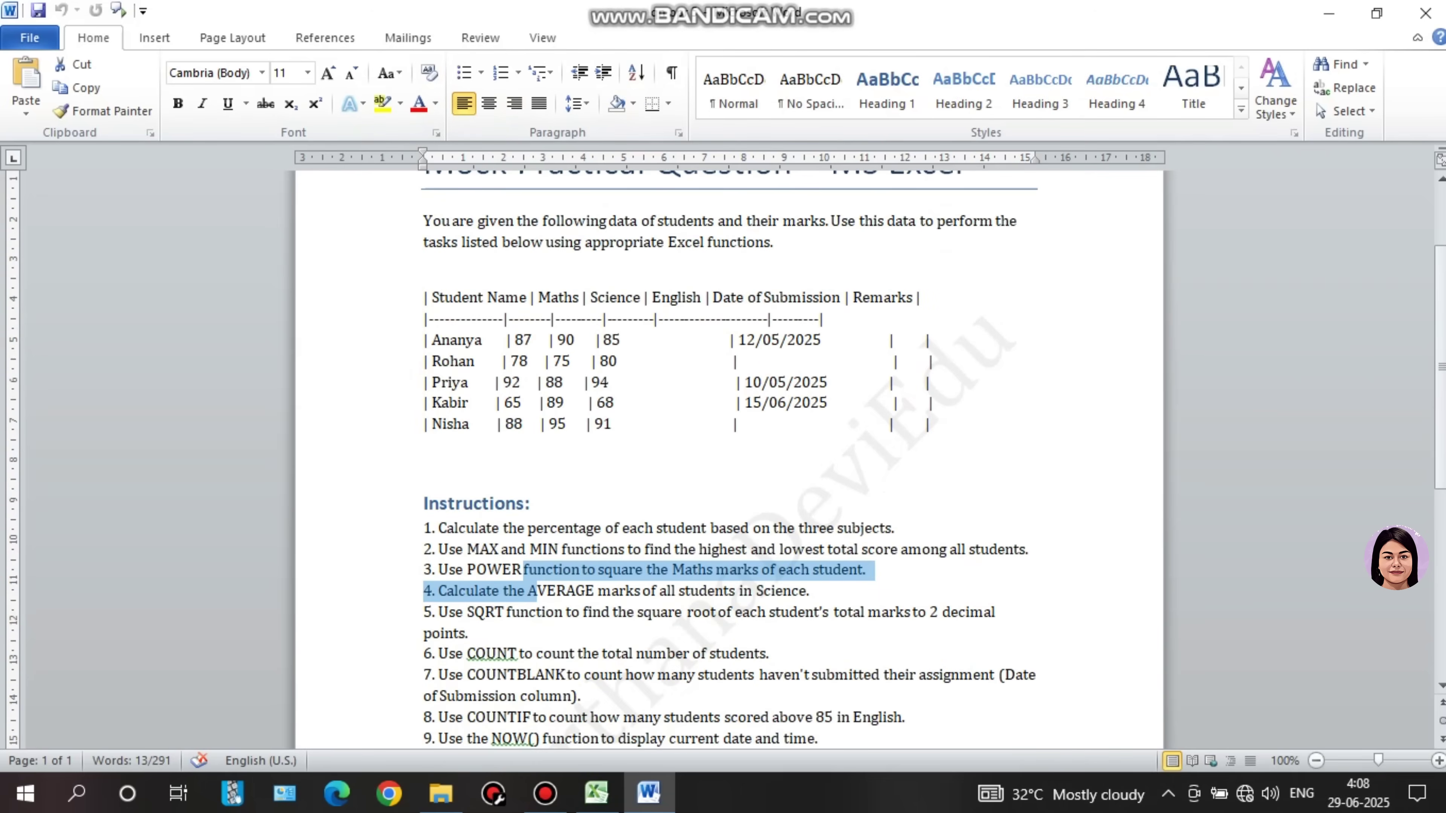
{"action": "scroll", "coordinate": [728, 459], "scroll_direction": "down", "scroll_amount": 5}
{"action": "left_click", "coordinate": [651, 589]}
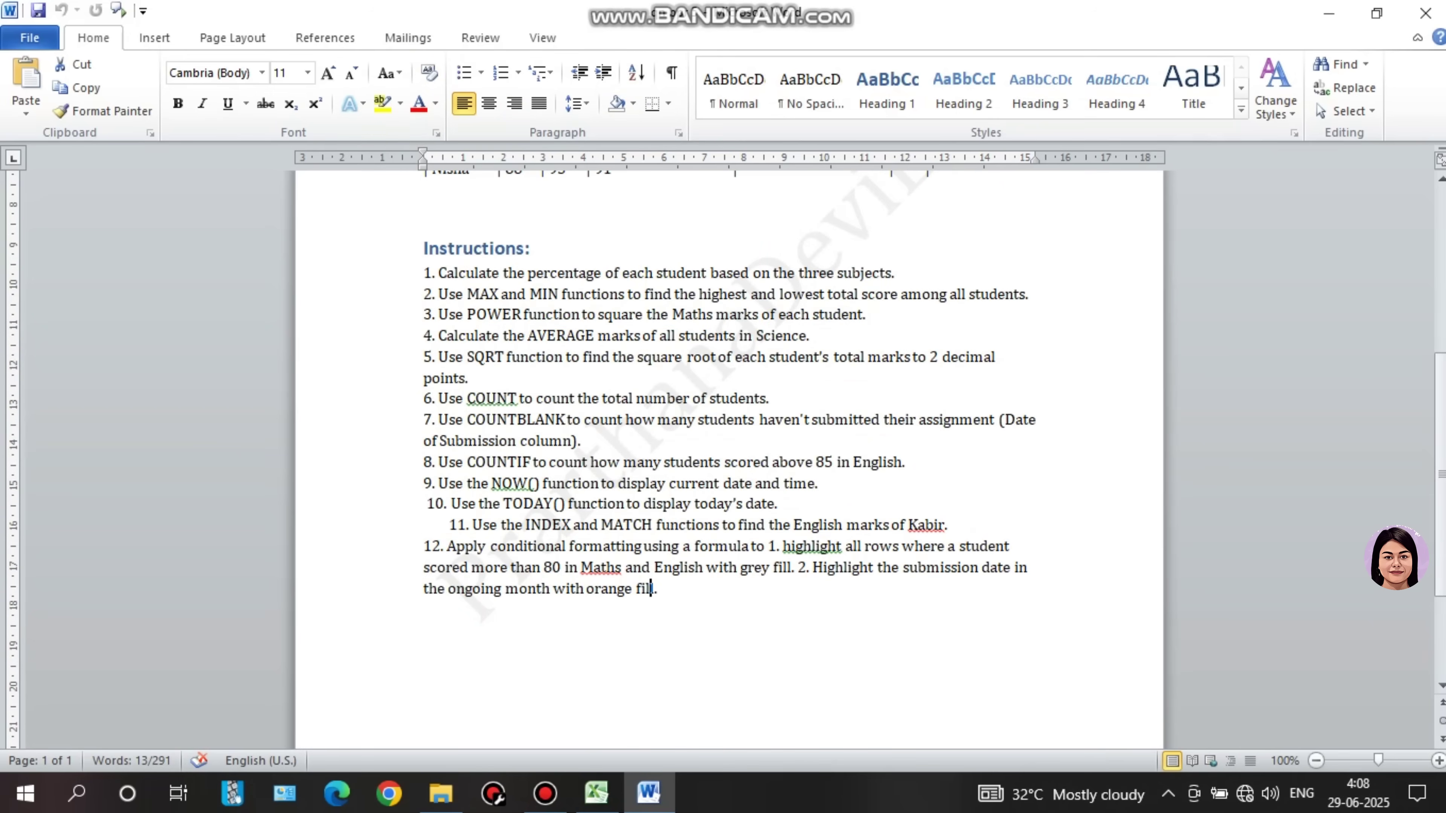
{"action": "scroll", "coordinate": [651, 588], "scroll_direction": "up", "scroll_amount": 3}
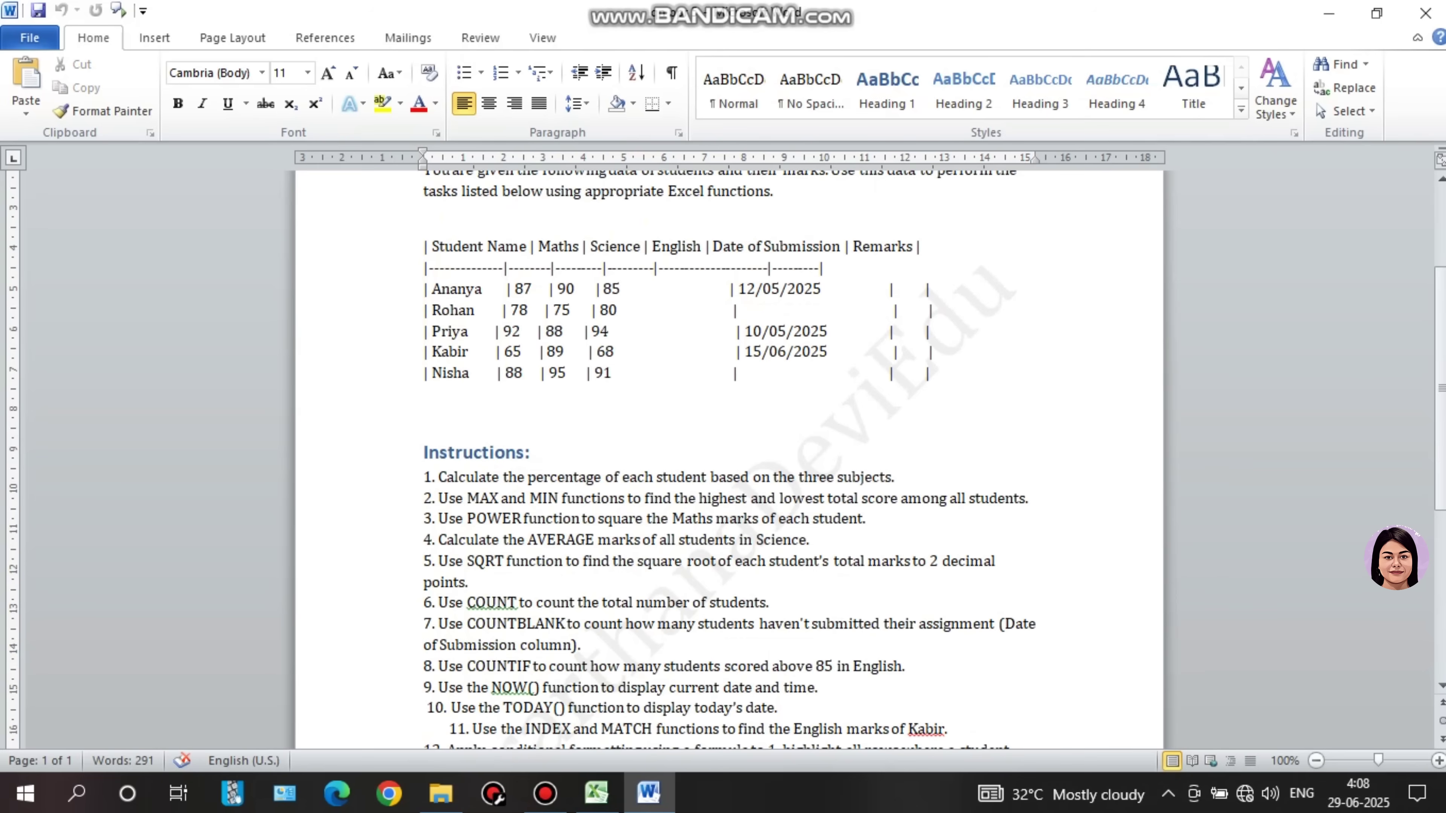